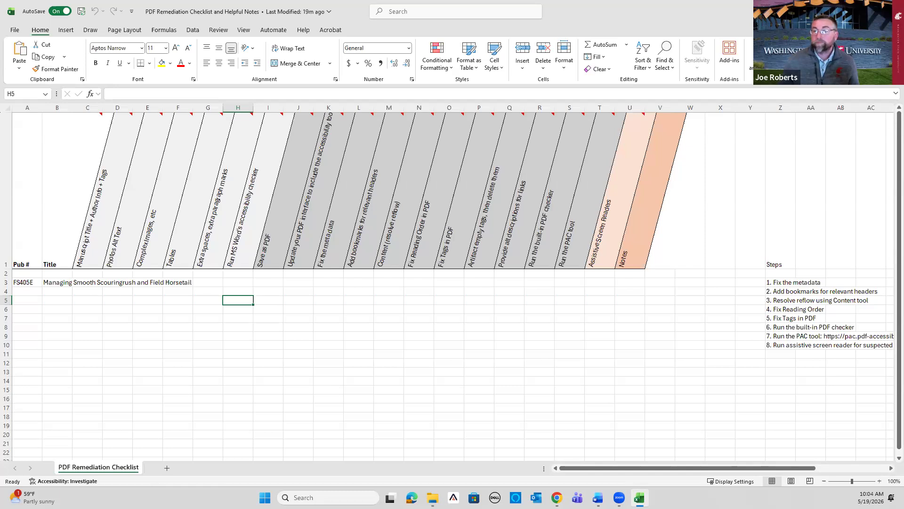
key(alt+Tab)
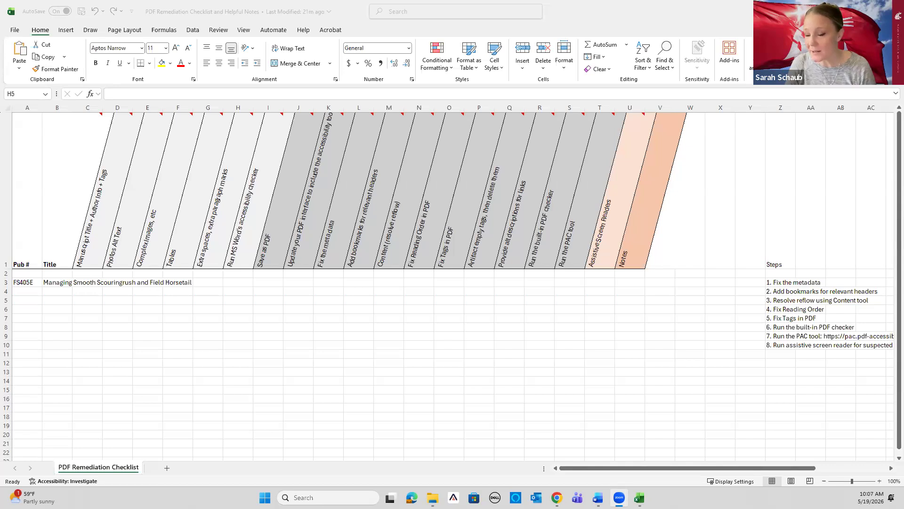
key(alt+Tab)
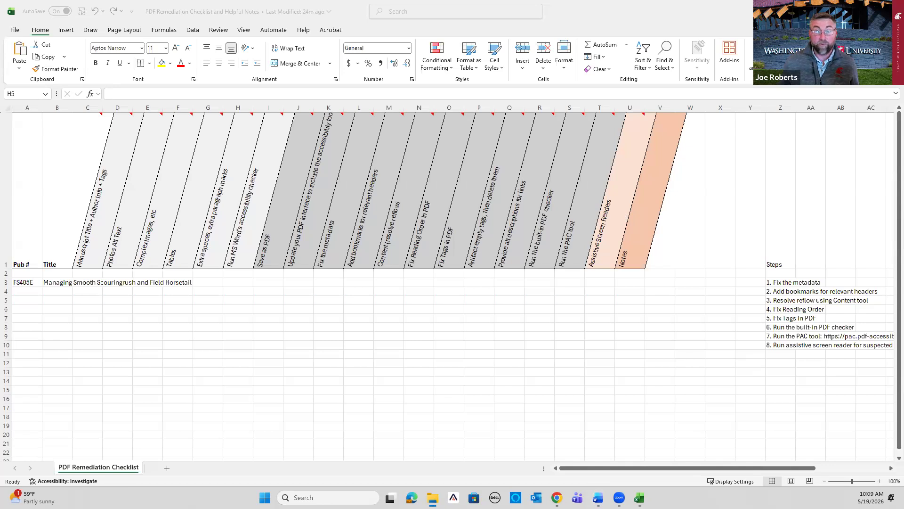
click(891, 10)
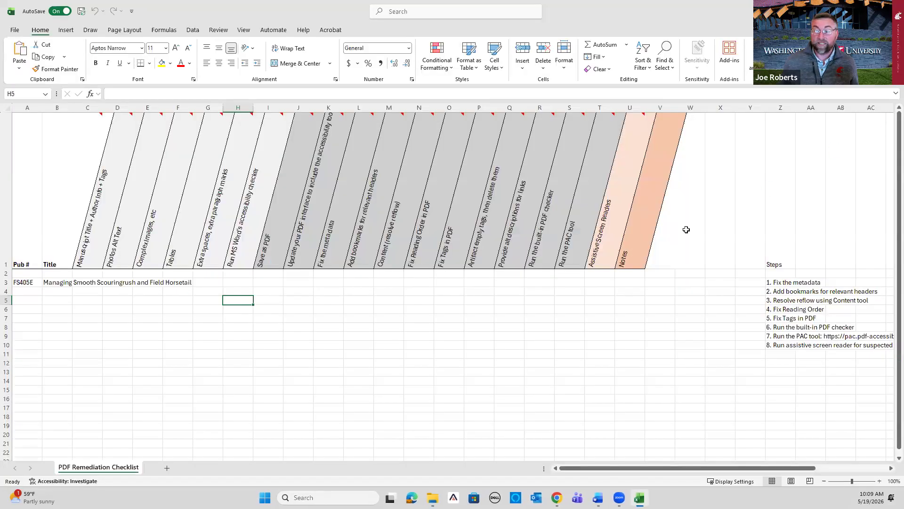
Select the FS405E cell under Manuscript Title + Author Info + Tags, and switch to the FS405E Word document in a maximized window
click(89, 283)
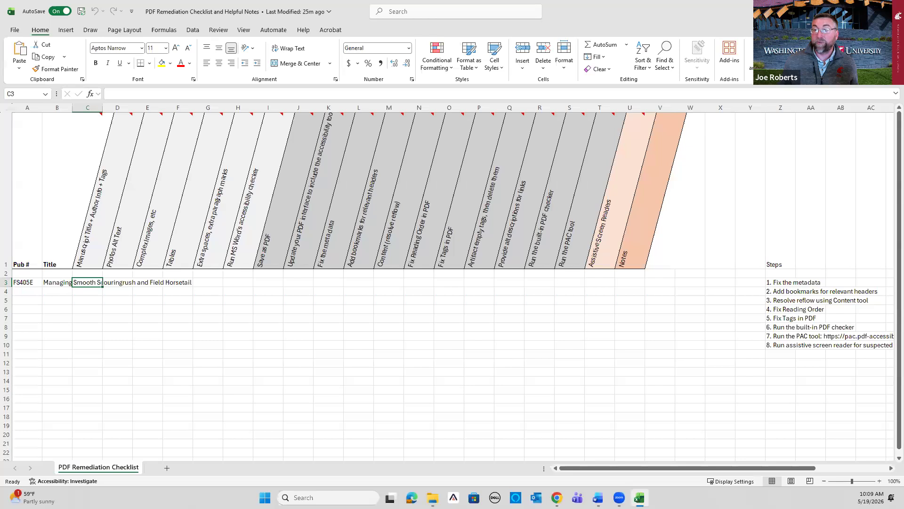
key(alt+Tab)
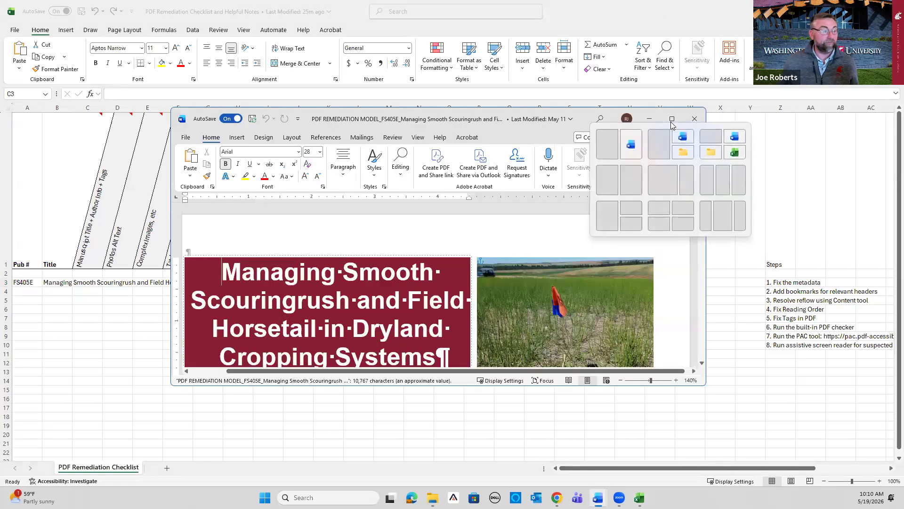
click(673, 120)
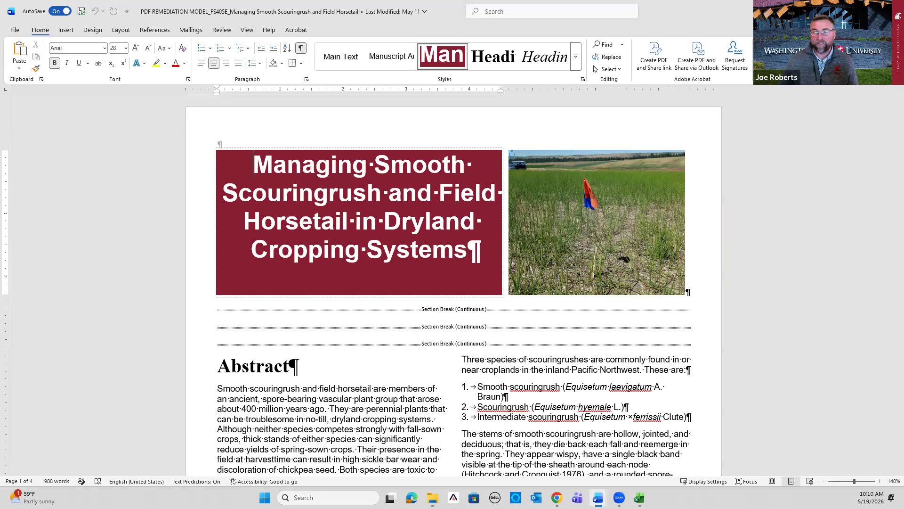
click(678, 269)
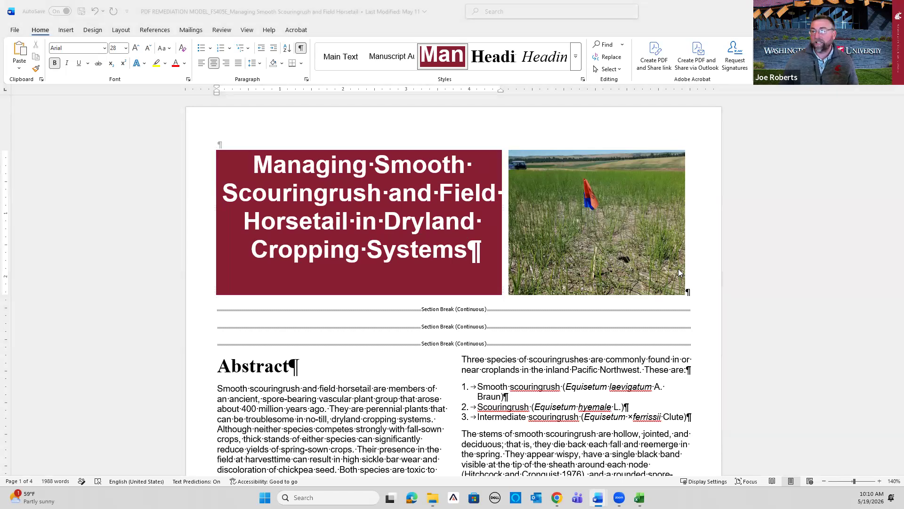
Read the checklist note on manuscript title, author info and tags, and review the title and author properties of the Word document
key(alt+Tab)
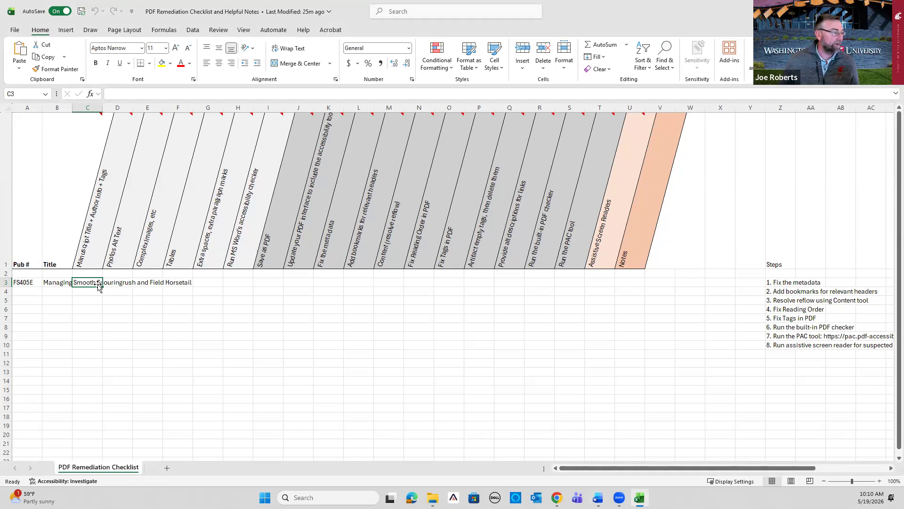
mouse_move(88, 262)
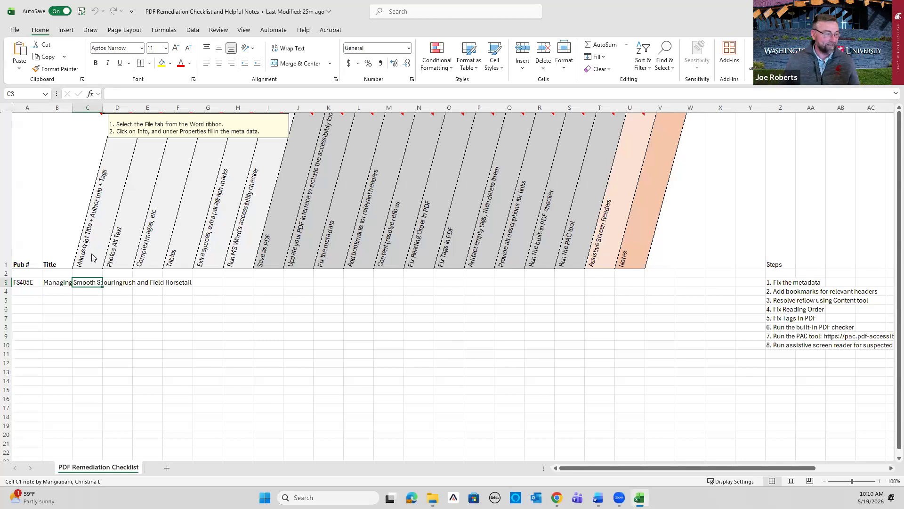
key(alt+Tab)
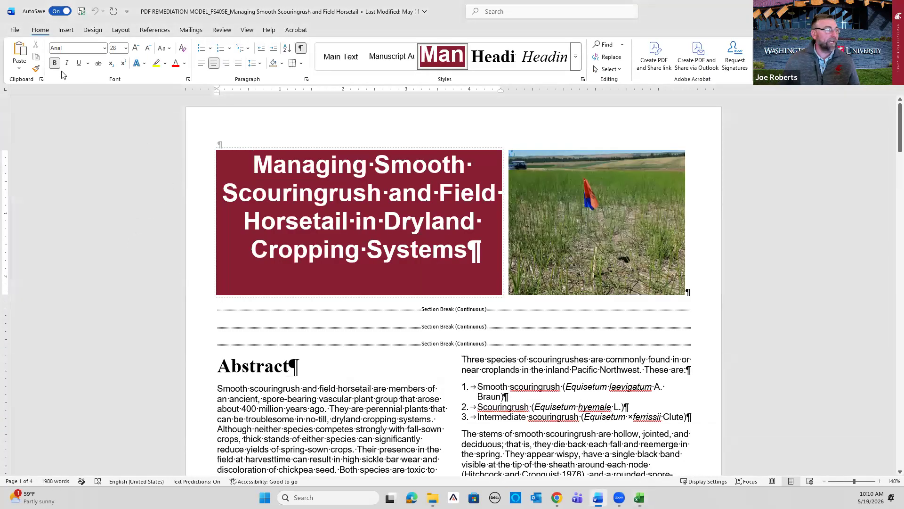
click(14, 30)
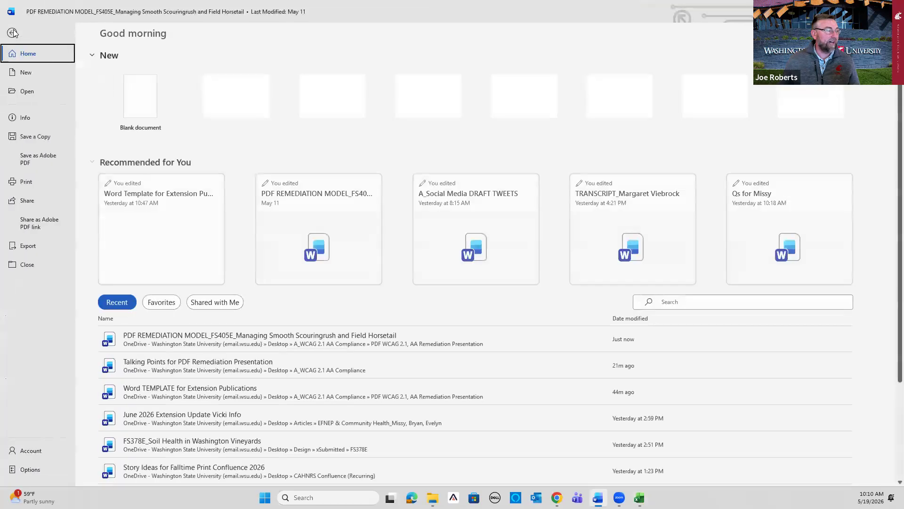
click(28, 117)
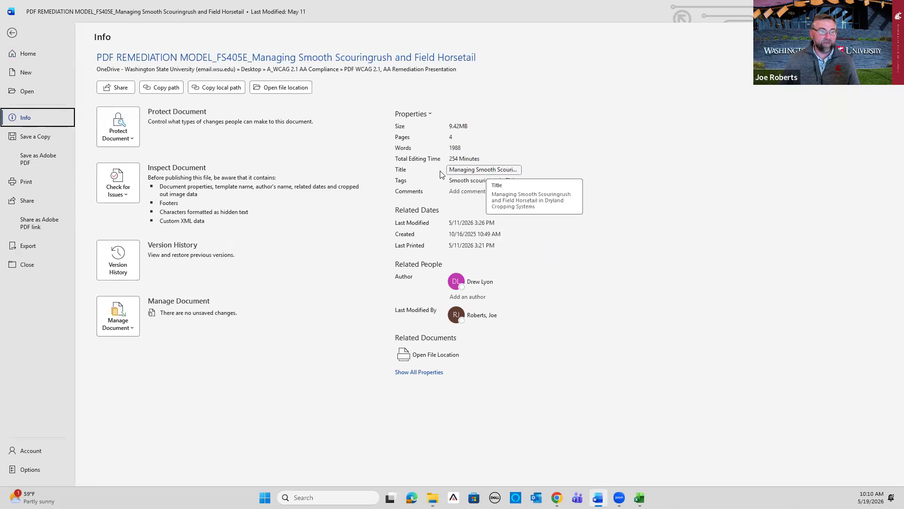
click(501, 170)
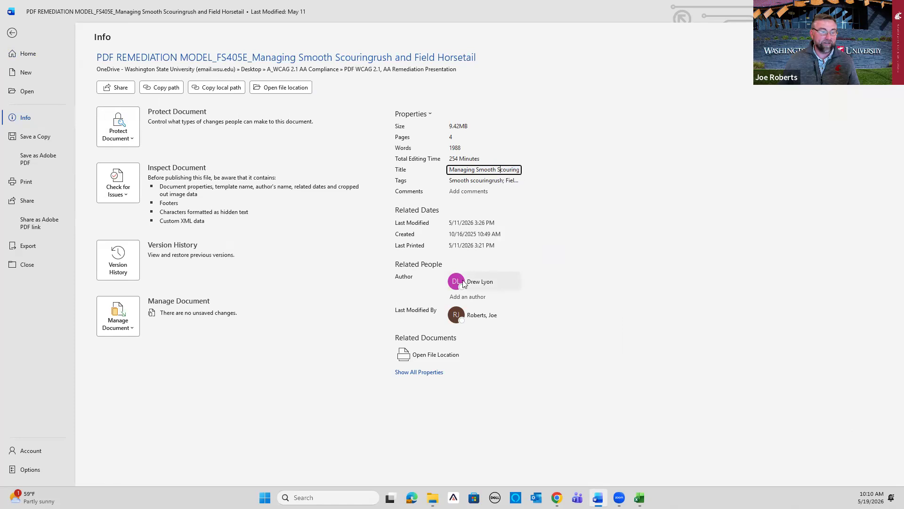
mouse_move(484, 284)
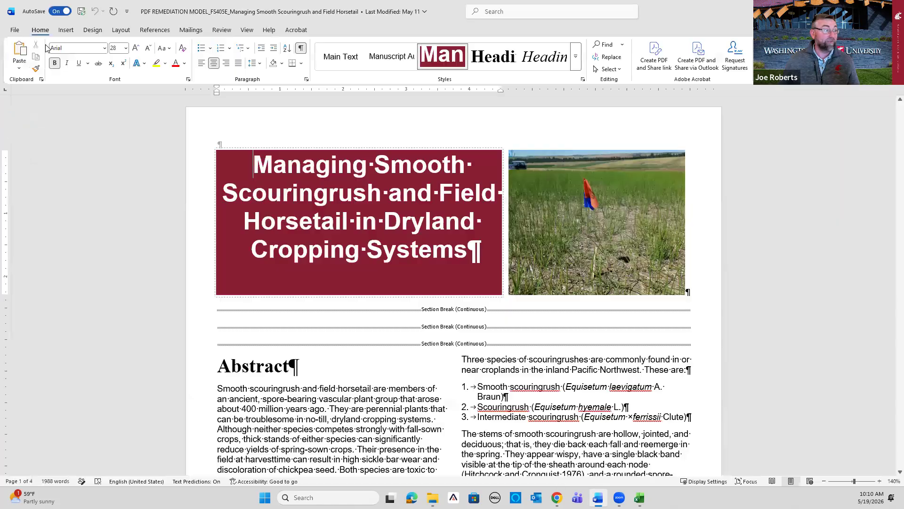
click(12, 33)
Switch to the Excel checklist and mark Manuscript Title + Author Info + Tags for FS405E with an x
key(alt+Tab)
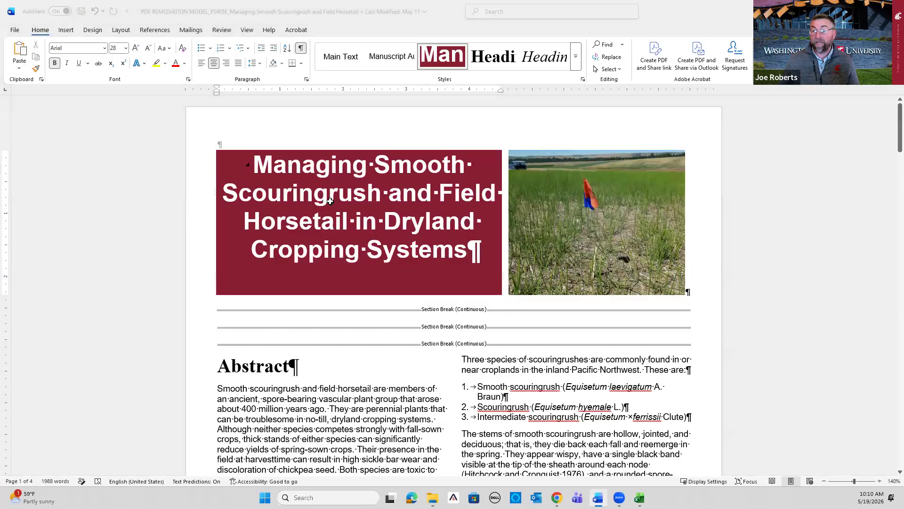
text(x)
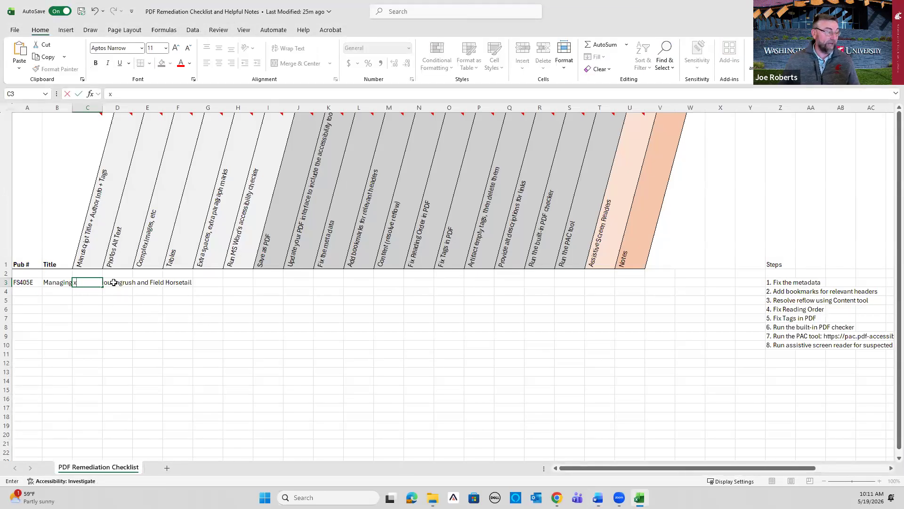
click(96, 300)
Review the checklist headings from Photos Alt Text through Run MS Word's accessibility checker, ending on the FS405E alt text cell
click(117, 285)
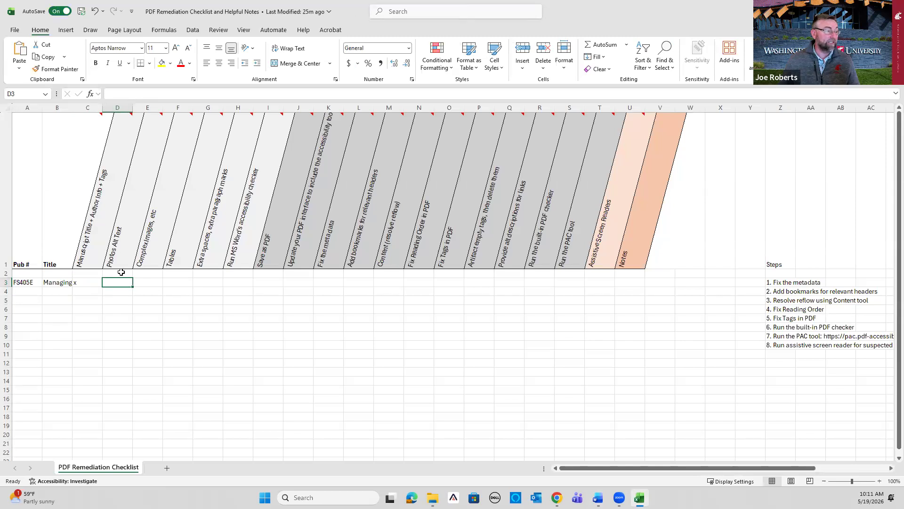
click(156, 263)
click(179, 263)
click(211, 262)
click(236, 263)
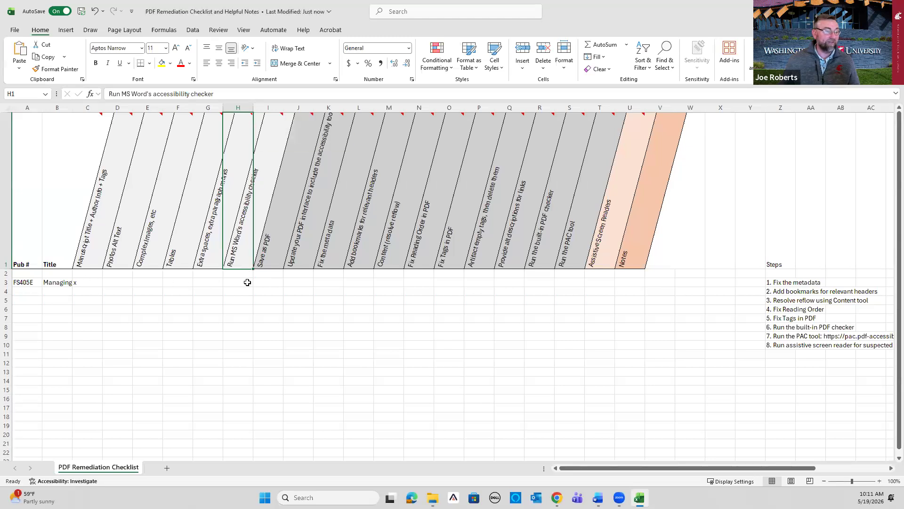
click(124, 284)
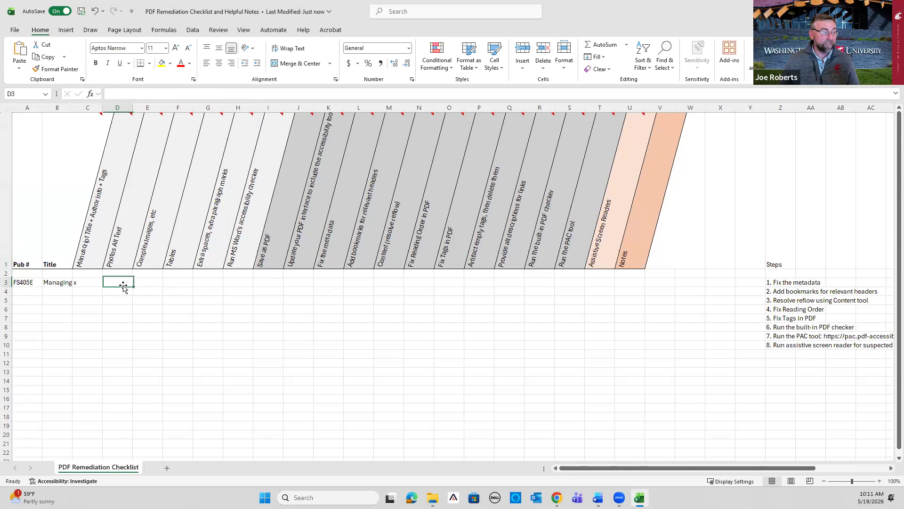
Switch to the Word document, run Check Accessibility on it, review the results and close the Accessibility Assistant
key(alt+Tab)
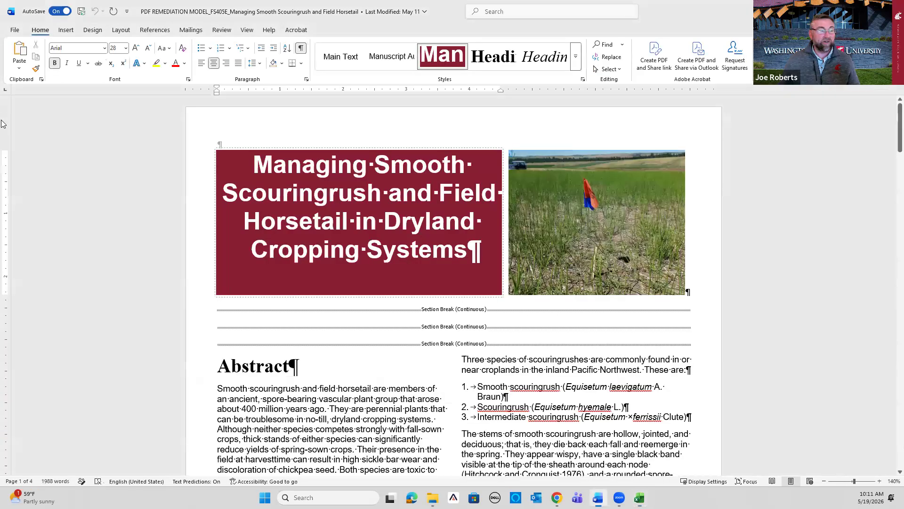
click(14, 30)
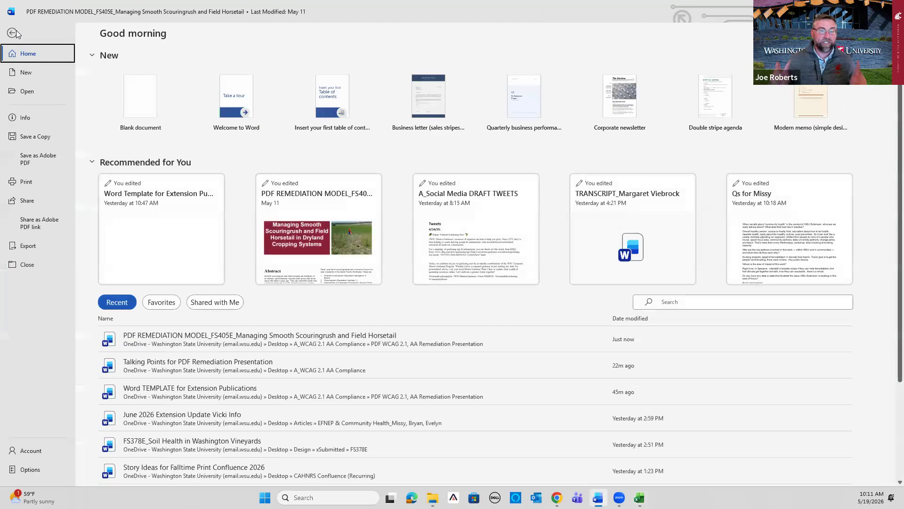
click(29, 118)
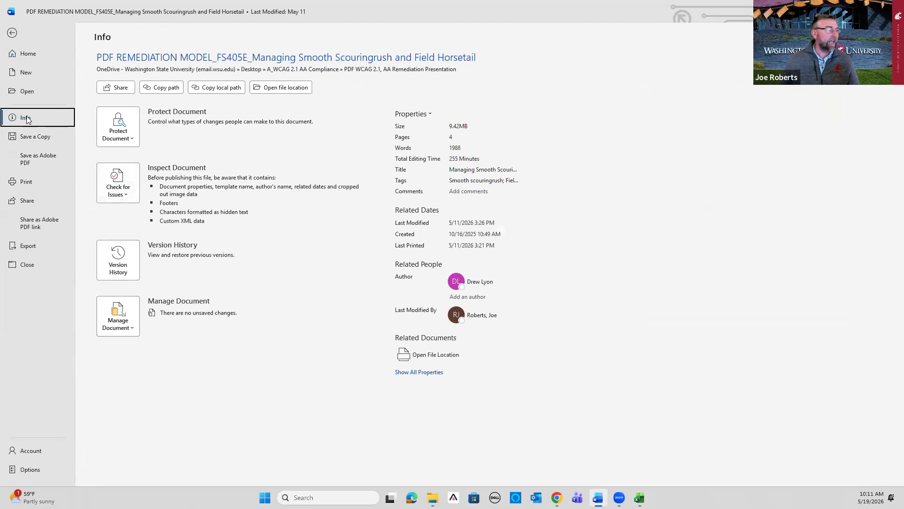
click(118, 188)
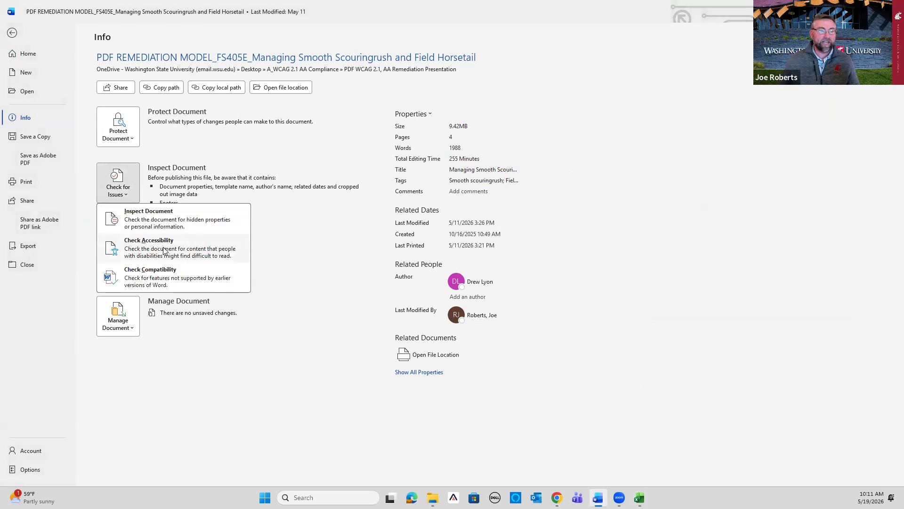
click(164, 250)
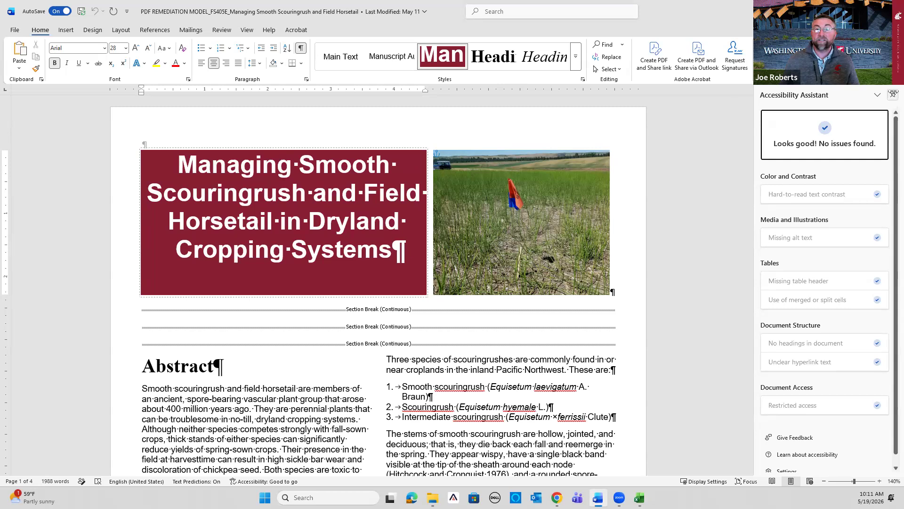
click(893, 94)
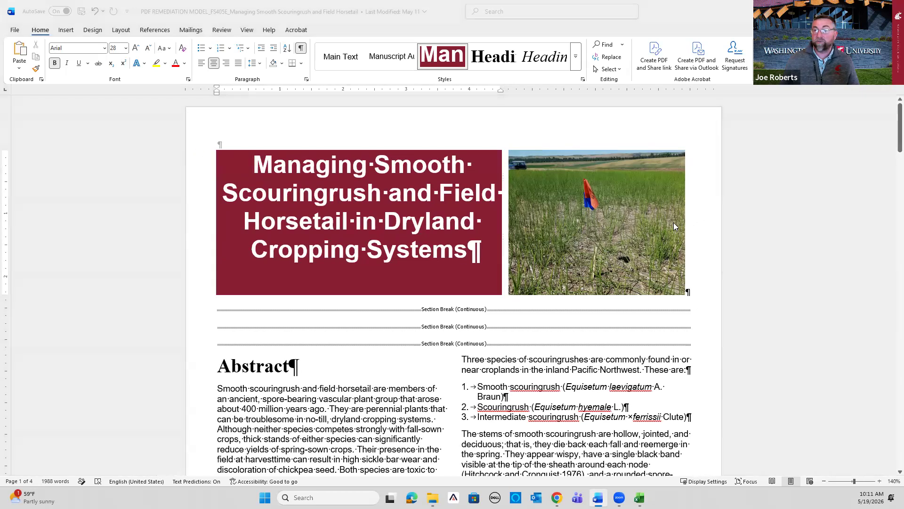
Switch to the Excel checklist and enter x for FS405E under Photos Alt Text, Complex images, Tables and Extra spaces
key(alt+Tab)
text(x)
click(141, 284)
text(x)
key(Tab)
text(x)
key(Tab)
text(x)
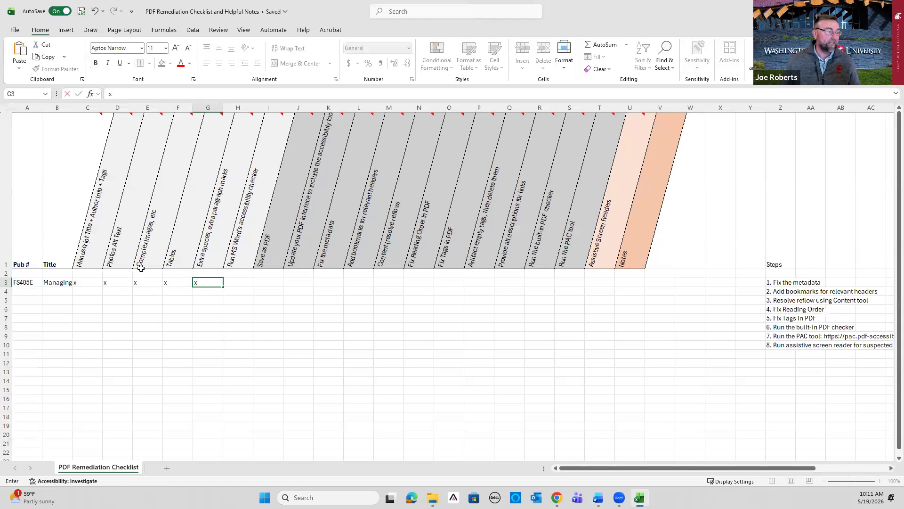
Mark Run MS Word's accessibility checker for FS405E with an x and select the Save as PDF cell
click(215, 244)
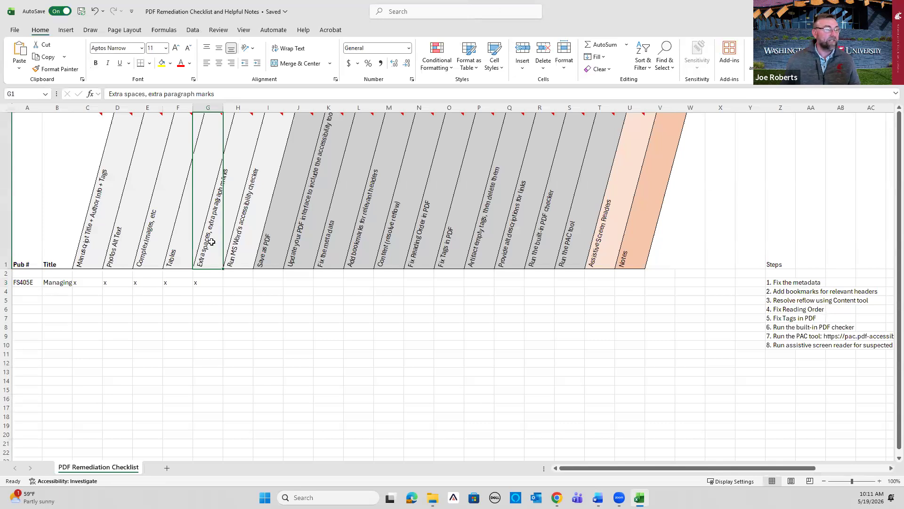
click(211, 281)
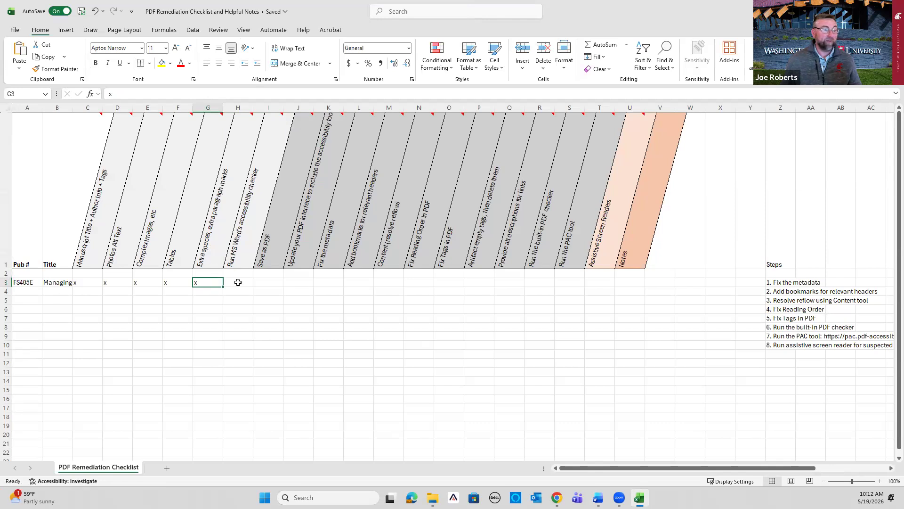
click(238, 282)
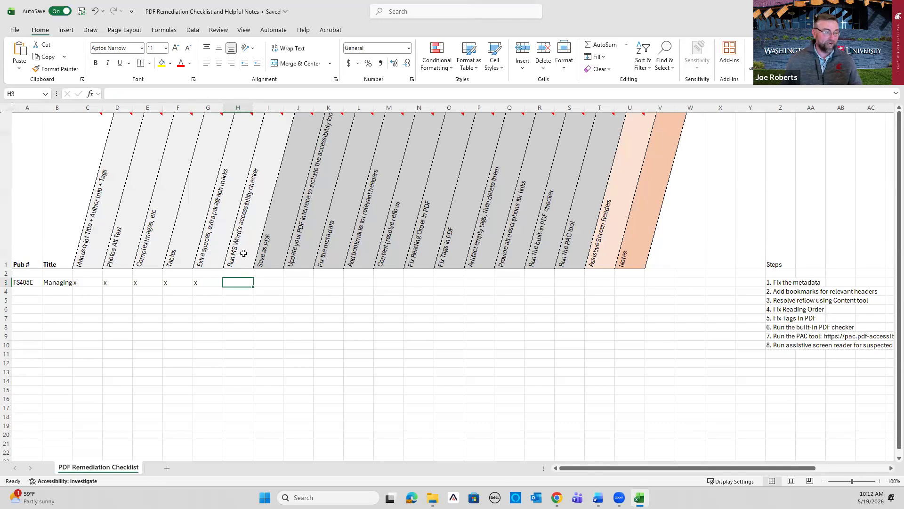
text(x)
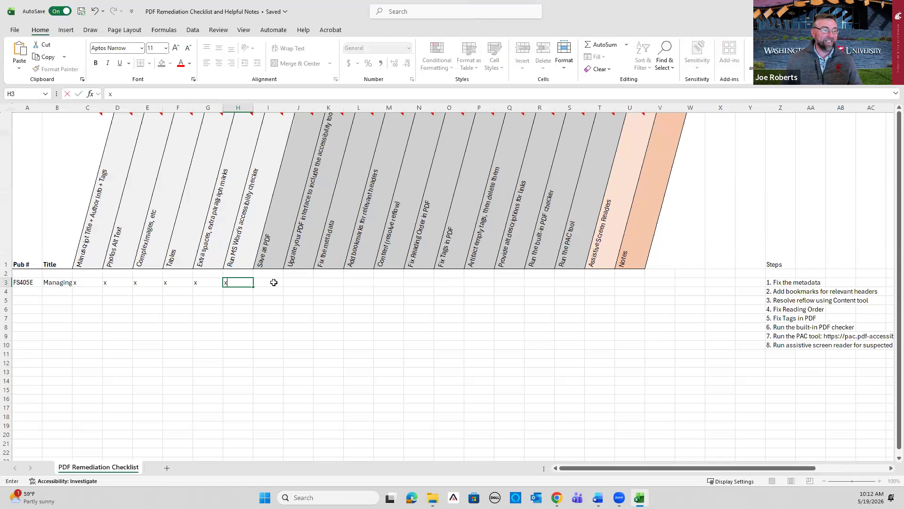
click(273, 284)
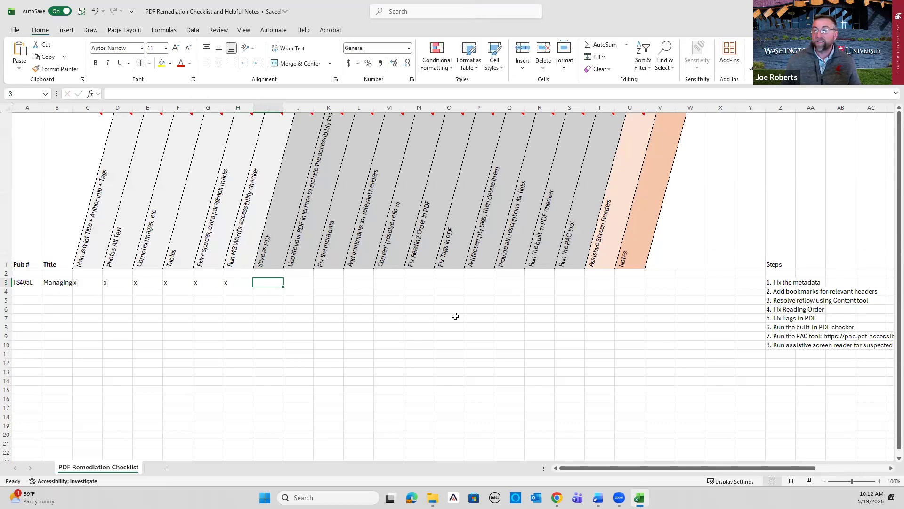
Switch to the Word document, start saving a copy and choose the PDF WCAG 2.1, AA Remediation Presentation folder under Desktop > A_WCAG 2.1 AA Compliance
key(alt+Tab)
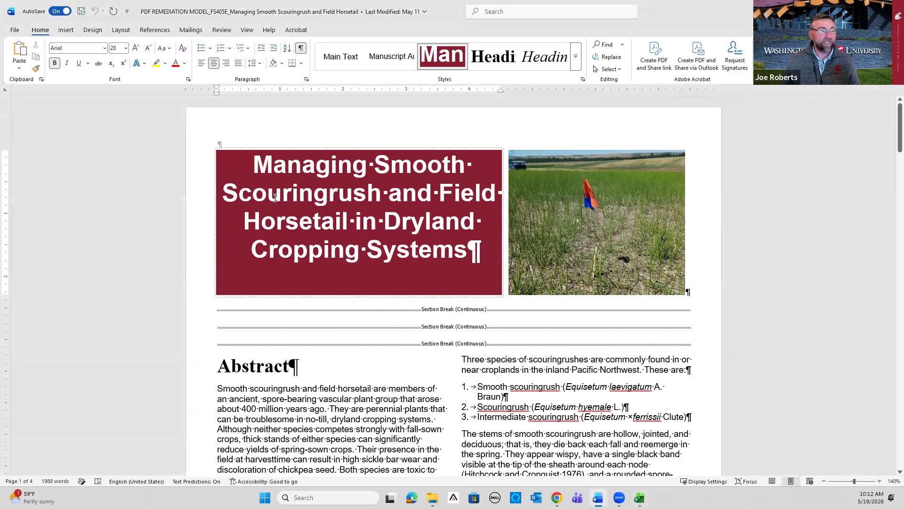
click(15, 31)
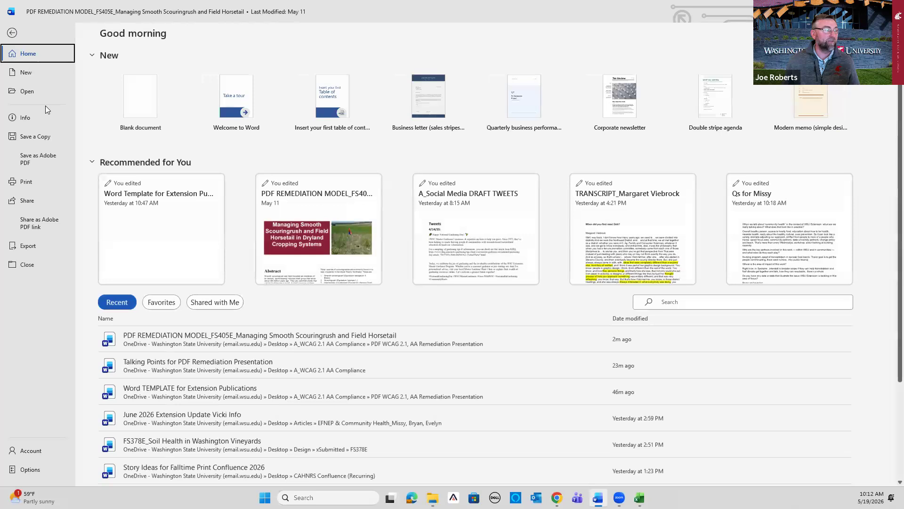
click(38, 136)
click(136, 355)
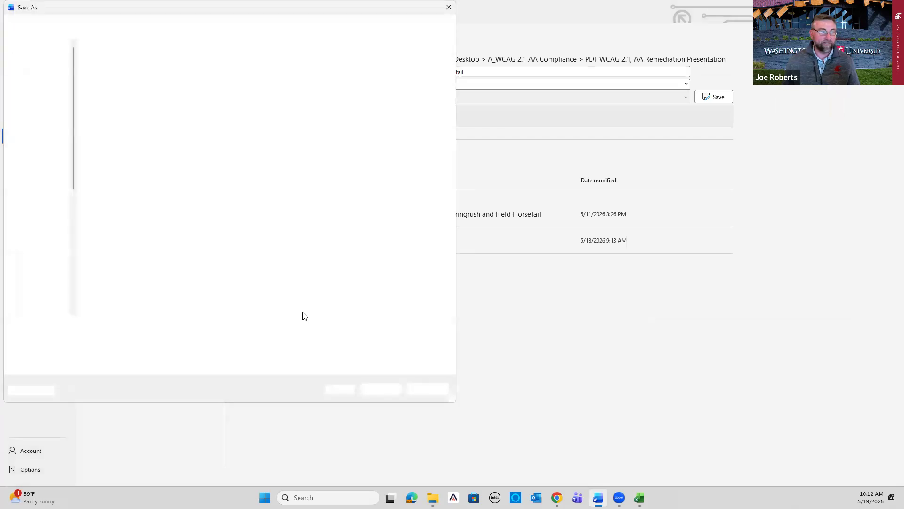
scroll(37, 220, down, 3)
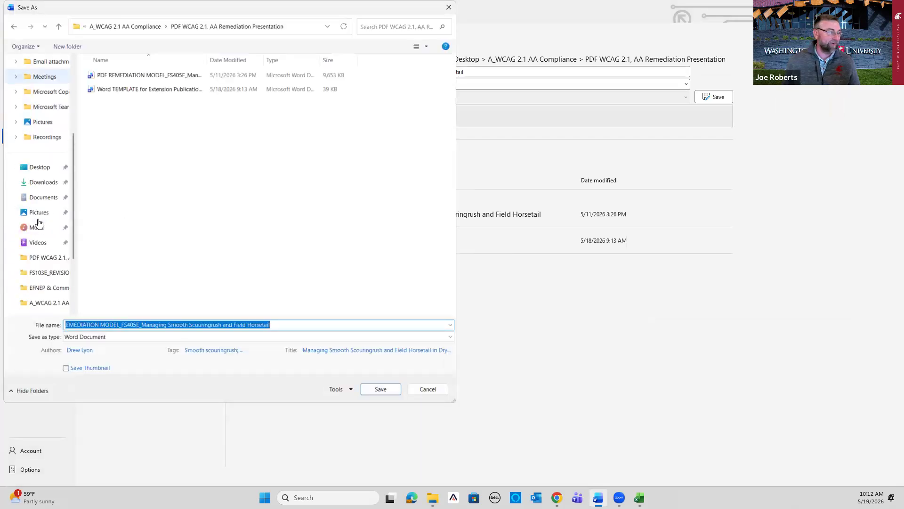
click(38, 167)
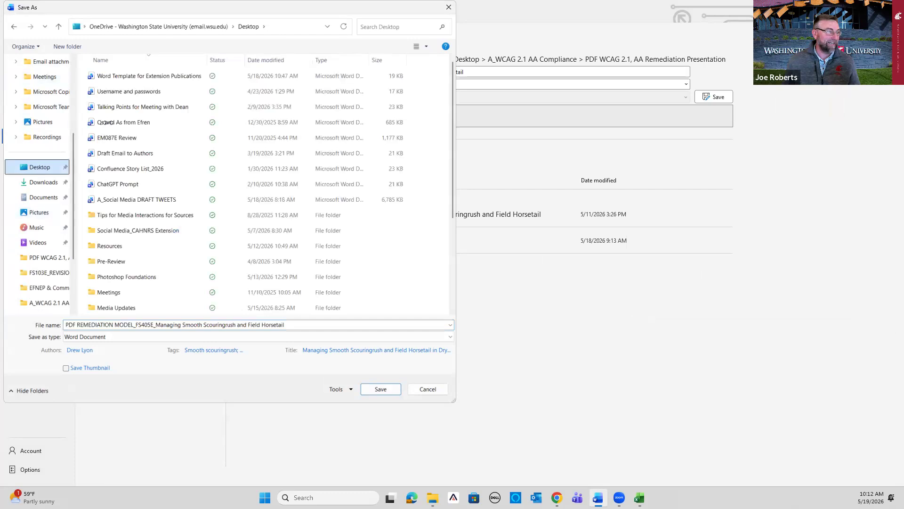
double_click(133, 308)
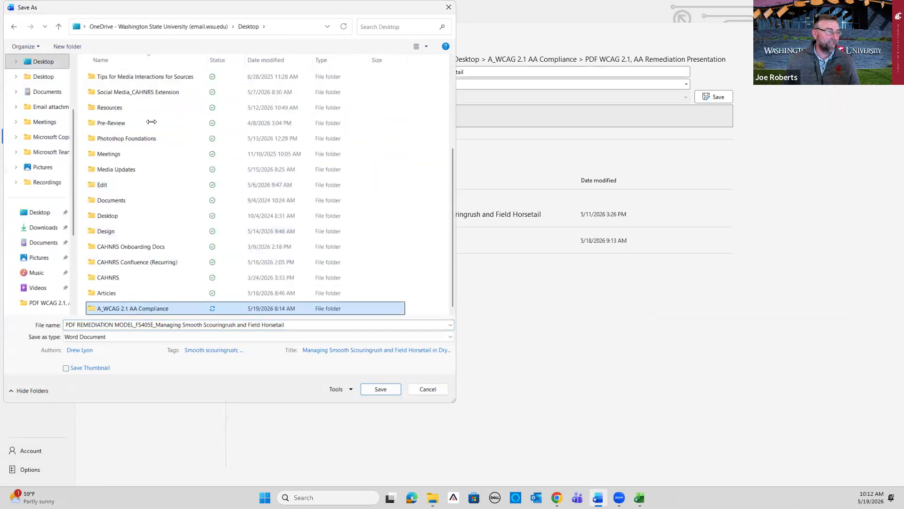
click(154, 91)
double_click(154, 91)
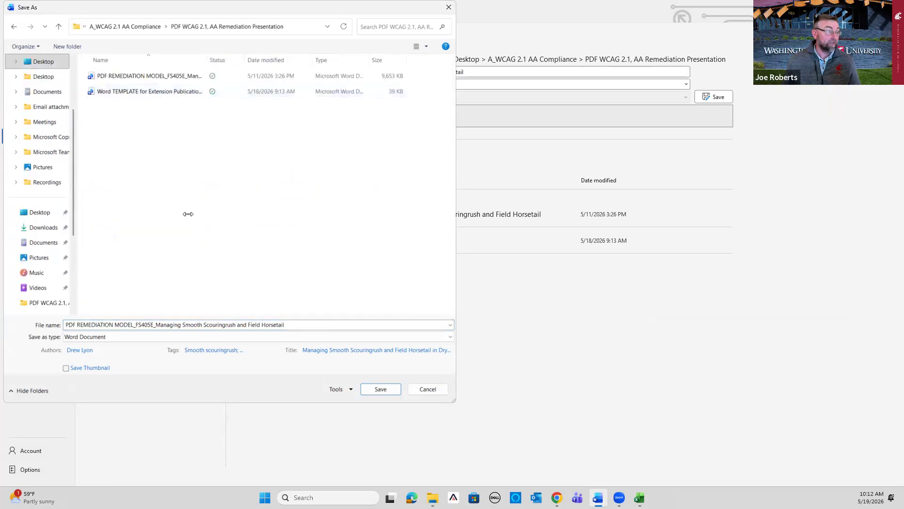
Set the save type to PDF and confirm its options with heading bookmarks, document properties and accessibility structure tags included
click(115, 337)
click(119, 390)
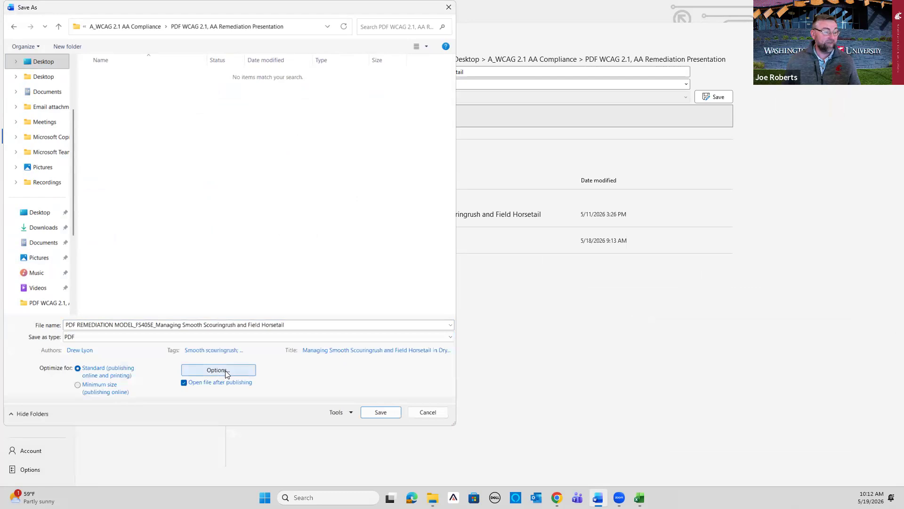
click(226, 372)
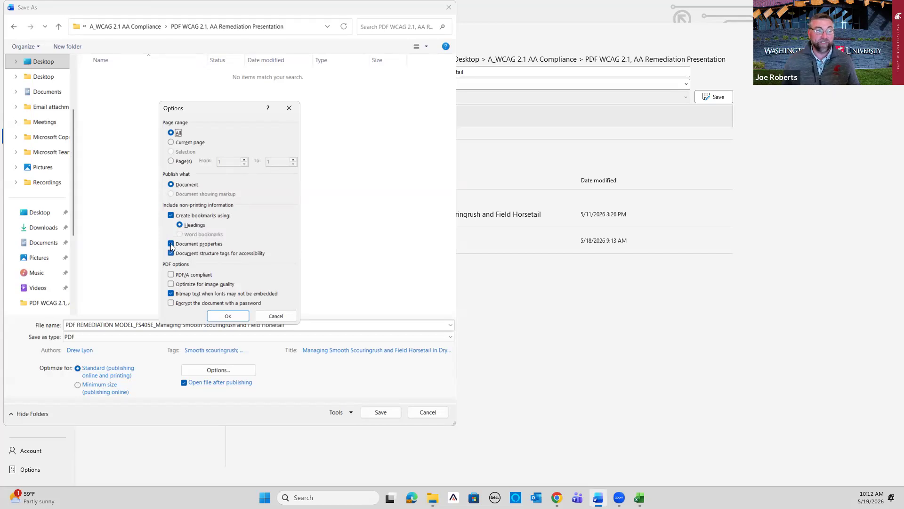
click(229, 316)
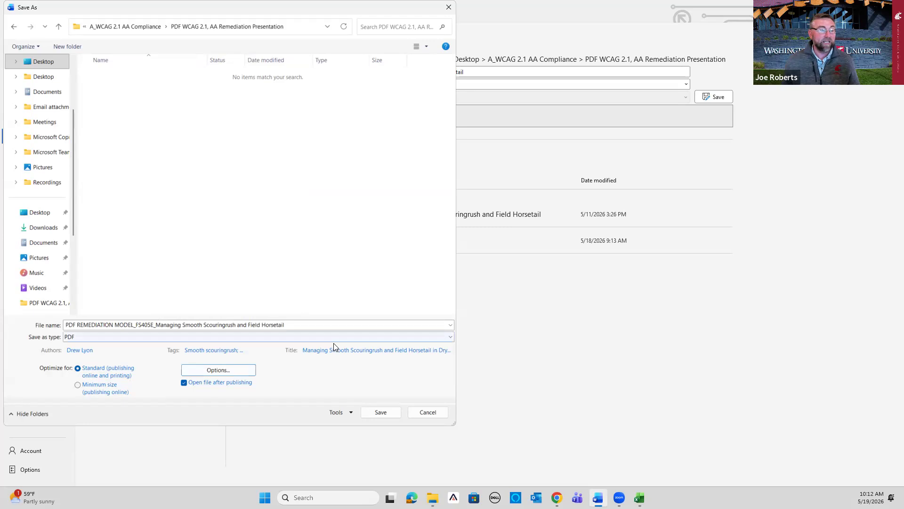
Check the Title, Tags and Authors metadata for the copy, and save it as a PDF
click(375, 350)
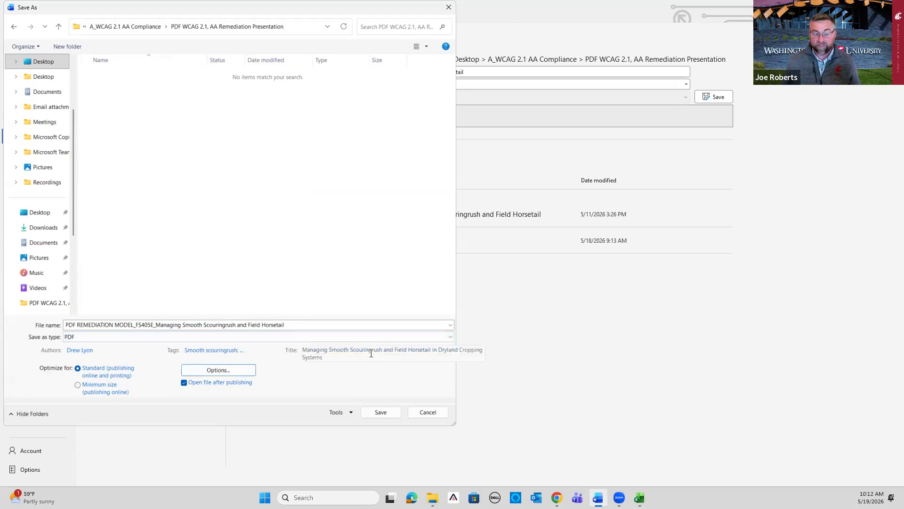
click(338, 353)
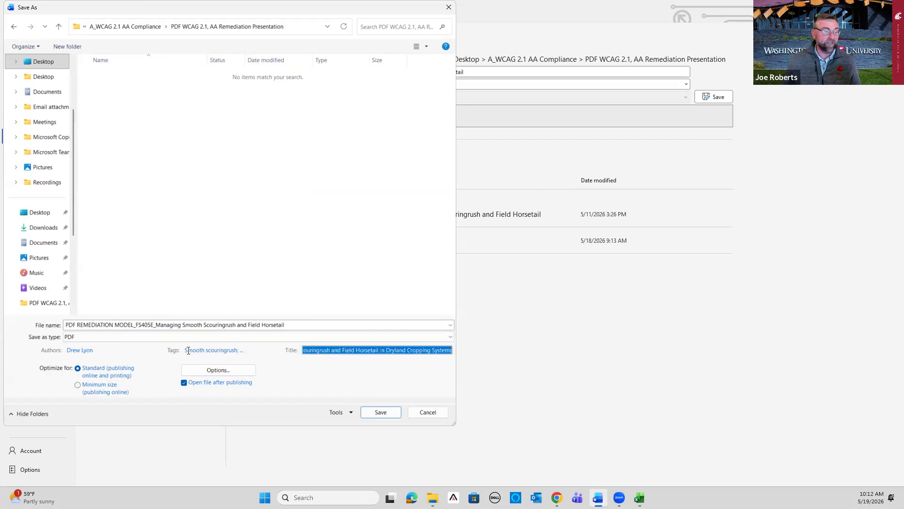
click(221, 351)
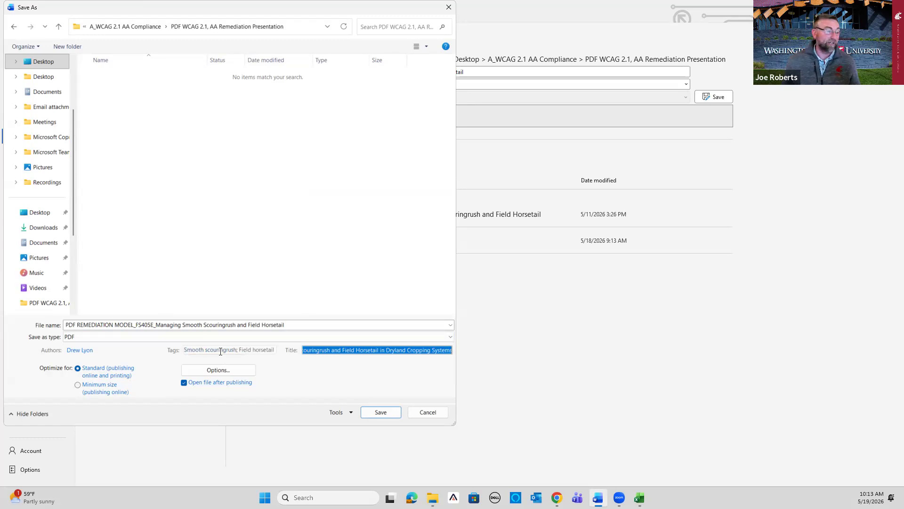
click(96, 351)
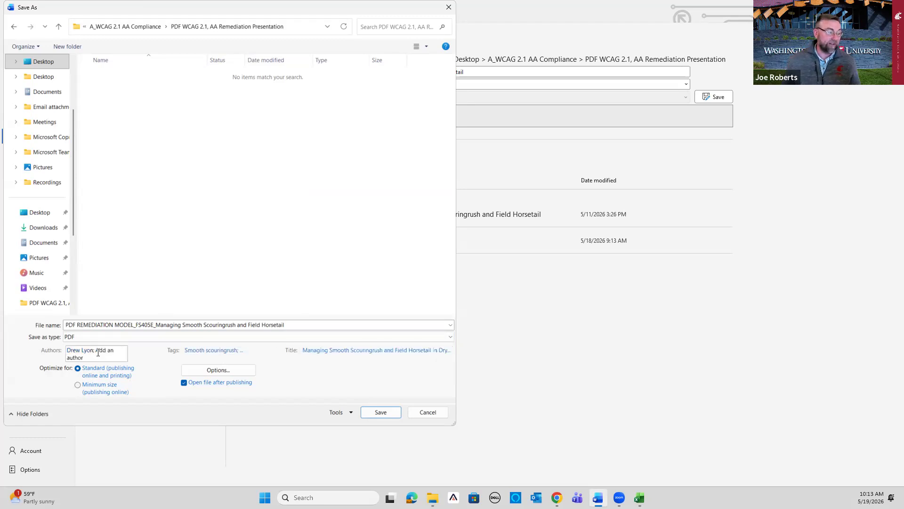
click(380, 413)
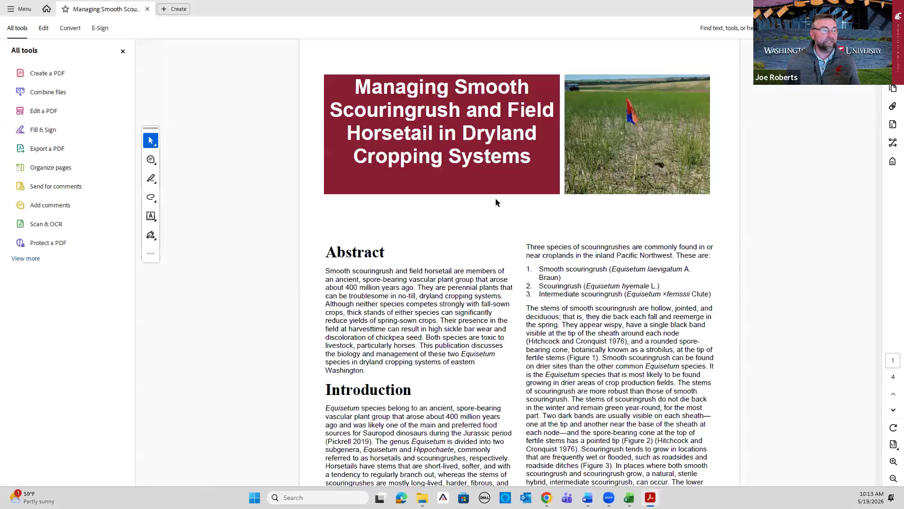
Look through the exported PDF's pages, and switch to the Excel checklist to mark Save as PDF for FS405E with an x
scroll(654, 283, down, 15)
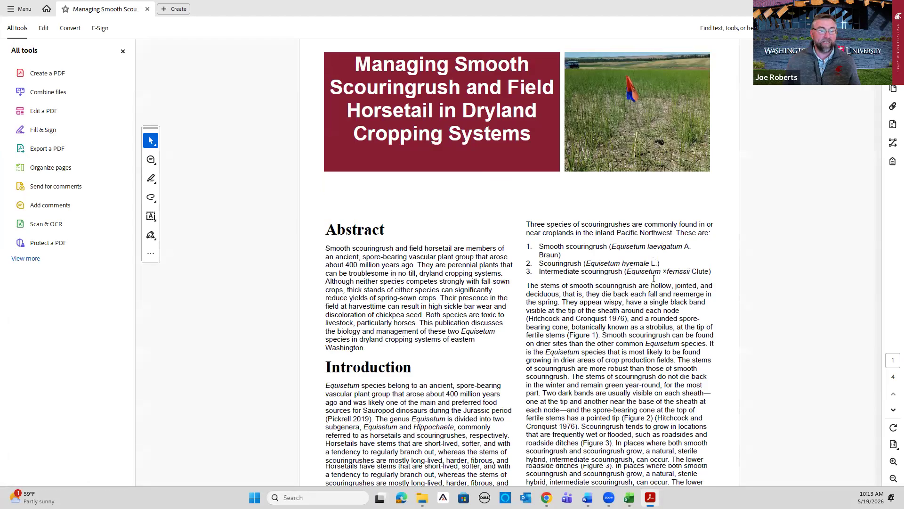
scroll(654, 278, down, 15)
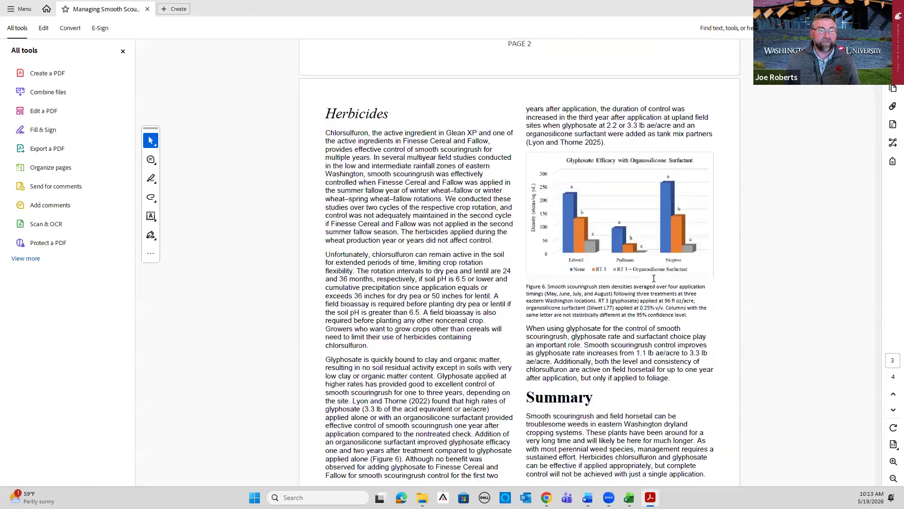
scroll(654, 283, up, 15)
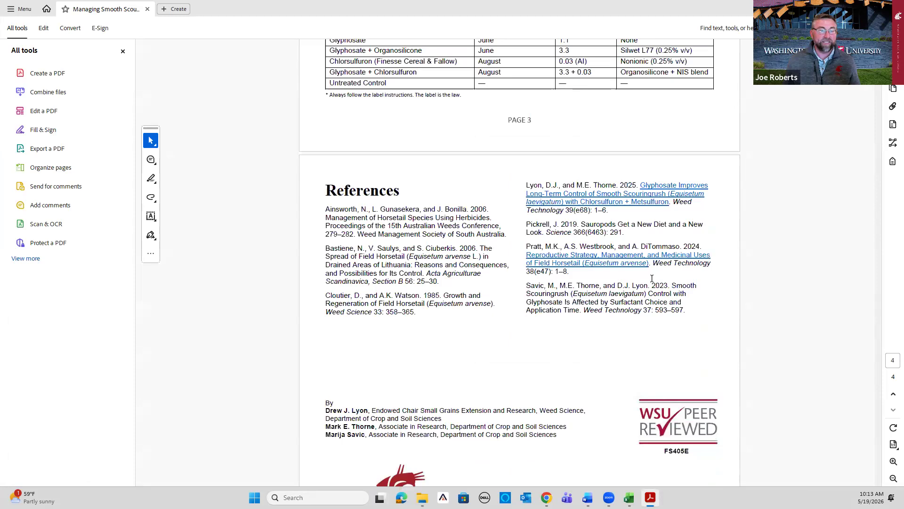
scroll(652, 279, up, 10)
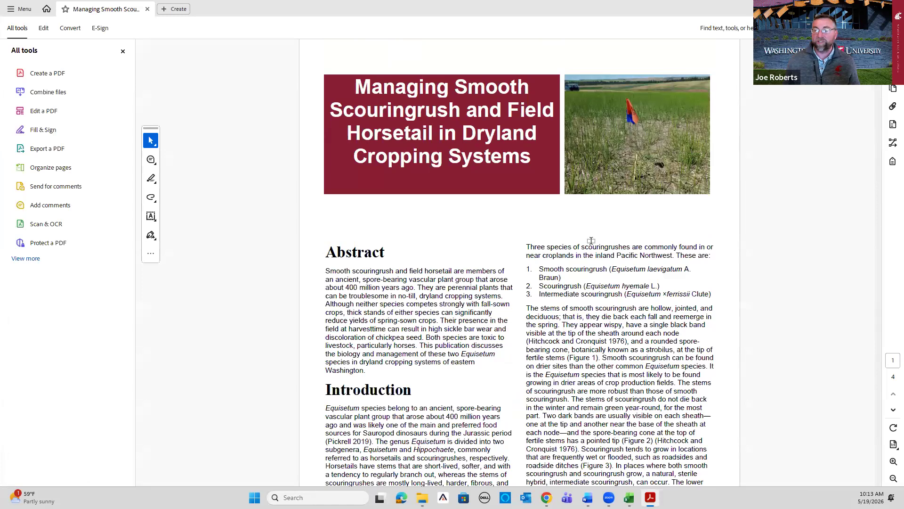
key(alt+Tab)
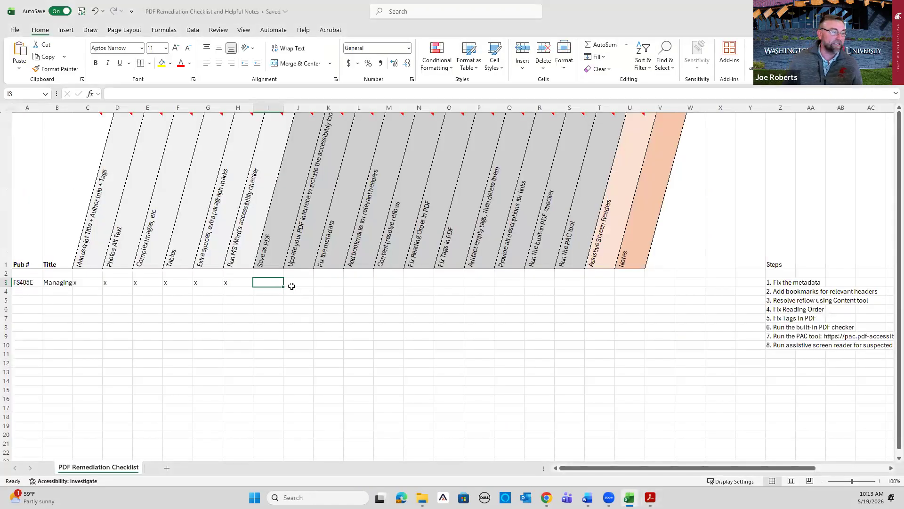
text(x)
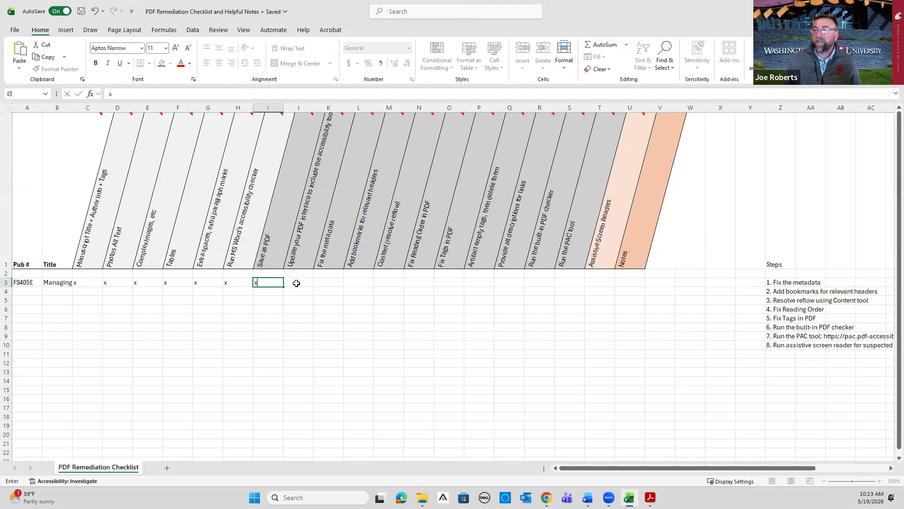
click(296, 283)
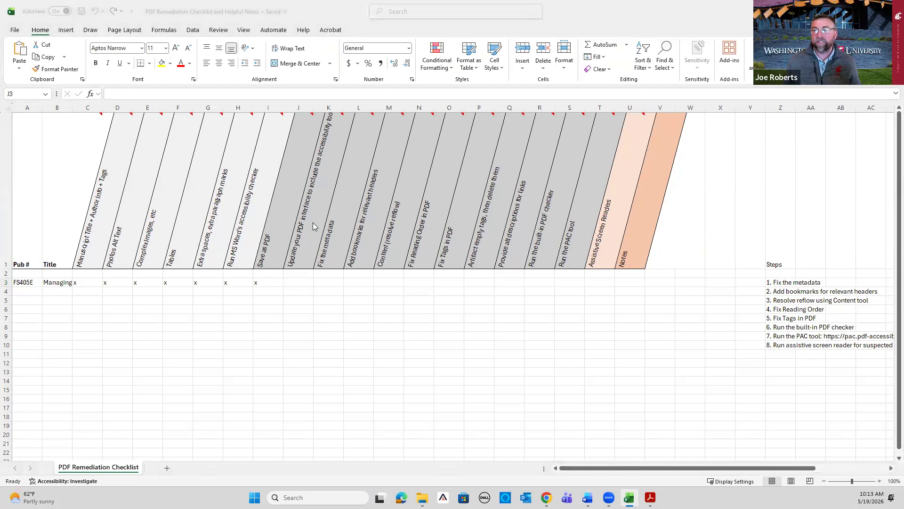
Switch to the PDF in Acrobat and review which side panels are enabled, including Accessibility tags, Bookmarks, Content and Order
key(alt+Tab)
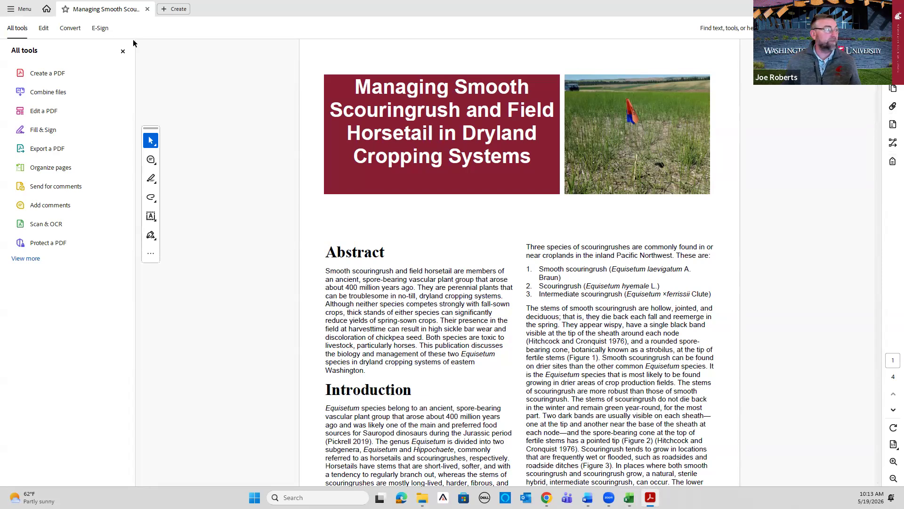
click(24, 10)
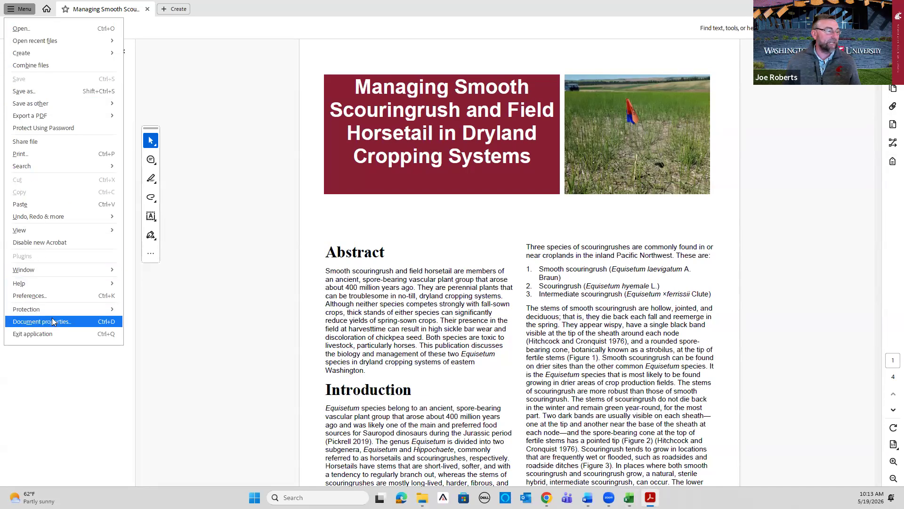
mouse_move(57, 231)
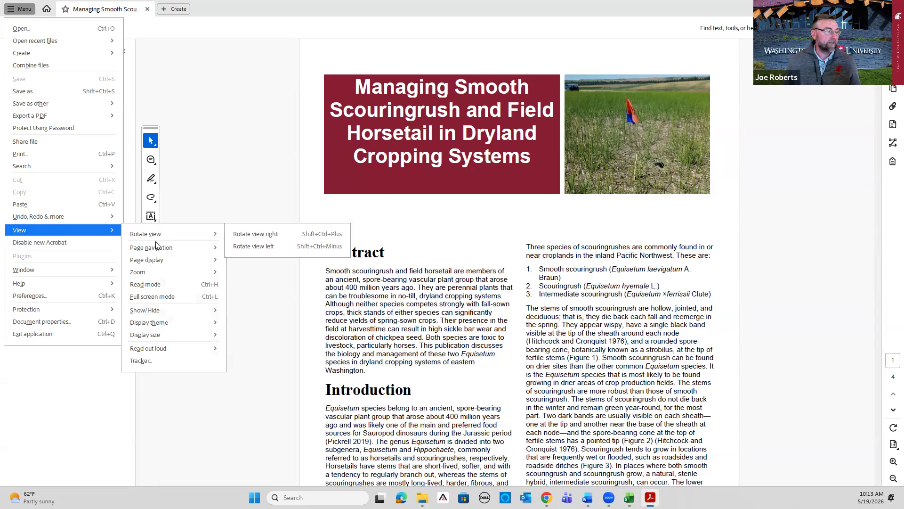
mouse_move(175, 312)
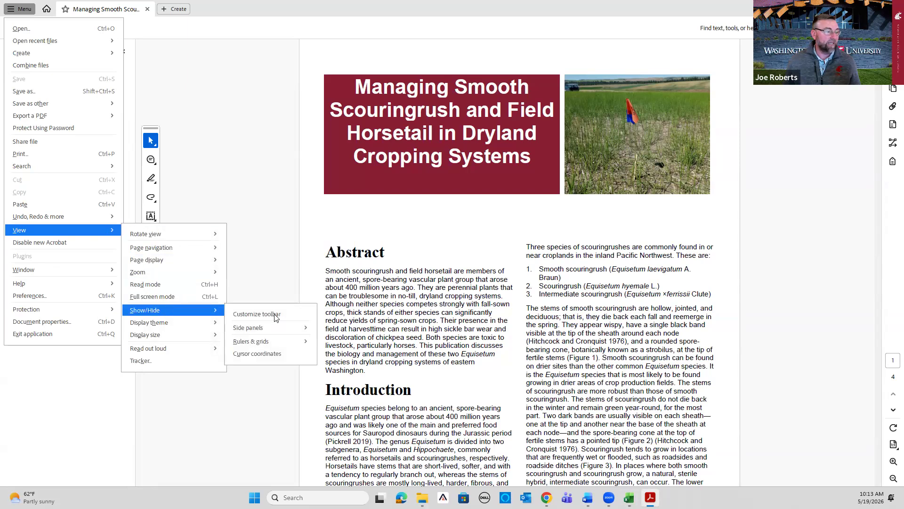
mouse_move(280, 329)
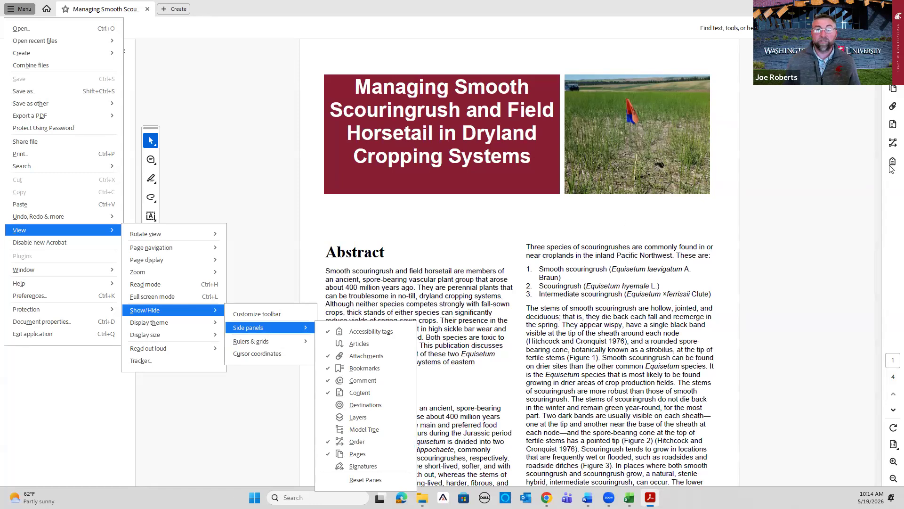
click(693, 258)
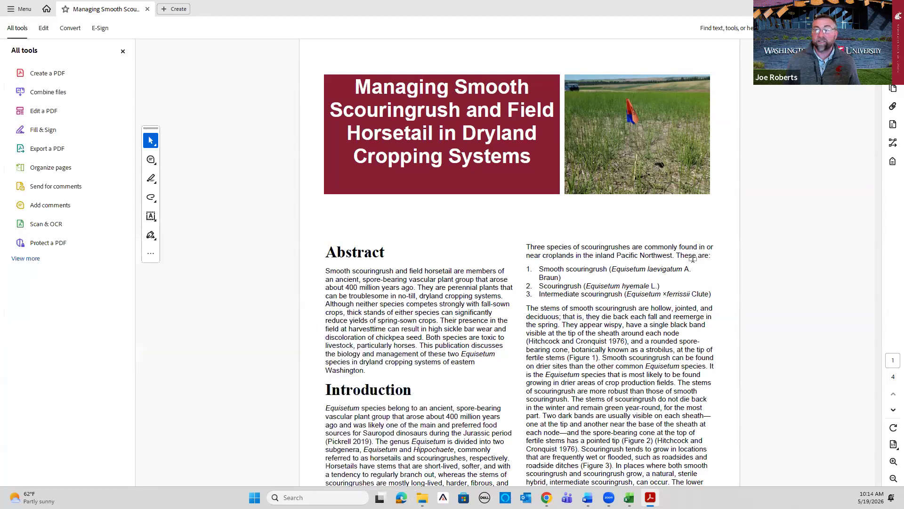
Switch to the Excel checklist, mark Update your PDF interface for FS405E with an x and select the Fix the metadata cell
key(alt+Tab)
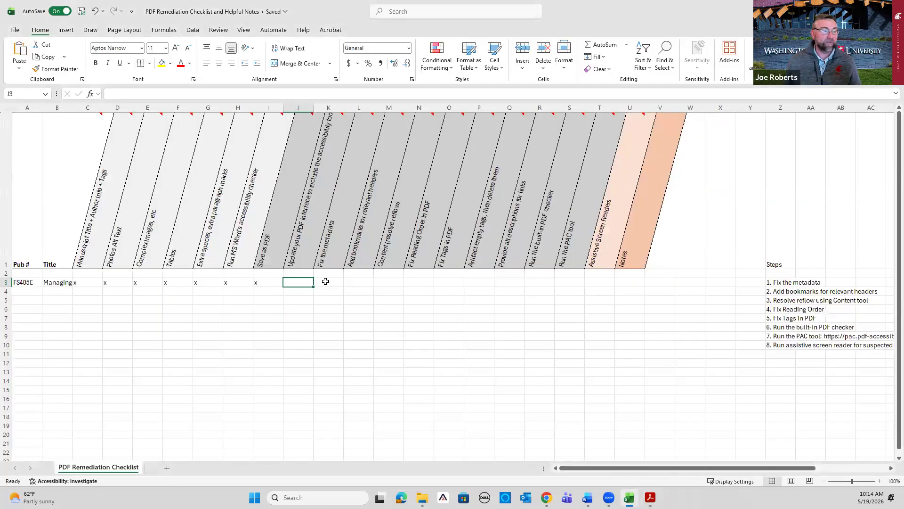
text(x)
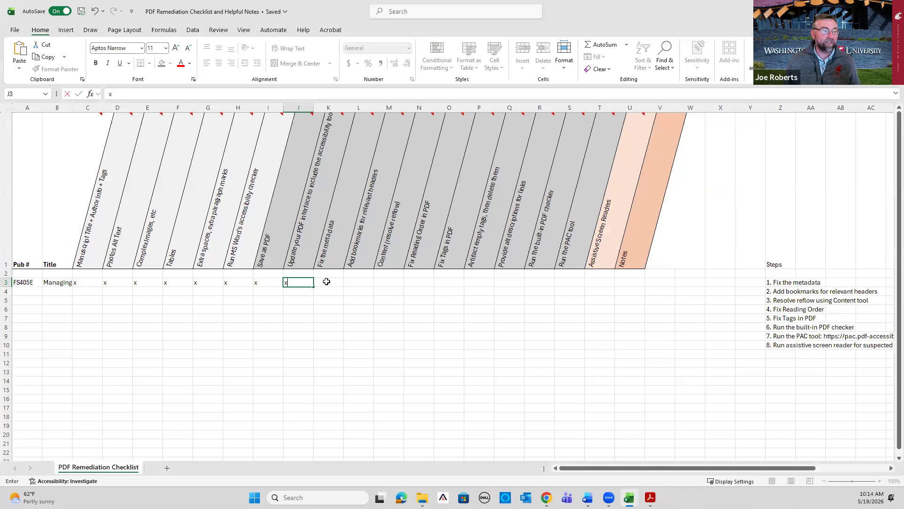
click(326, 281)
mouse_move(333, 258)
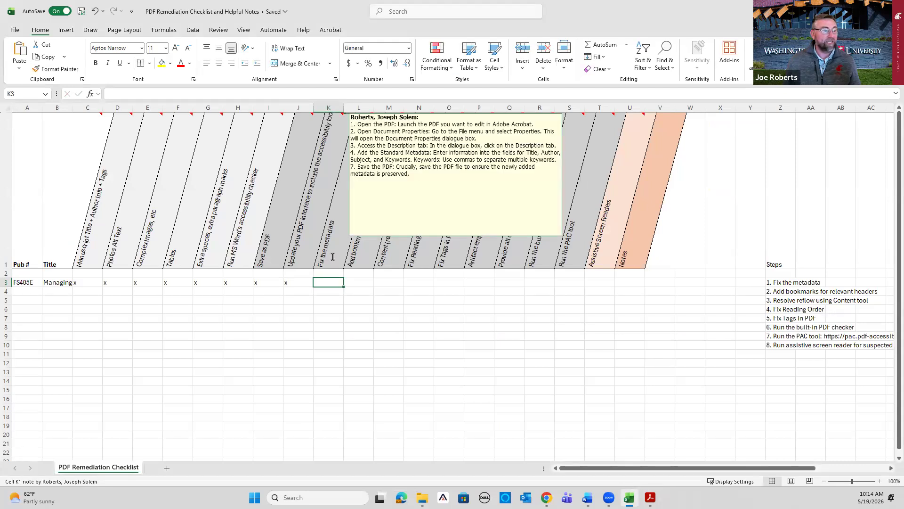
Switch to the PDF in Acrobat, review the title, author, subject and keywords in its Document Properties and accept them
key(alt+Tab)
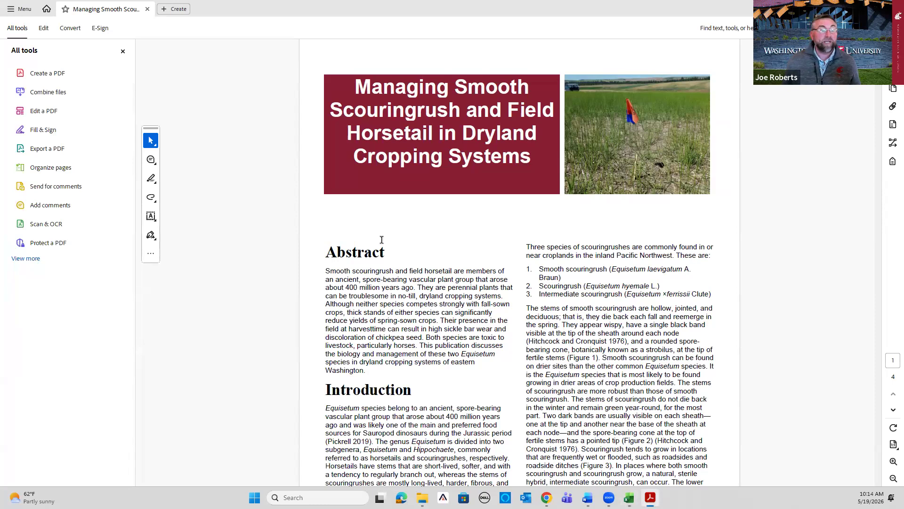
click(23, 10)
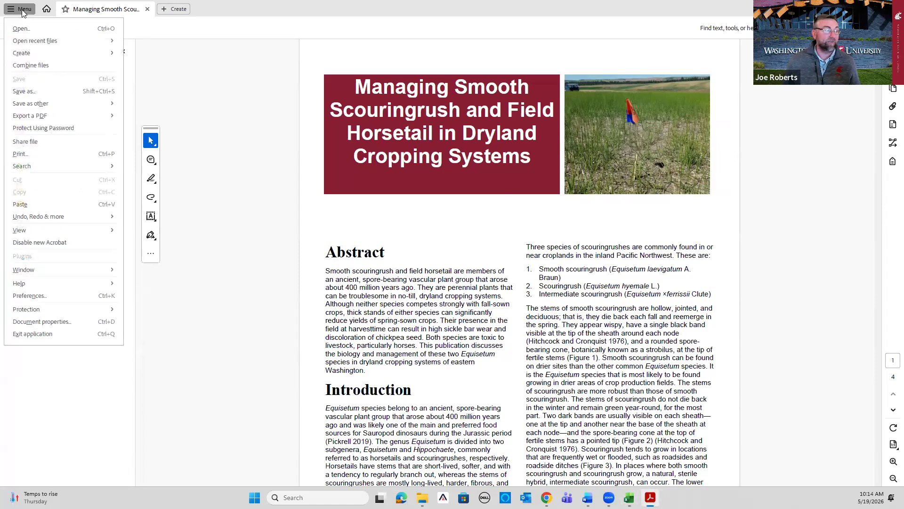
click(69, 324)
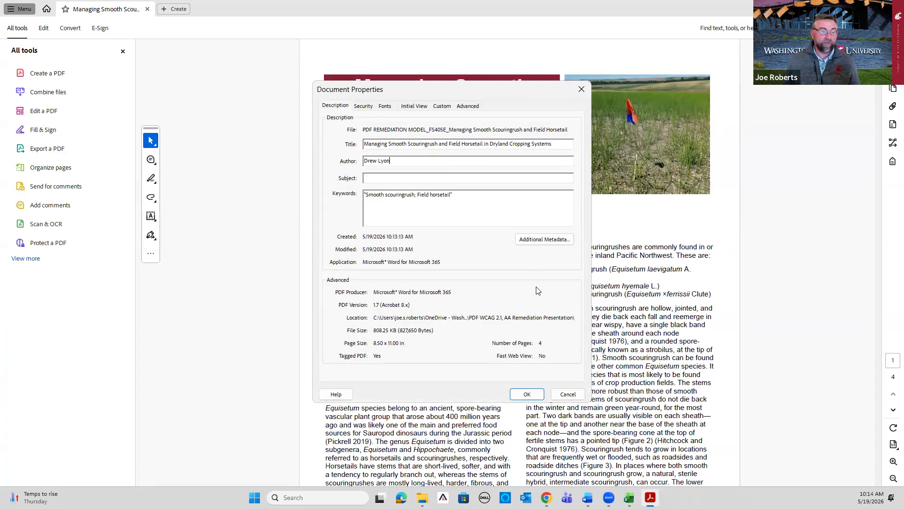
click(529, 395)
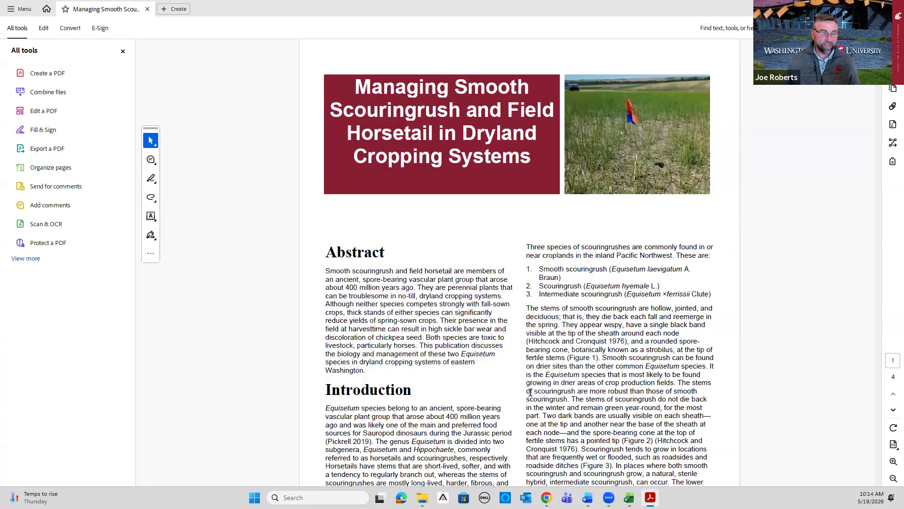
Switch to the Excel checklist, mark Fix the metadata for FS405E with an x and select the Add bookmarks for relevant headers cell
key(alt+Tab)
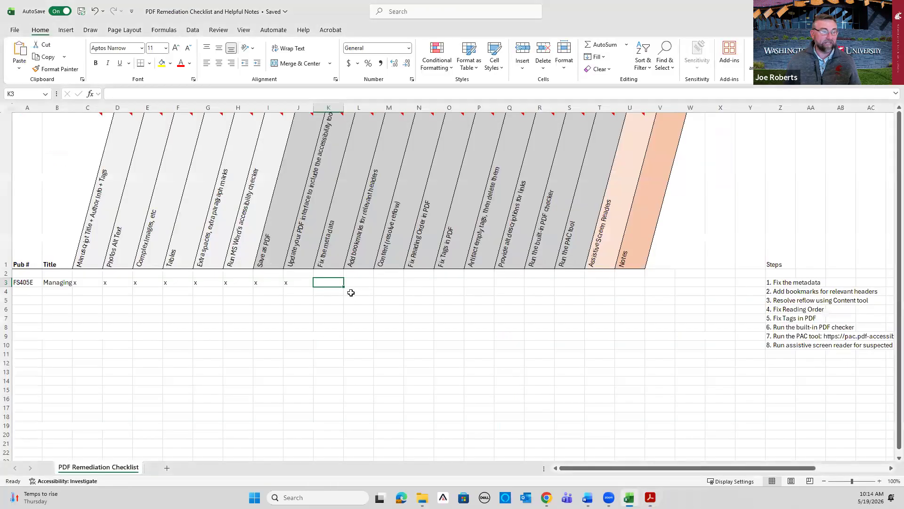
text(x)
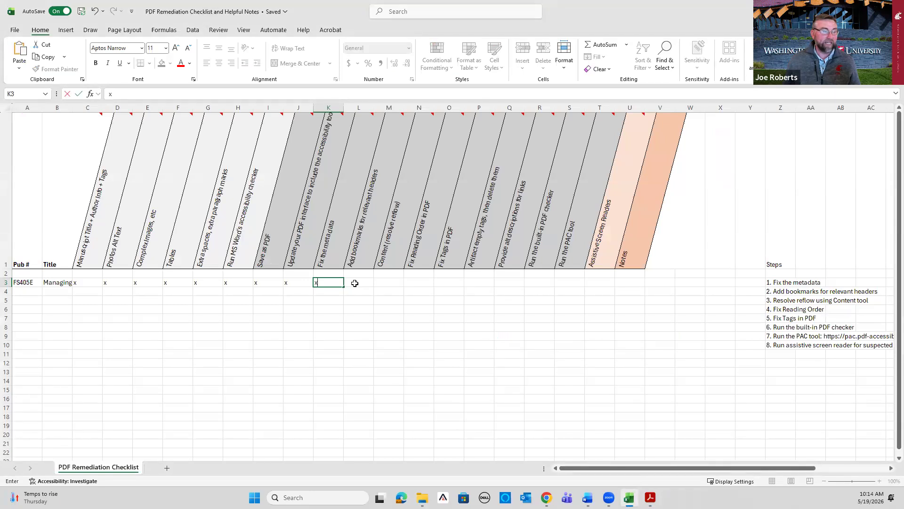
click(354, 283)
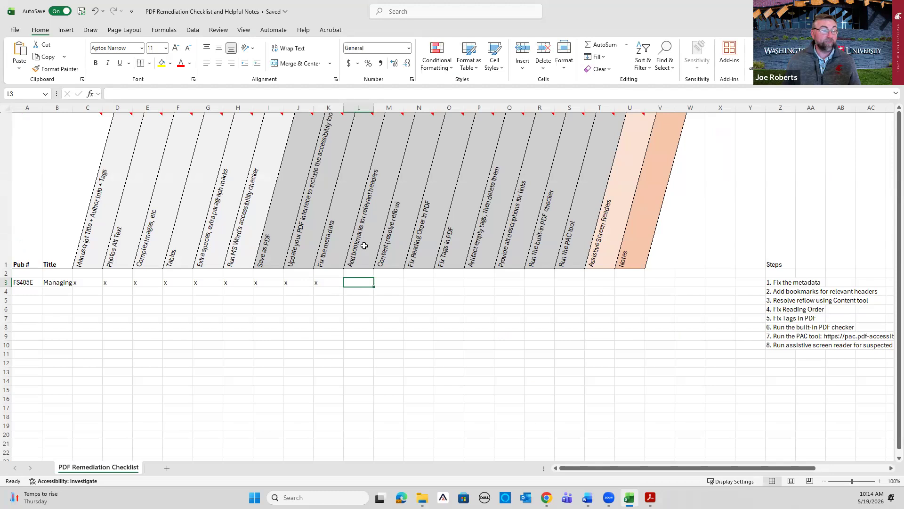
mouse_move(366, 245)
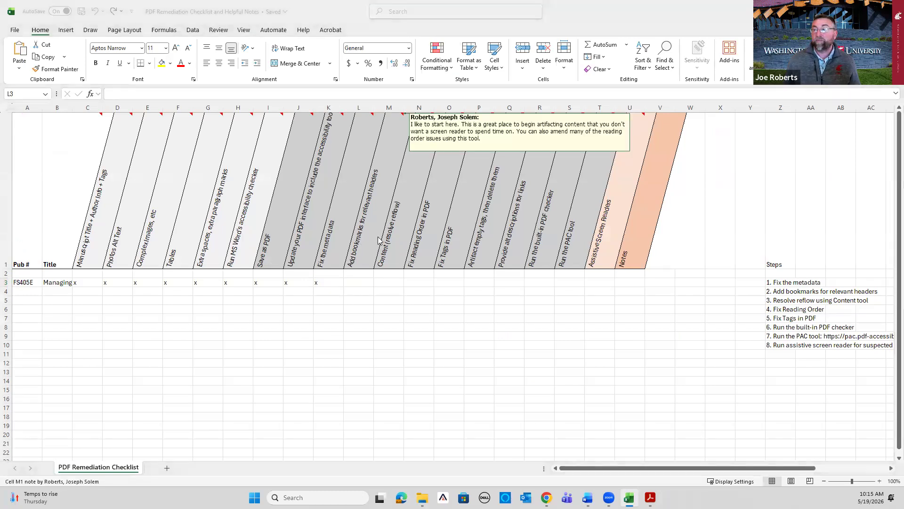
Switch to the FS405E document in Word and review the full list of styles, including heading levels L1 to L5
click(587, 498)
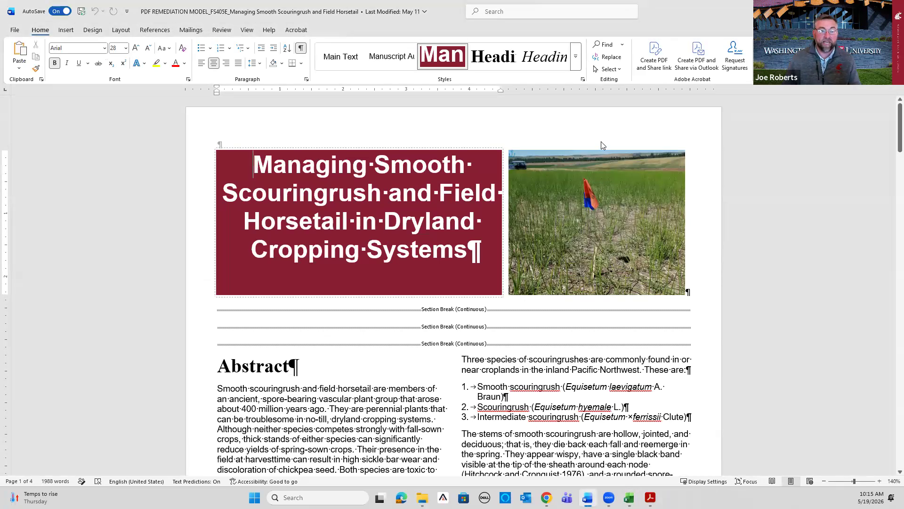
click(583, 81)
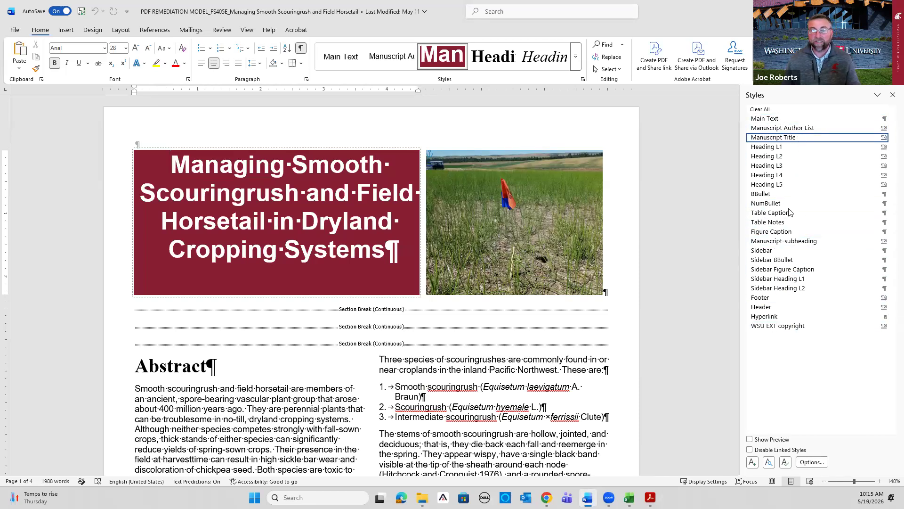
scroll(745, 129, down, 1)
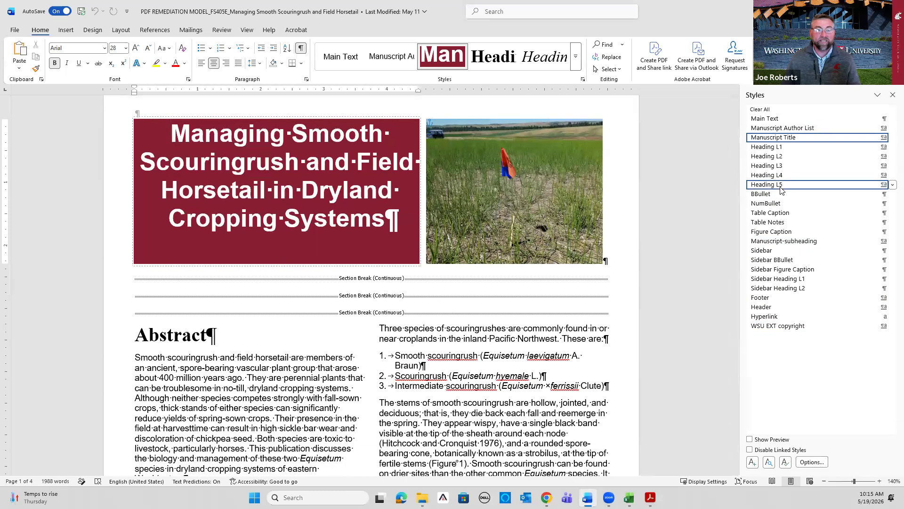
mouse_move(781, 190)
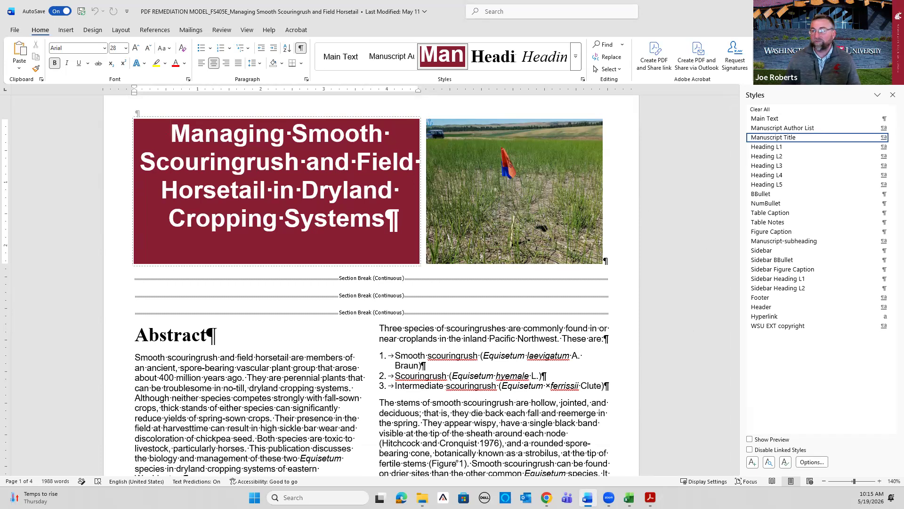
Switch to the Word TEMPLATE for Extension Publications document, review its full style list for the title and body text, and leave the document
key(alt+Tab)
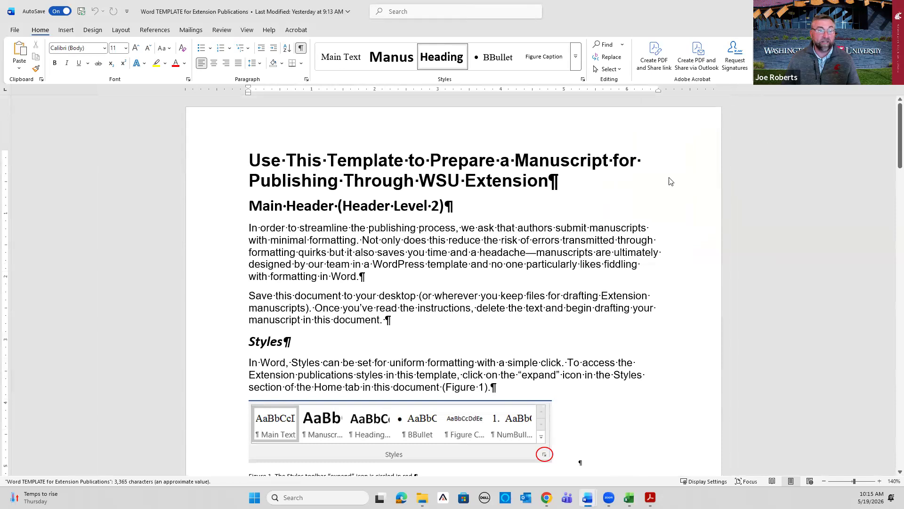
click(456, 201)
click(347, 162)
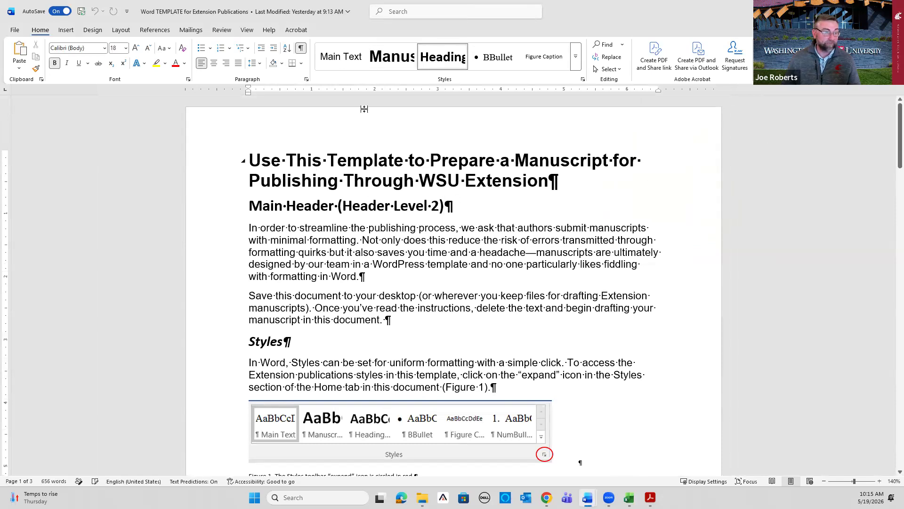
click(583, 81)
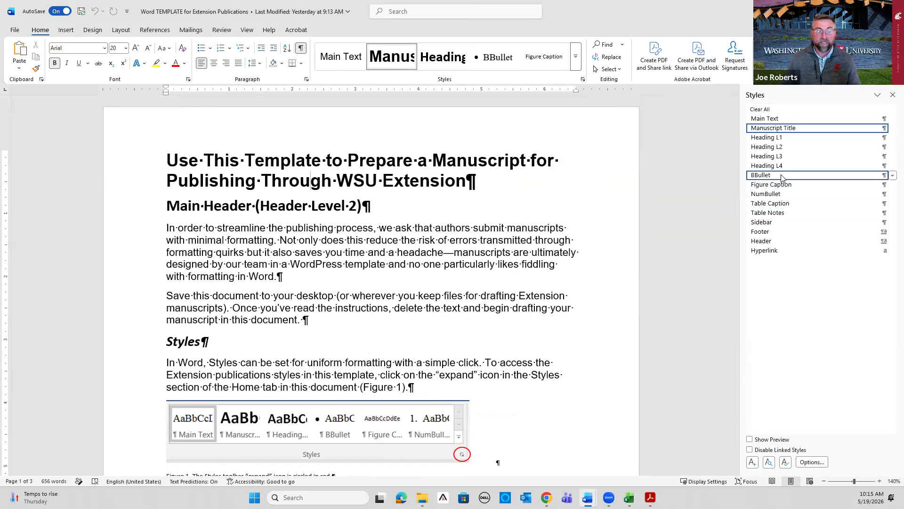
click(438, 257)
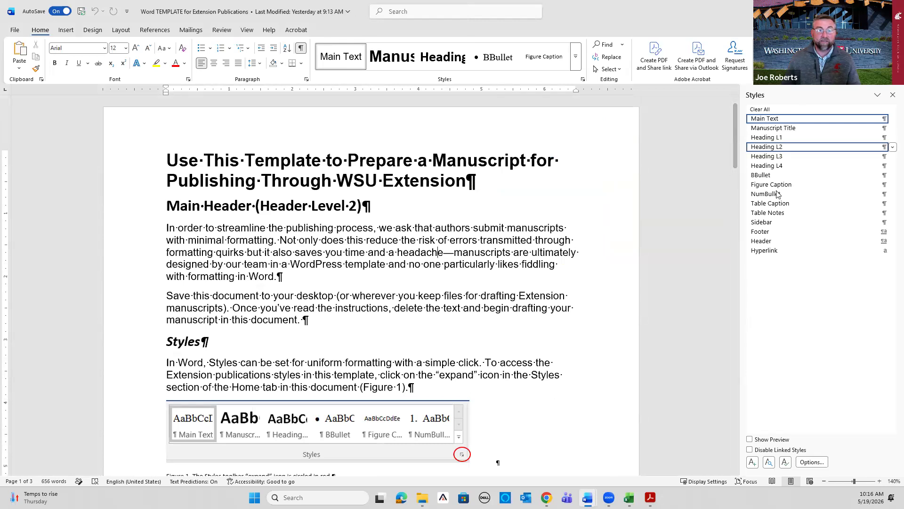
click(849, 11)
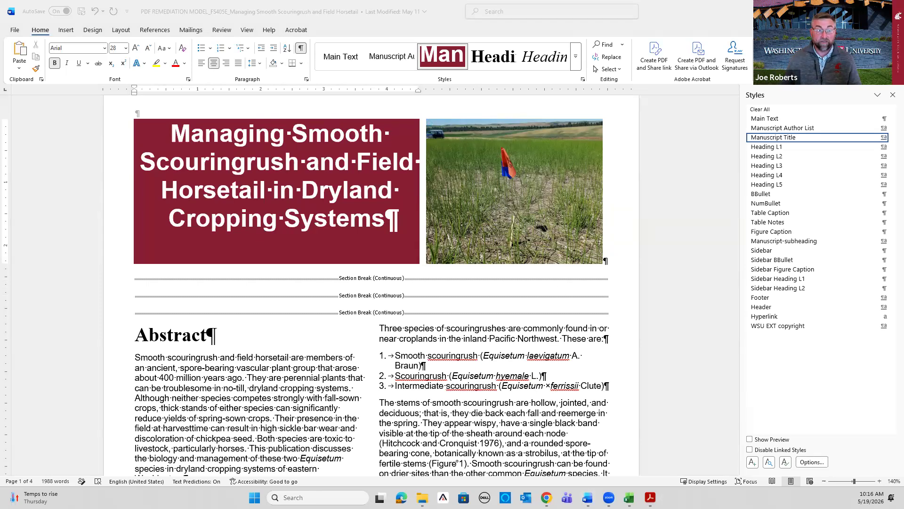
Switch to the Excel checklist, select the Add bookmarks for relevant headers cell for FS405E and read that column's note
key(alt+Tab)
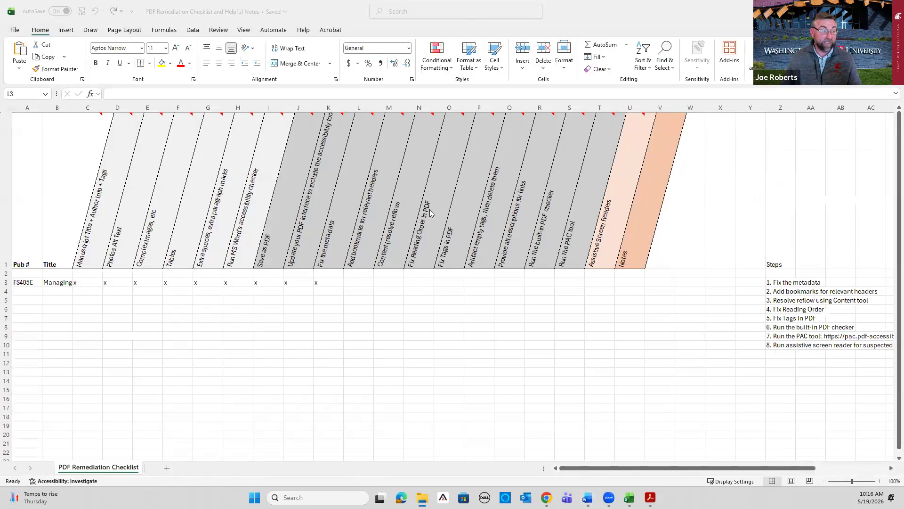
click(363, 283)
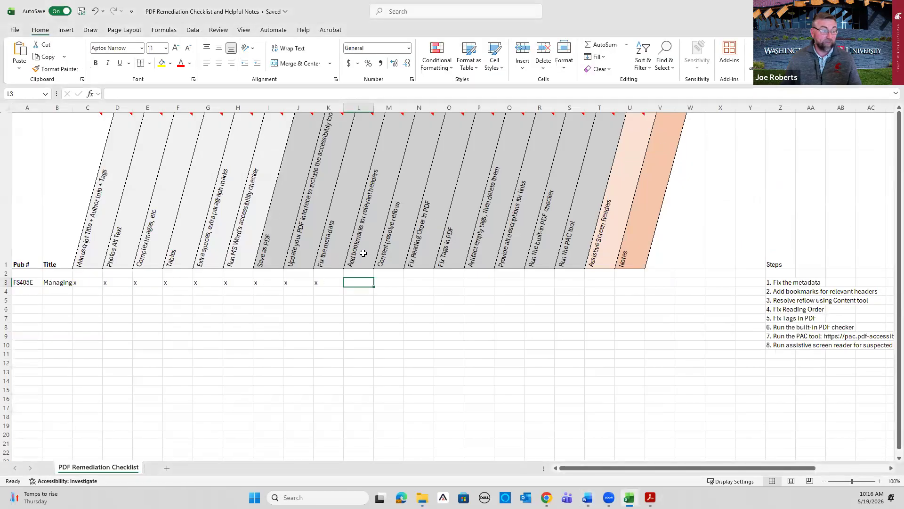
mouse_move(362, 253)
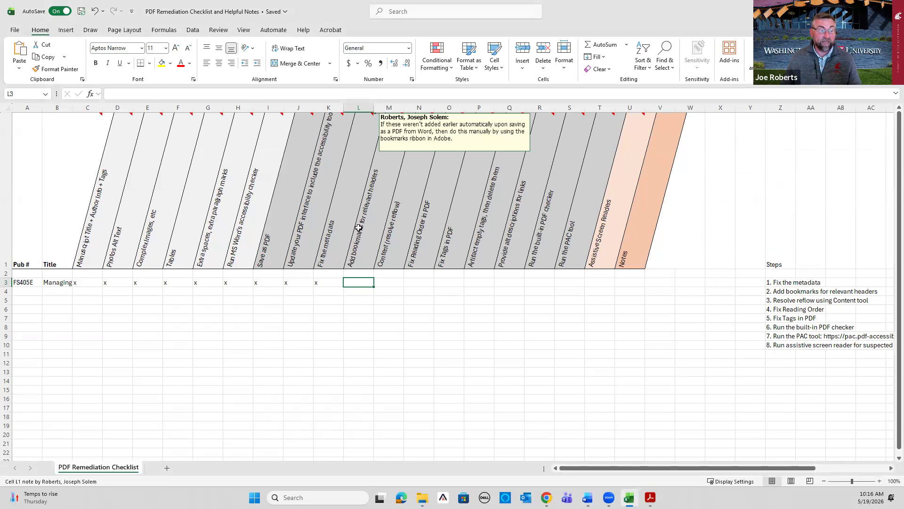
Switch to the PDF in Acrobat and check the bookmark tree by following the publication title, Abstract and Introduction bookmarks
key(alt+Tab)
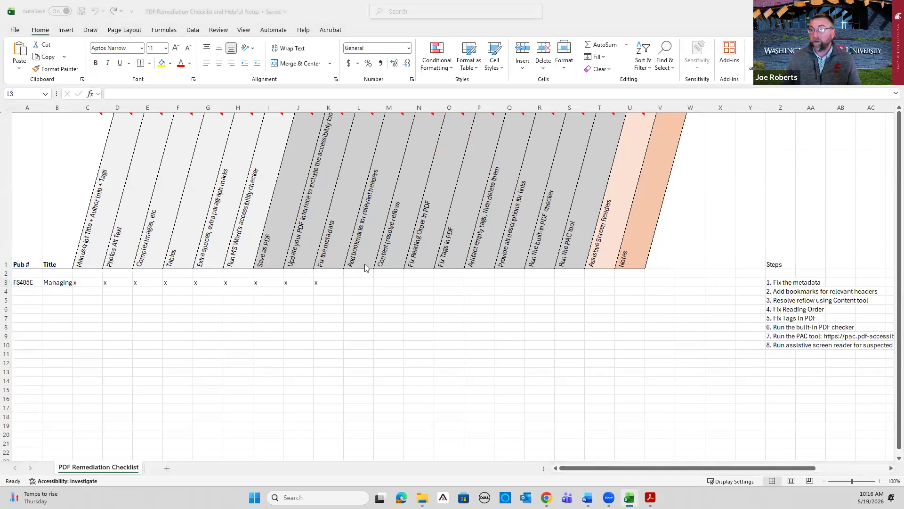
key(alt+Tab)
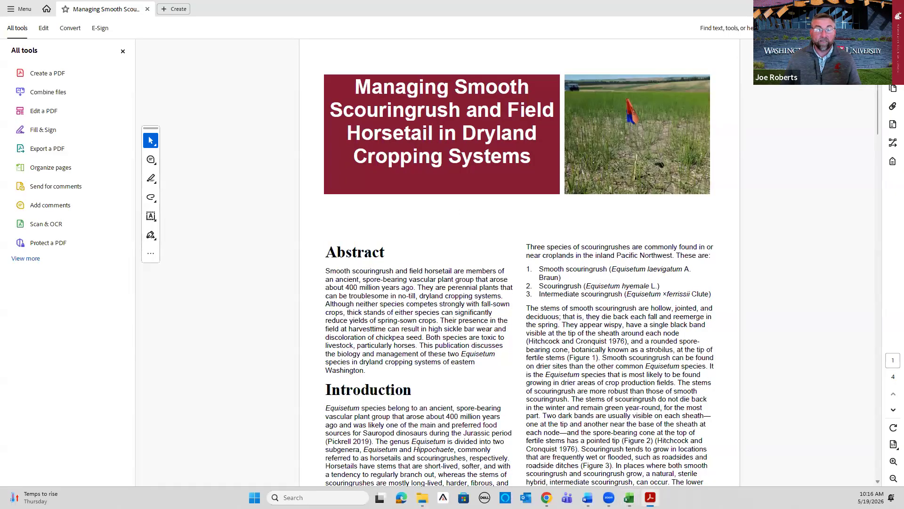
click(751, 74)
click(784, 111)
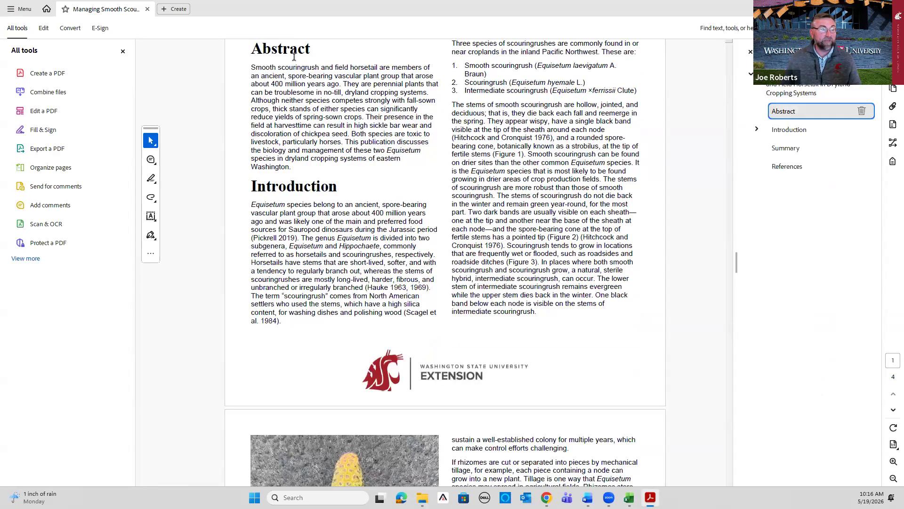
click(786, 93)
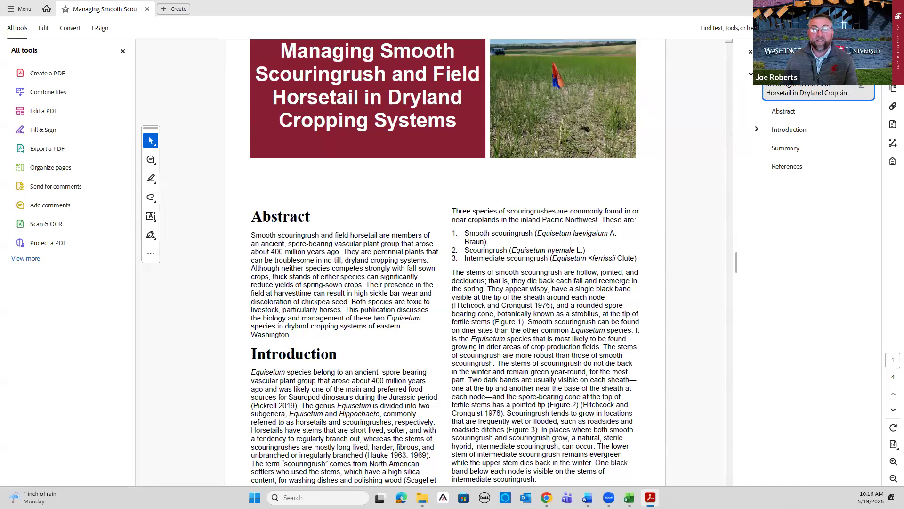
click(751, 75)
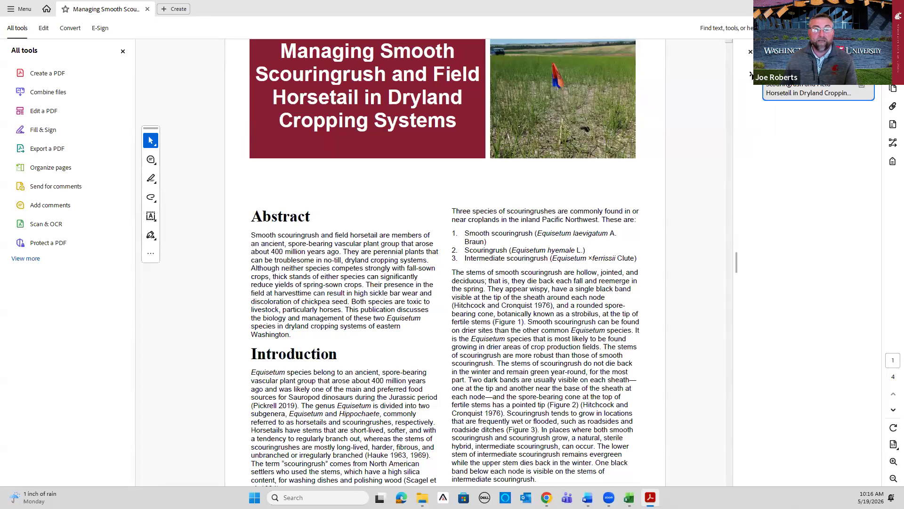
click(751, 75)
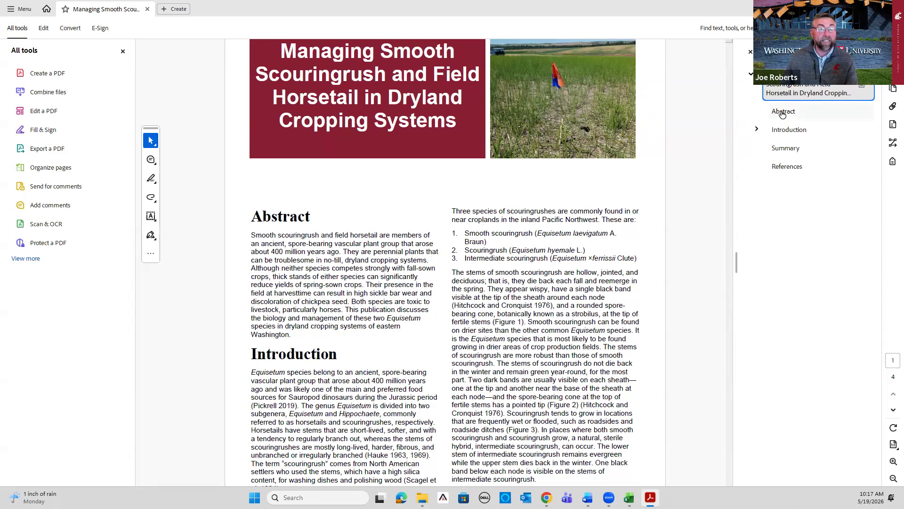
click(783, 113)
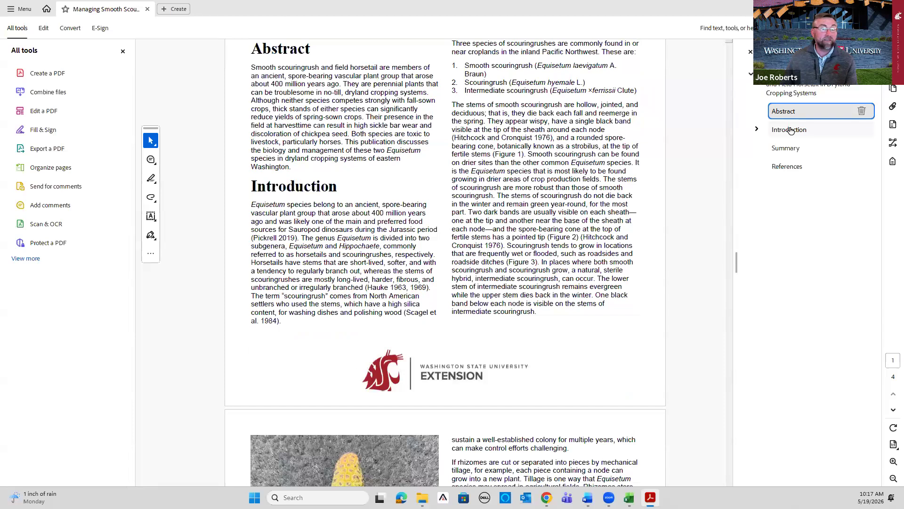
click(791, 131)
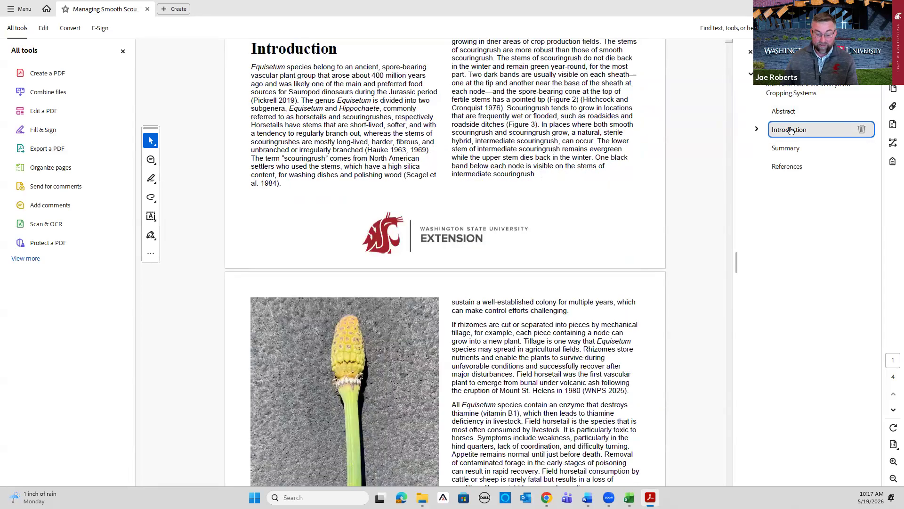
Expand the Introduction bookmark and follow the Herbicides, Summary and References bookmarks to check their targets
double_click(805, 134)
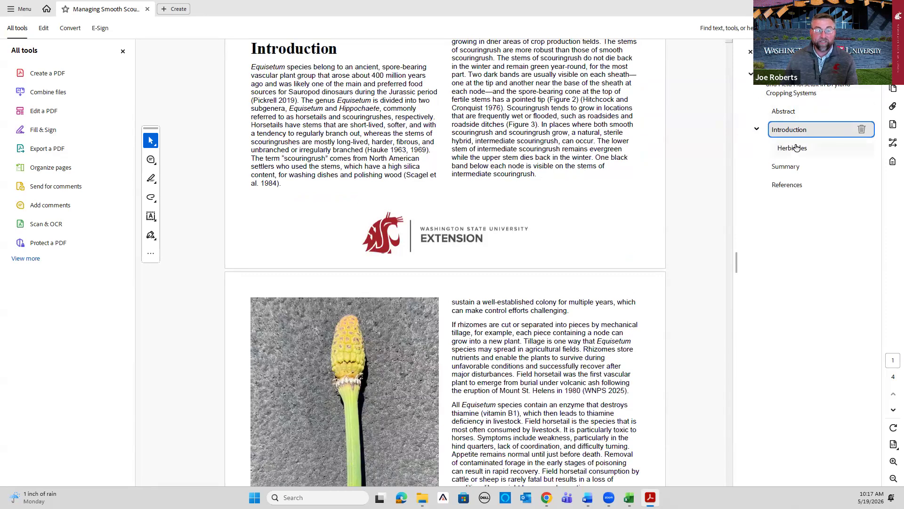
click(796, 148)
click(804, 148)
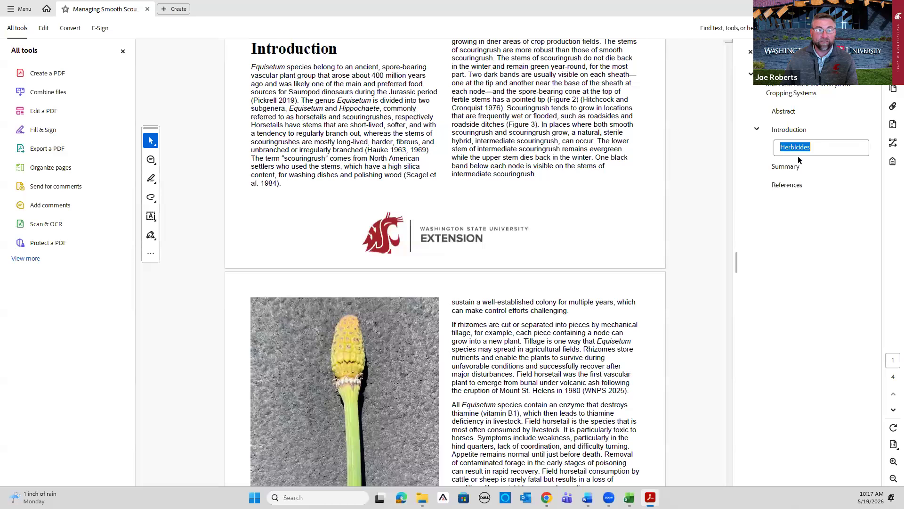
click(793, 165)
click(795, 149)
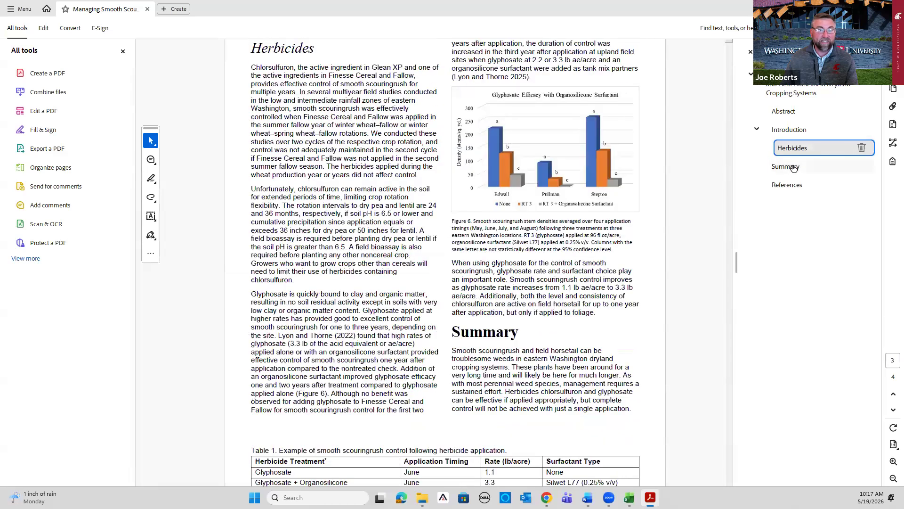
click(794, 167)
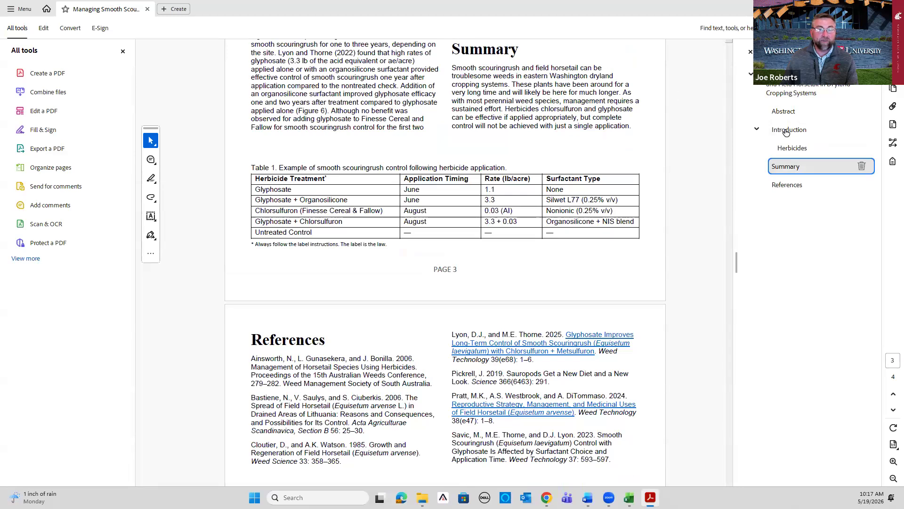
click(795, 185)
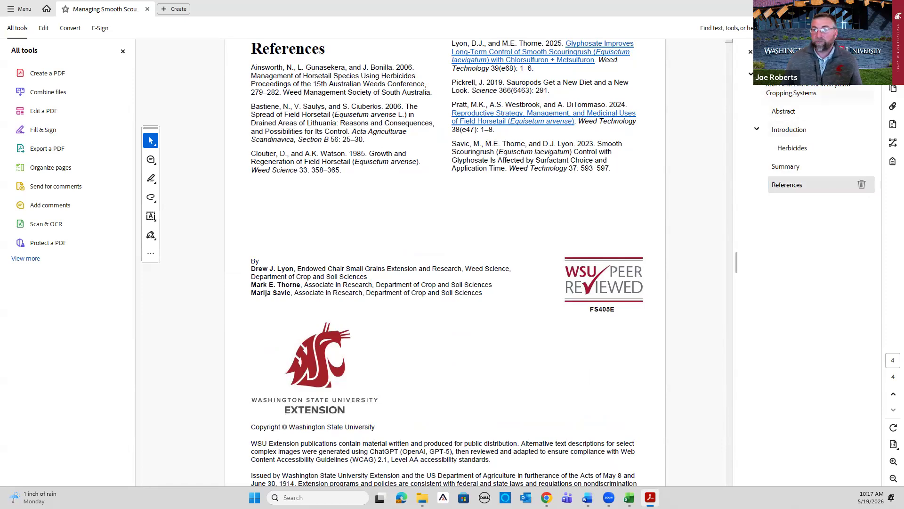
Switch to the Excel checklist, mark Add bookmarks for relevant headers for FS405E with an x and select the Content (resolve reflow) heading
key(alt+Tab)
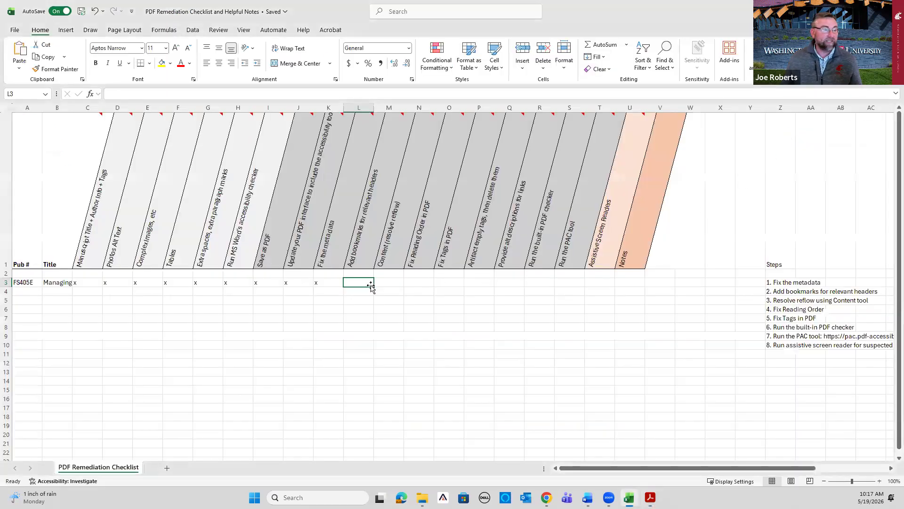
text(x)
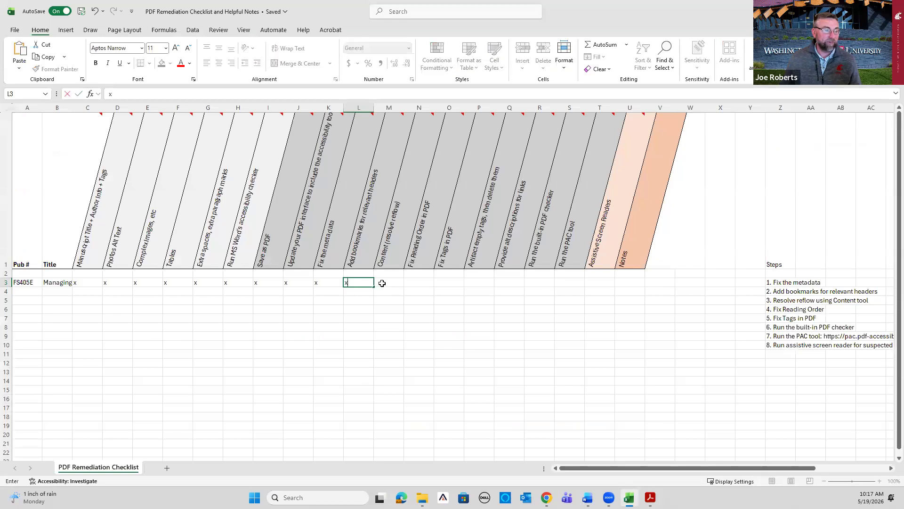
click(394, 257)
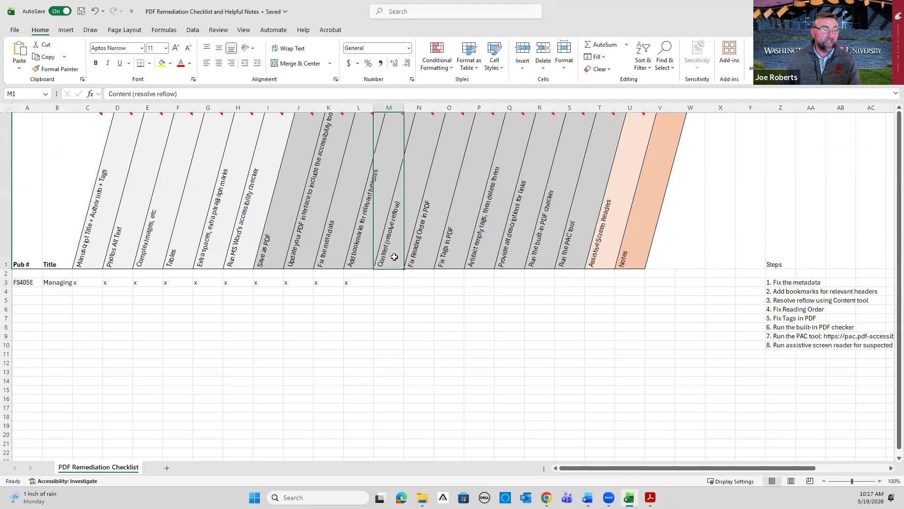
Read the notes attached to the Fix Reading Order in PDF and Fix Tags in PDF column headings
click(429, 256)
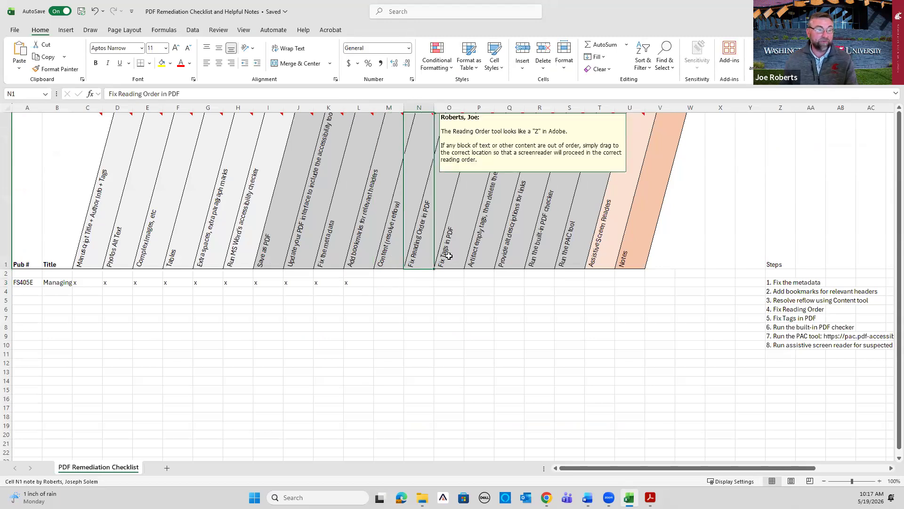
click(452, 256)
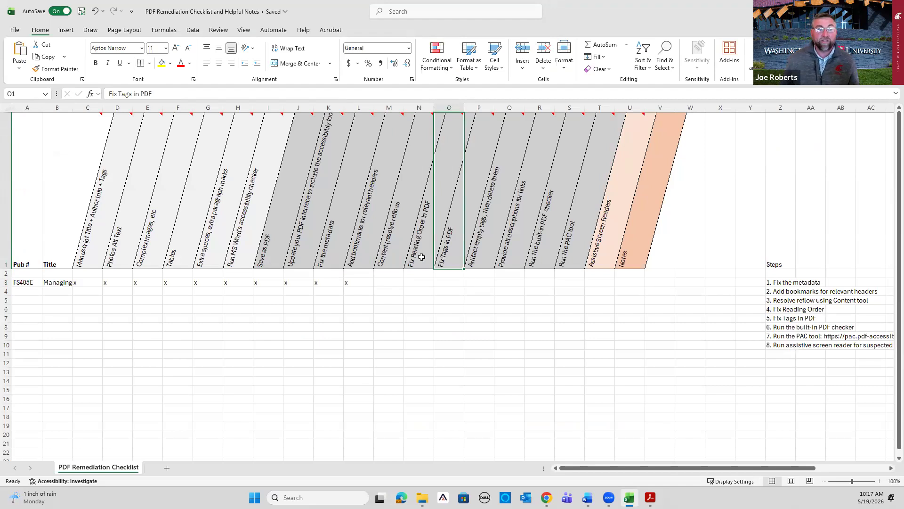
mouse_move(446, 255)
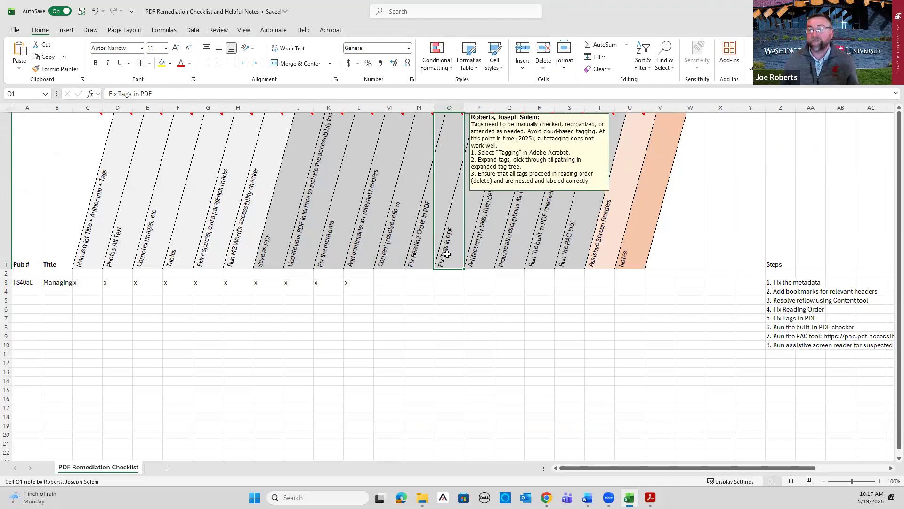
Review the checklist headings for Content (resolve reflow), Fix Reading Order in PDF and Fix Tags in PDF, ending with Fix Reading Order selected
click(388, 259)
mouse_move(421, 258)
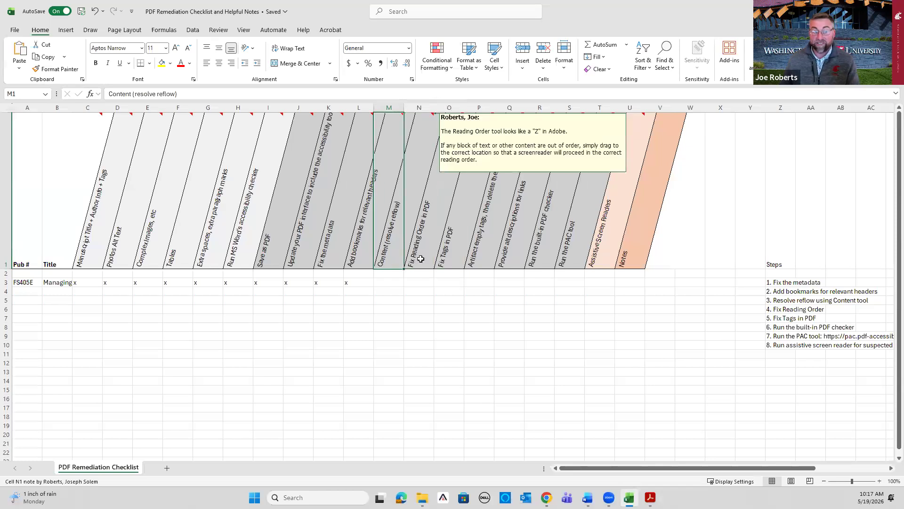
click(420, 258)
click(456, 253)
click(419, 254)
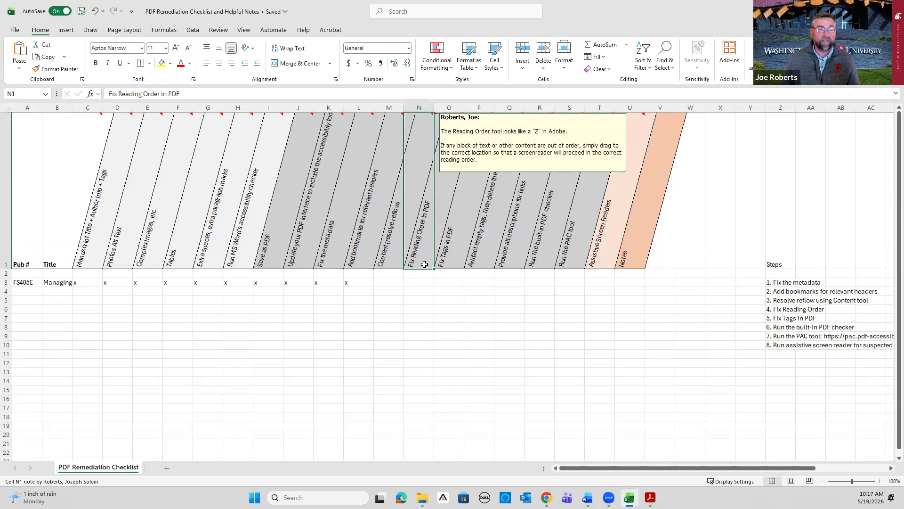
Switch to the PDF in Acrobat, replace the bookmarks view with the reading order view and go to page 1's entries
key(alt+Tab)
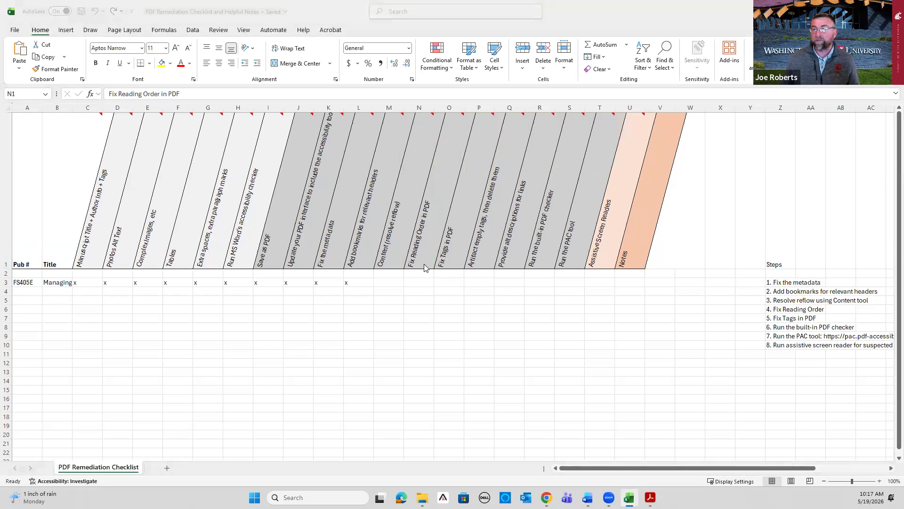
key(alt+Tab)
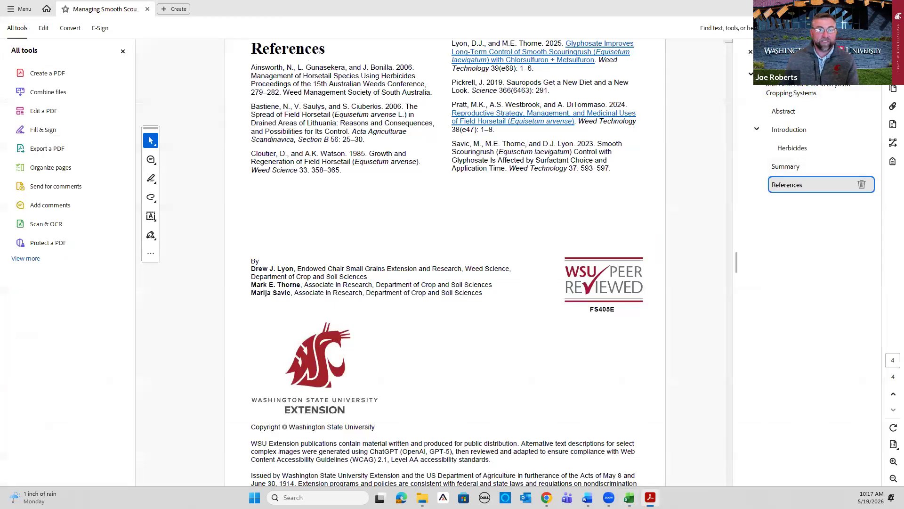
click(751, 51)
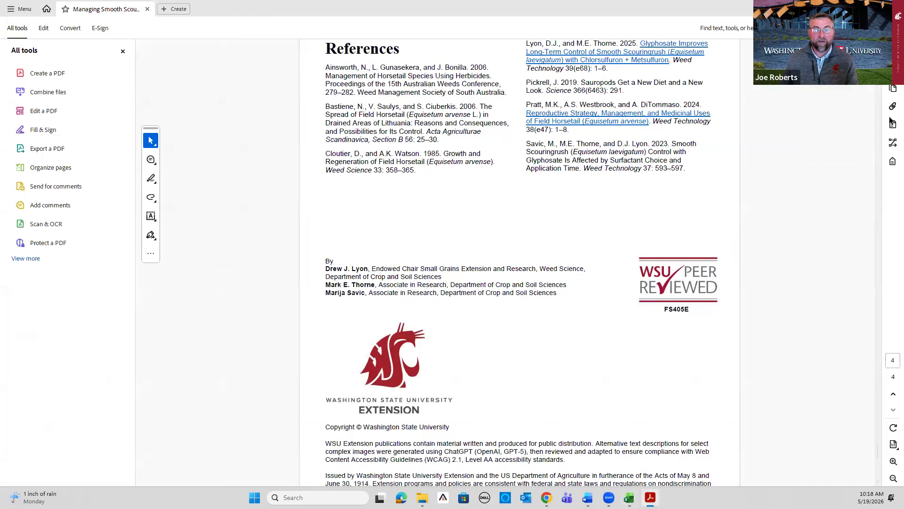
click(892, 144)
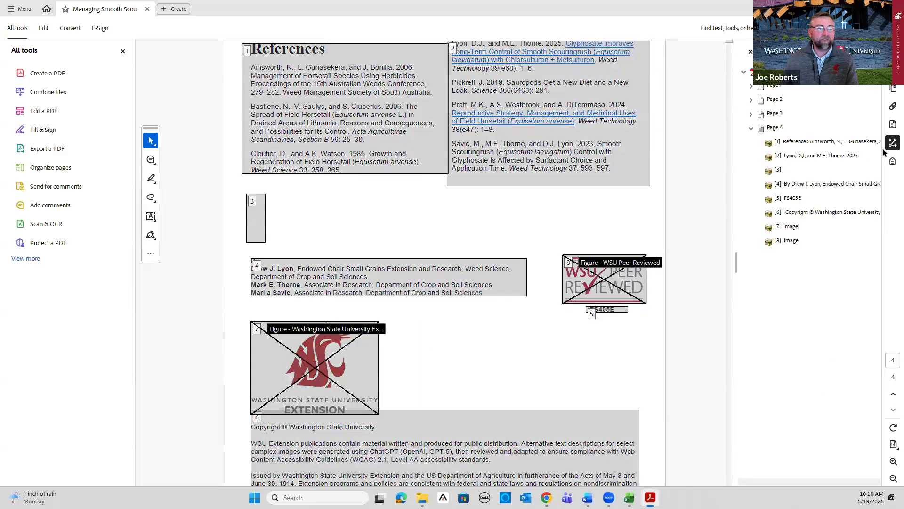
scroll(568, 236, up, 2)
scroll(568, 236, up, 20)
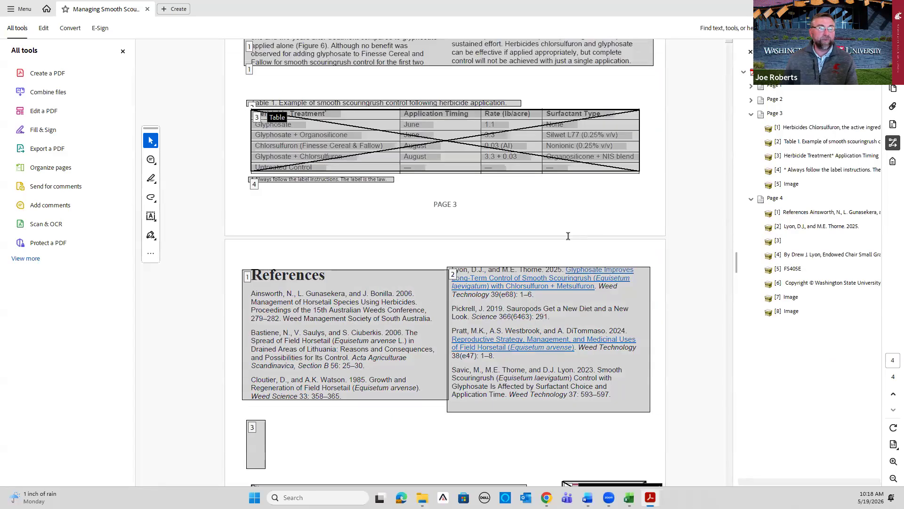
scroll(568, 236, up, 15)
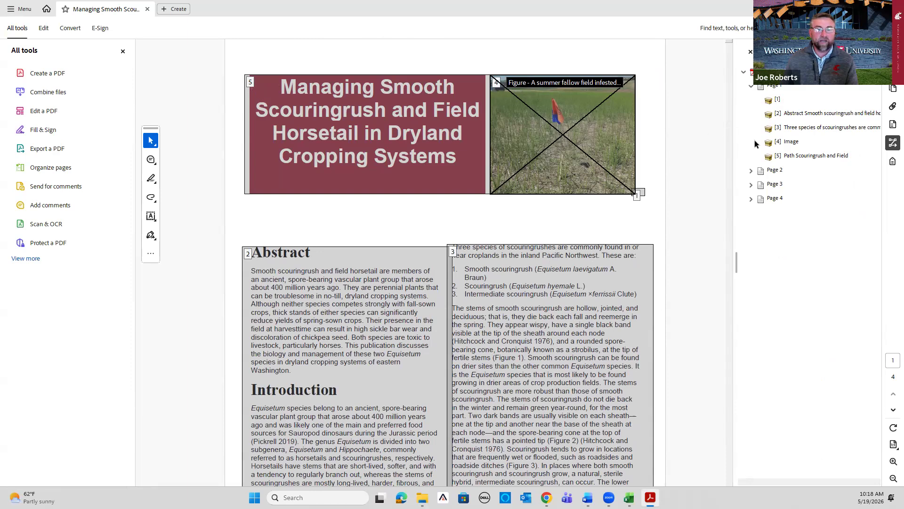
Reorder page 1 so the title block Path Scouringrush and Field comes first and the header image comes second
click(805, 159)
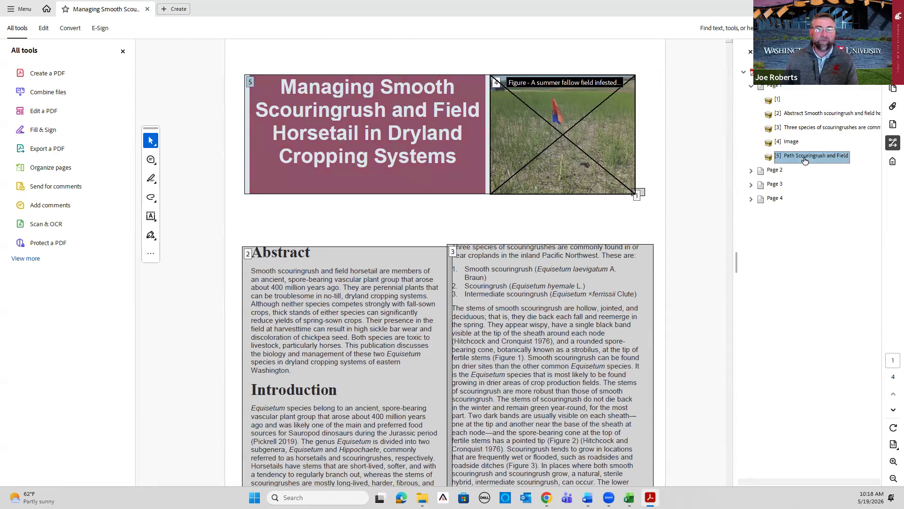
drag(803, 157, 776, 96)
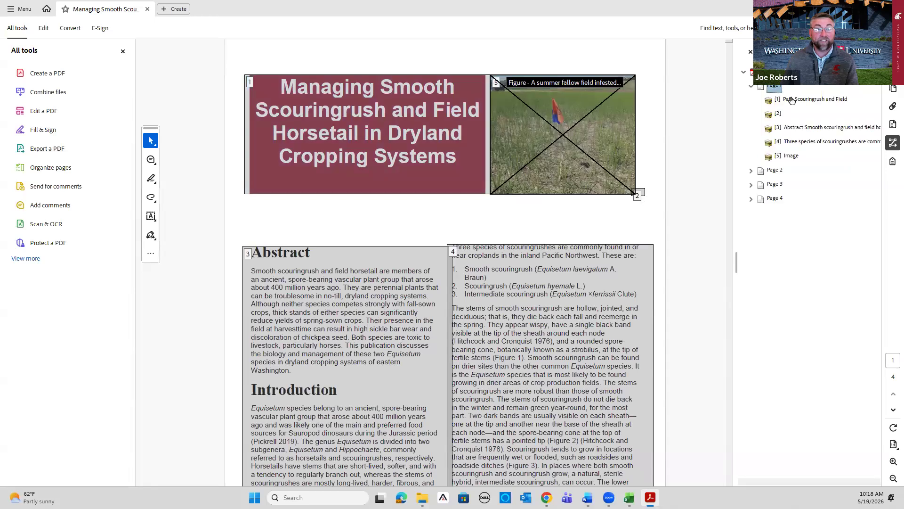
click(793, 100)
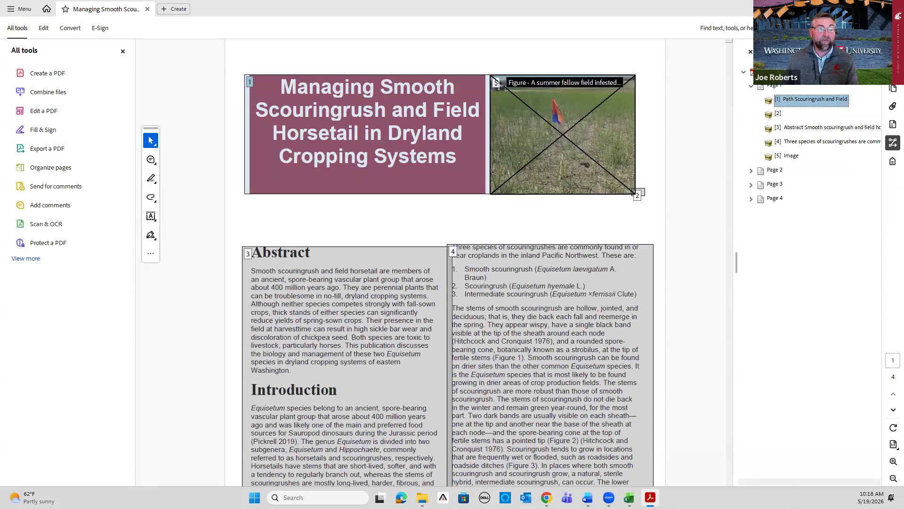
drag(787, 157, 783, 106)
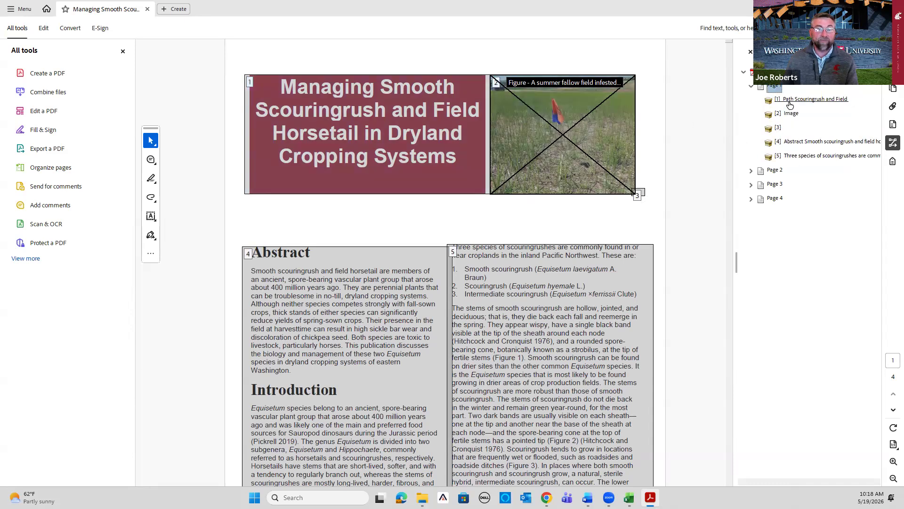
Step through page 1's reading order entries from the image to the Three species of scouringrushes block to check their sequence
click(789, 114)
click(788, 129)
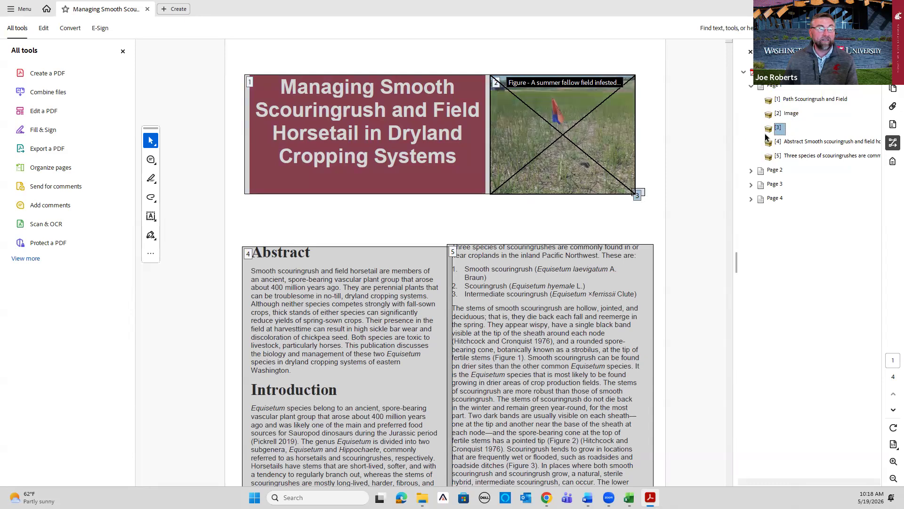
key(Down)
key(Up)
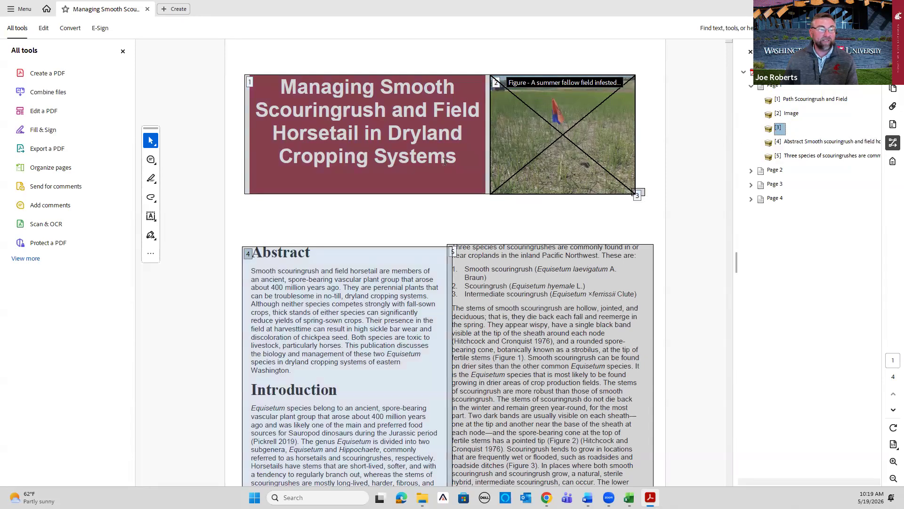
key(Down)
key(Down)
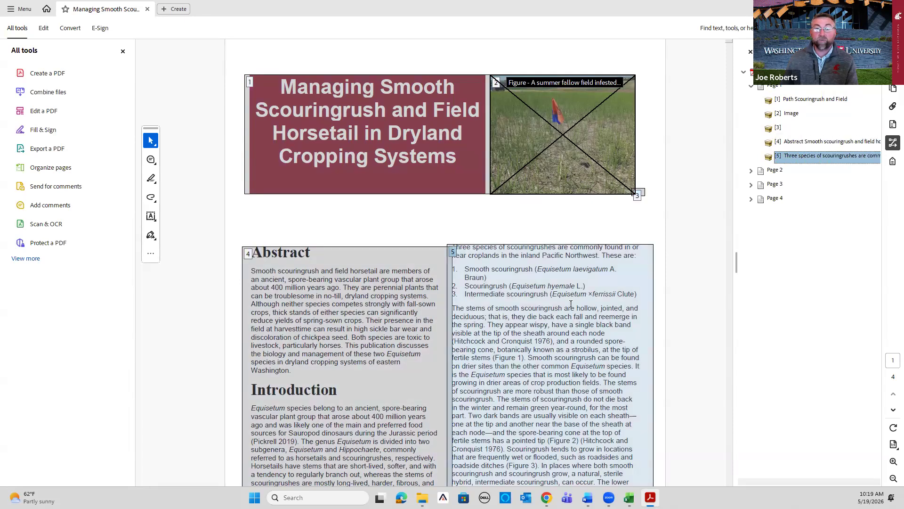
key(Down)
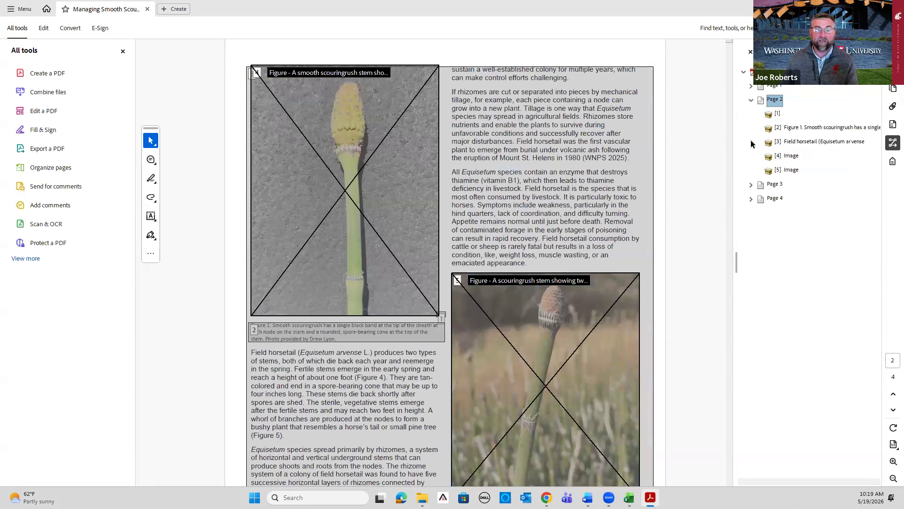
Check page 2's entries, move the Figure 1 image to the start of its reading order and place the Figure 1 caption directly after it
click(778, 113)
key(Down)
key(Down)
key(Down)
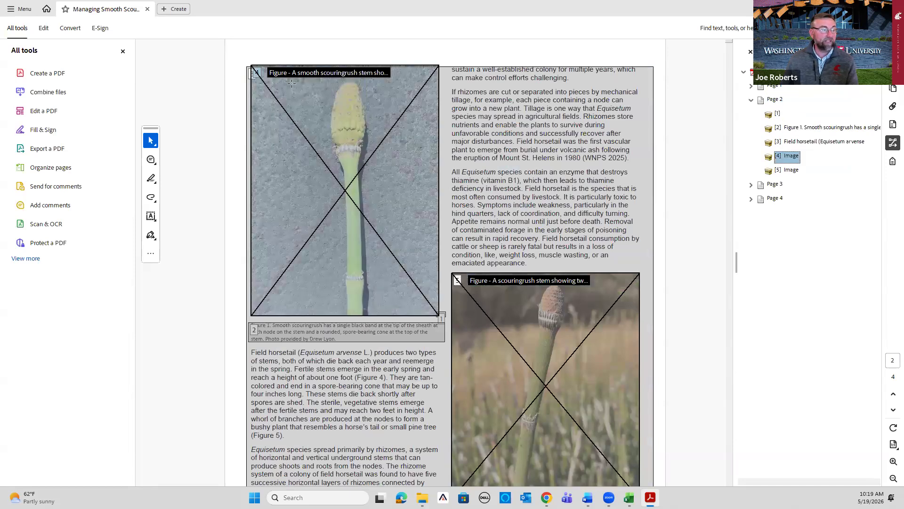
drag(790, 156, 779, 107)
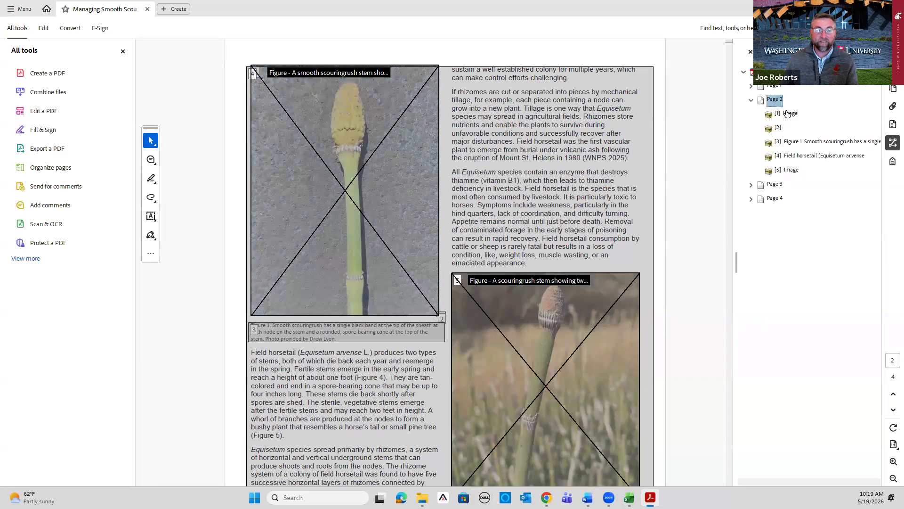
click(796, 142)
drag(793, 144, 789, 119)
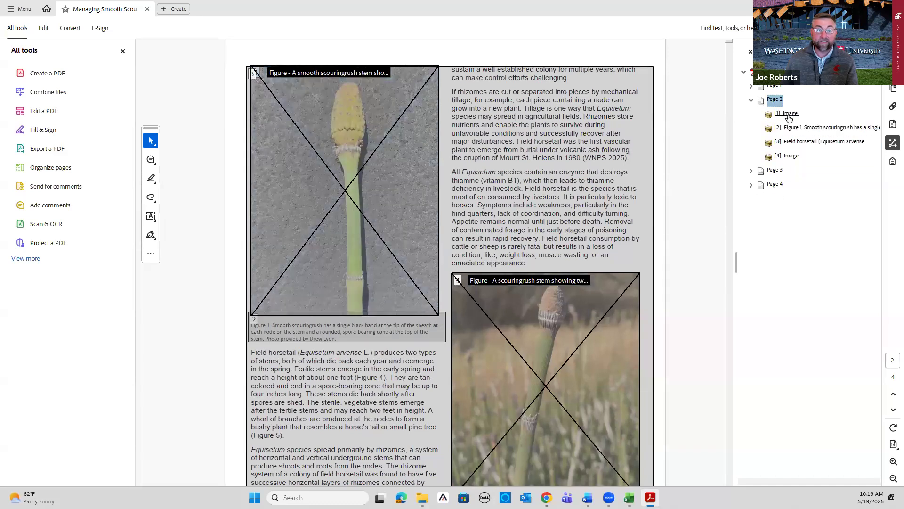
Select the Figure 1 image entry on page 2 and save the PDF
click(790, 117)
mouse_move(791, 121)
mouse_down()
mouse_move(795, 142)
mouse_move(795, 133)
mouse_move(765, 134)
mouse_move(780, 139)
mouse_move(791, 129)
mouse_up()
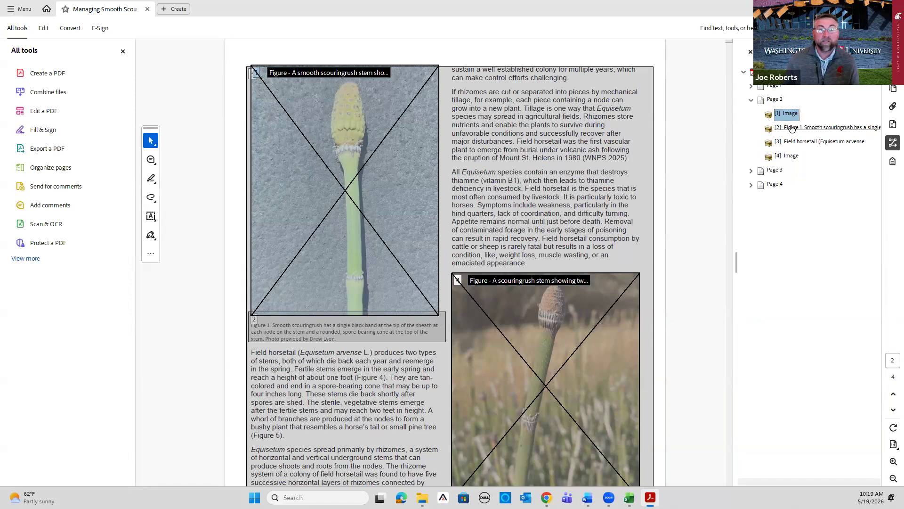
click(20, 9)
click(32, 82)
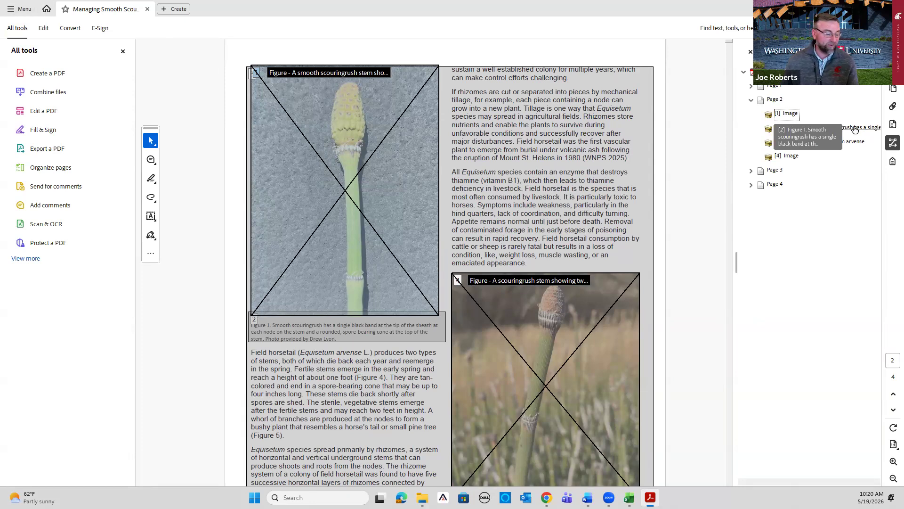
Step through page 2's entries for the Figure 1 image, its caption, the Field horsetail text and the second image to check their order
click(794, 115)
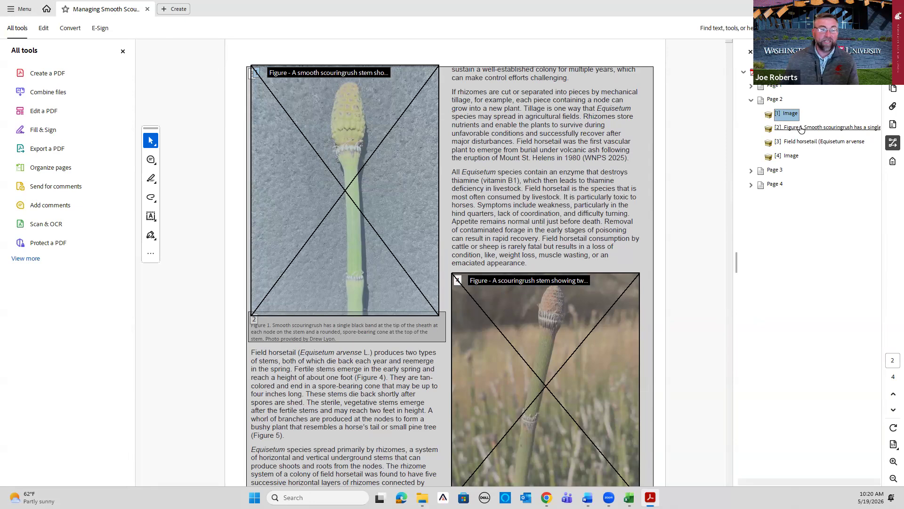
click(796, 133)
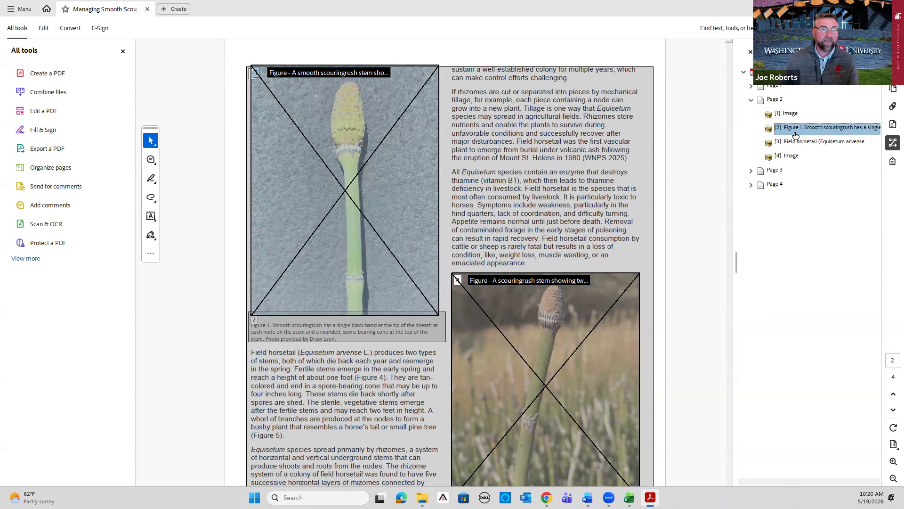
click(791, 116)
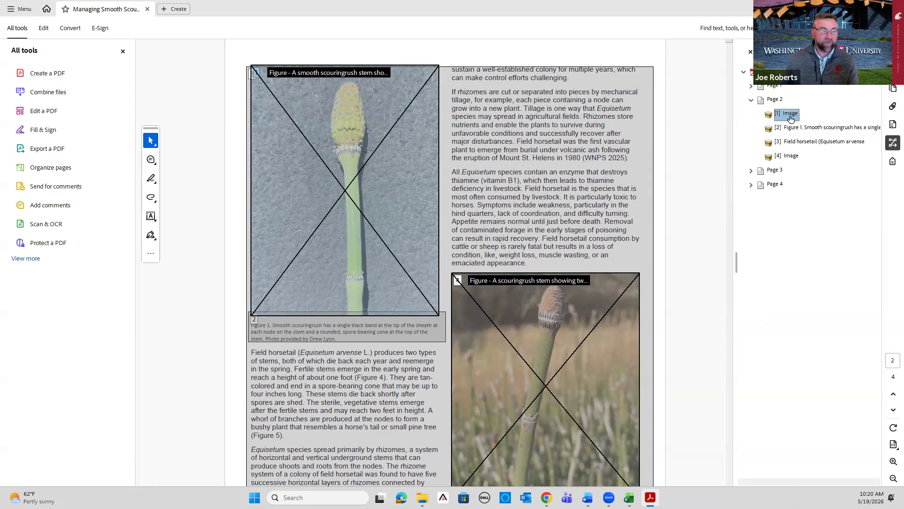
click(797, 129)
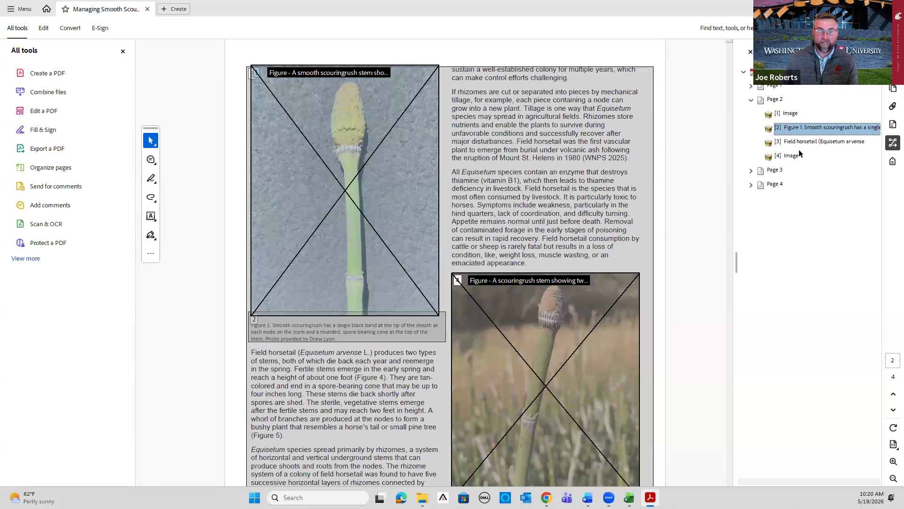
key(Down)
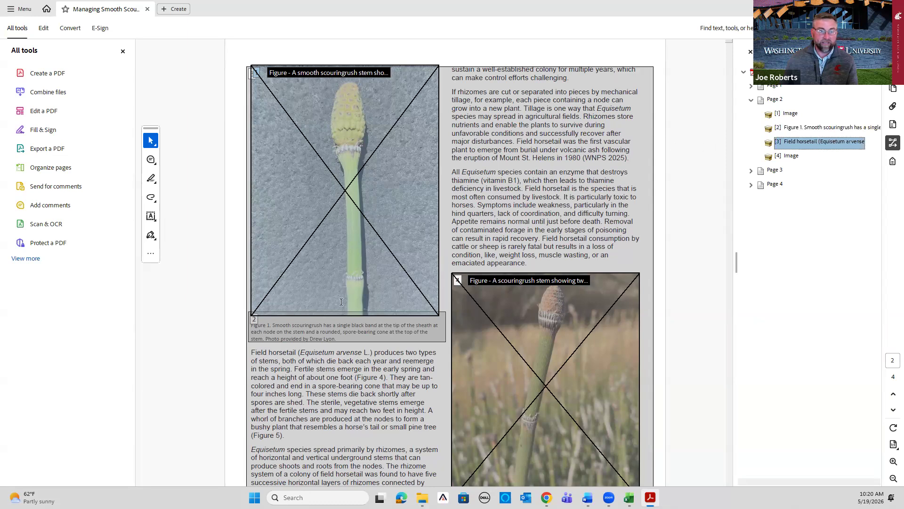
key(Down)
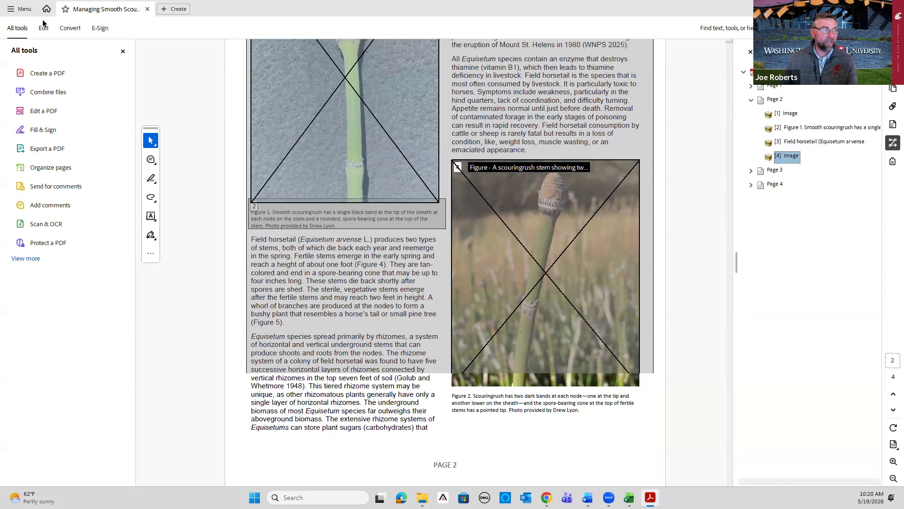
click(20, 9)
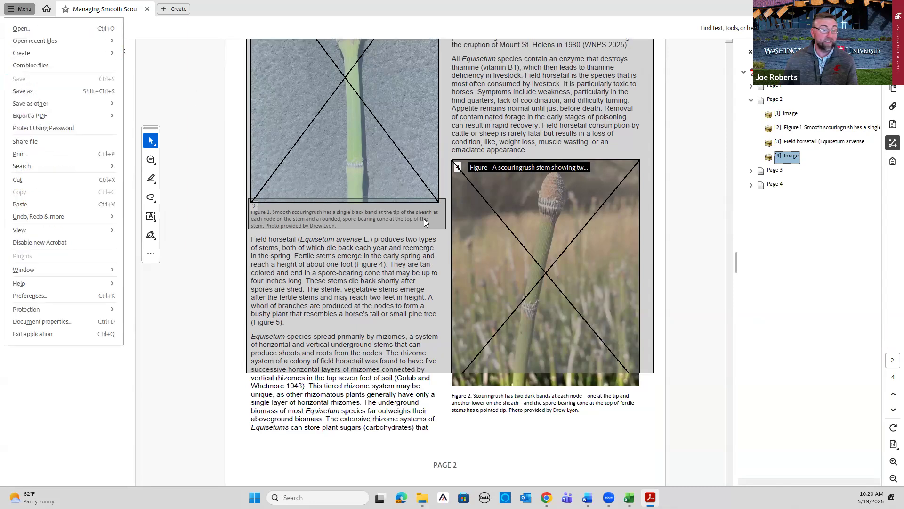
Collapse page 2, expand page 3 and inspect which content its Herbicides entry covers
click(752, 102)
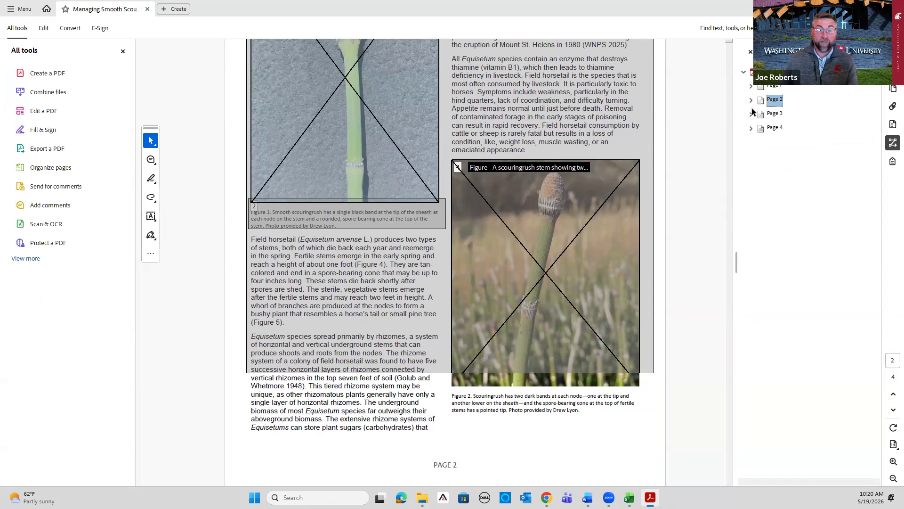
click(751, 114)
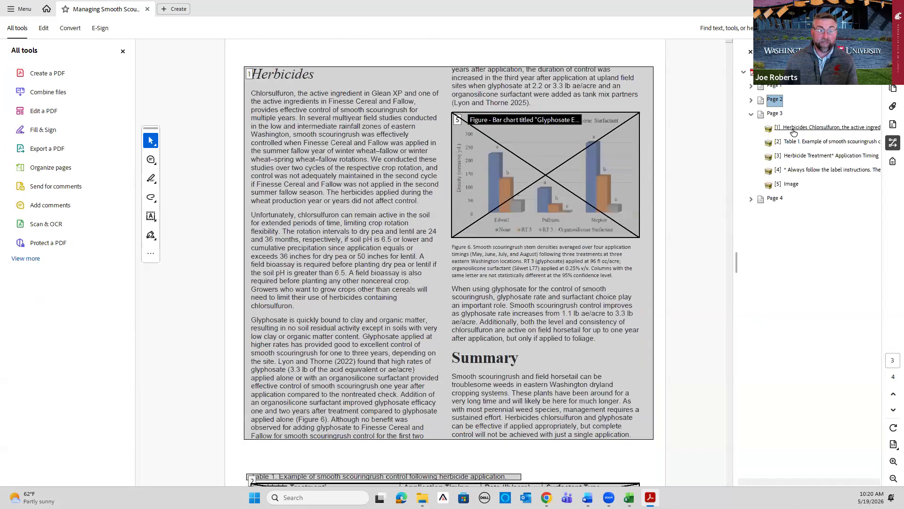
click(859, 131)
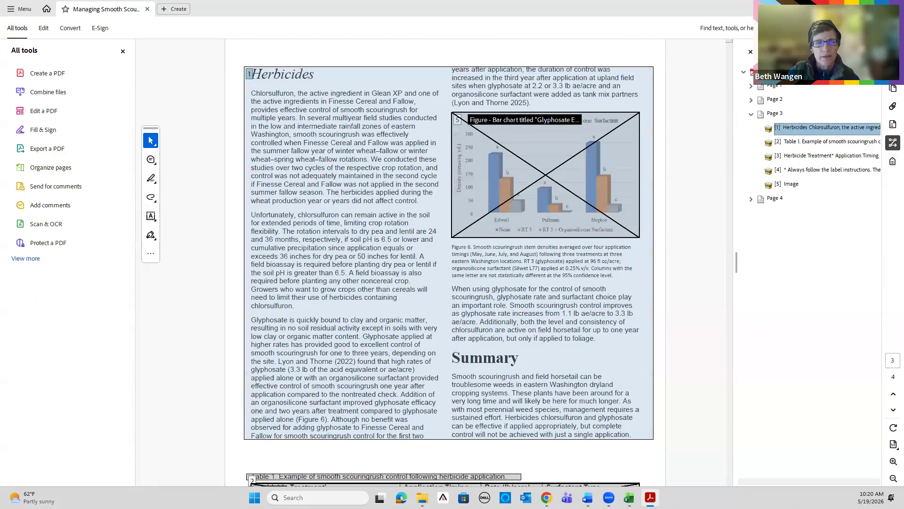
Return to page 2's reading order and examine the Field horsetail entry against the text on the page
click(775, 100)
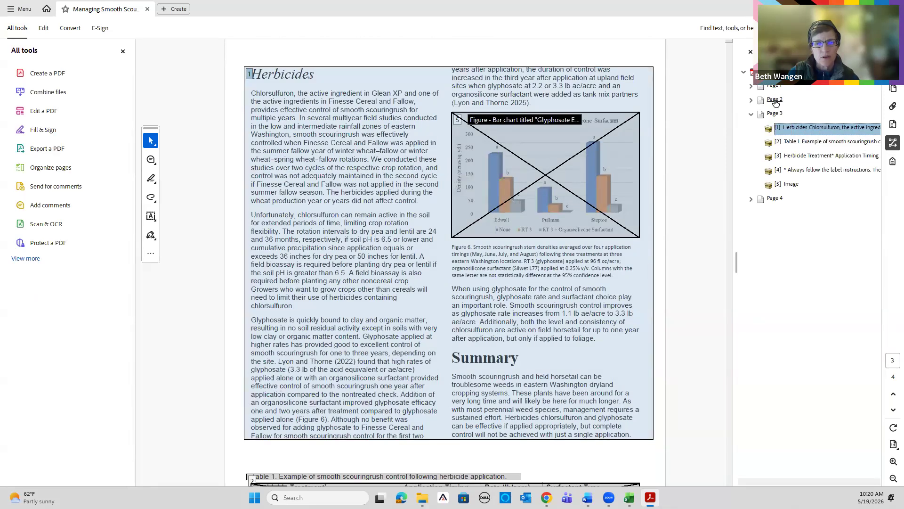
click(783, 112)
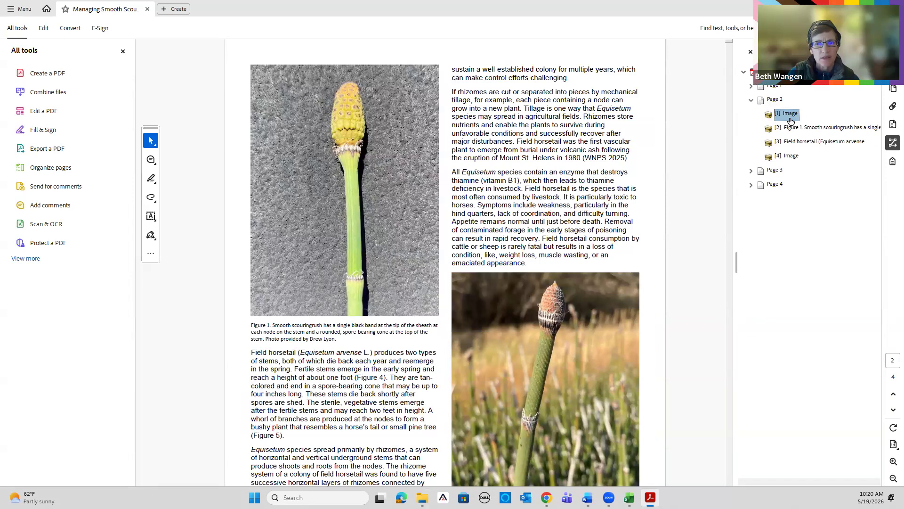
click(795, 145)
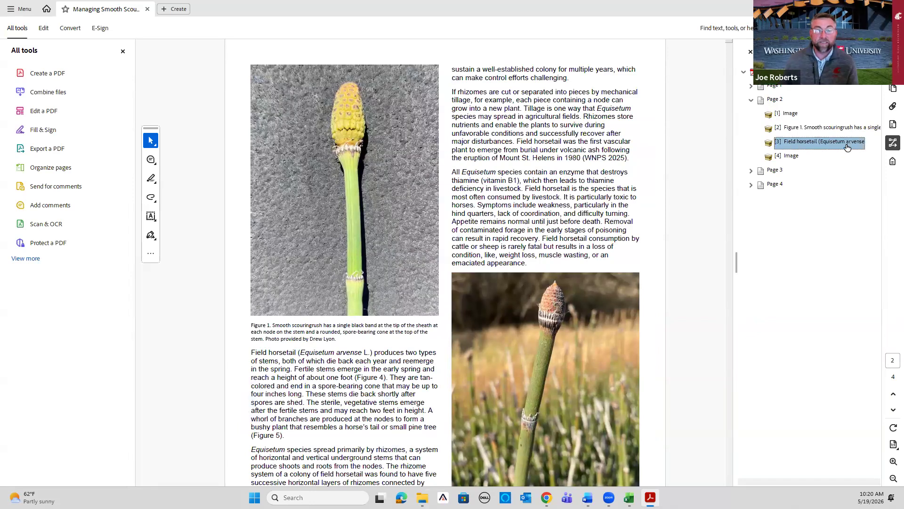
scroll(452, 263, down, 3)
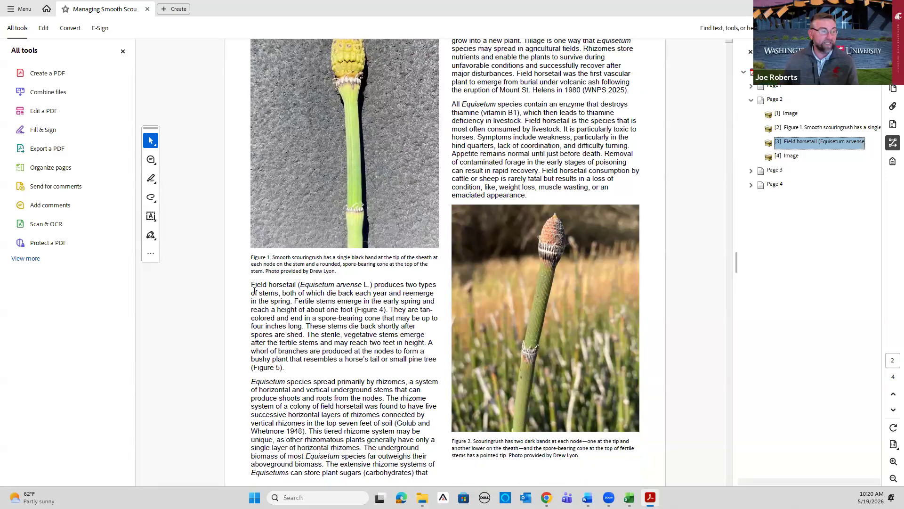
Compare page 2's Field horsetail entry with the matching text, and step through the page's image, caption and text entries to check their order
drag(253, 285, 374, 289)
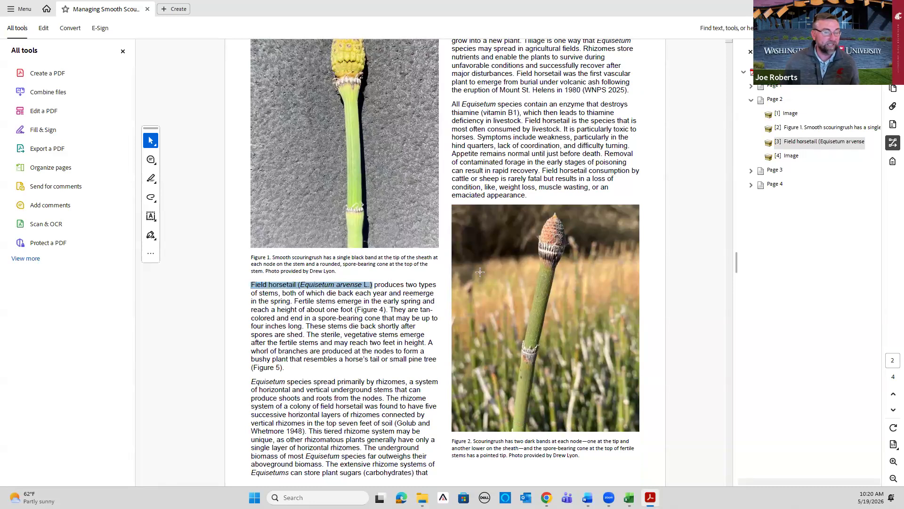
click(801, 142)
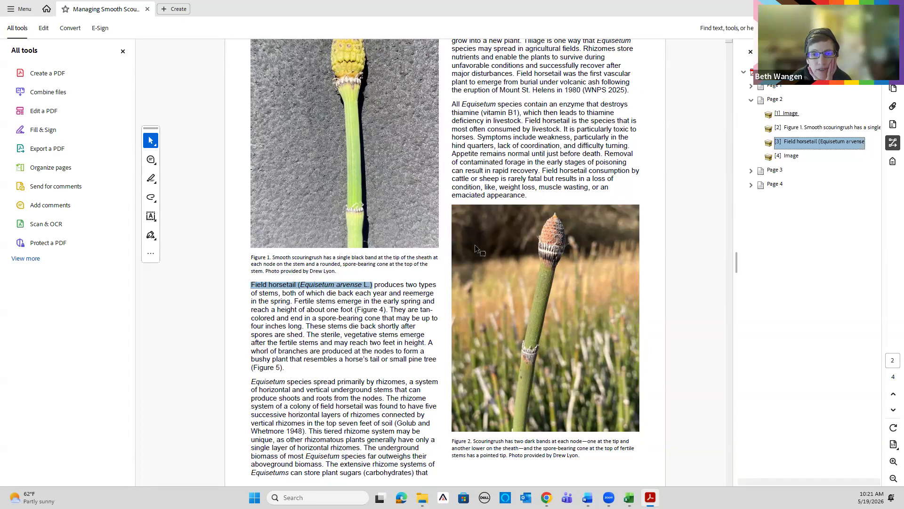
click(796, 114)
scroll(491, 257, up, 1)
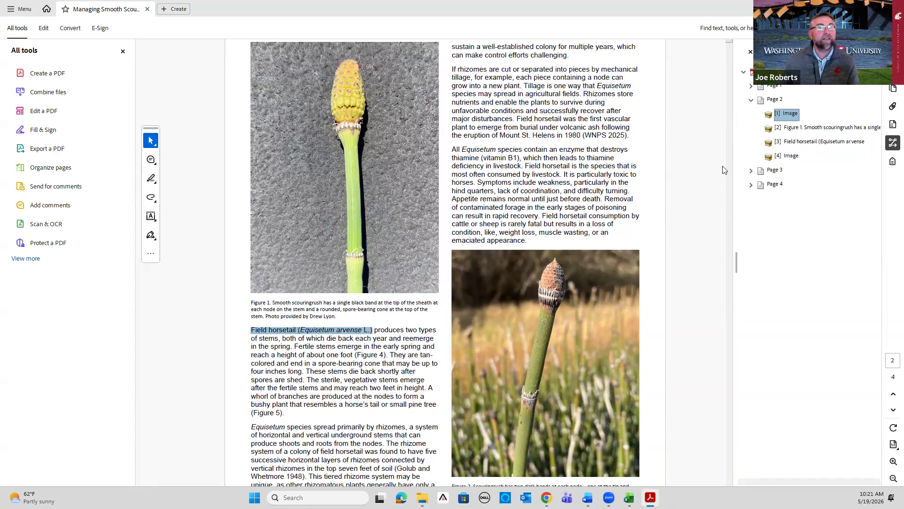
scroll(447, 291, up, 1)
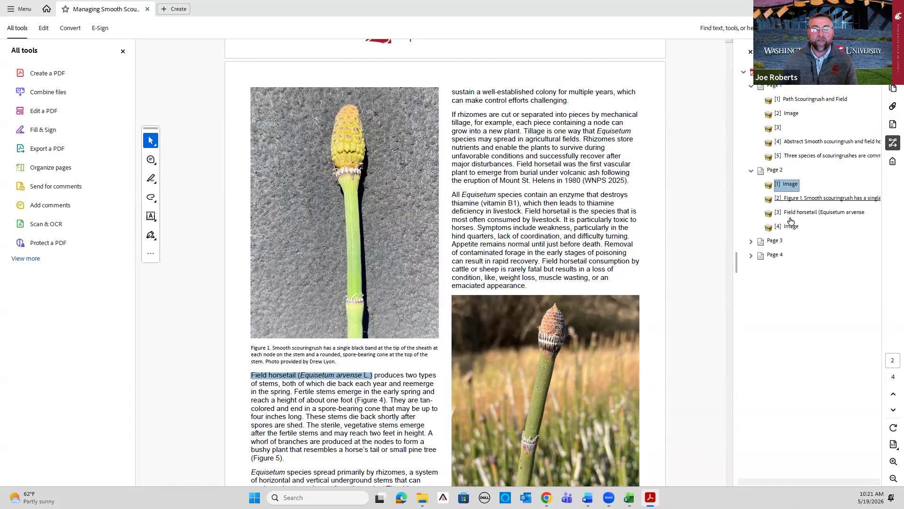
key(Down)
key(Down)
key(Down)
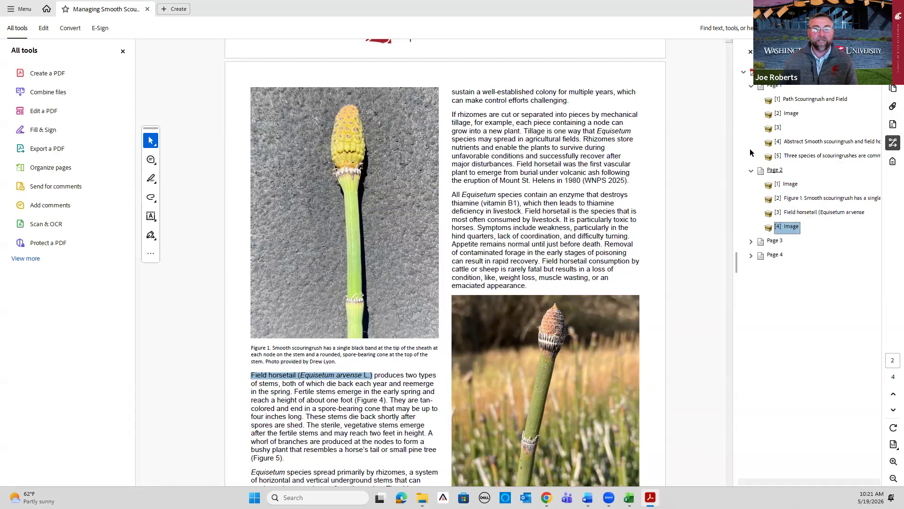
Collapse pages 1 and 2, and move page 3's bar chart image entry directly after the Herbicides entry
click(752, 171)
click(752, 86)
click(773, 116)
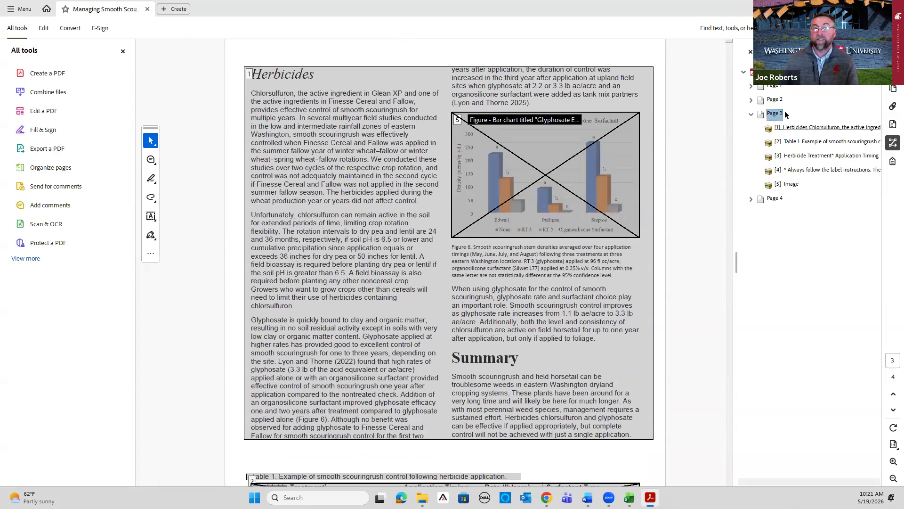
click(807, 129)
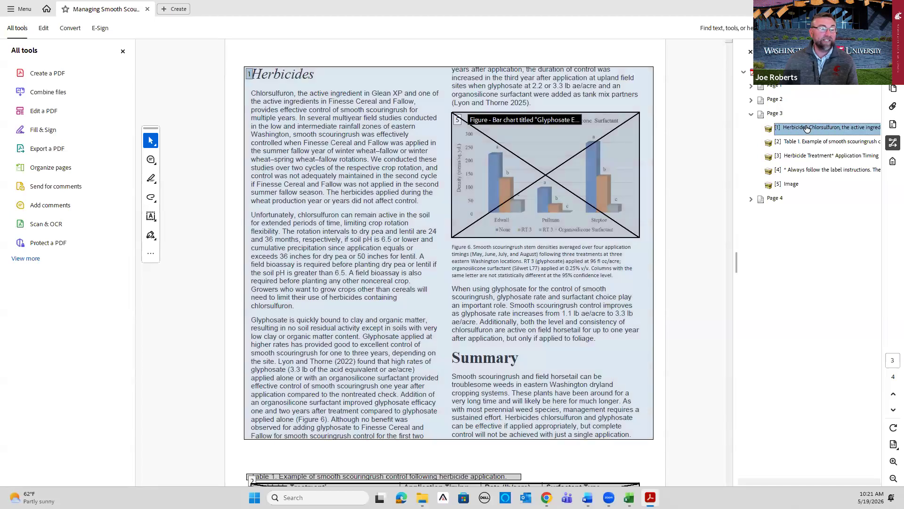
click(787, 184)
drag(793, 132, 794, 133)
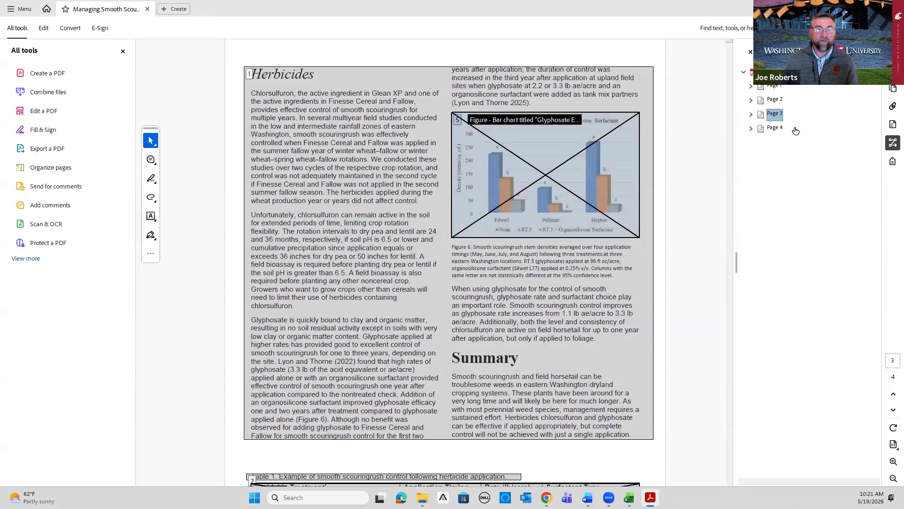
Step through page 3's Table 1 caption, herbicide table and label footnote entries to check their order against the page
key(Down)
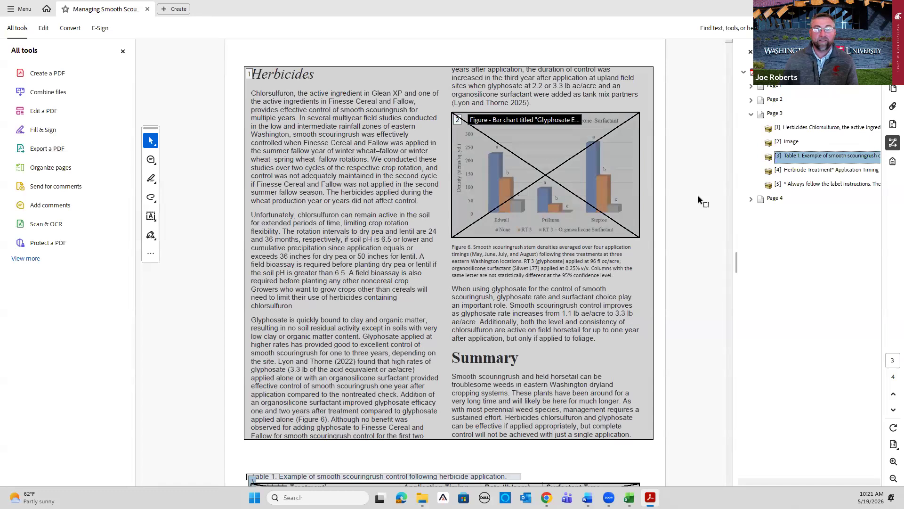
scroll(471, 226, down, 4)
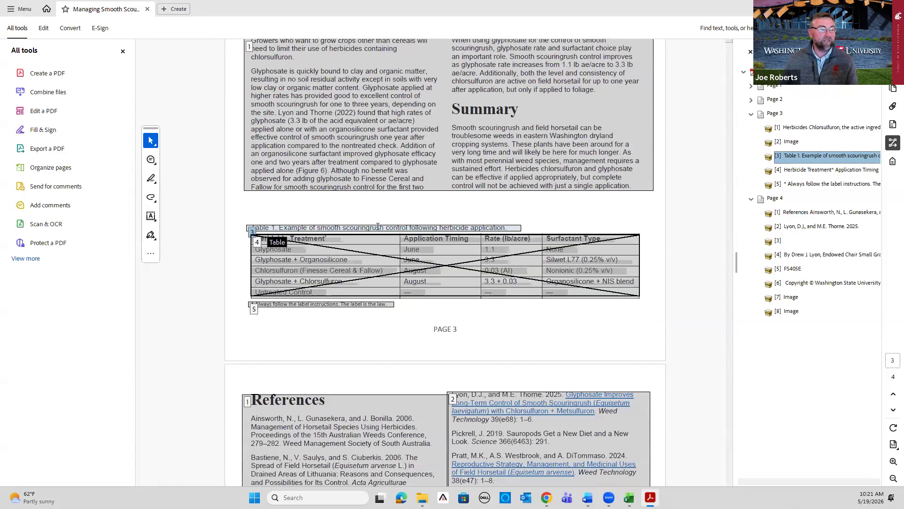
key(Down)
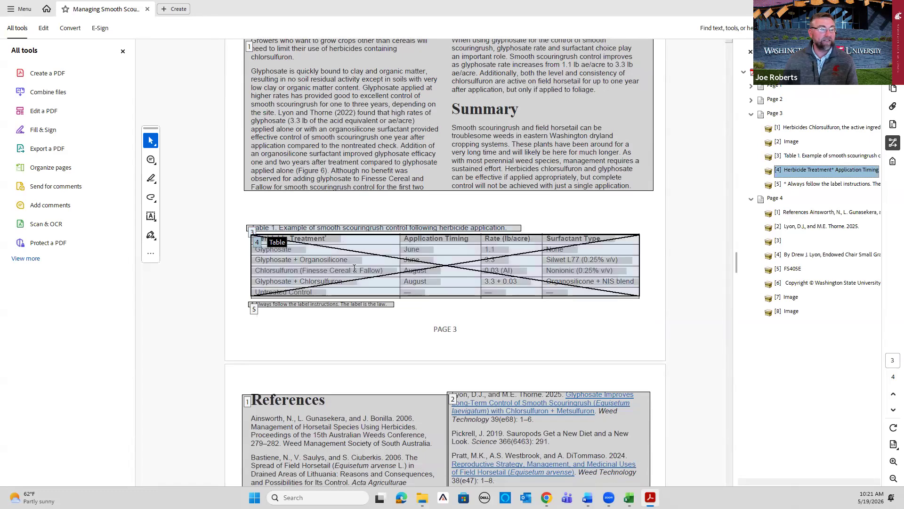
key(Down)
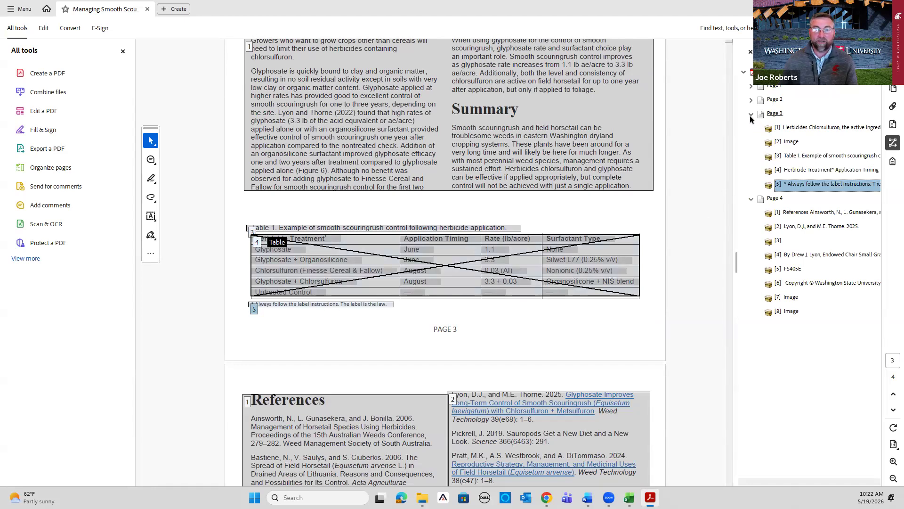
click(766, 117)
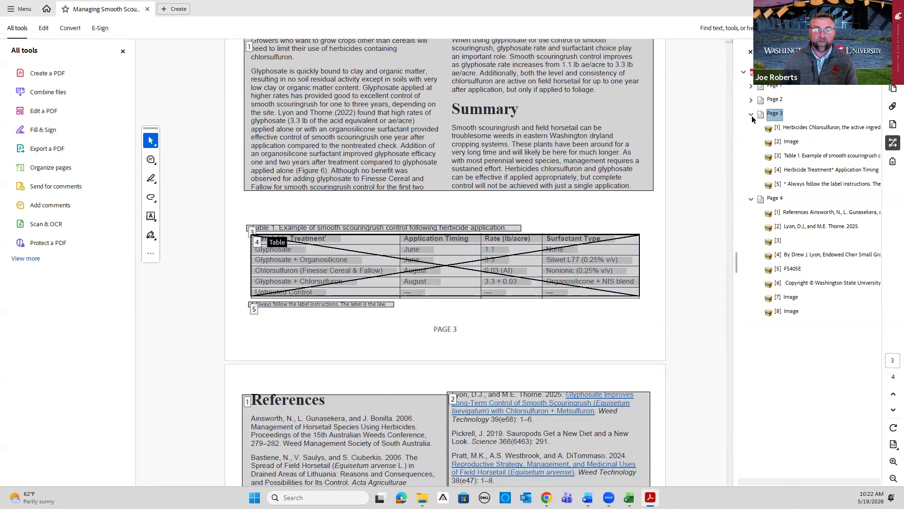
Collapse page 3 and check page 4's entries for both reference columns, the empty entry, the author information and FS405E
click(752, 115)
click(793, 143)
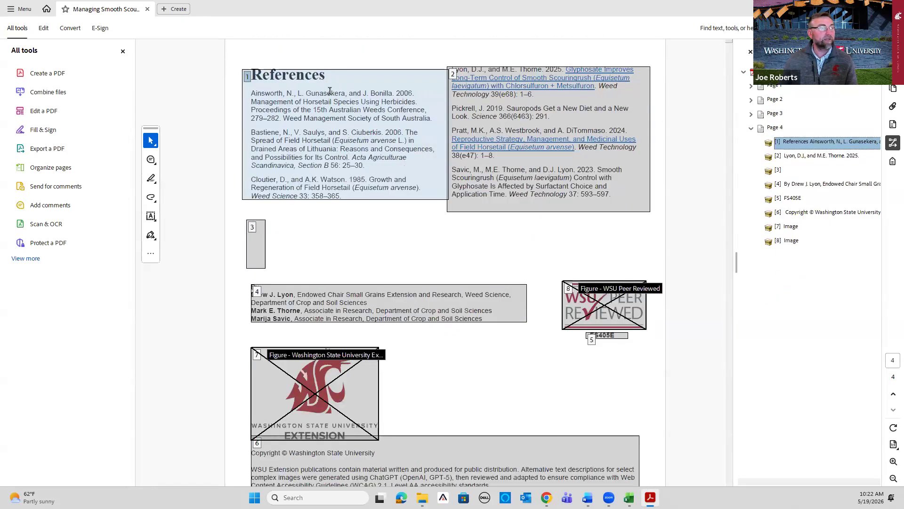
click(499, 102)
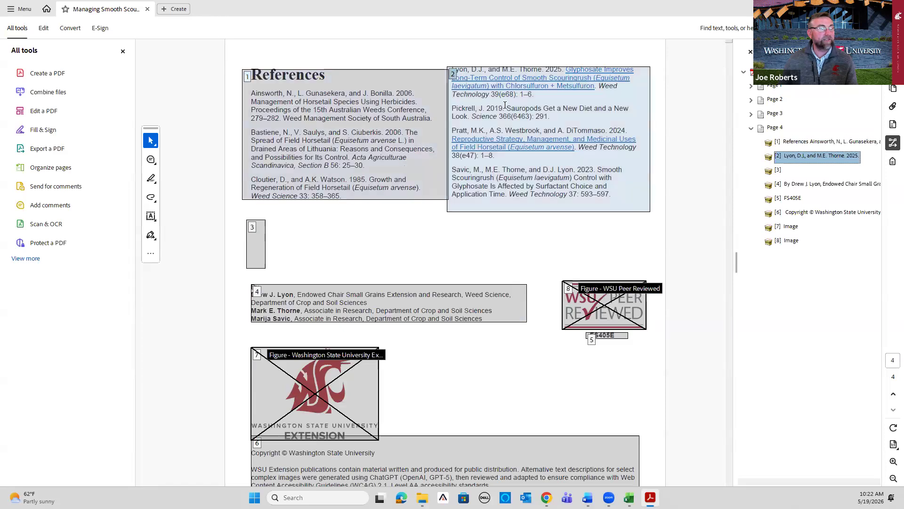
key(Down)
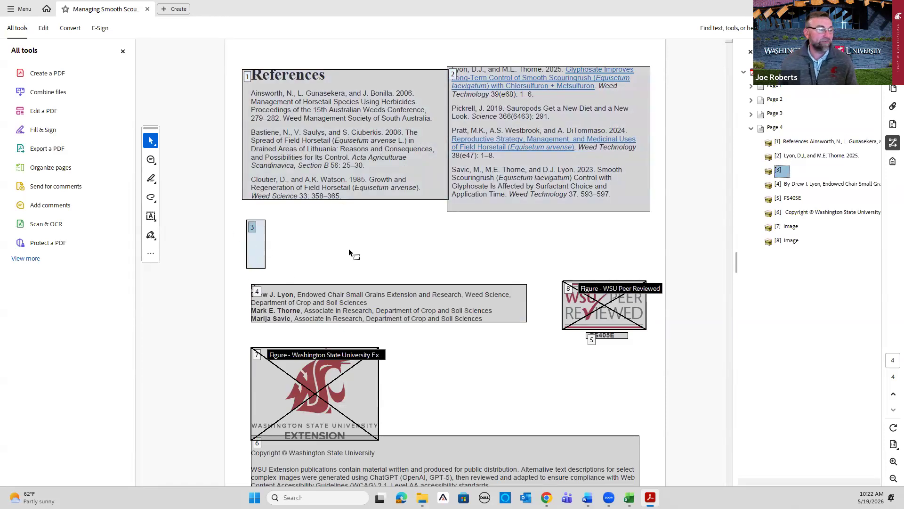
key(Down)
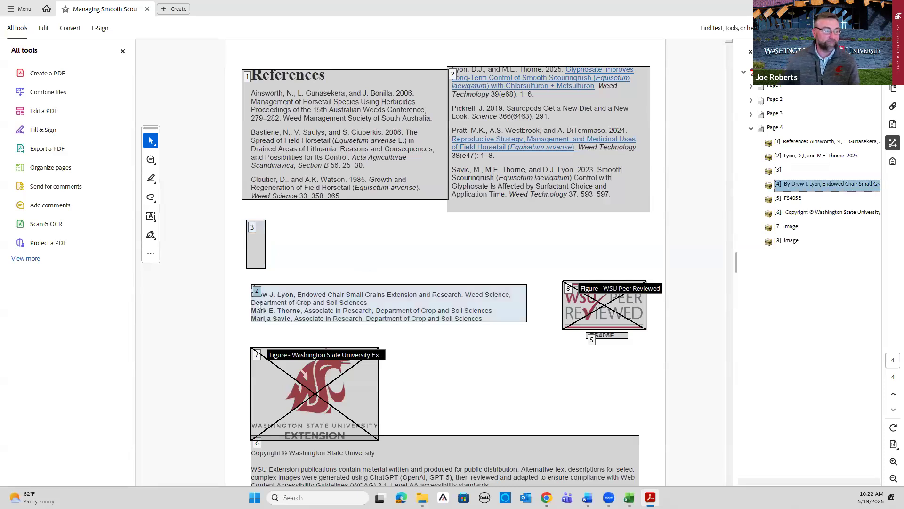
key(Down)
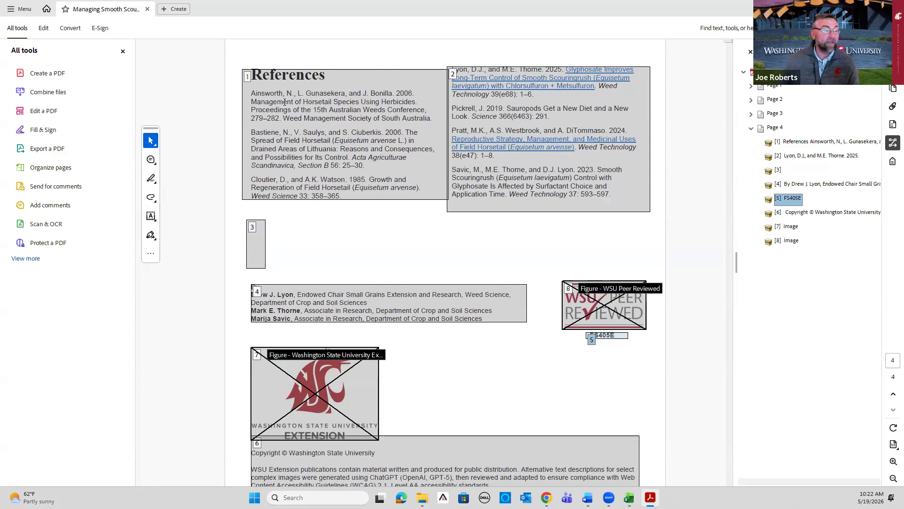
click(794, 157)
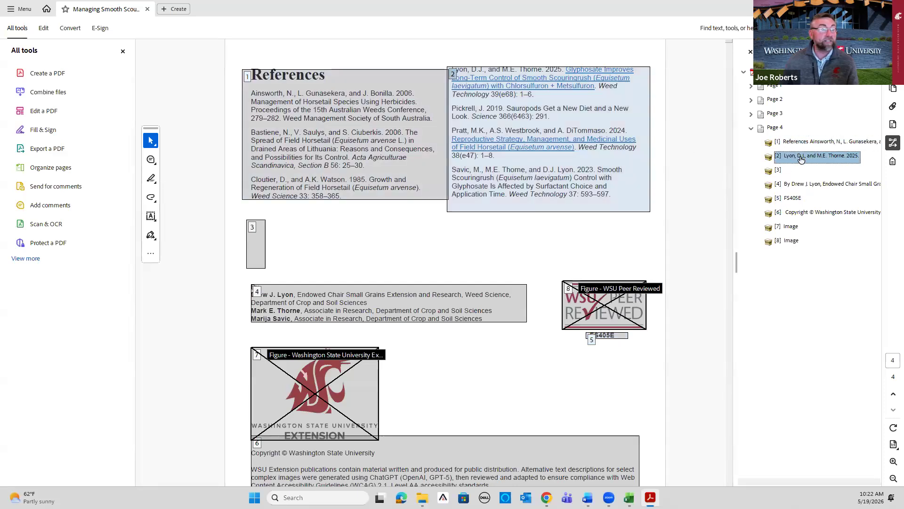
click(779, 171)
click(785, 185)
click(786, 199)
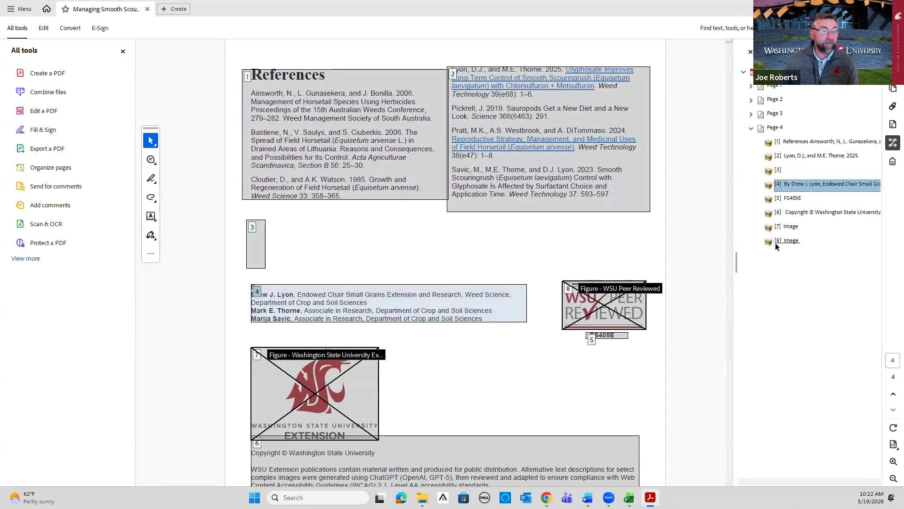
On page 4, move the WSU Peer Reviewed image ahead of FS405E and the Extension logo image ahead of the copyright text
scroll(599, 264, down, 1)
scroll(598, 255, down, 1)
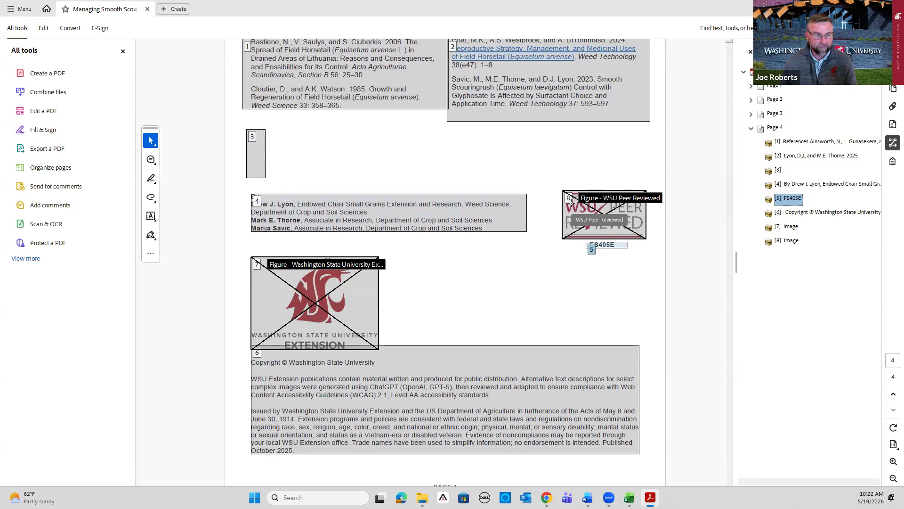
drag(790, 240, 794, 190)
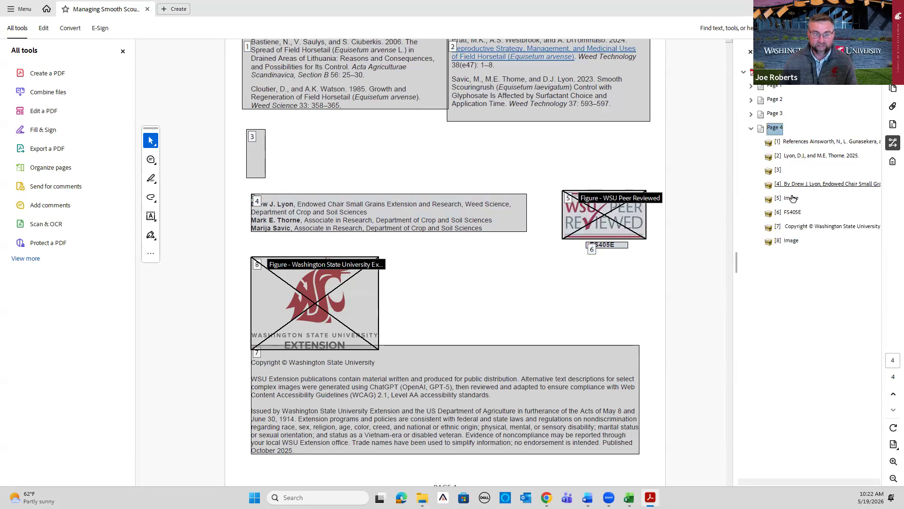
key(Down)
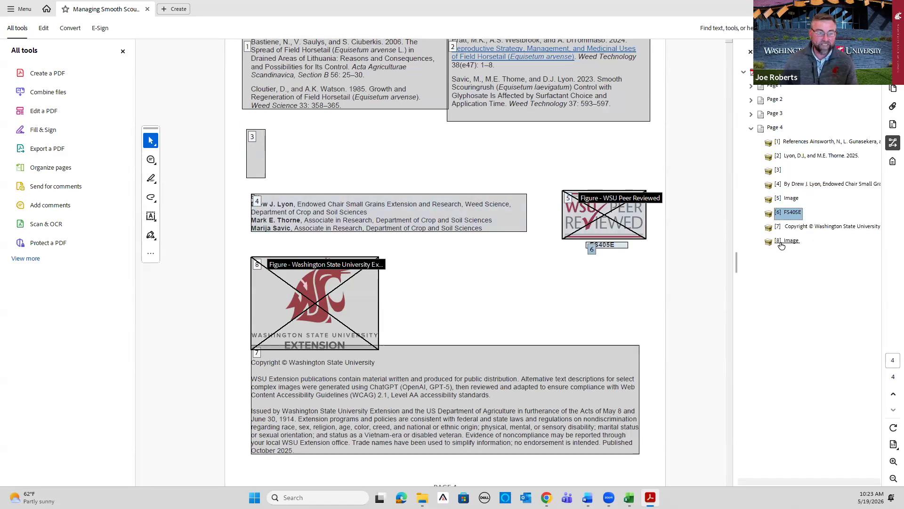
key(Down)
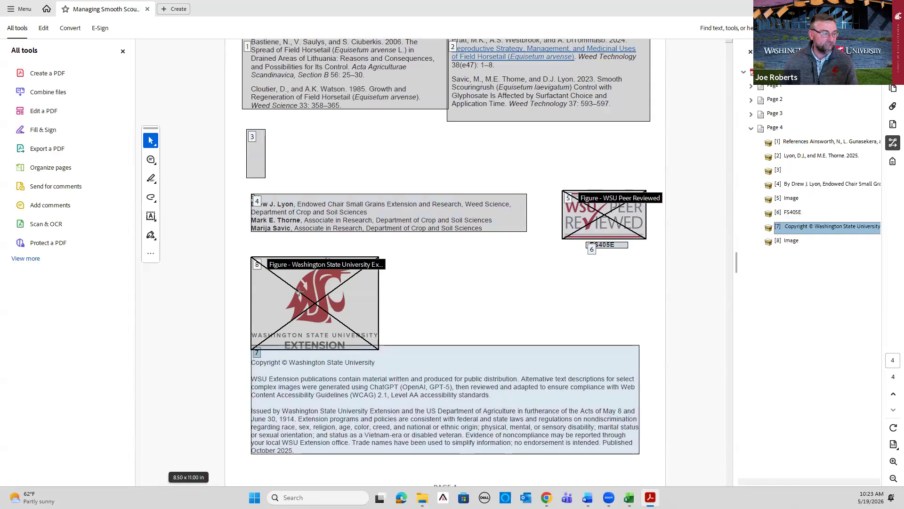
drag(791, 244, 795, 222)
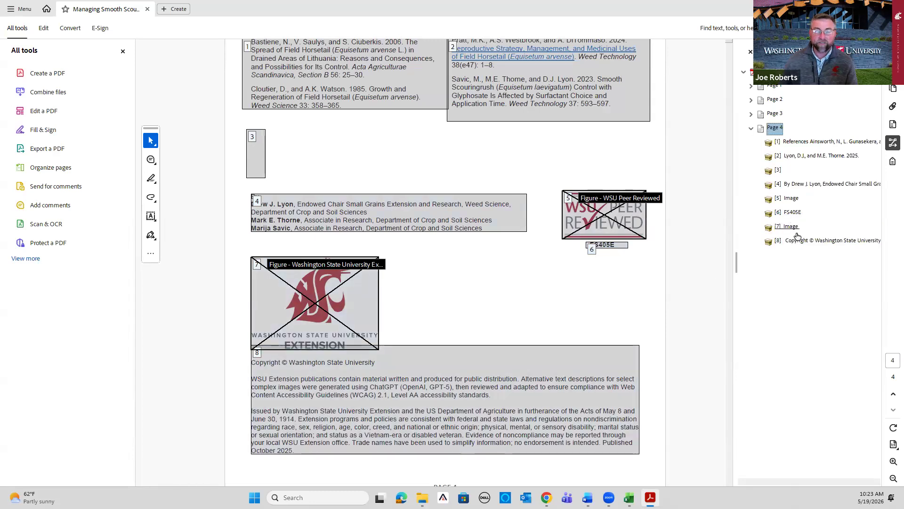
Select page 4's empty third entry and save the PDF
click(776, 171)
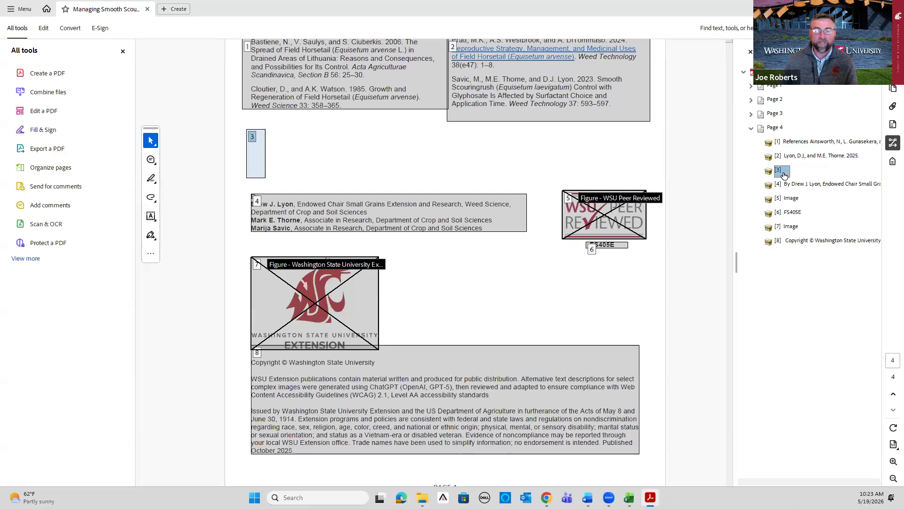
click(21, 9)
click(22, 79)
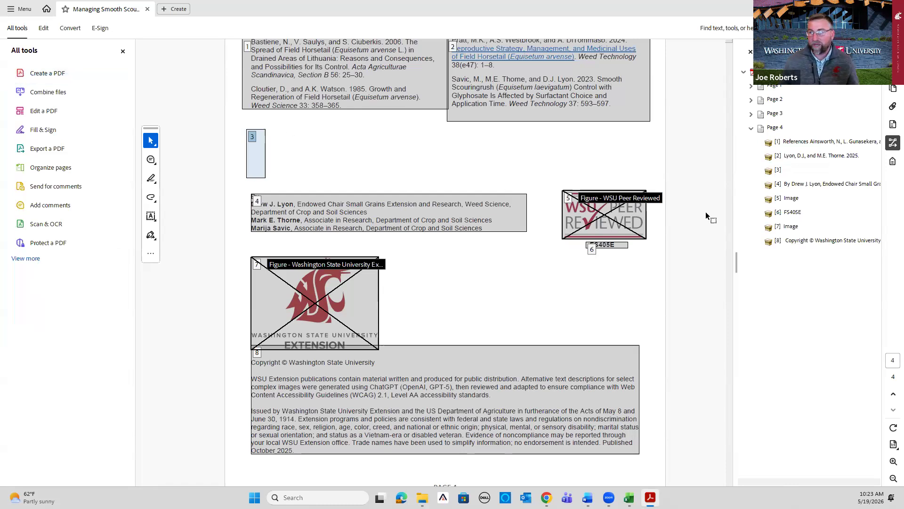
Switch to the Excel checklist, mark Fix Reading Order in PDF with x for FS405E, and read the Content (resolve reflow) note
key(alt+Tab)
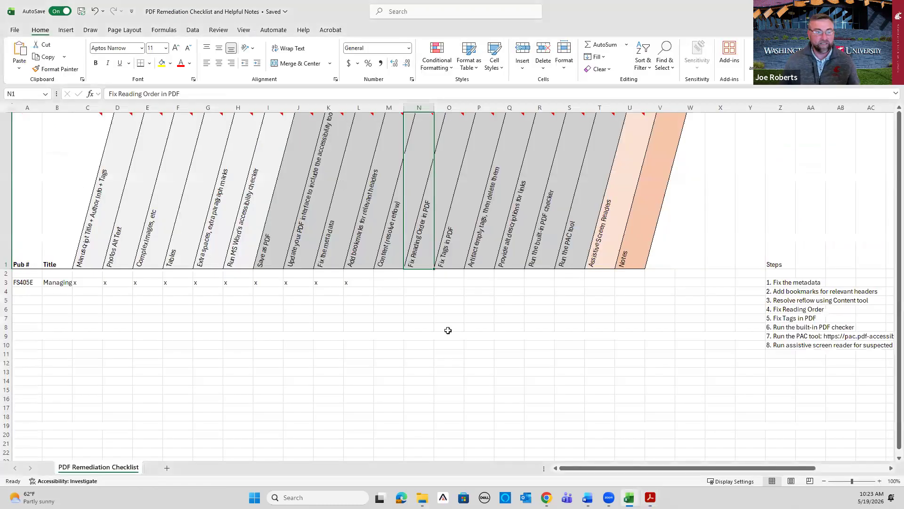
click(415, 281)
text(x)
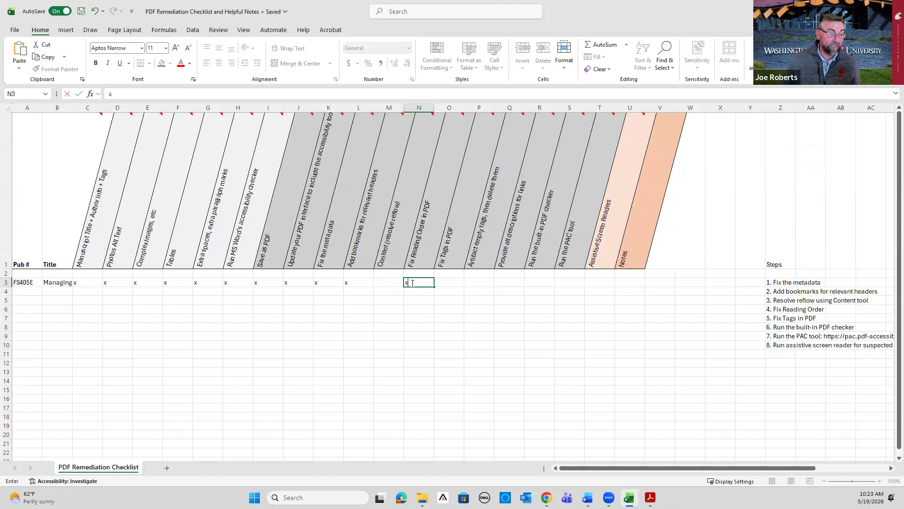
click(391, 282)
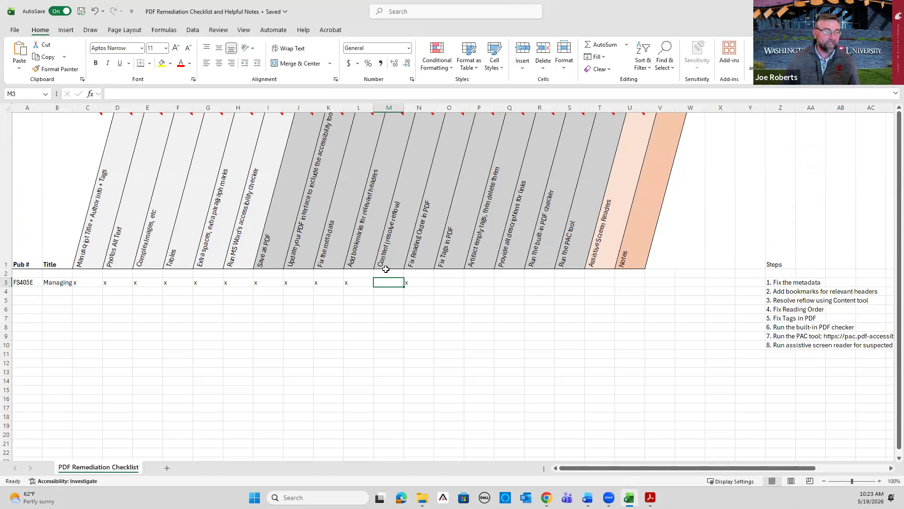
mouse_move(395, 253)
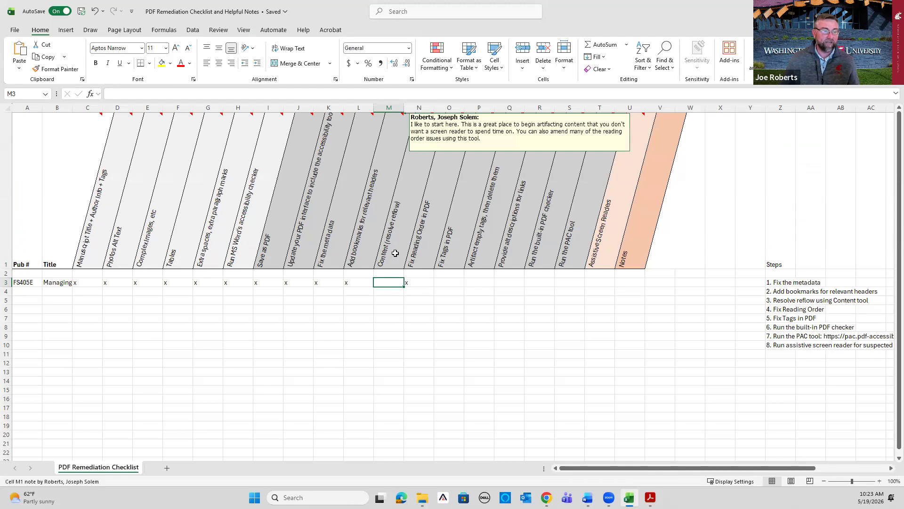
Return to Acrobat, close the reading order list and go back to page 1 of the PDF
key(alt+Tab)
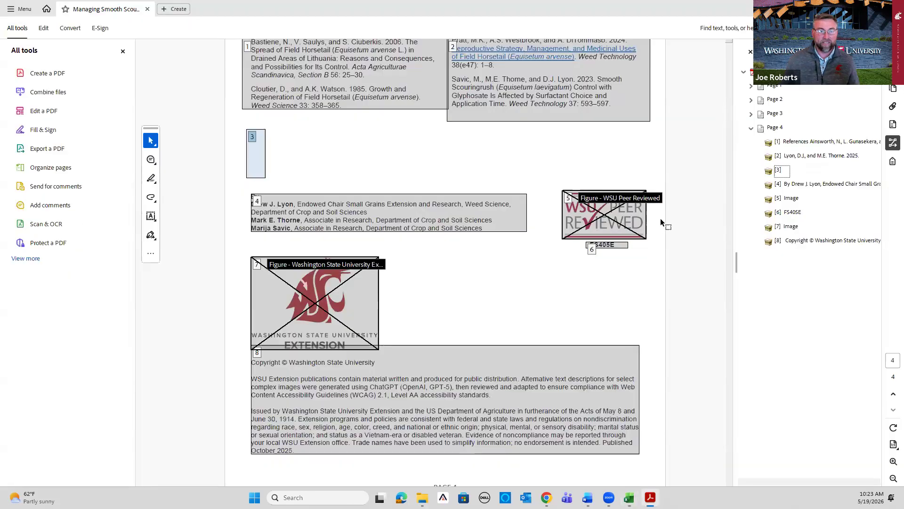
scroll(658, 174, up, 1)
click(751, 52)
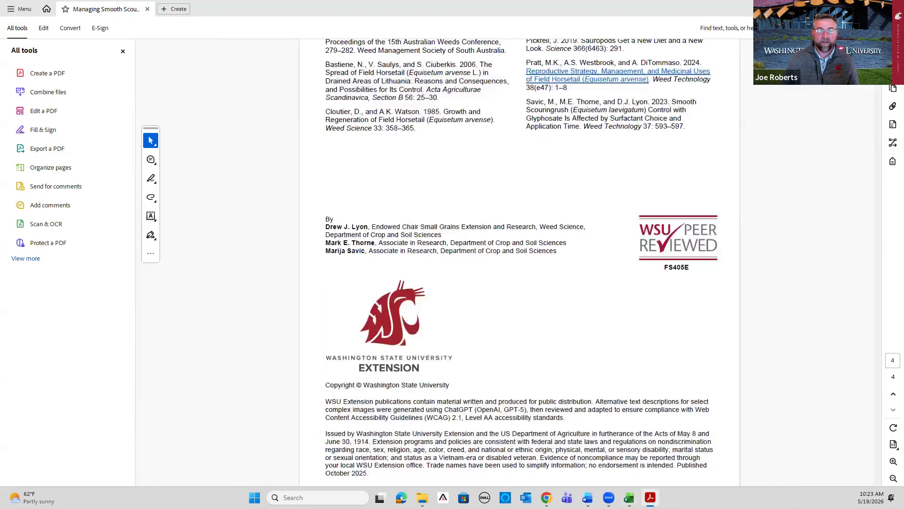
scroll(672, 186, up, 12)
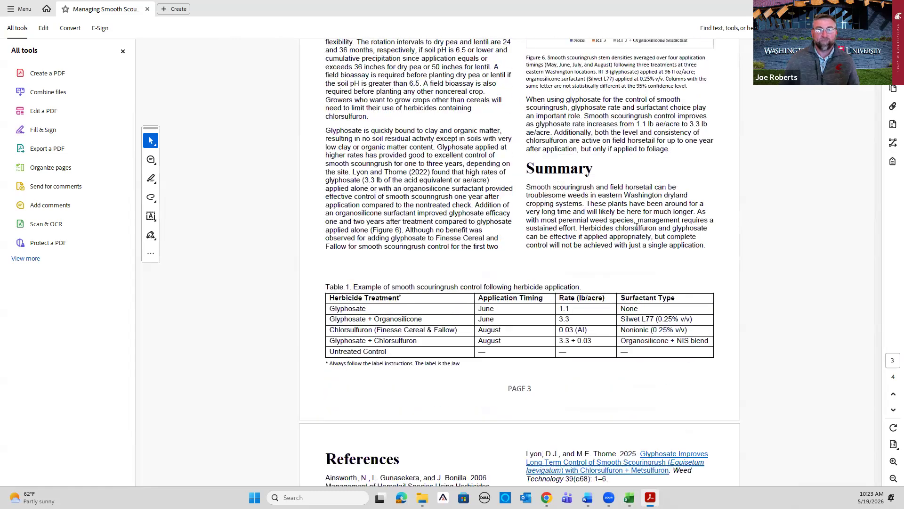
drag(877, 294, 876, 62)
scroll(655, 167, down, 1)
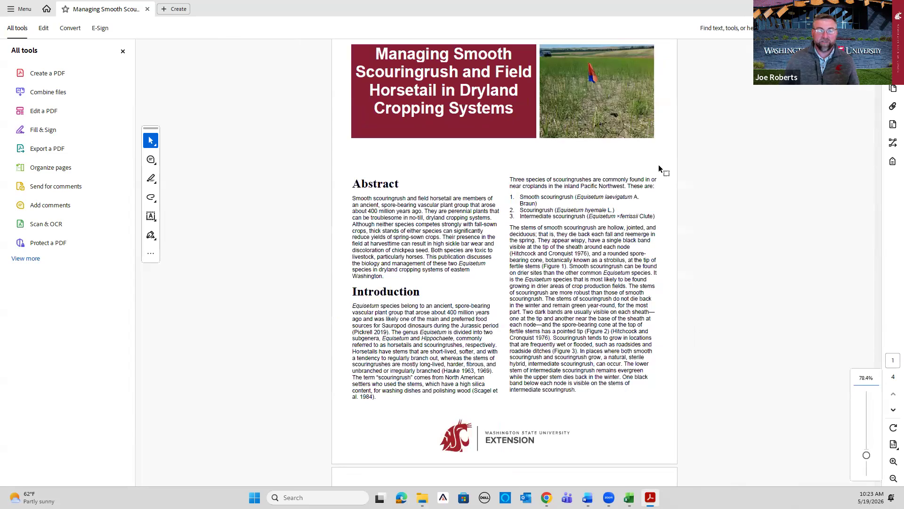
Show the PDF's content structure and expand the document and page 1 to list the page's containers
scroll(664, 169, up, 1)
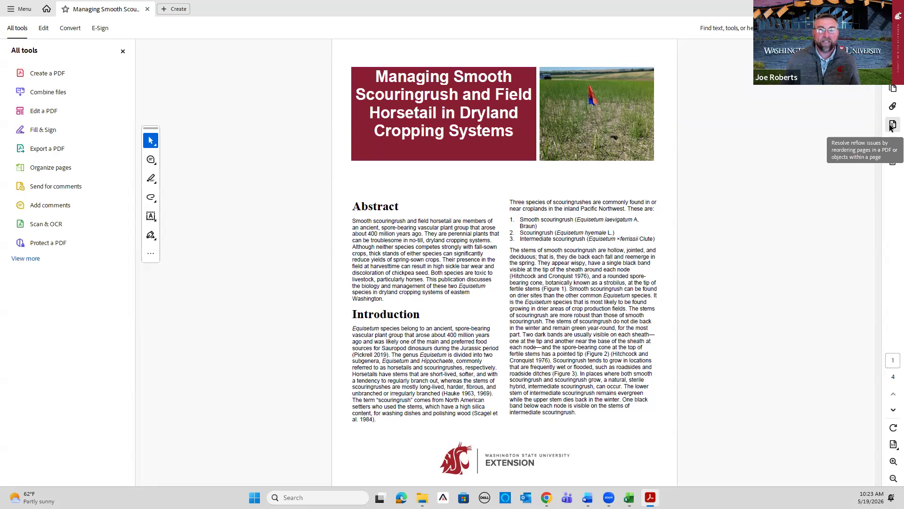
click(893, 125)
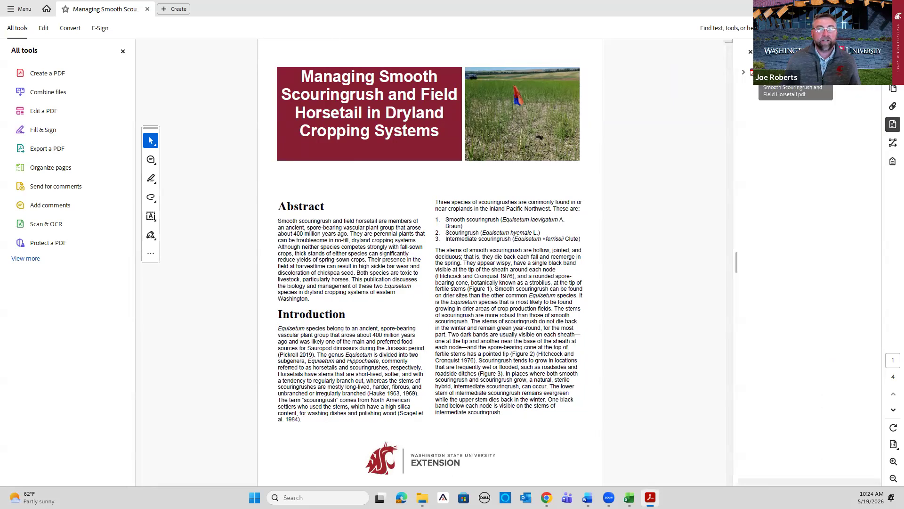
click(743, 74)
click(752, 86)
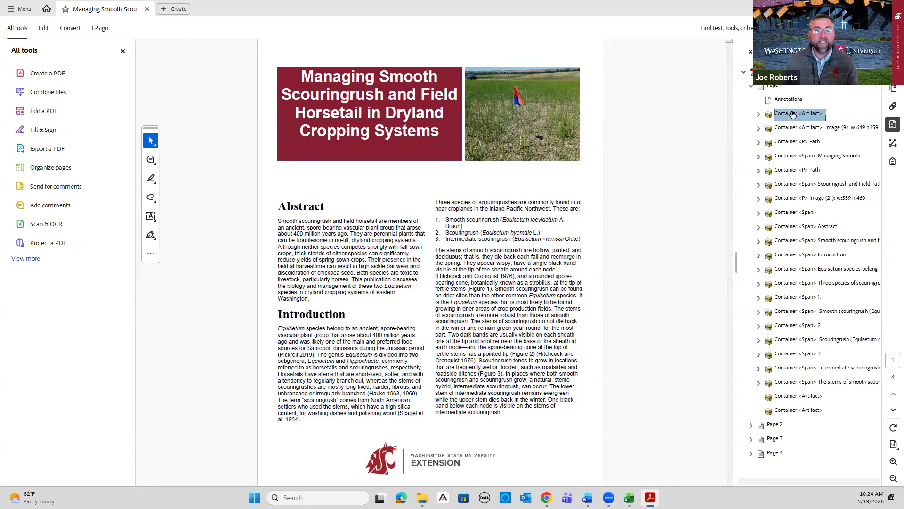
Examine which parts of page 1 its containers mark, from the first artifact and logo image through the title, paths, photo and Abstract
click(791, 130)
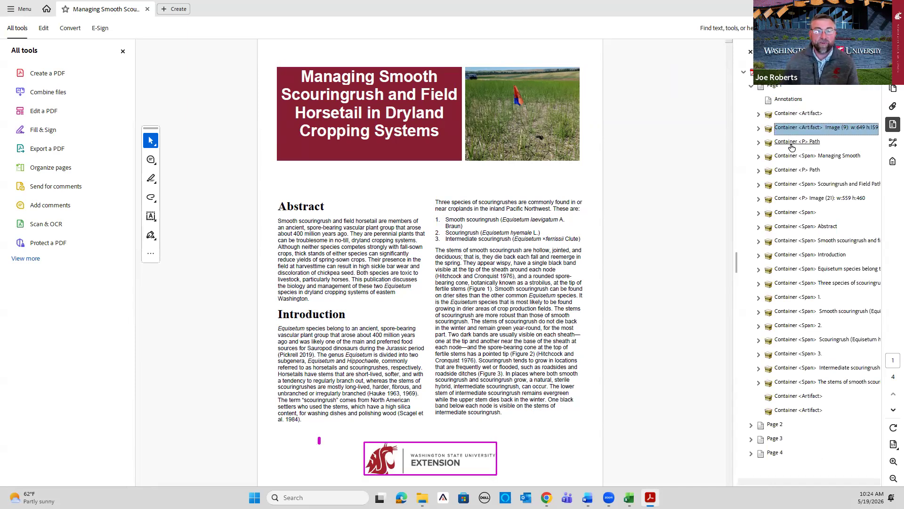
click(791, 144)
click(796, 156)
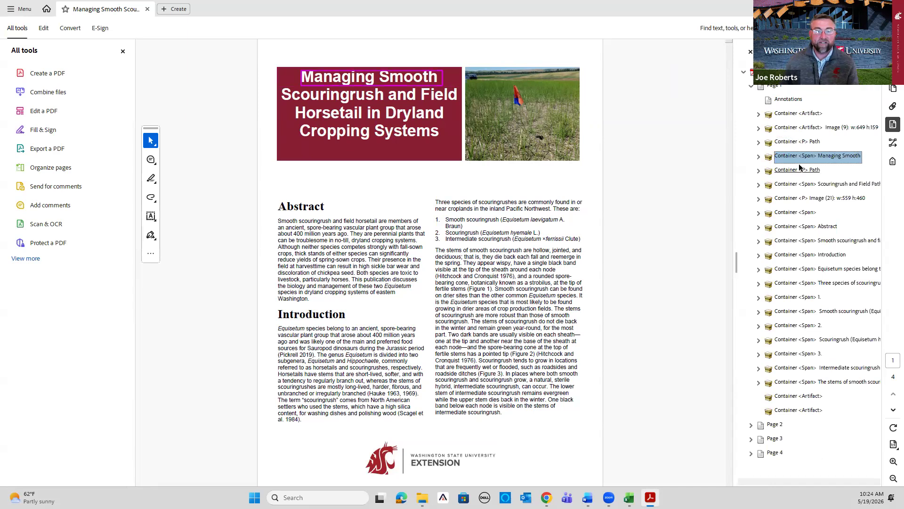
click(800, 169)
click(809, 118)
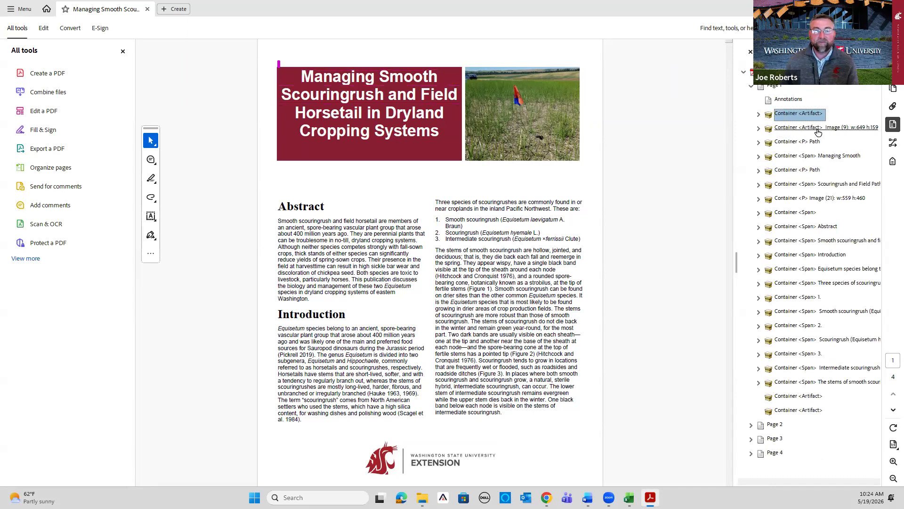
click(809, 143)
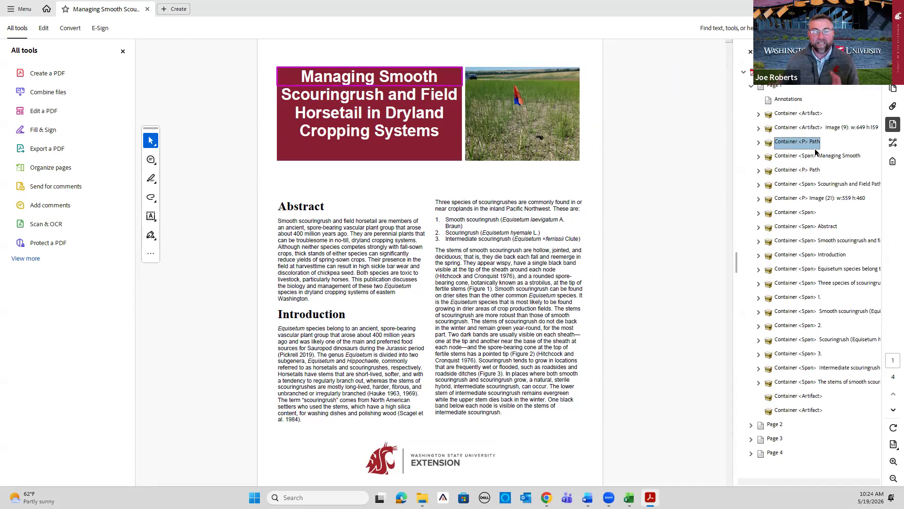
click(808, 171)
click(806, 143)
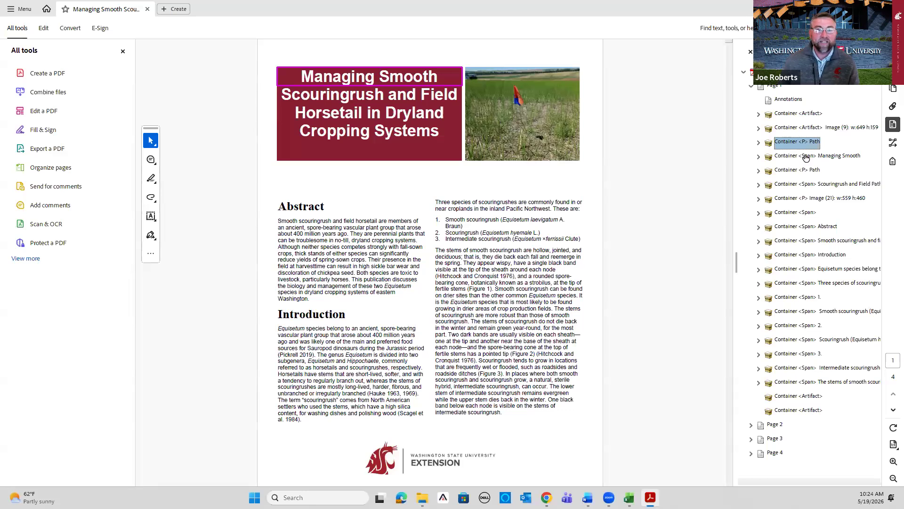
click(813, 128)
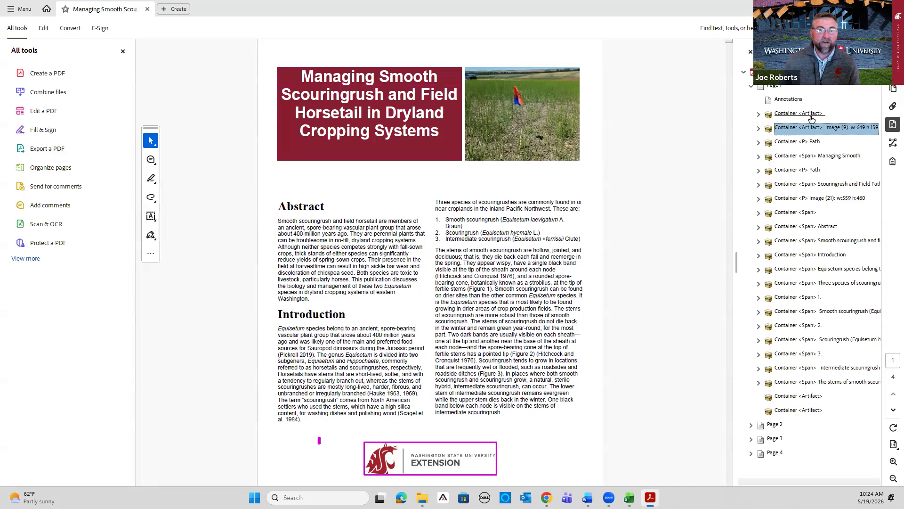
click(812, 119)
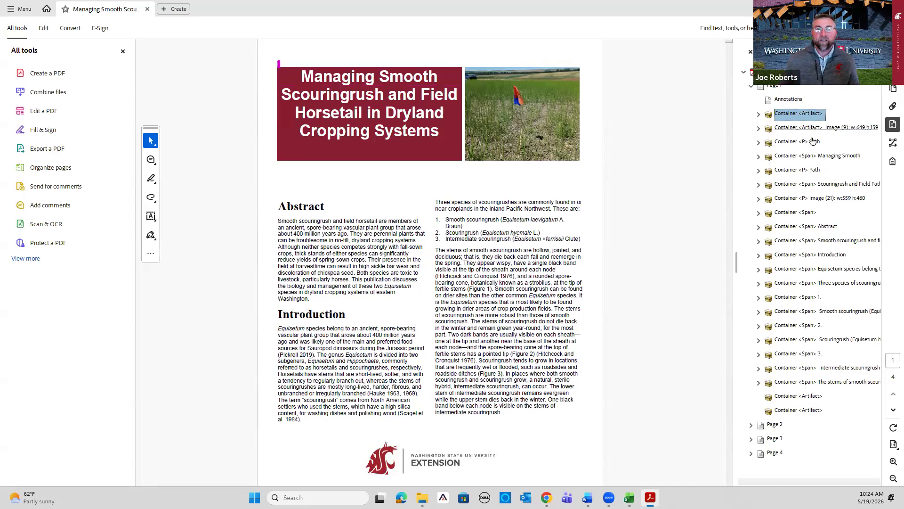
click(795, 199)
click(800, 240)
click(801, 226)
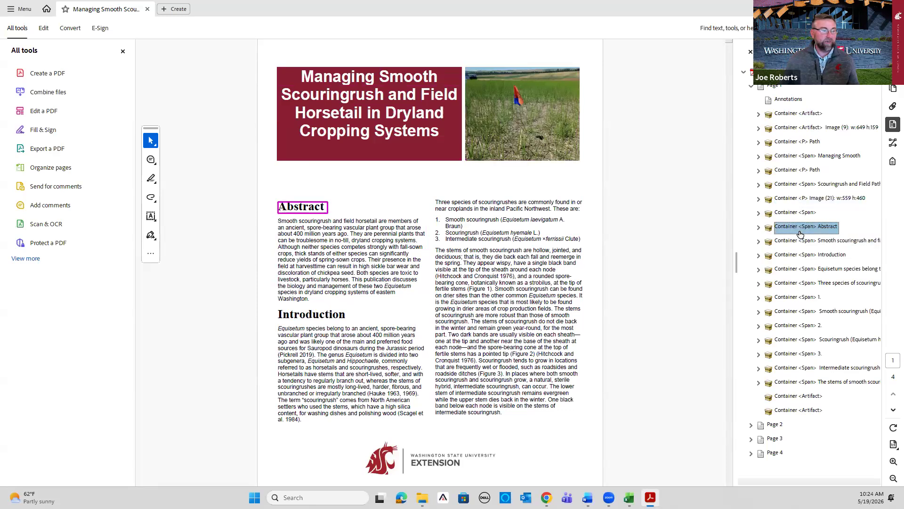
Recheck the first two artifact containers on page 1 and view the object properties of the Extension logo image
click(800, 113)
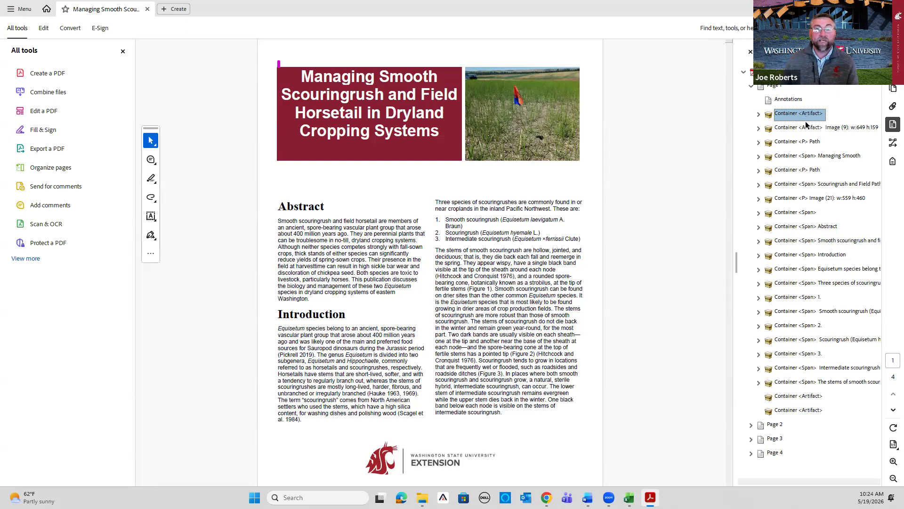
click(808, 130)
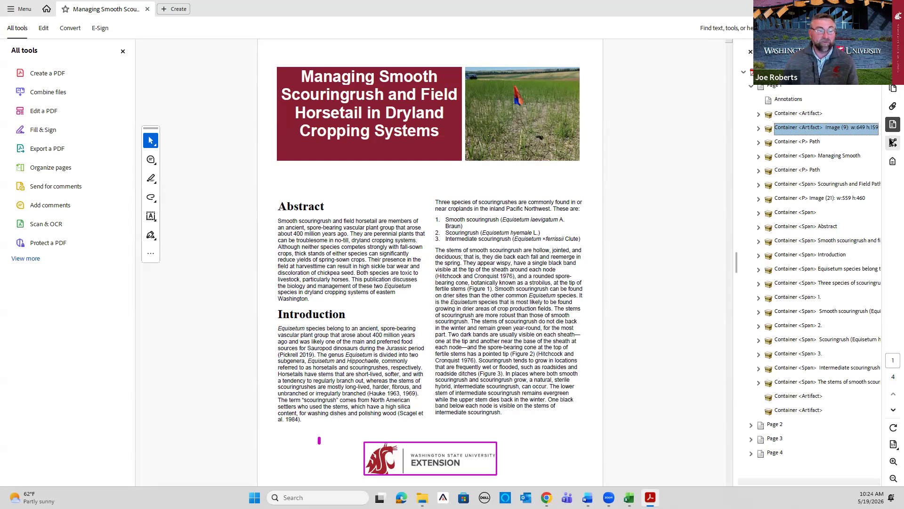
key(Down)
double_click(805, 130)
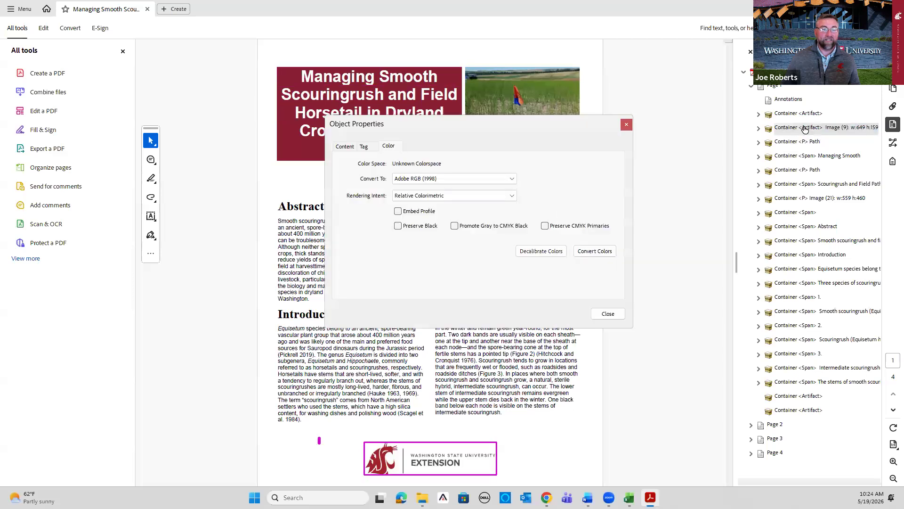
click(629, 126)
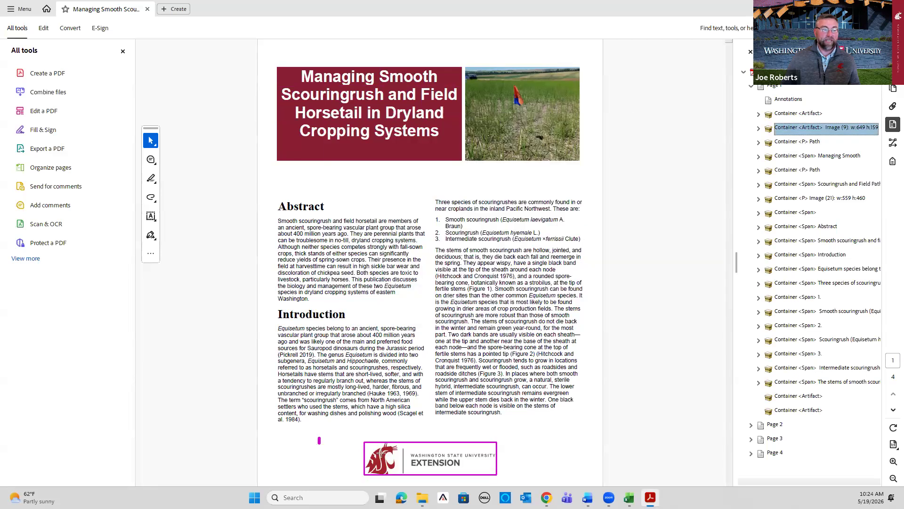
Move the Extension logo image artifact container to the end of page 1's container list
click(811, 115)
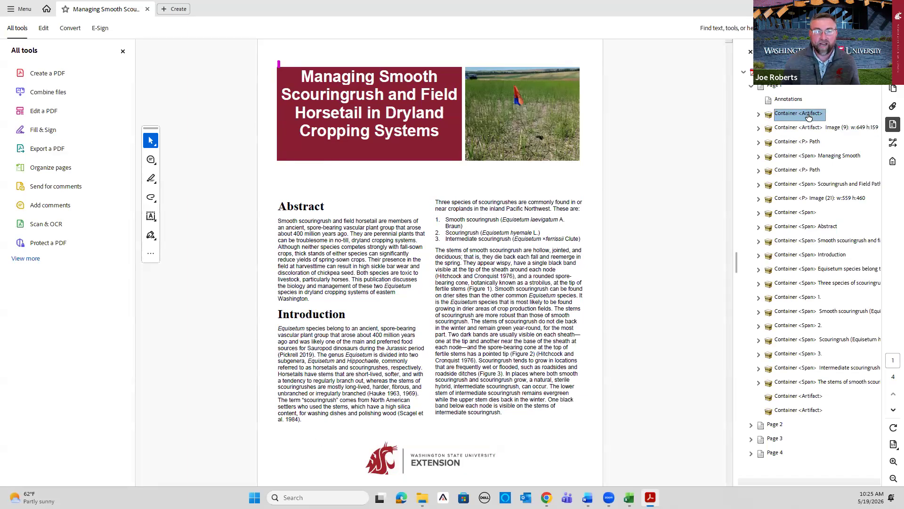
click(805, 128)
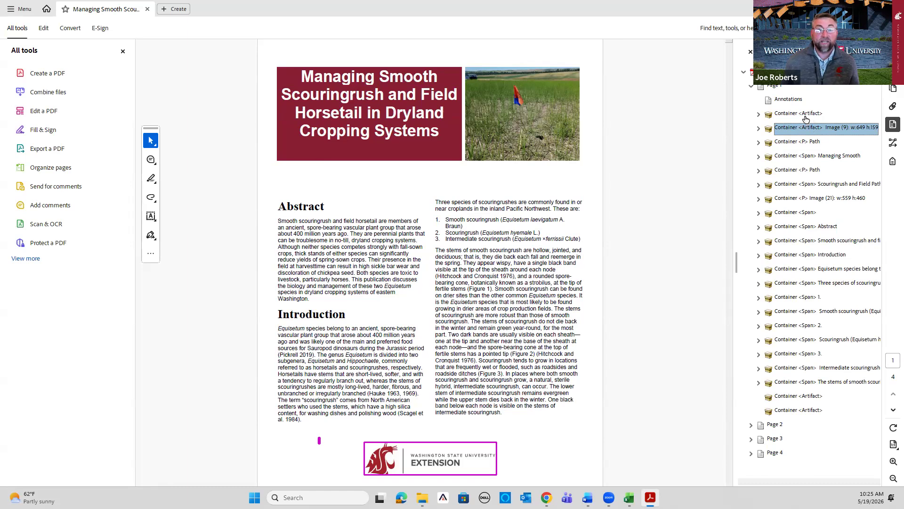
click(805, 116)
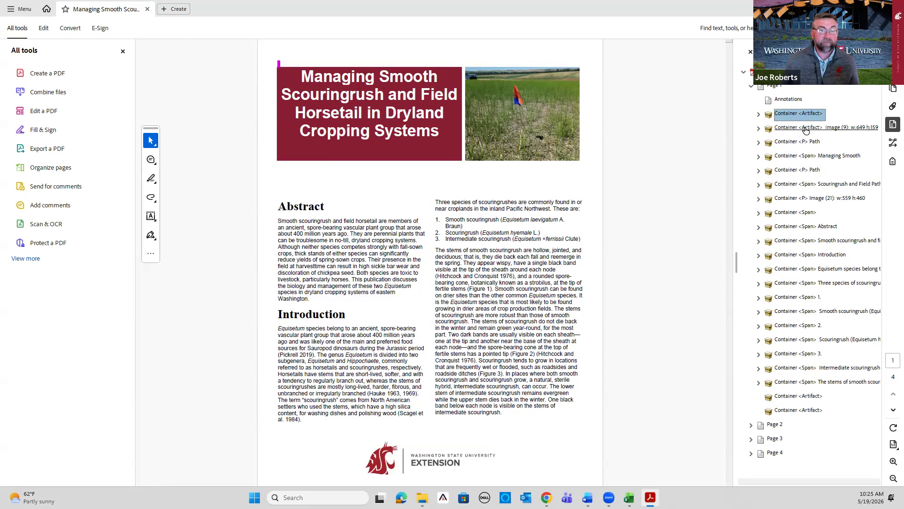
click(806, 130)
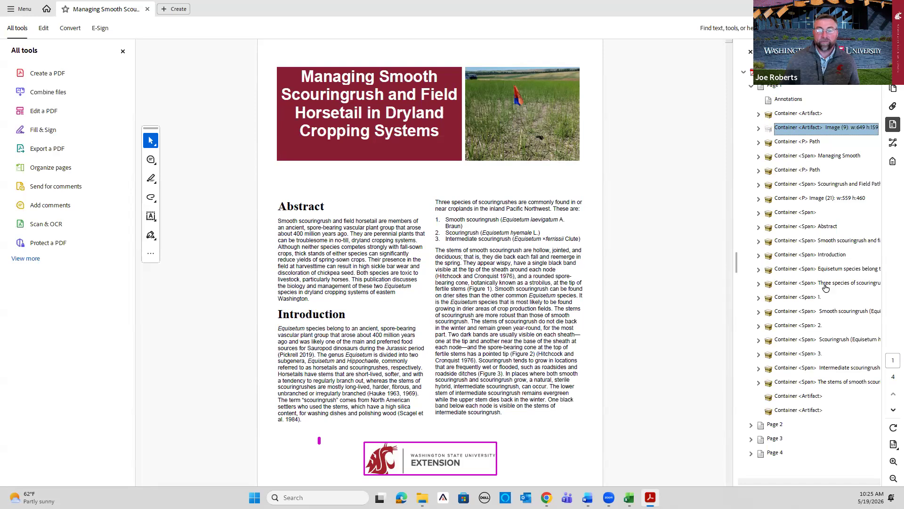
click(800, 412)
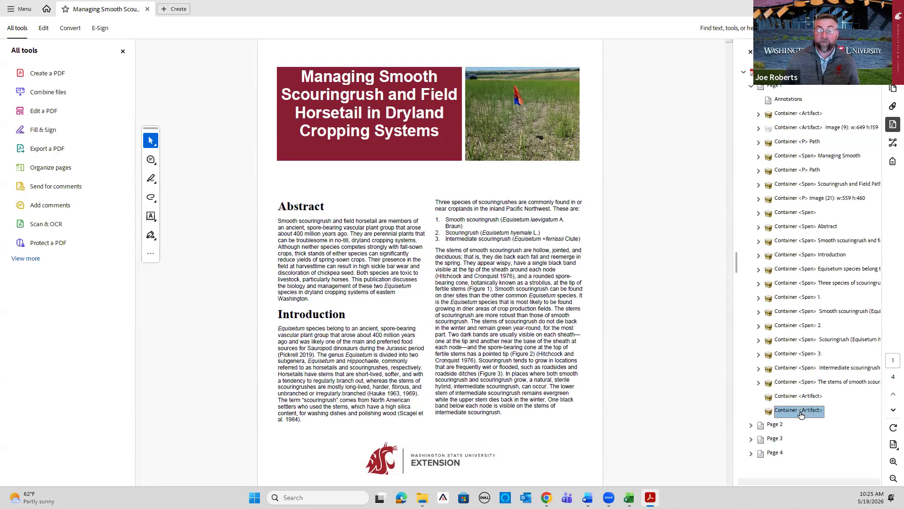
key(ctrl+v)
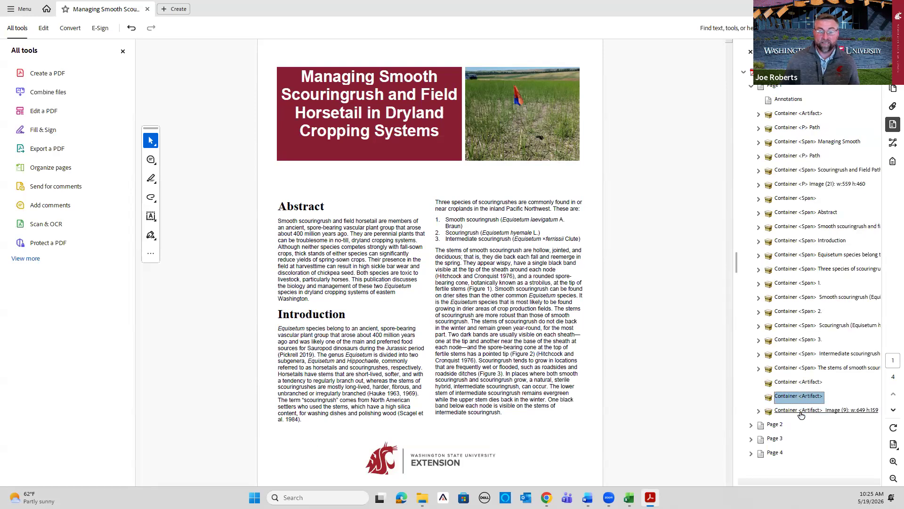
click(801, 412)
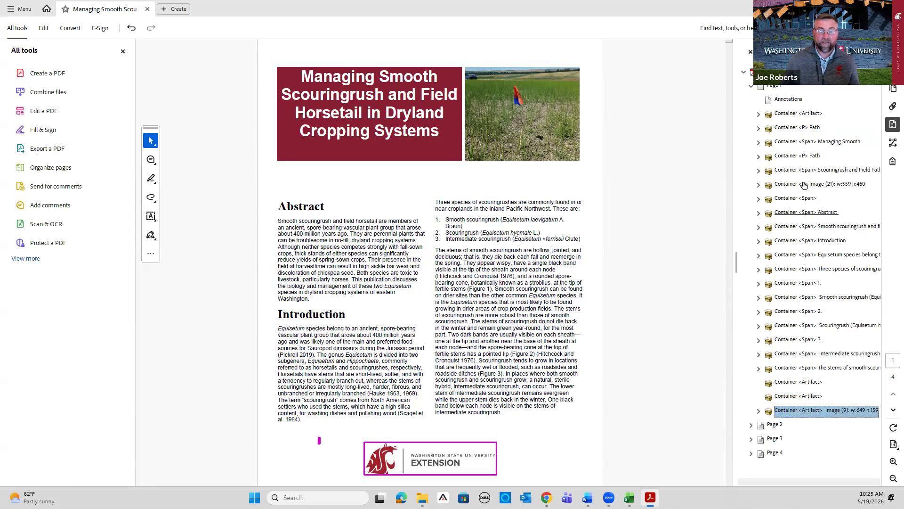
Delete the empty artifact container at the start of page 1
click(801, 115)
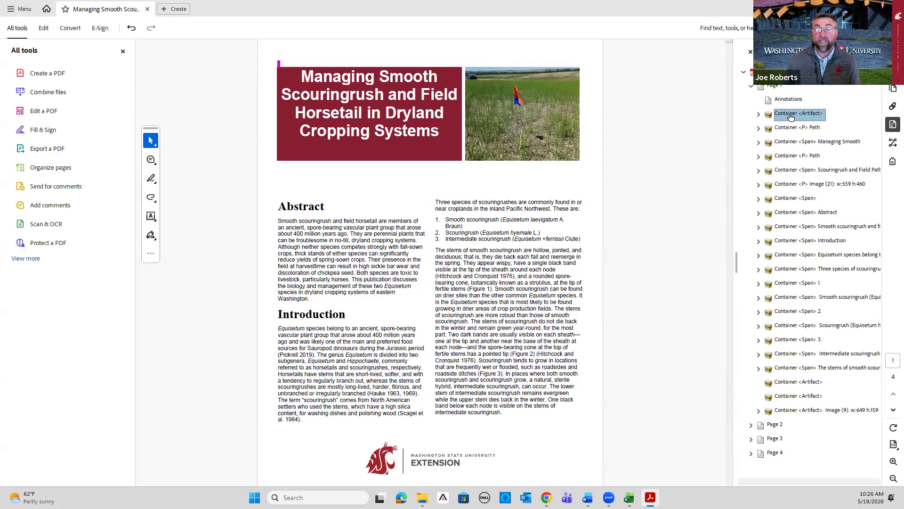
right_click(815, 117)
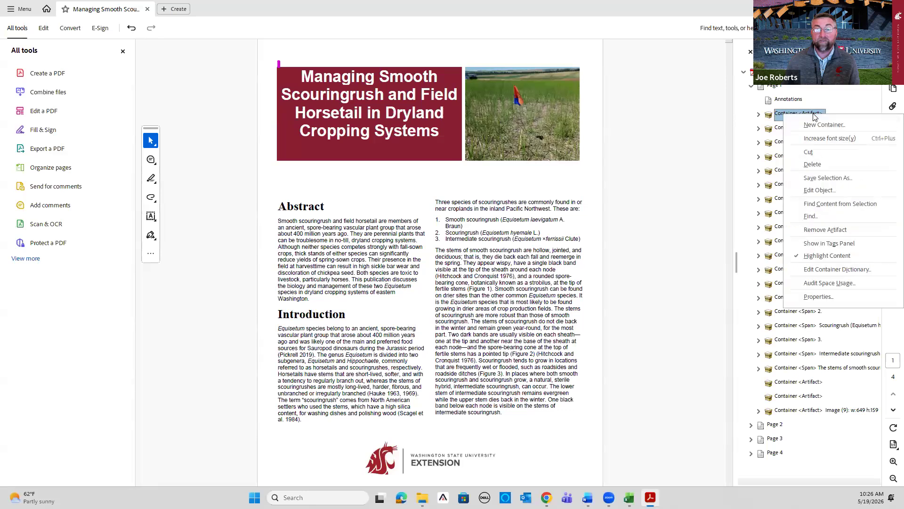
click(830, 165)
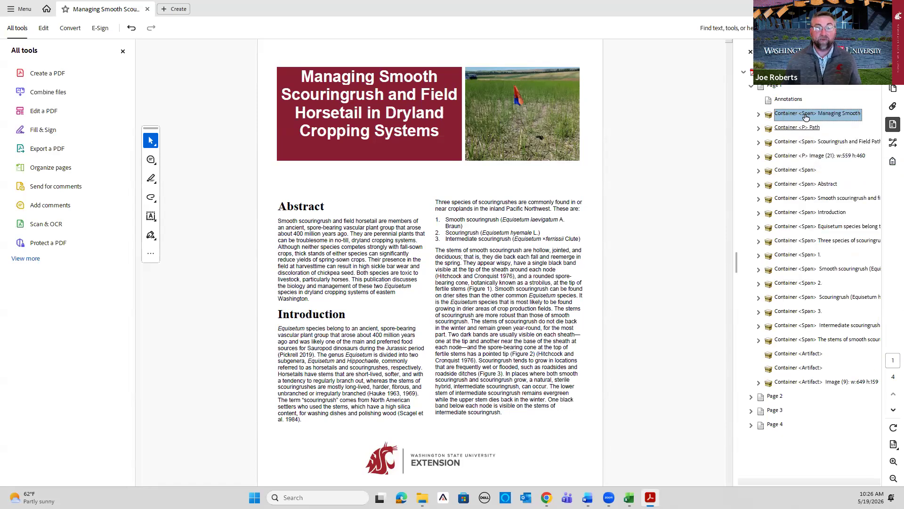
Check the title and photo containers, and turn the empty Span container after the photo into a Layout artifact
click(804, 118)
key(Down)
key(Down)
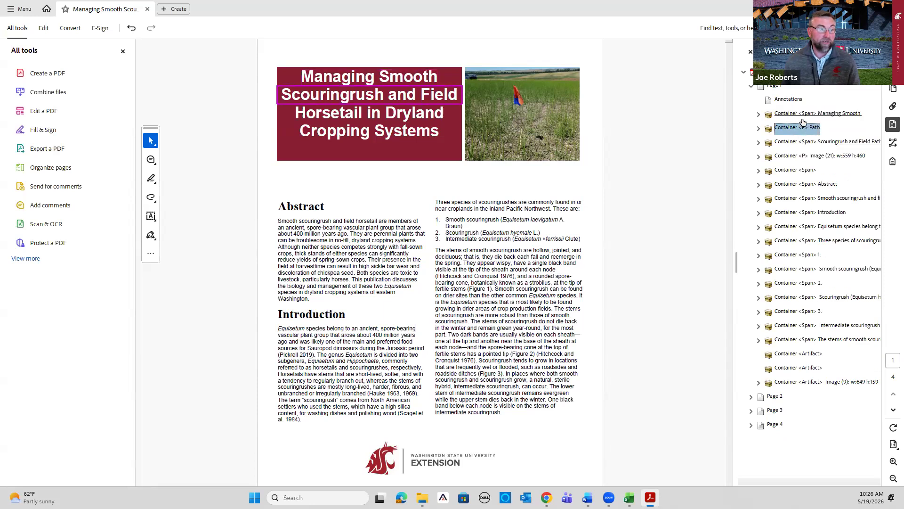
key(Down)
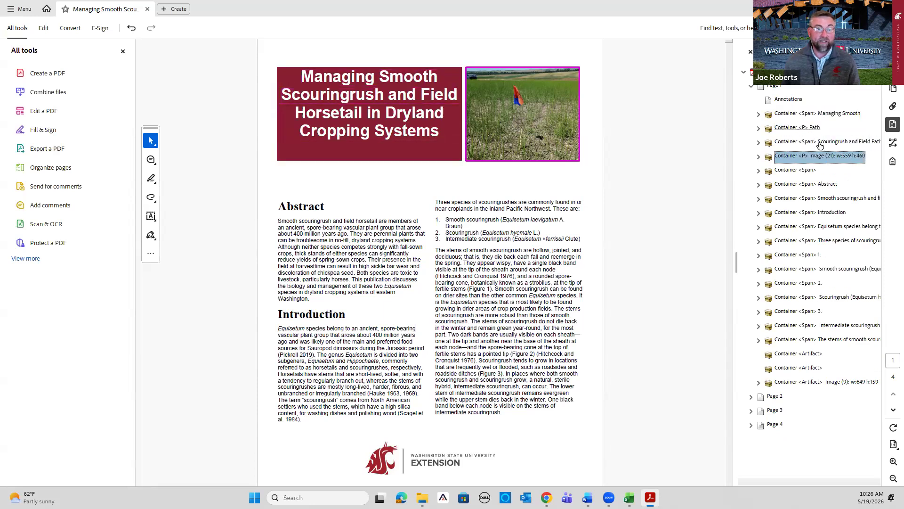
key(Down)
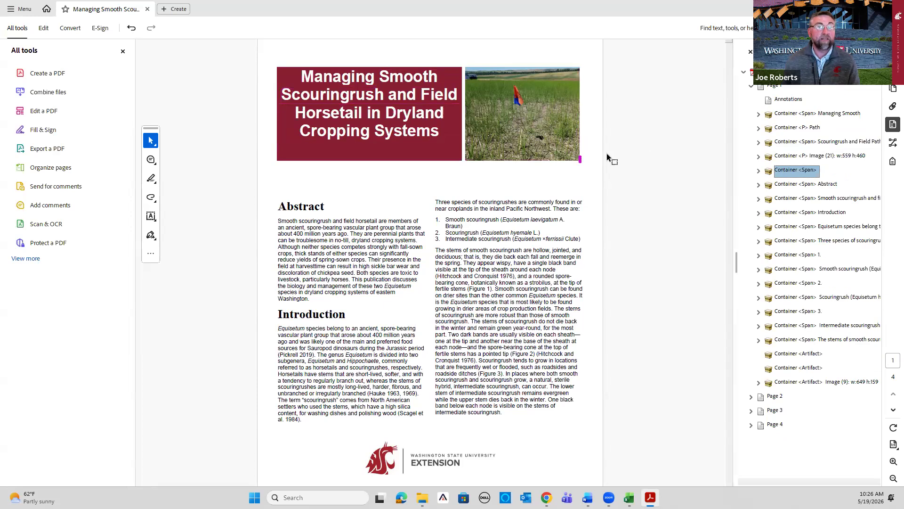
right_click(798, 173)
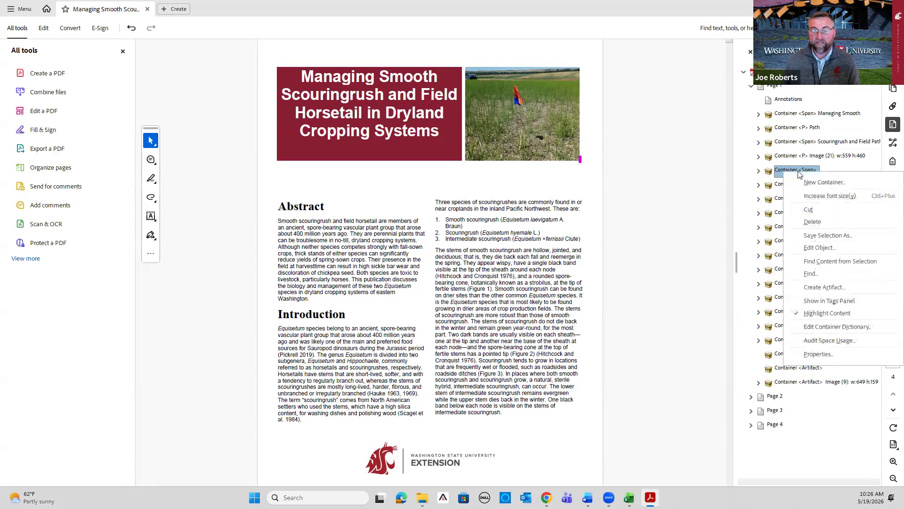
click(829, 288)
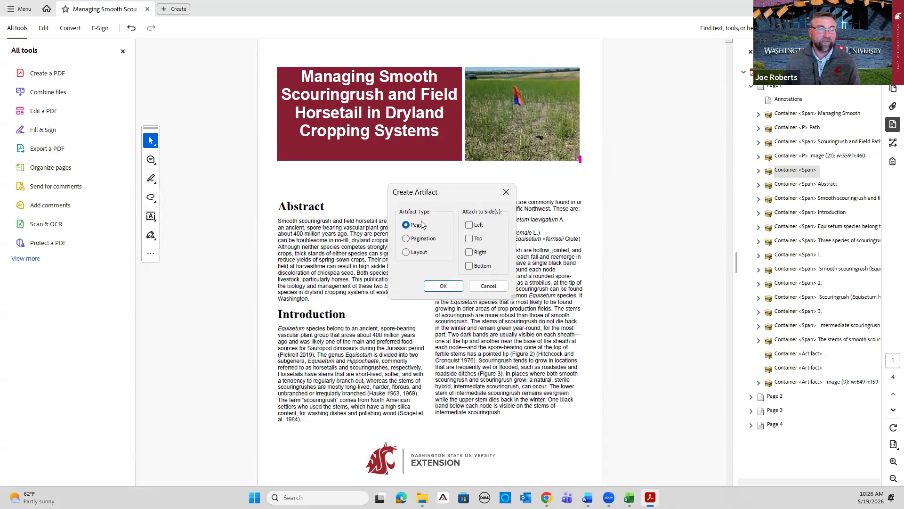
click(407, 253)
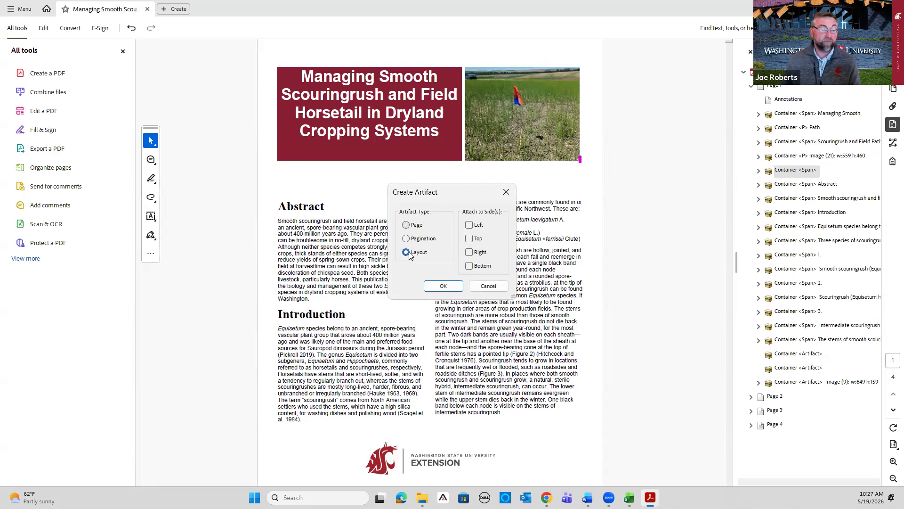
click(444, 287)
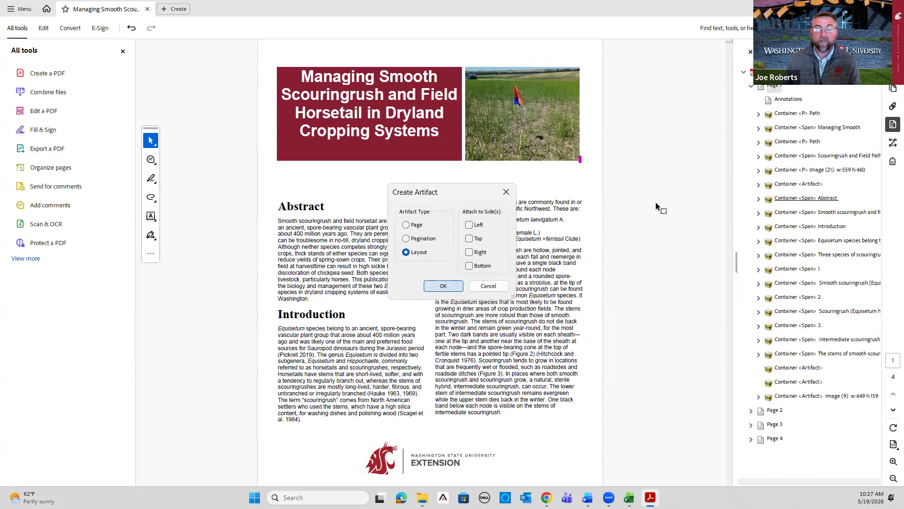
Delete the empty artifact container between the header photo and the Abstract heading on page 1
click(797, 185)
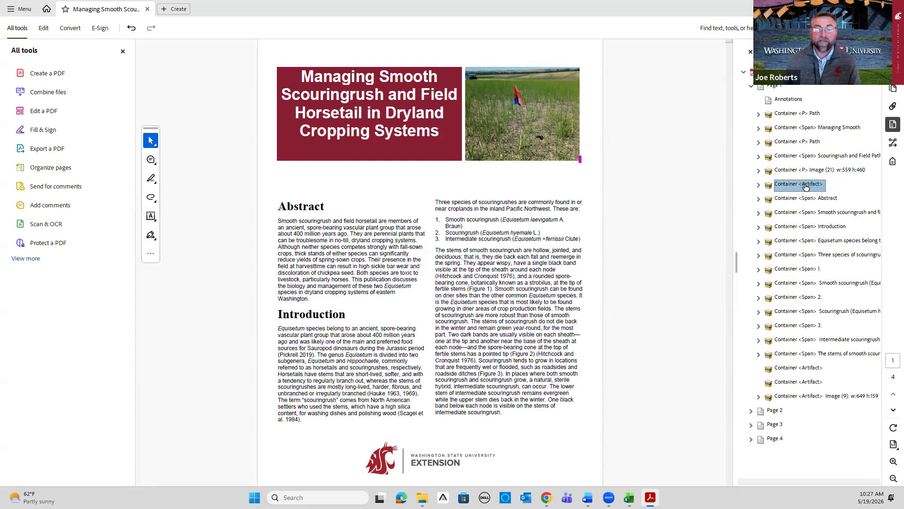
right_click(807, 187)
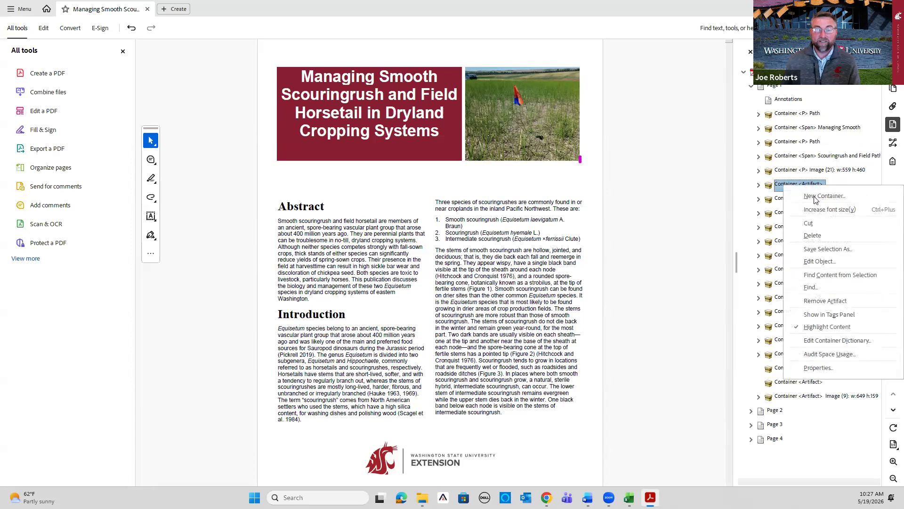
click(823, 237)
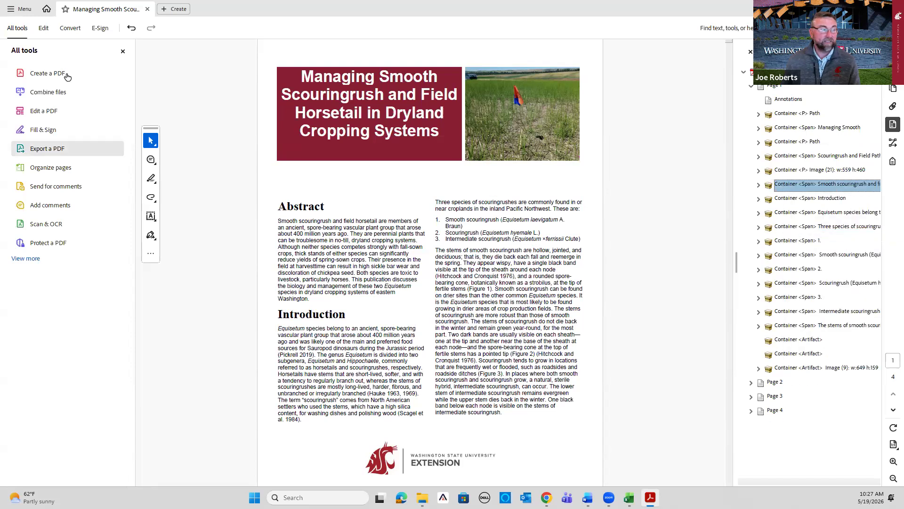
Save the document and reopen page 1's container list
click(21, 9)
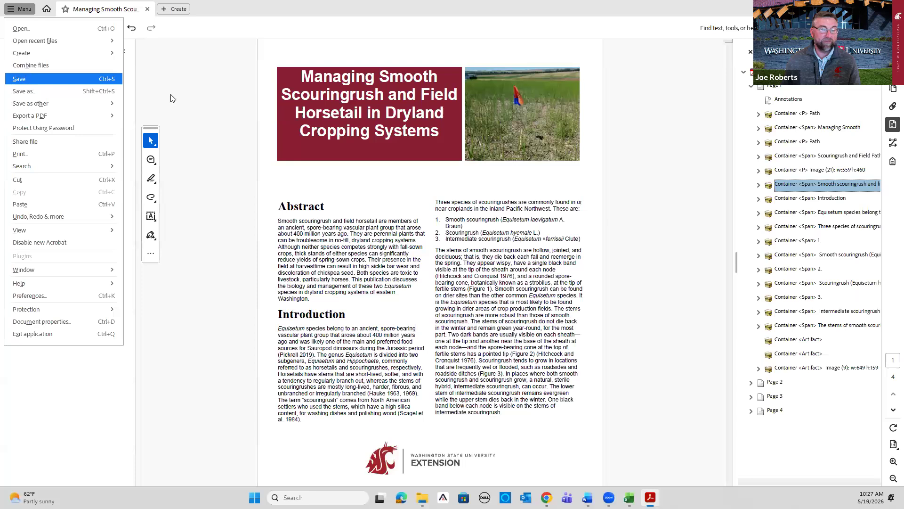
click(21, 75)
click(780, 94)
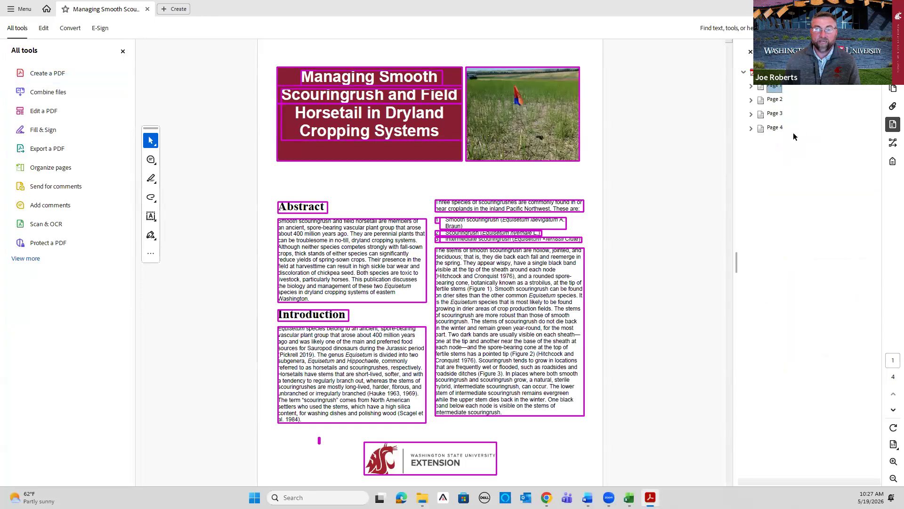
key(Right)
Step through page 1's containers from the title down to the closing artifacts to check their reading order against the highlighted content
key(Down)
key(Down)
key(Down)
key(Down)
key(Down)
key(Down)
key(Down)
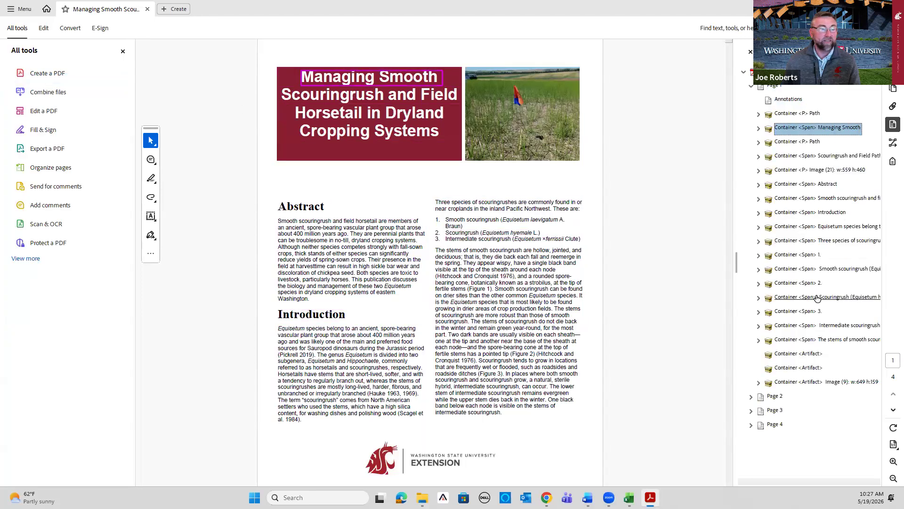
key(Down)
key(Down)
key(Down)
key(Down)
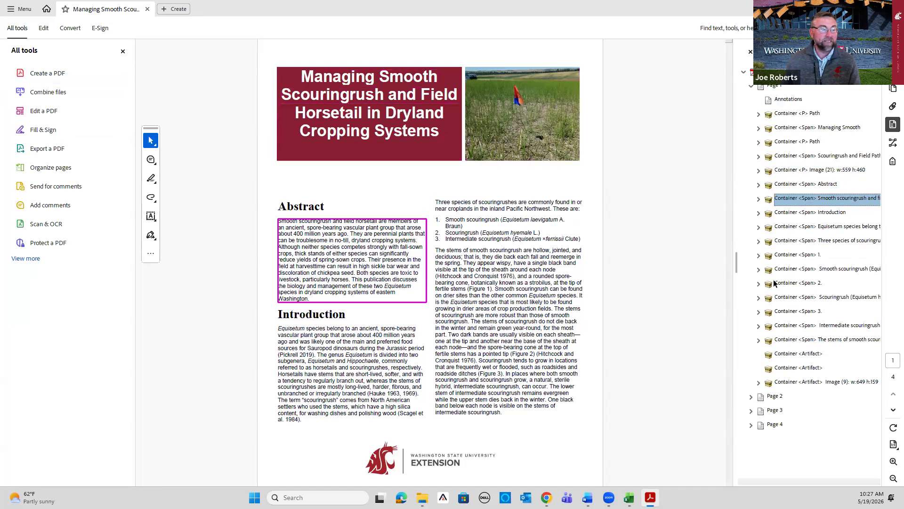
key(Down)
key(Down)
key(Down)
key(Down)
key(Down)
key(Down)
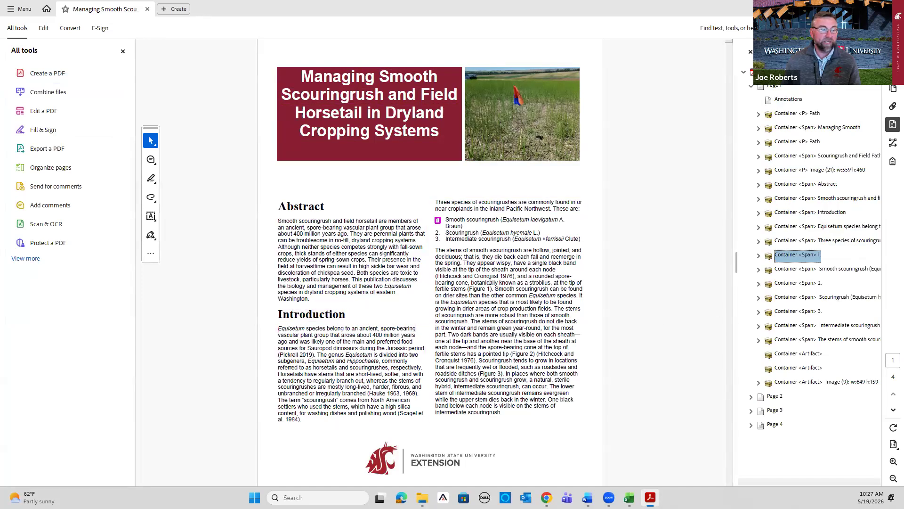
key(Down)
key(Down)
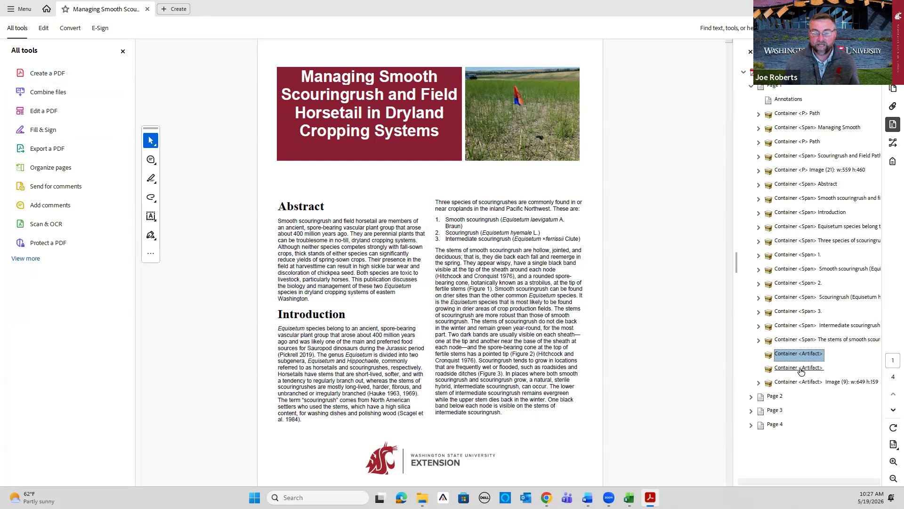
Try to delete the two empty artifact containers between the last paragraph and the logo artifact on page 1
click(802, 369)
click(801, 357)
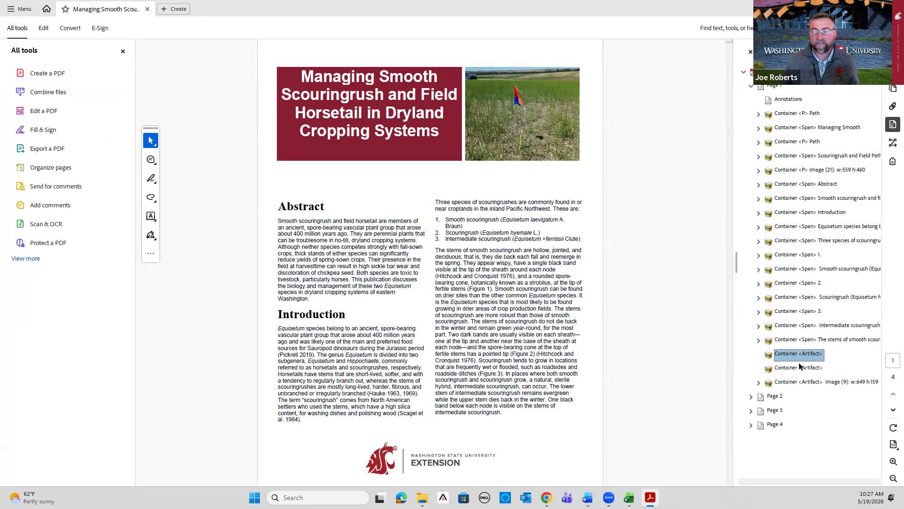
click(802, 369)
click(802, 356)
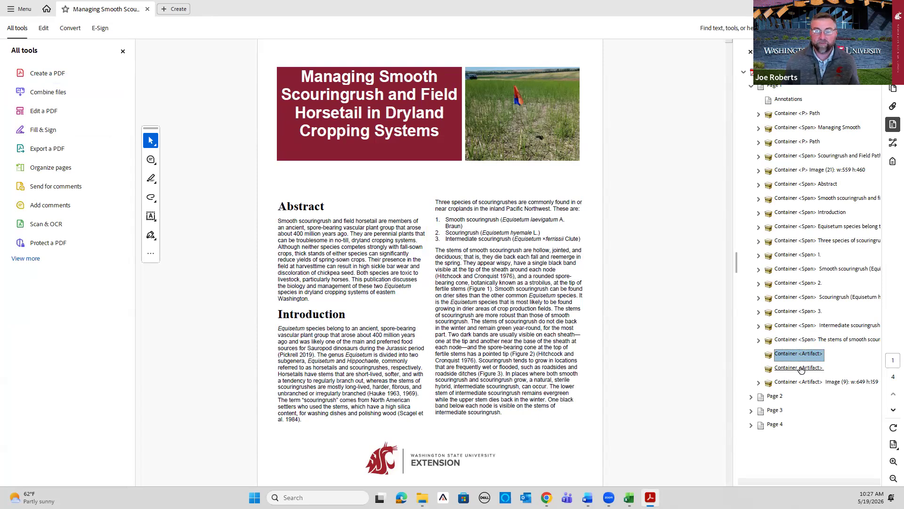
shift+click(802, 369)
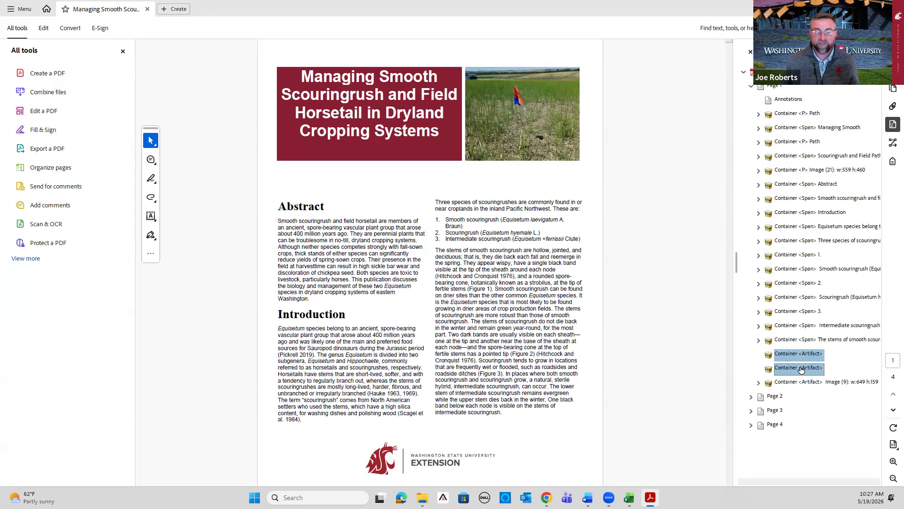
right_click(802, 369)
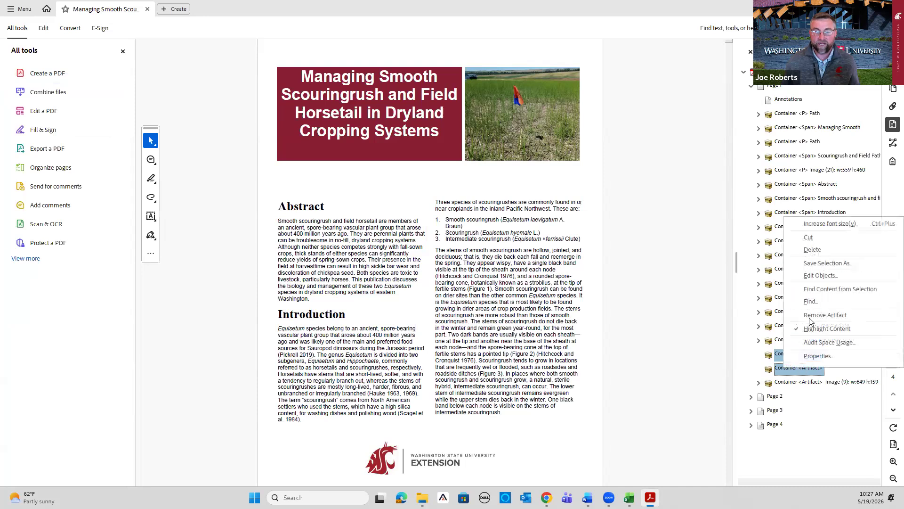
click(811, 251)
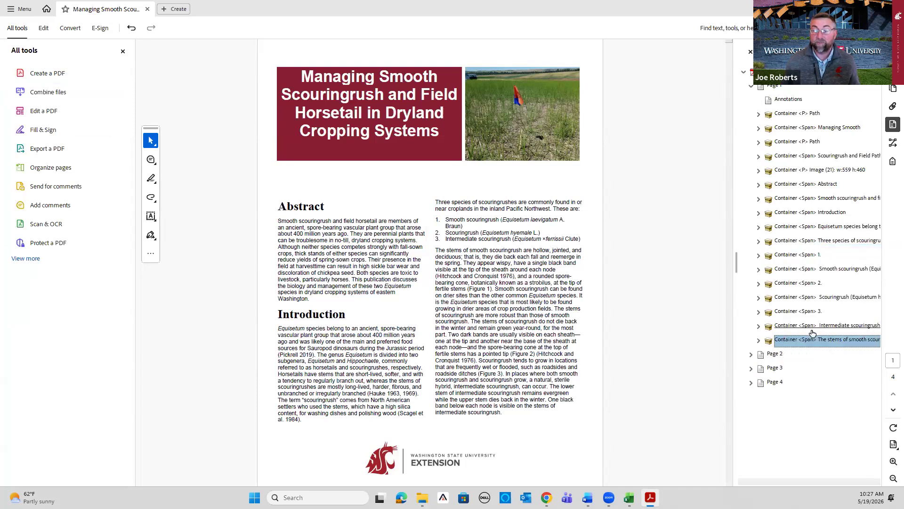
Check the order of page 1's remaining containers one by one, from the first title path to the stems paragraph
click(798, 113)
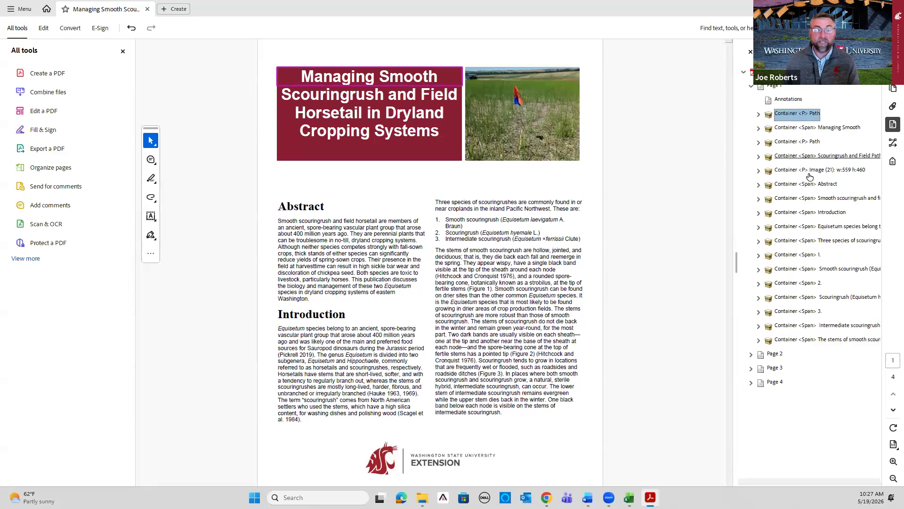
key(Down)
key(Down)
key(Down)
key(Down)
key(Down)
key(Down)
key(Down)
key(Down)
key(Down)
key(Down)
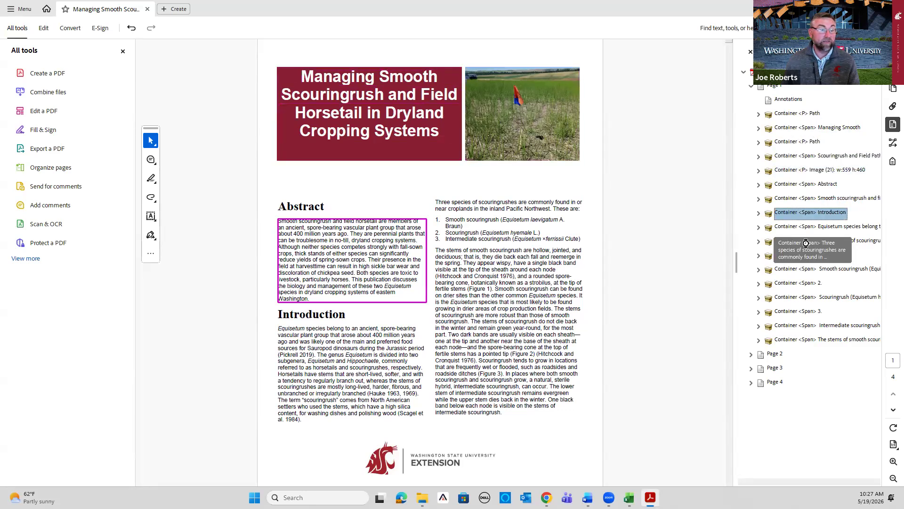
key(Down)
key(Down)
key(Down)
key(Down)
key(Down)
key(Down)
key(Down)
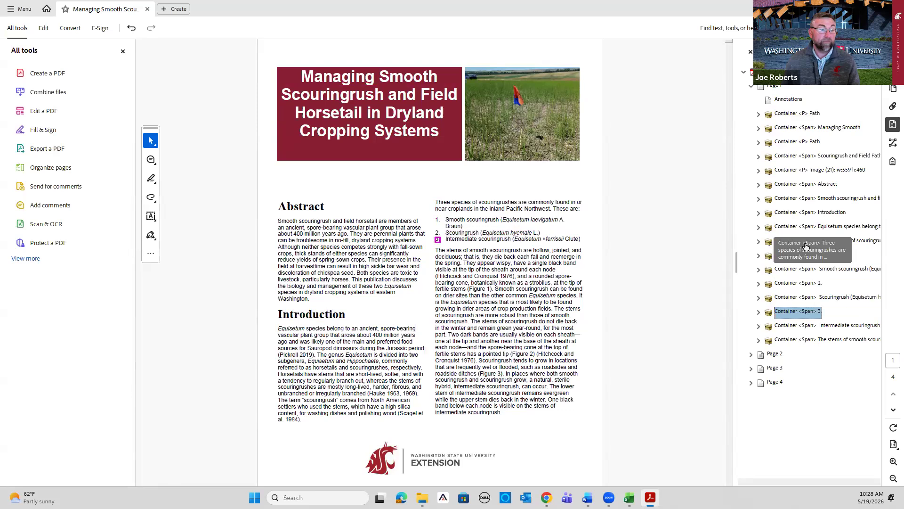
key(Up)
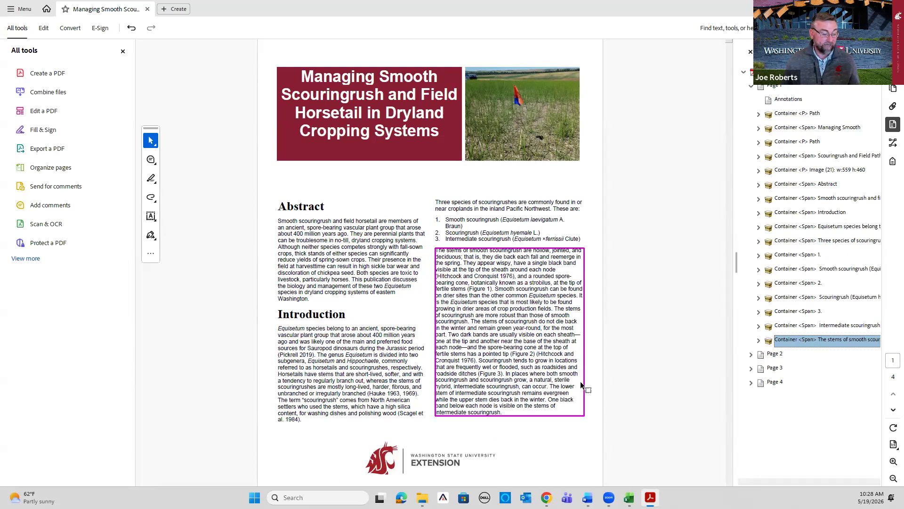
Undo the deletion of the artifact containers and check what the logo image container highlights on page 1
key(ctrl+z)
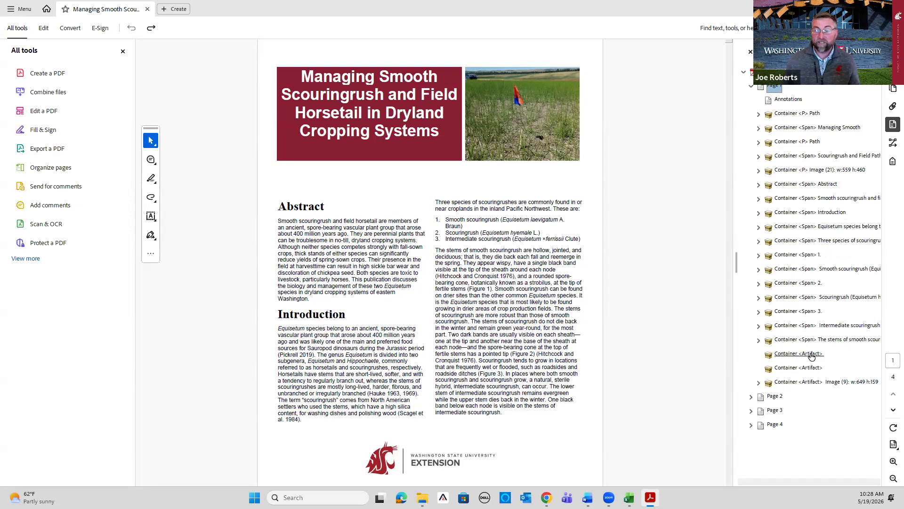
click(814, 383)
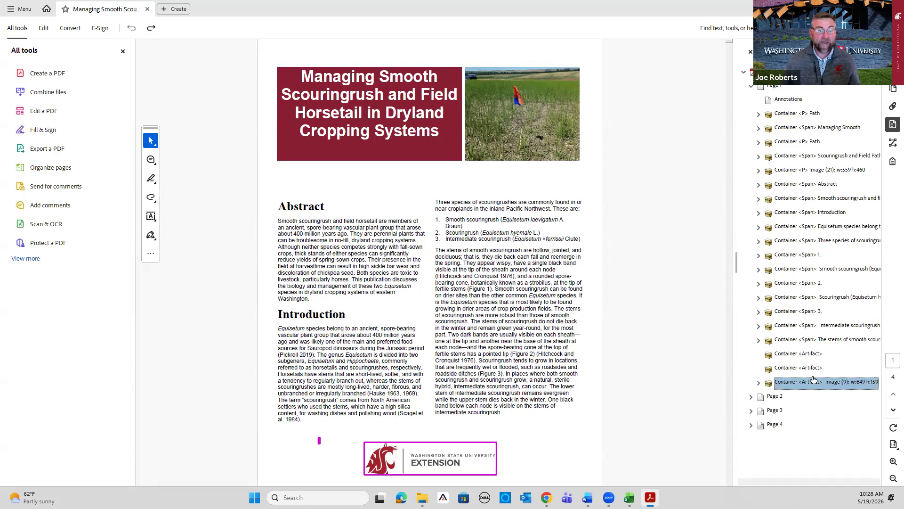
Try again to delete page 1's two empty artifact containers, undo the deletion, and check the logo image container
click(801, 368)
shift+click(801, 354)
right_click(805, 354)
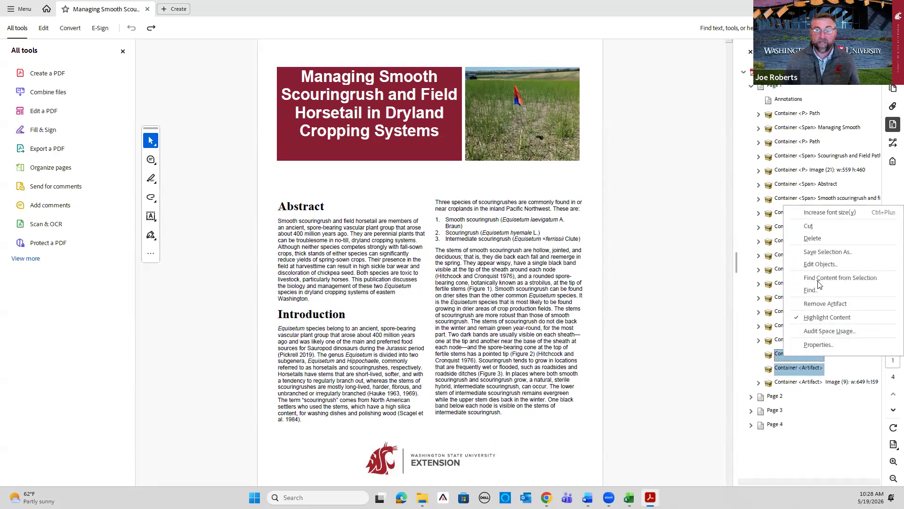
click(813, 238)
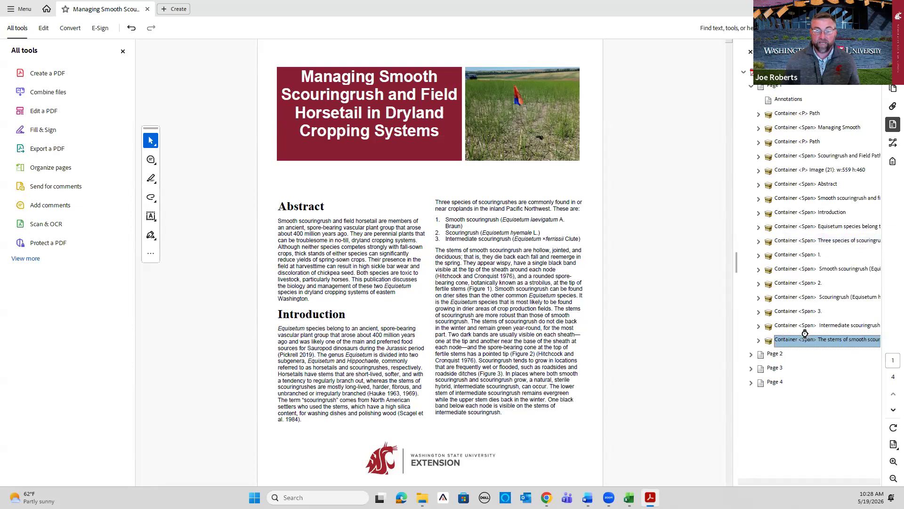
key(ctrl+z)
click(804, 368)
click(805, 382)
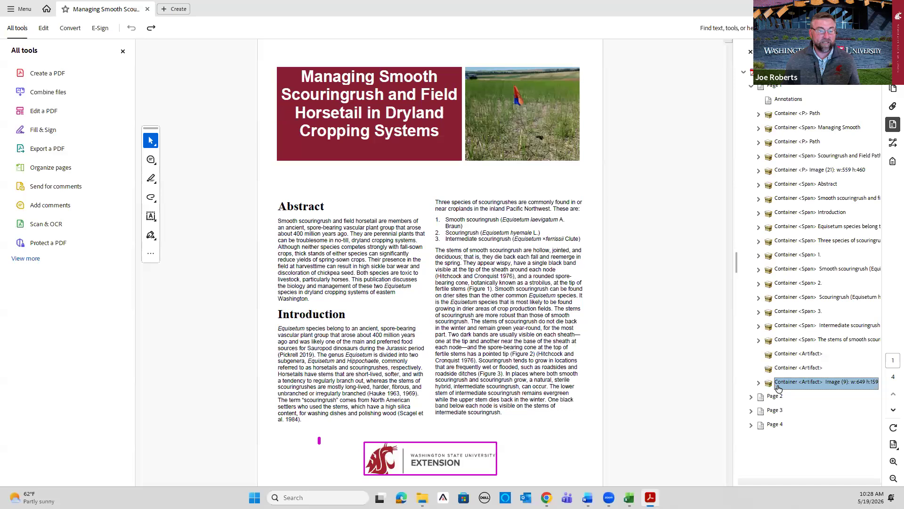
Save the document with the empty artifact containers left in place on page 1
scroll(412, 360, down, 3)
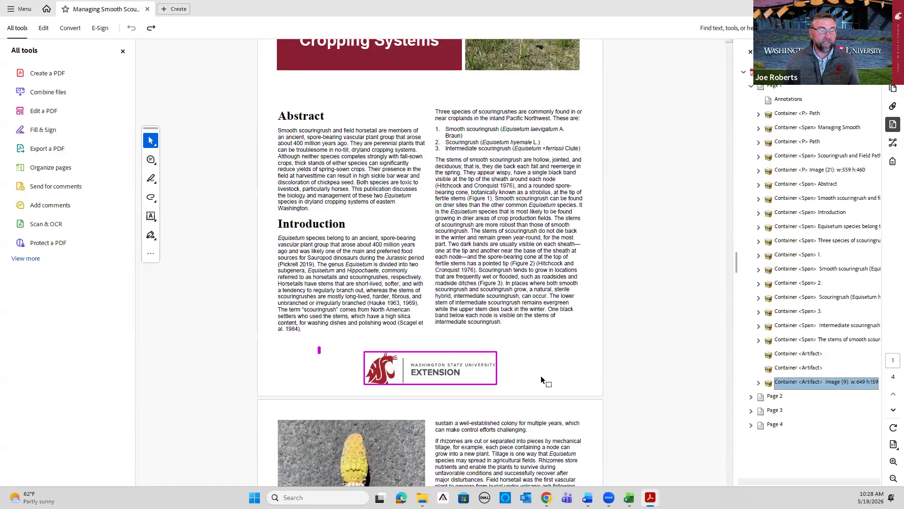
click(19, 9)
click(27, 82)
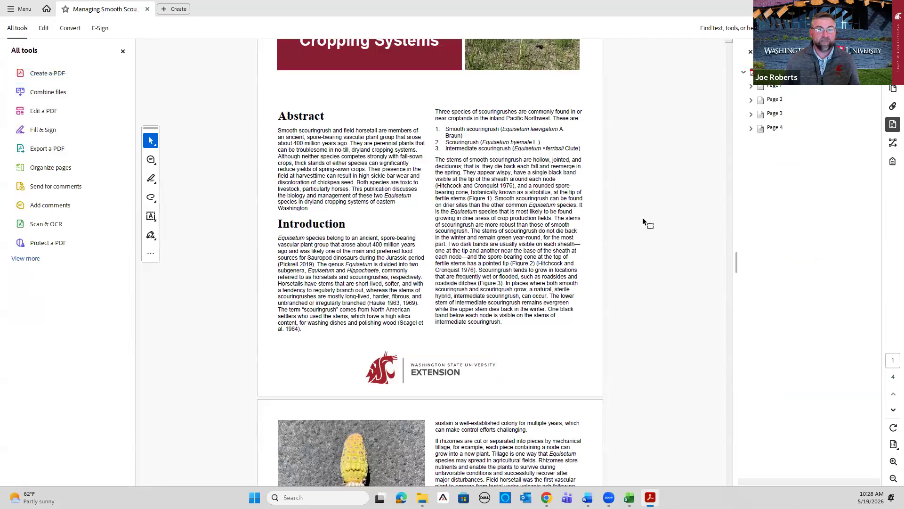
Go to page 2 and expand its container list
click(772, 87)
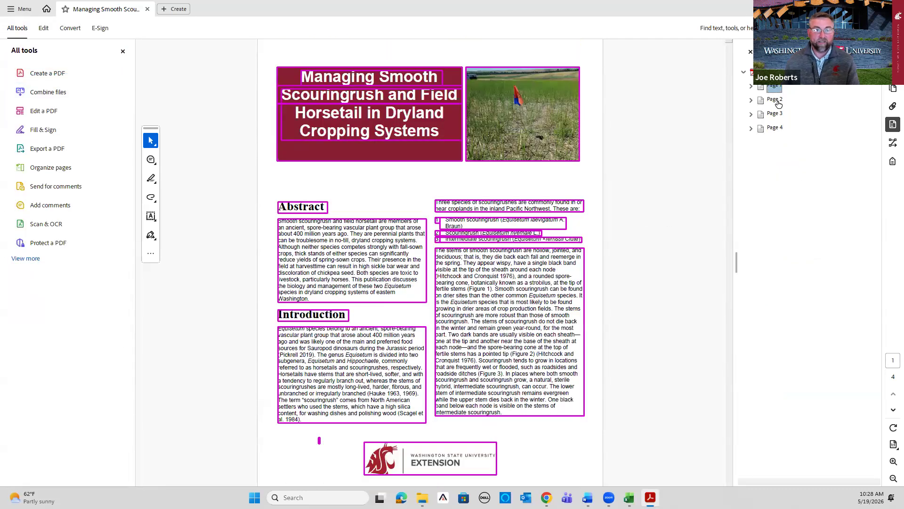
click(775, 99)
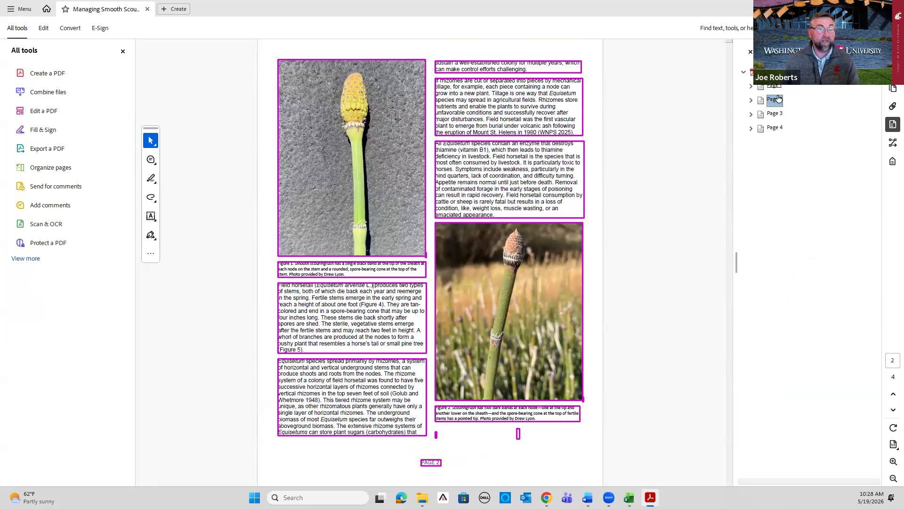
key(Right)
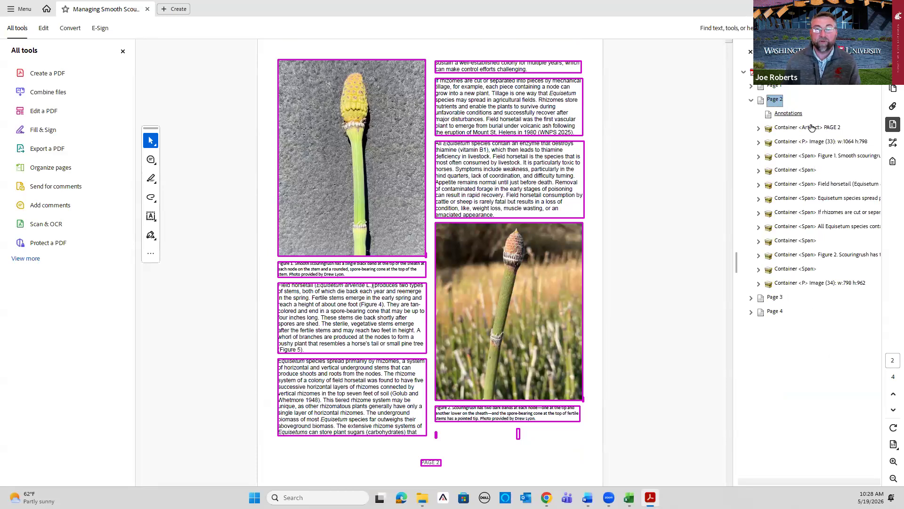
click(789, 114)
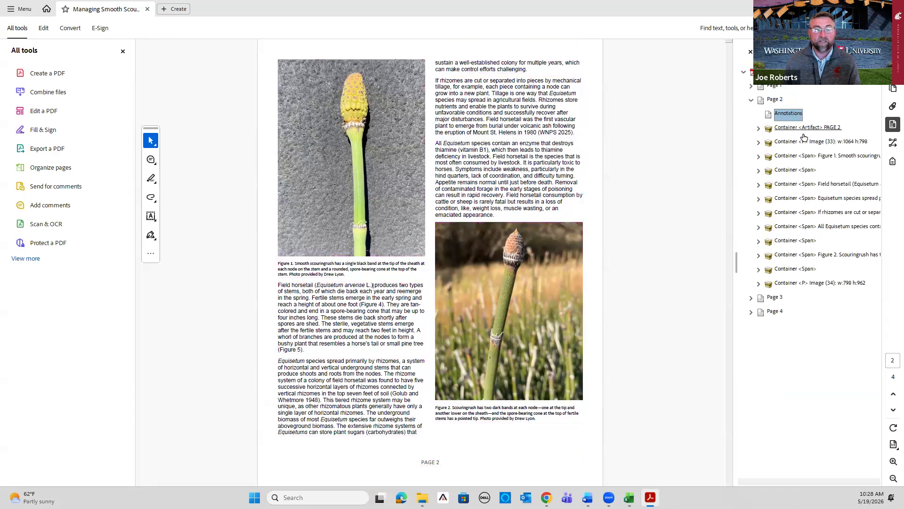
Move the PAGE 2 footer artifact container to the end of page 2's container list
click(803, 131)
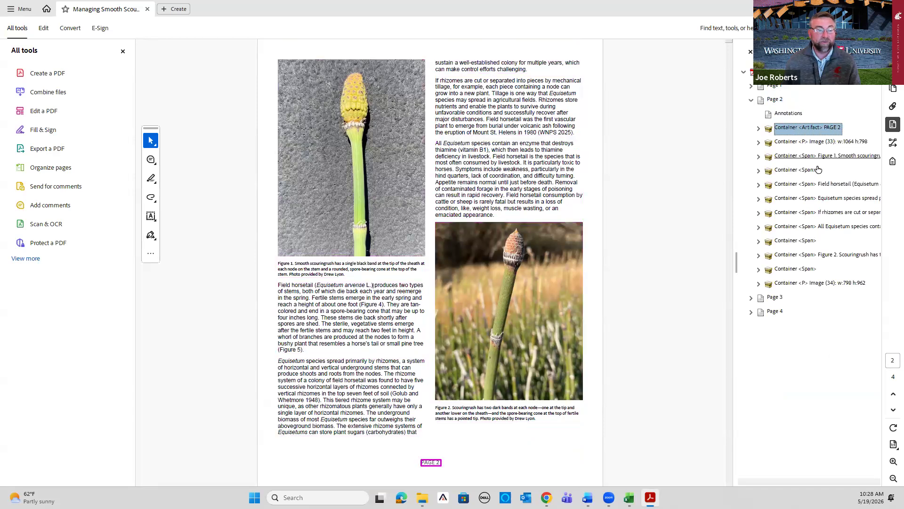
click(804, 141)
key(Up)
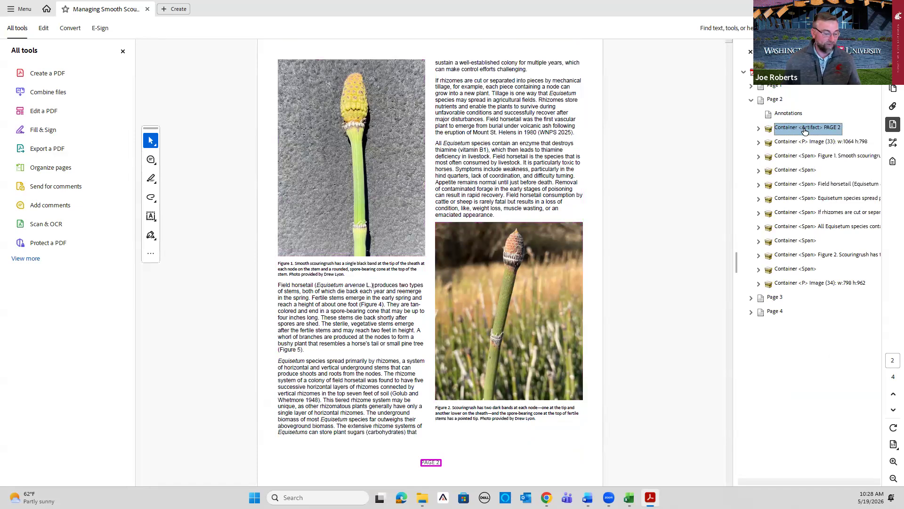
click(801, 285)
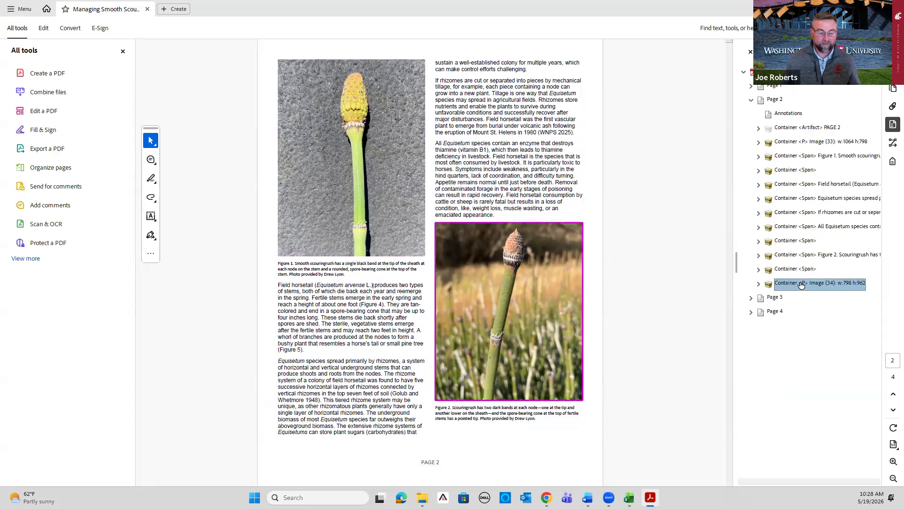
key(ctrl+v)
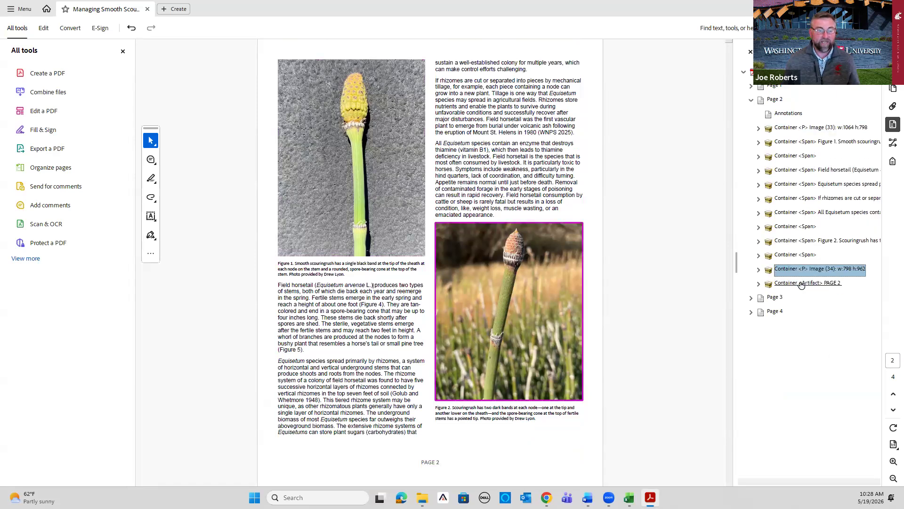
click(801, 285)
Check page 2's containers in order, from the Figure 1 photo down to the empty Span after the Figure 2 caption
click(813, 129)
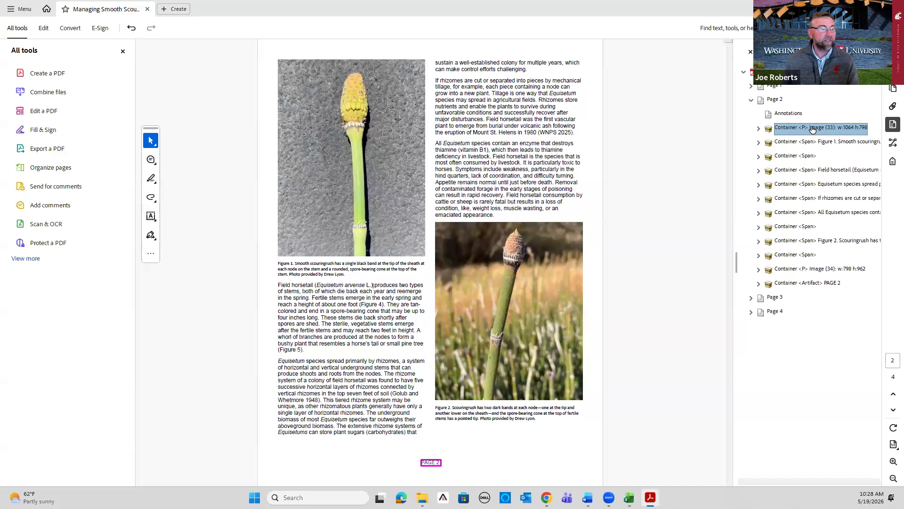
key(Down)
key(Down)
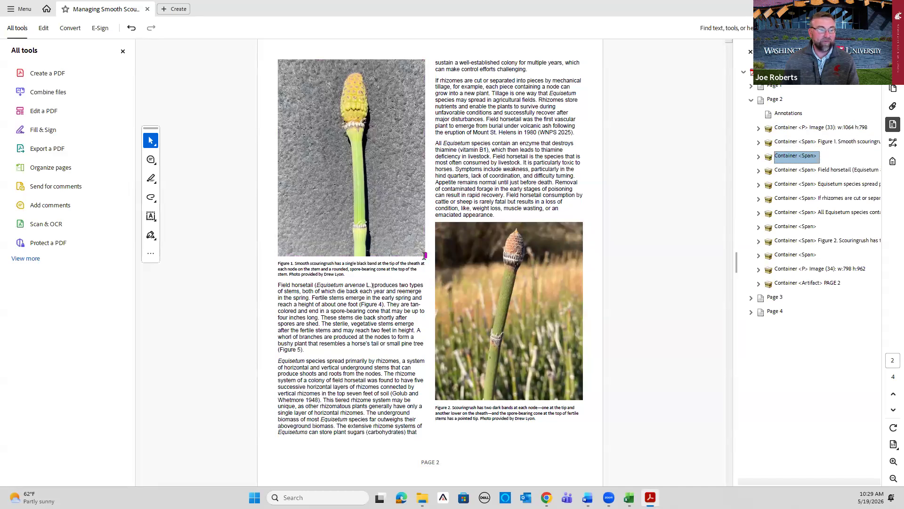
key(Down)
key(Down)
key(Down)
key(Down)
key(Down)
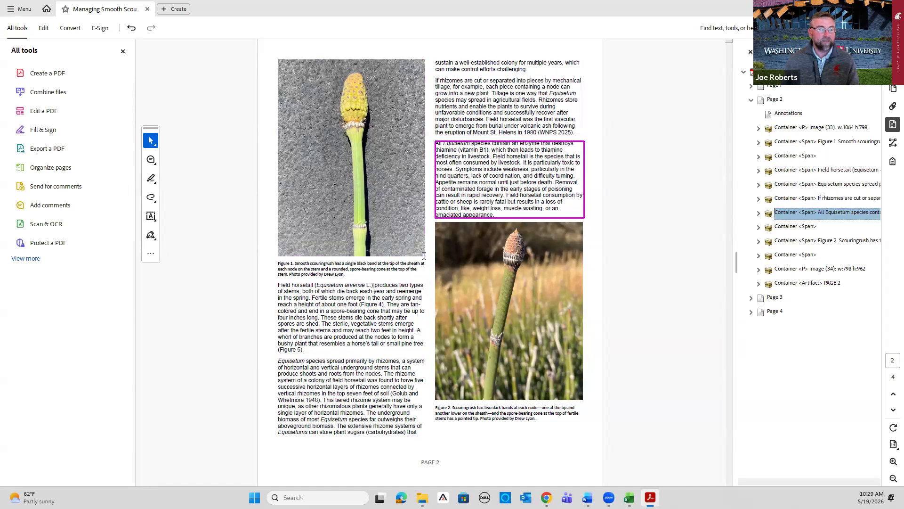
click(807, 240)
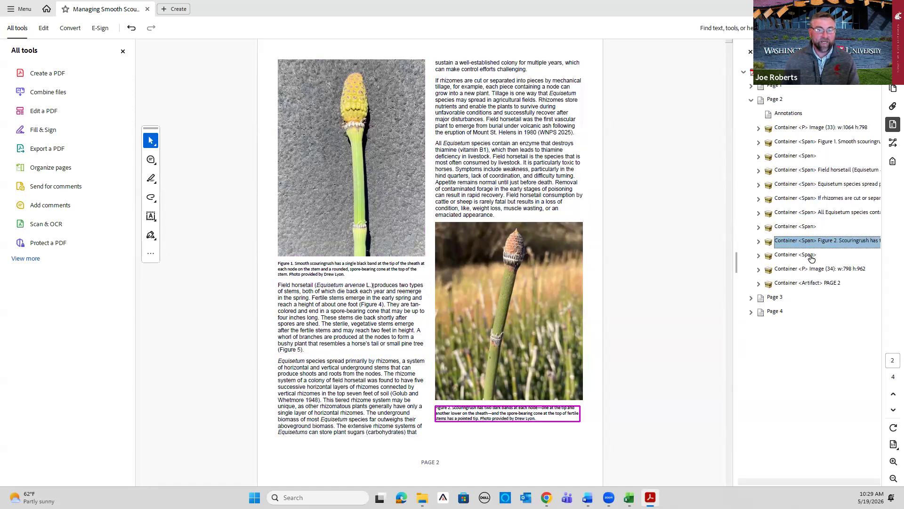
click(810, 256)
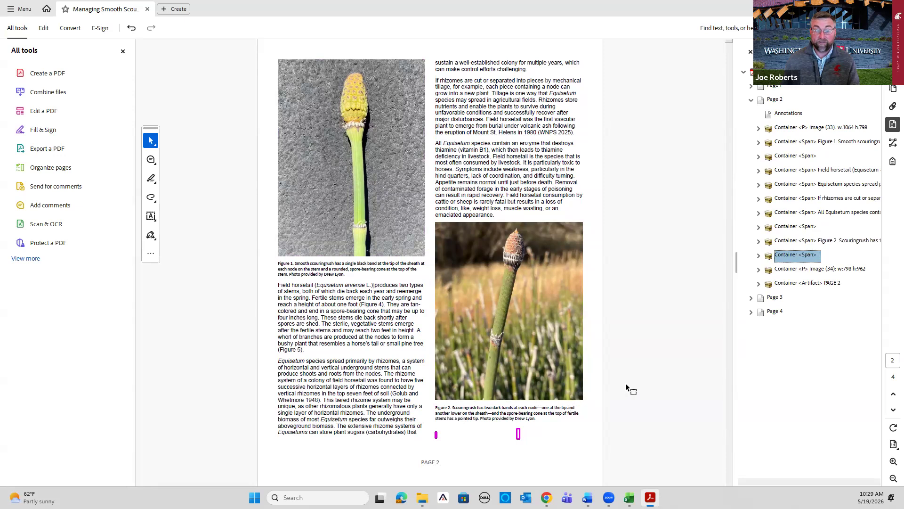
Recheck page 2's containers in reverse order, starting from the empty Span after the Figure 2 caption
key(Down)
key(Up)
key(Up)
key(Up)
key(Up)
key(Up)
key(Up)
key(Up)
key(Up)
key(Up)
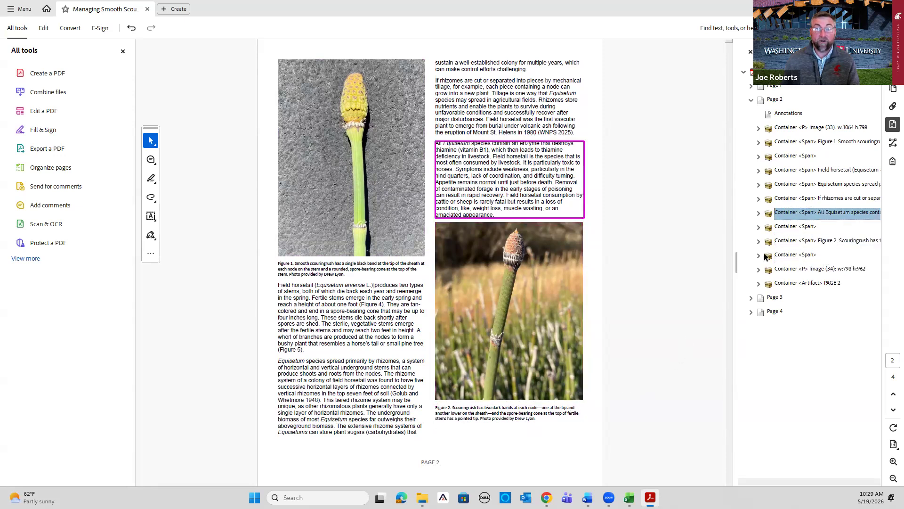
Convert page 2's three empty Span containers together into artifacts of type Layout
click(801, 156)
right_click(801, 159)
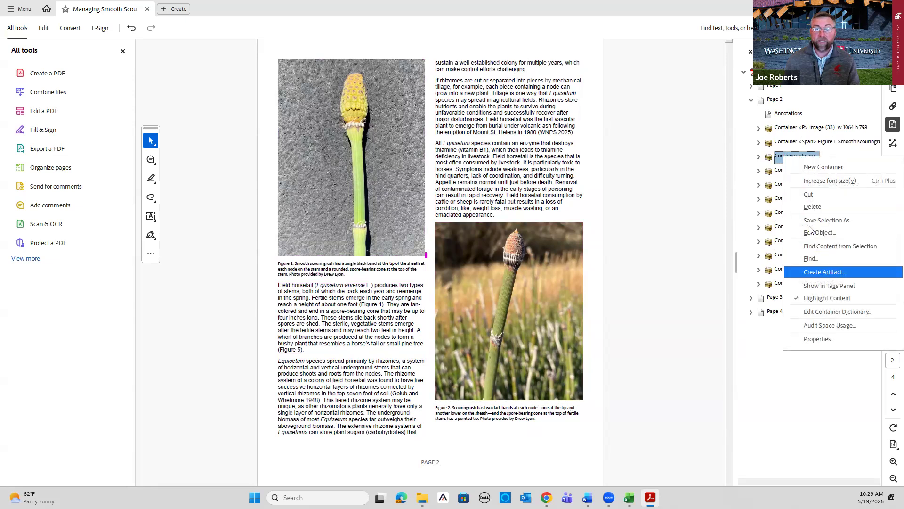
click(780, 157)
click(792, 170)
click(795, 158)
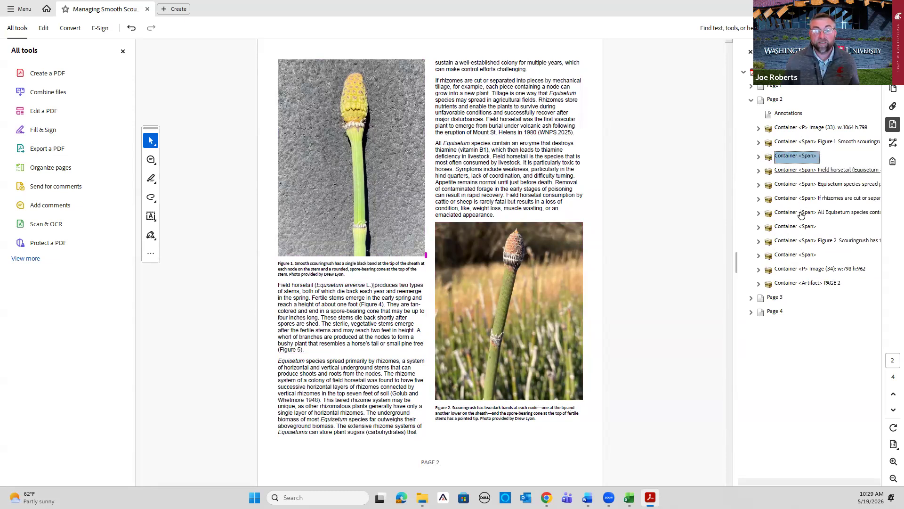
ctrl+click(799, 227)
ctrl+click(802, 258)
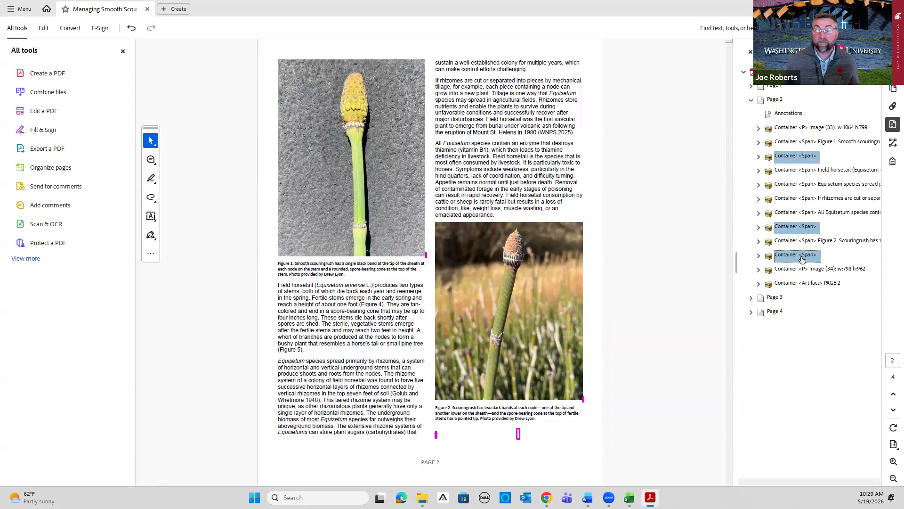
right_click(802, 259)
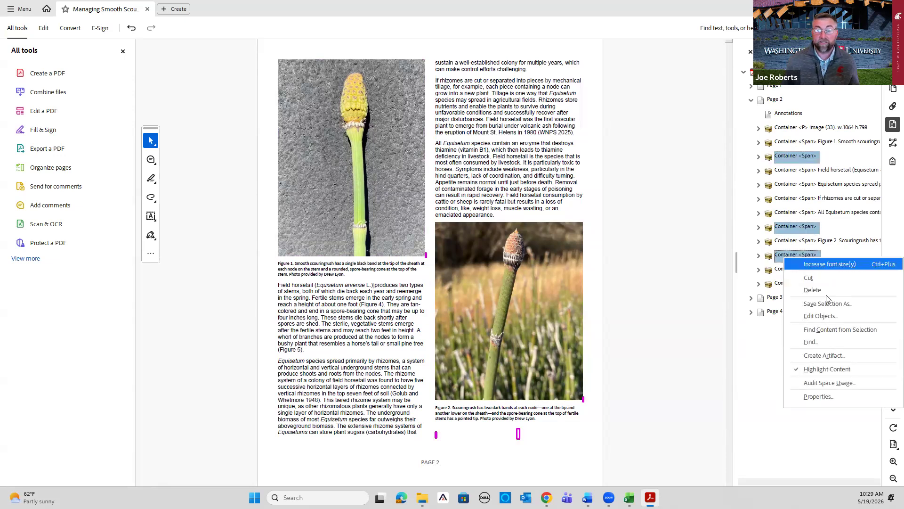
click(835, 358)
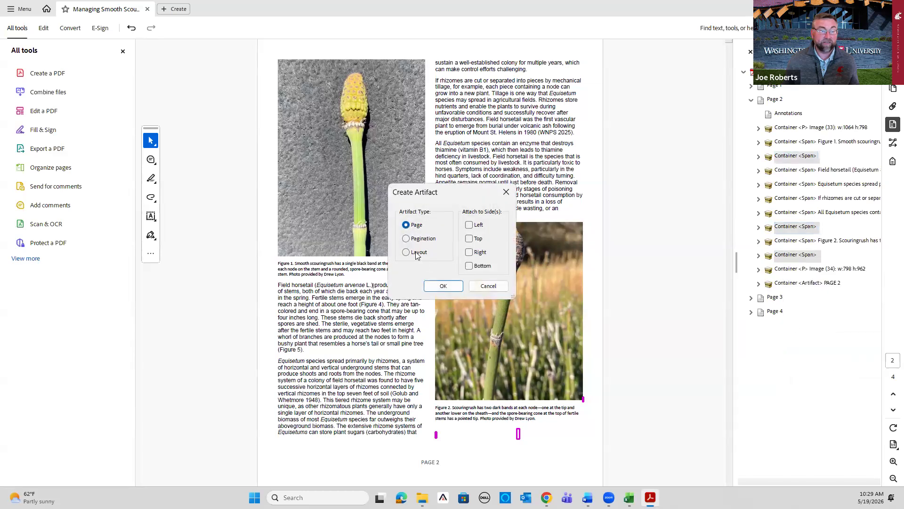
click(443, 285)
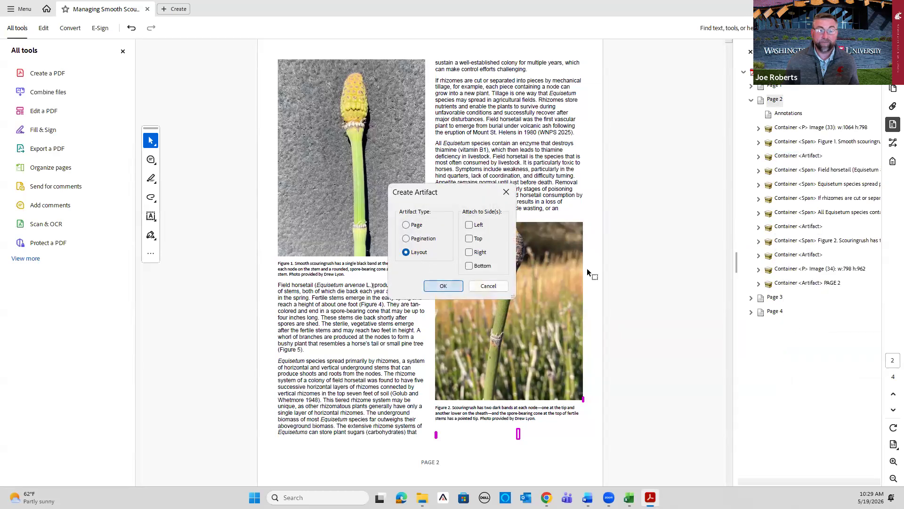
Delete the three empty artifact containers from page 2, keeping the PAGE 2 footer artifact
click(812, 156)
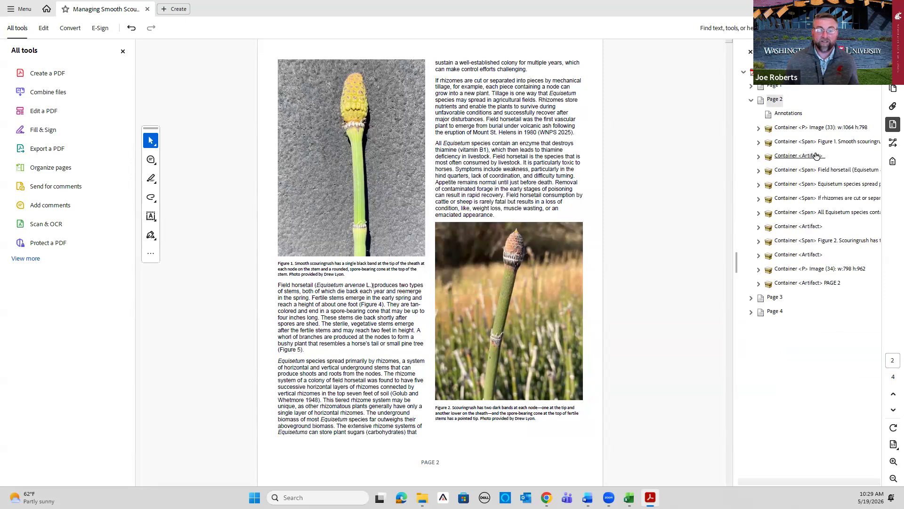
ctrl+click(812, 227)
ctrl+click(813, 256)
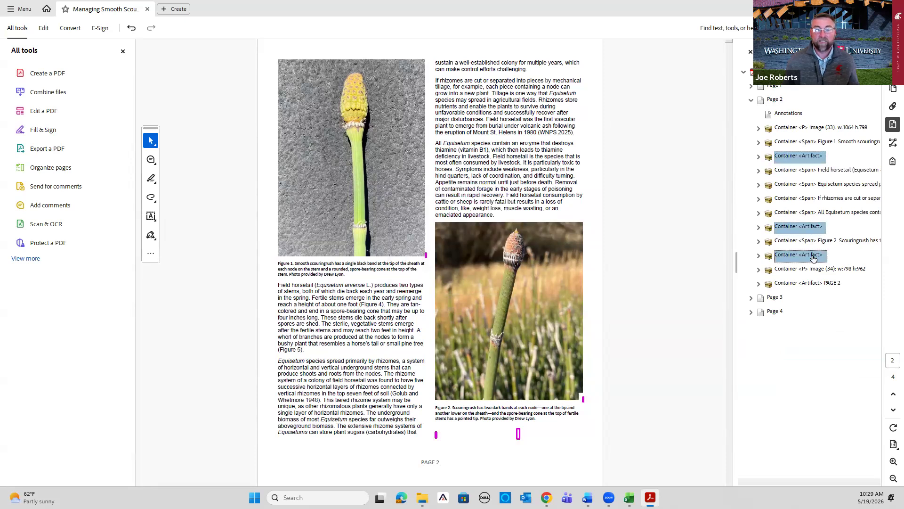
right_click(814, 259)
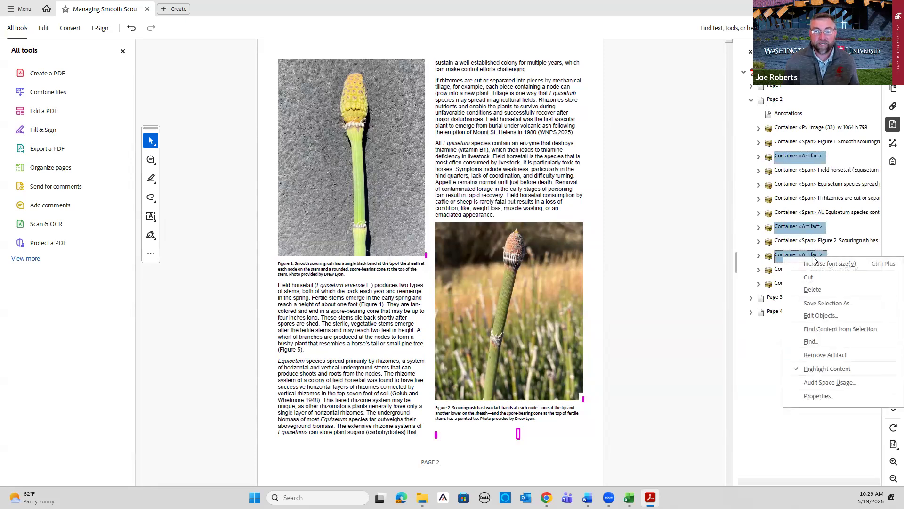
click(830, 290)
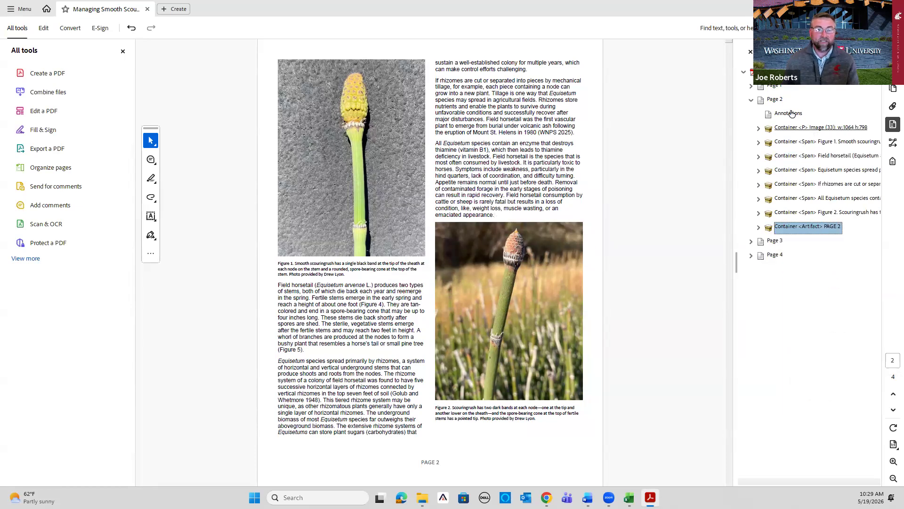
Collapse page 2, expand page 3's container list and select the PAGE 3 footer artifact container
click(751, 100)
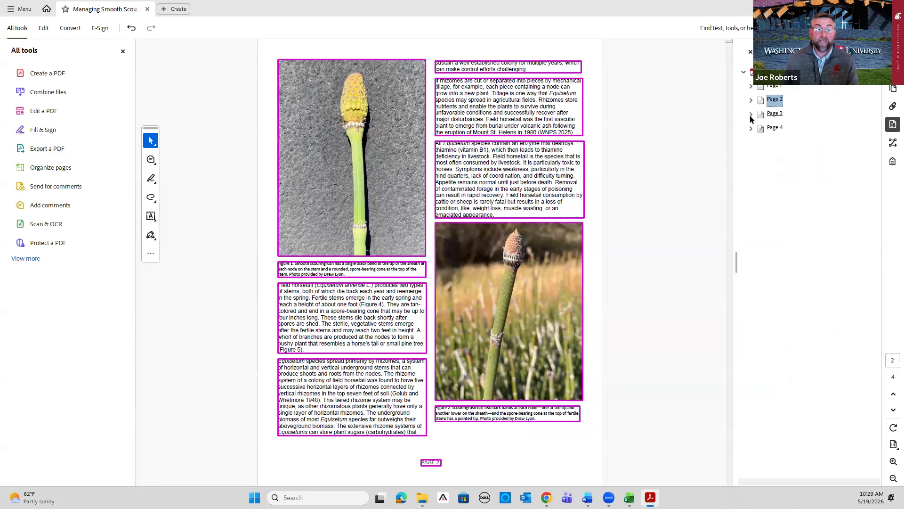
click(752, 115)
key(Down)
key(Down)
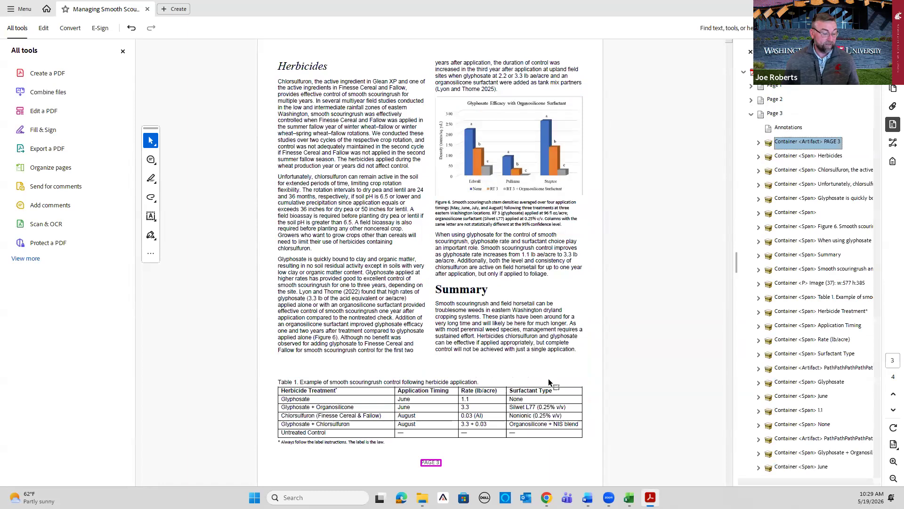
scroll(801, 222, down, 6)
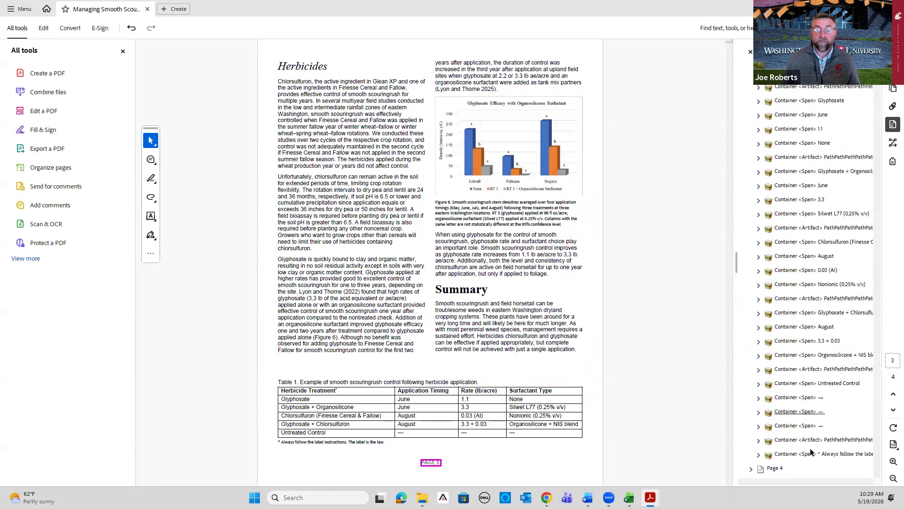
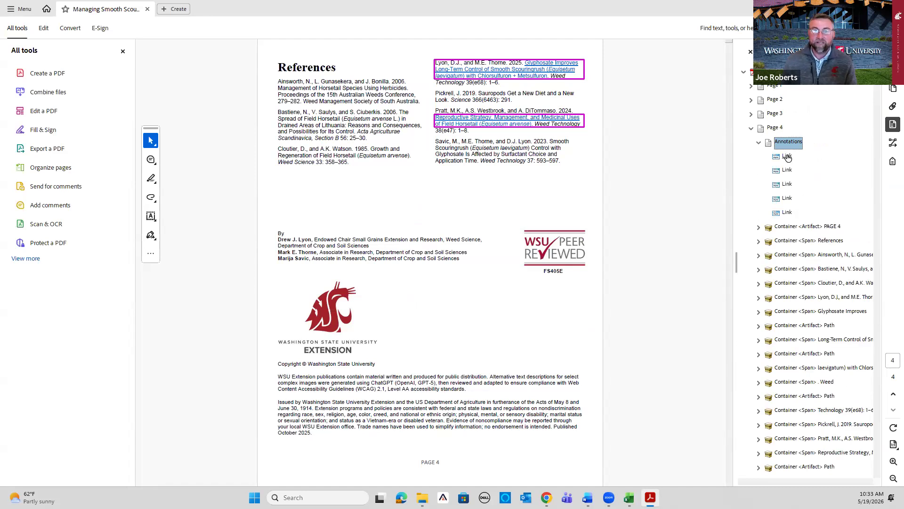
Check each of the five Link annotations on page 4, then collapse the page's Annotations group
click(787, 156)
click(787, 170)
click(788, 185)
click(788, 198)
click(788, 213)
click(789, 143)
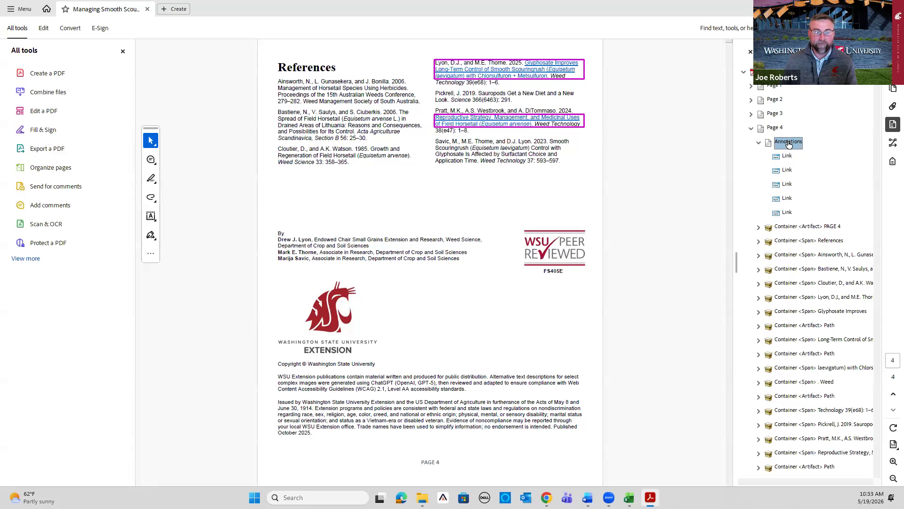
double_click(790, 142)
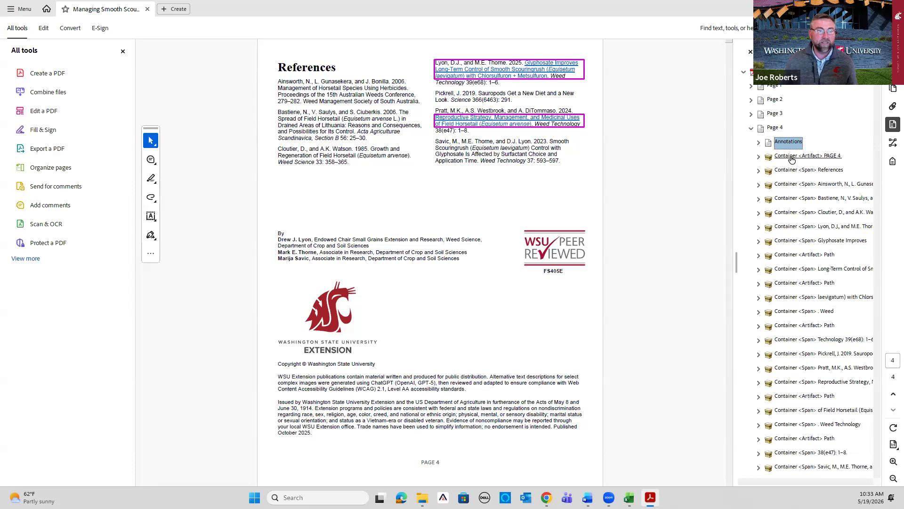
Move the PAGE 4 footer artifact container to the end of page 4's container list
click(791, 160)
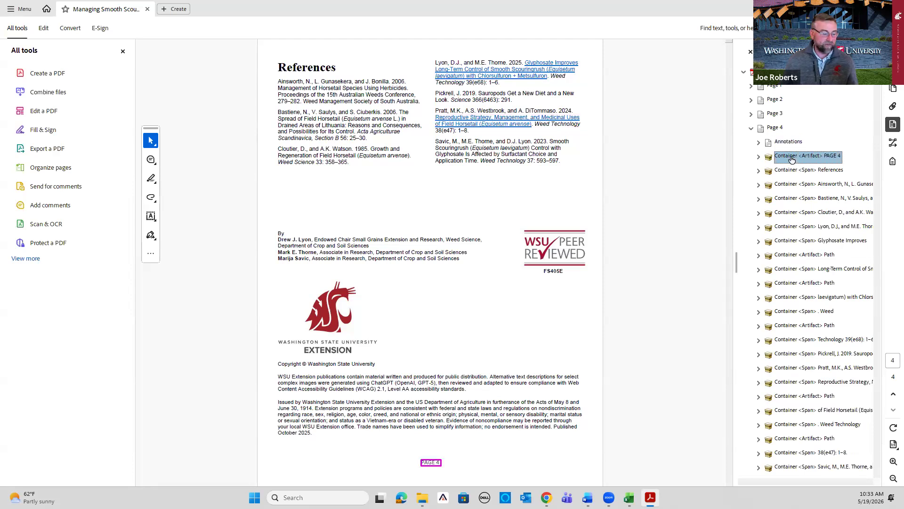
scroll(821, 426, down, 4)
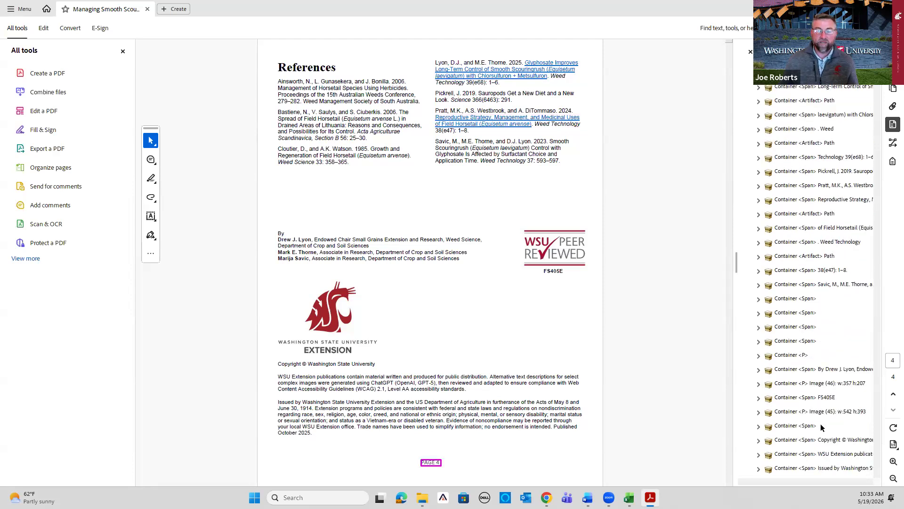
click(815, 469)
scroll(808, 164, up, 4)
Check page 4's containers in order, from the References heading down to the WSU Peer Reviewed logo image
click(808, 160)
key(Down)
key(Down)
key(Down)
key(Down)
key(Down)
key(Down)
key(Down)
key(Down)
key(Down)
key(Down)
key(Down)
key(Down)
key(Down)
key(Down)
key(Down)
key(Down)
key(Down)
key(Down)
key(Down)
key(Down)
key(Down)
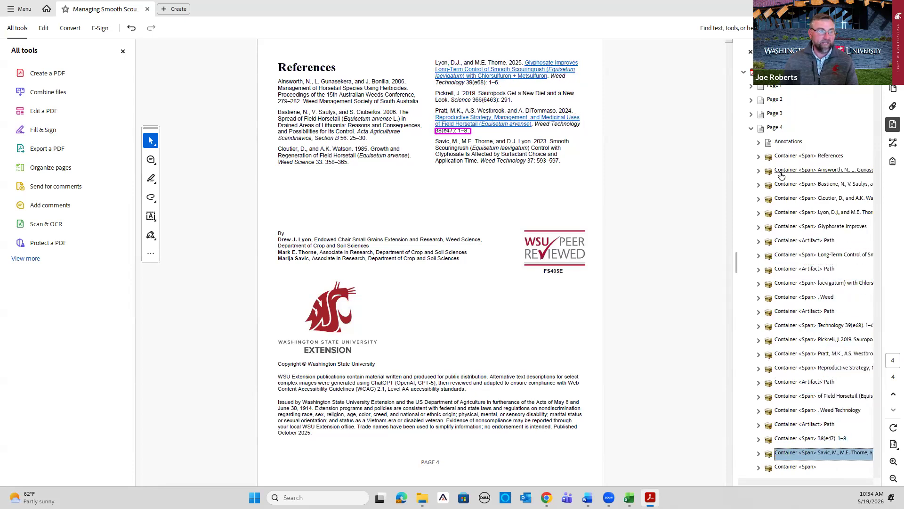
key(Down)
scroll(781, 179, down, 3)
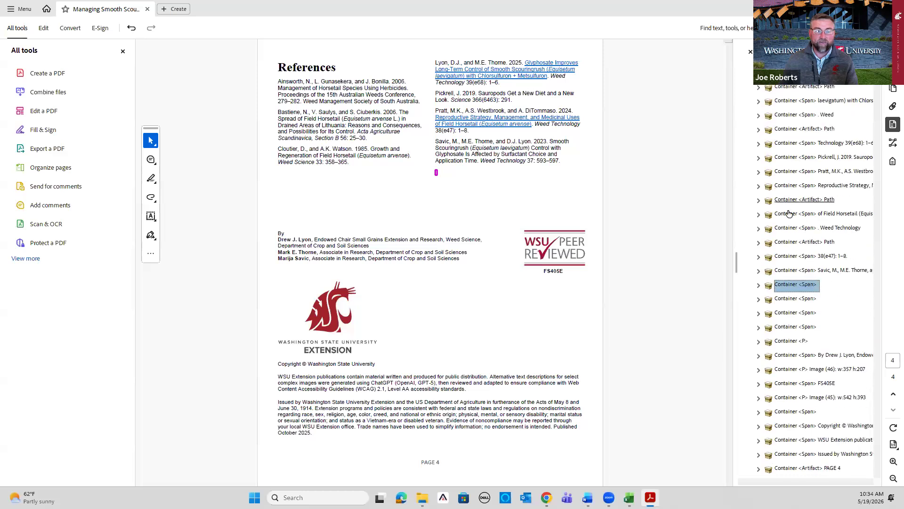
key(Down)
key(Down)
key(Down)
key(Down)
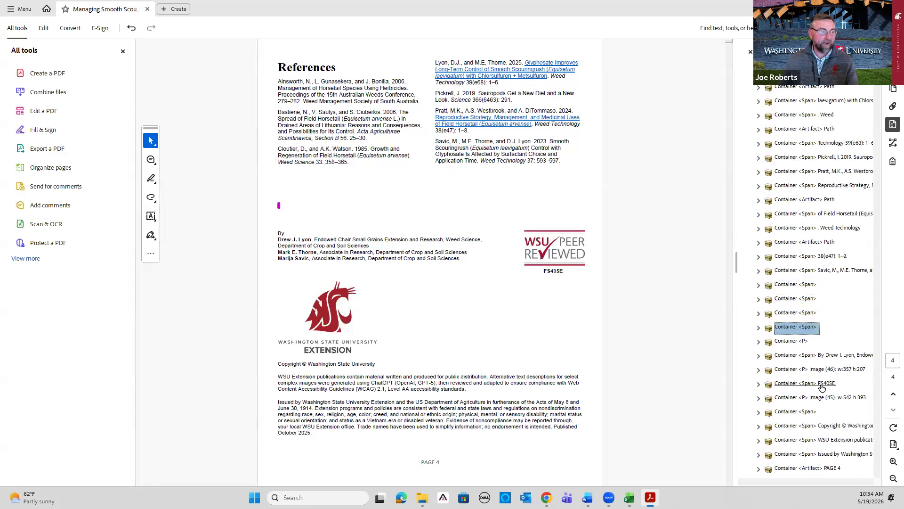
key(Down)
key(Down)
key(Down)
key(Down)
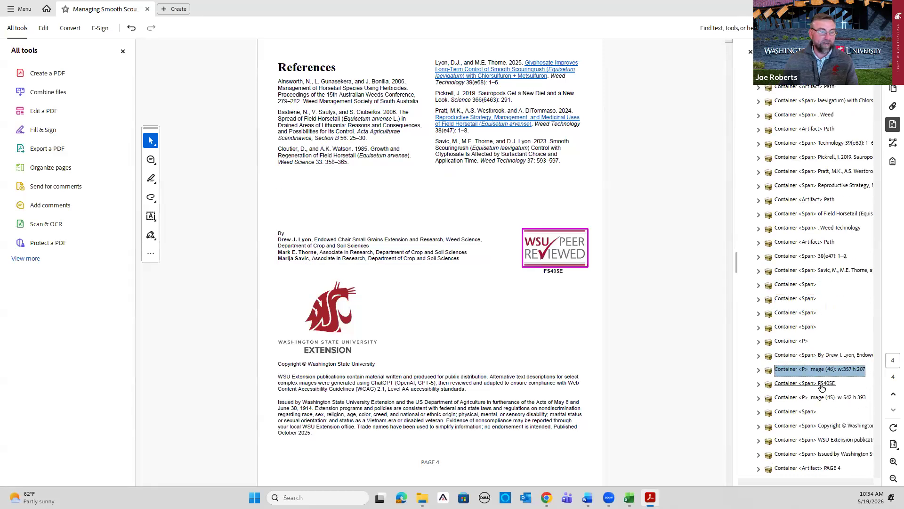
Convert the five consecutive empty Span and P containers and the empty Span after Image (45) on page 4 into artifacts
key(Down)
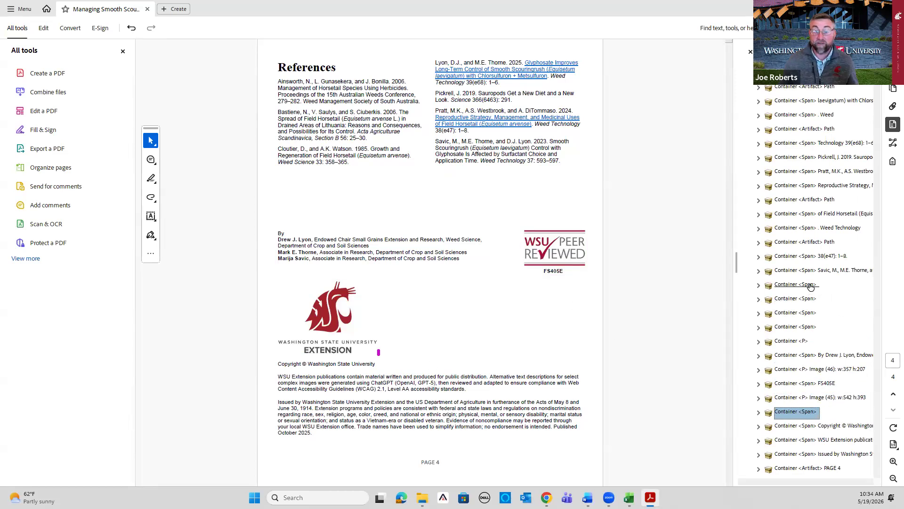
key(Up)
key(Up)
key(Up)
key(Up)
key(Up)
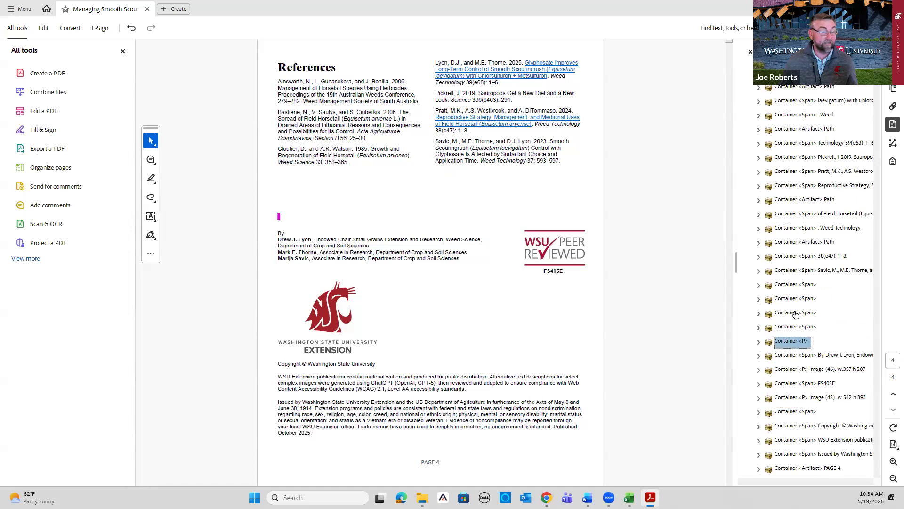
click(797, 285)
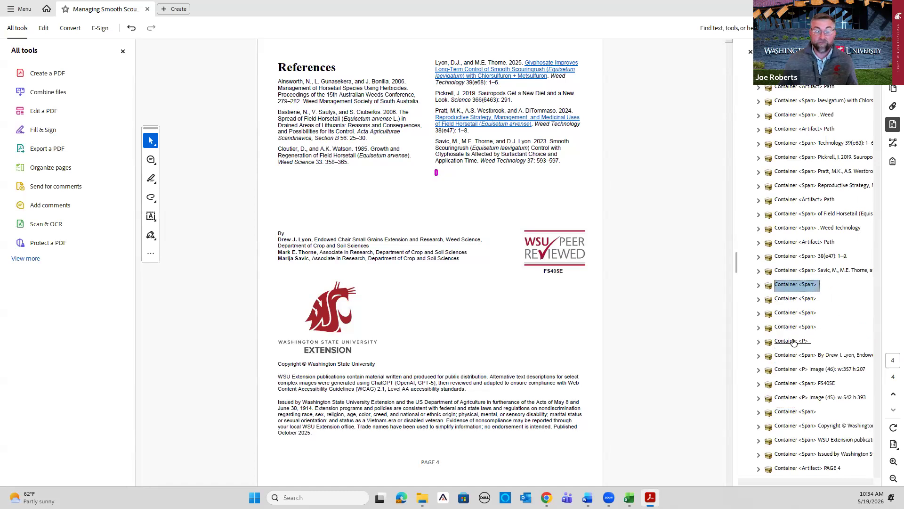
shift+click(793, 343)
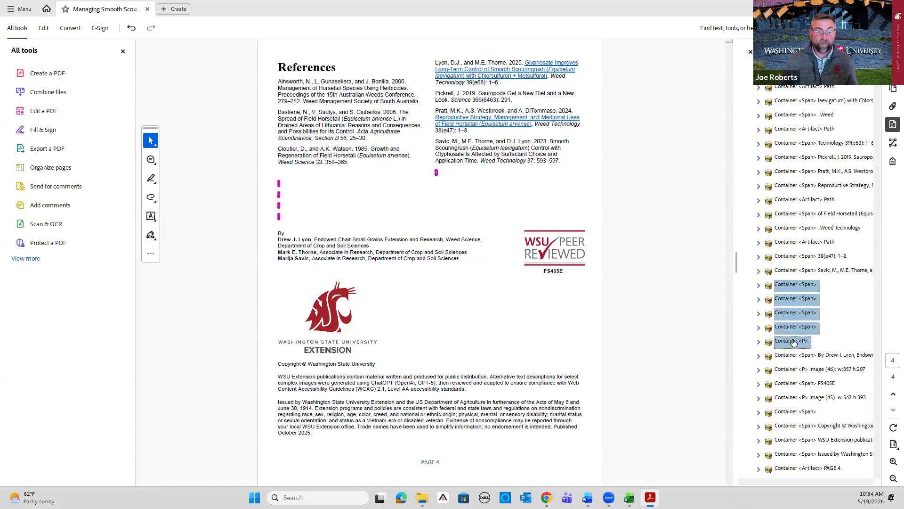
ctrl+click(810, 413)
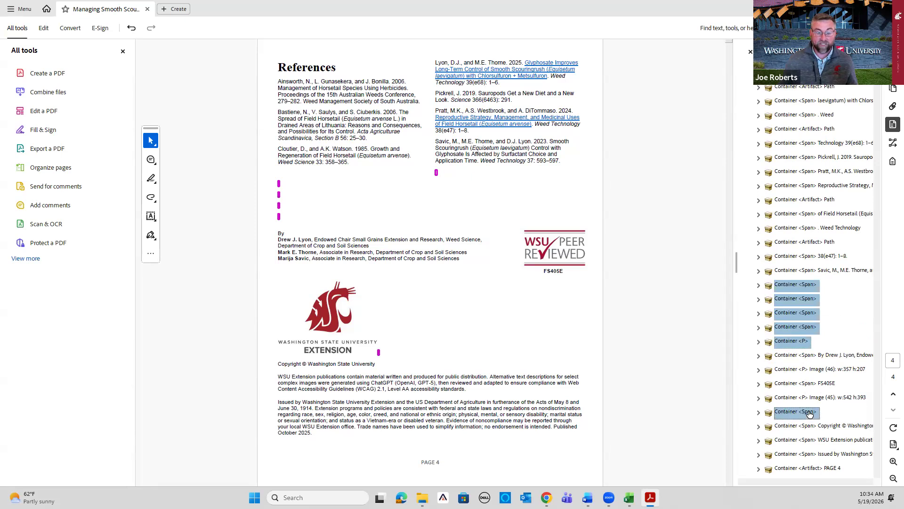
right_click(803, 290)
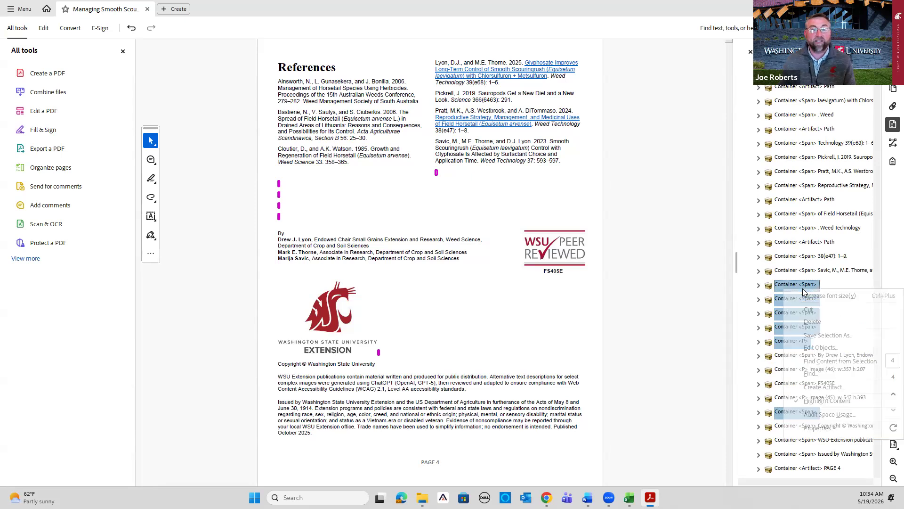
click(823, 388)
click(417, 253)
click(451, 286)
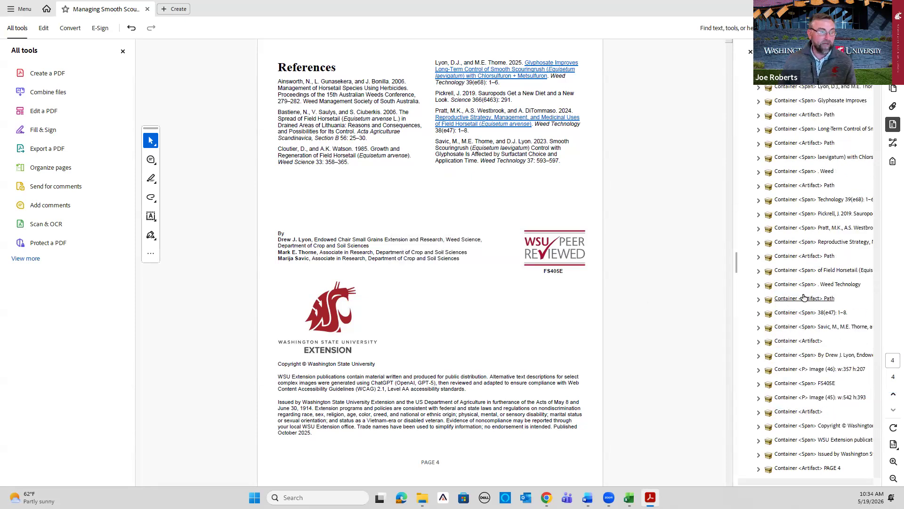
Delete the two empty Artifact containers before the author credits and after Image (45) on page 4
click(811, 342)
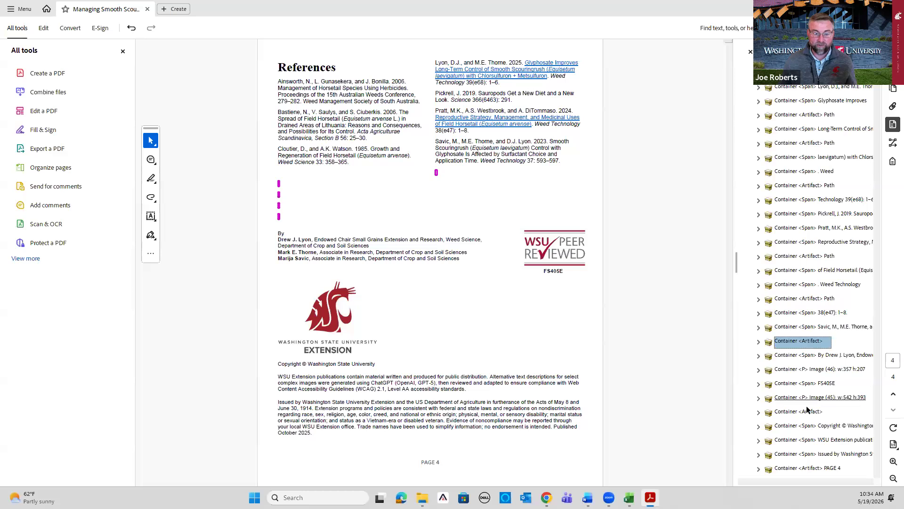
ctrl+click(806, 416)
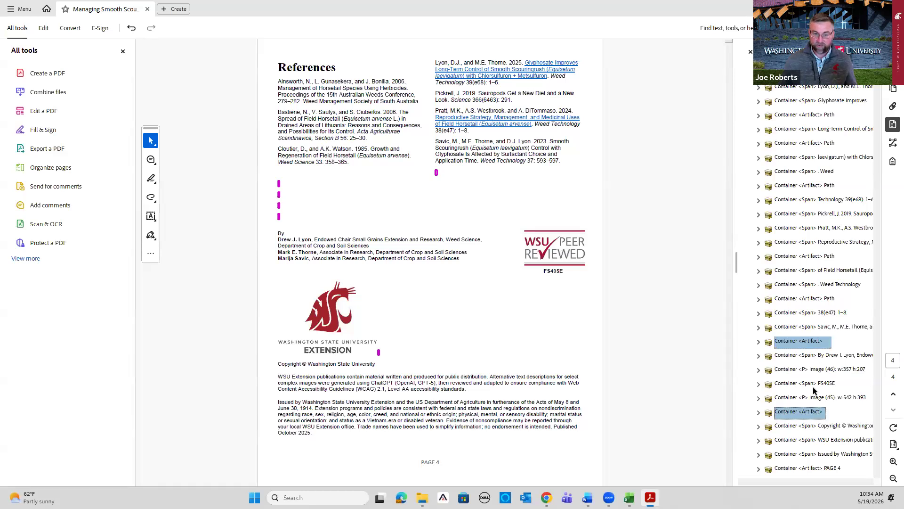
right_click(811, 414)
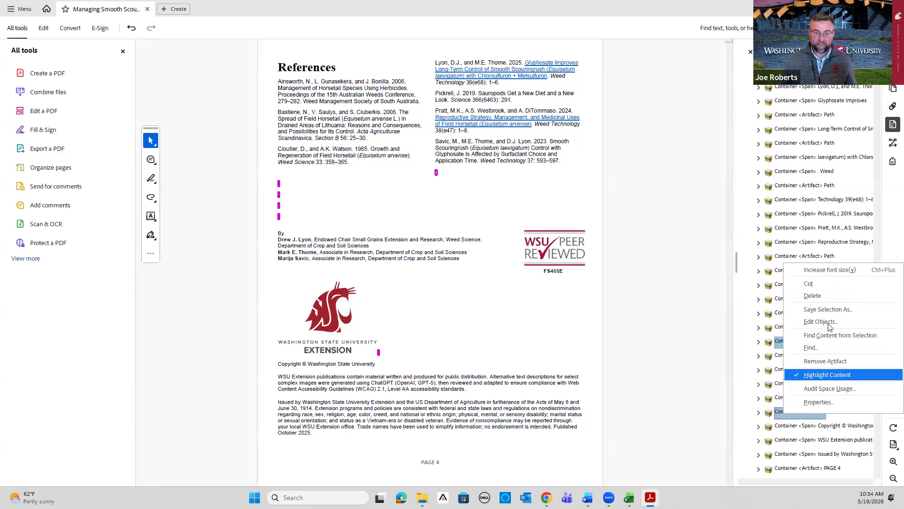
click(813, 296)
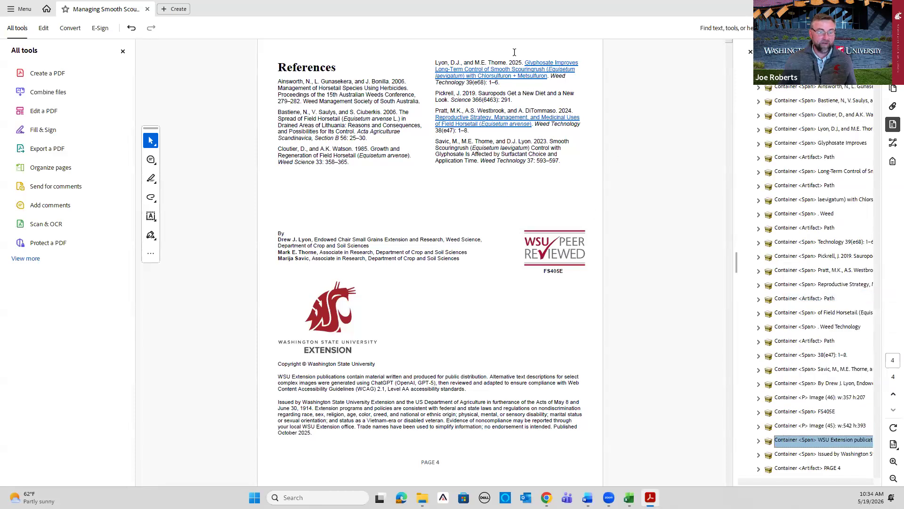
Examine the remaining page 4 containers around the Extension logo, copyright line and publication statement
click(828, 387)
key(Down)
key(Down)
key(Down)
key(Down)
key(Up)
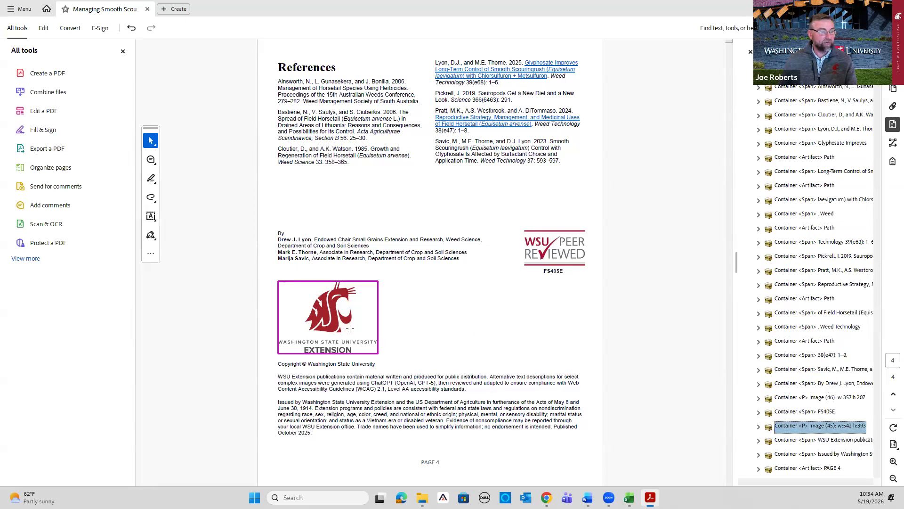
key(Down)
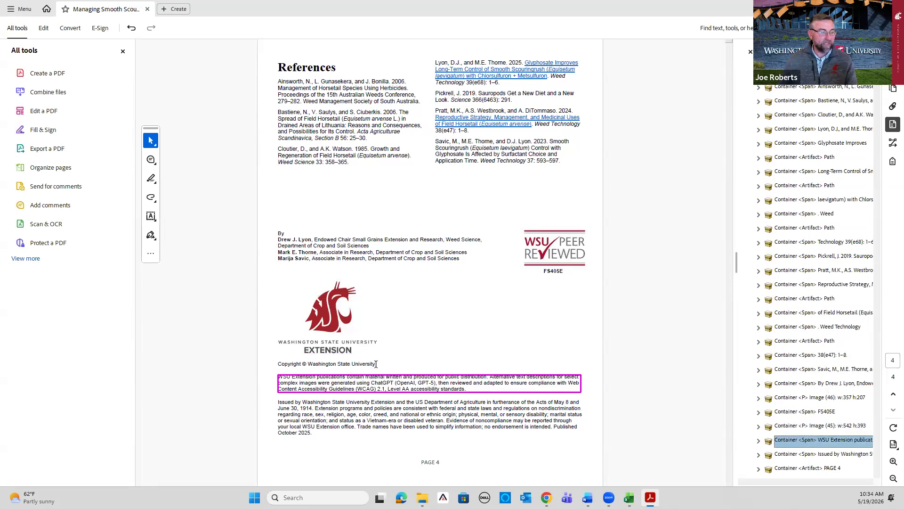
key(Up)
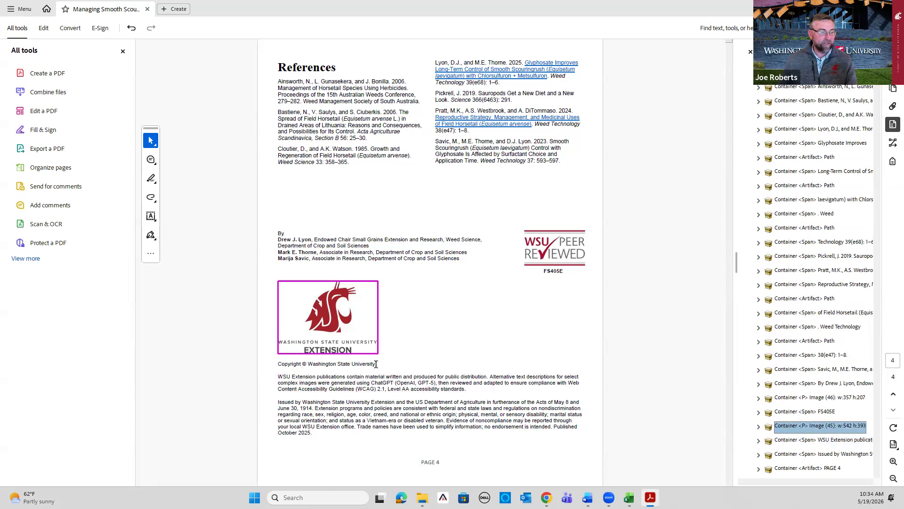
key(Down)
key(Down)
Save the PDF and expand page 4 in the content tree again
click(23, 10)
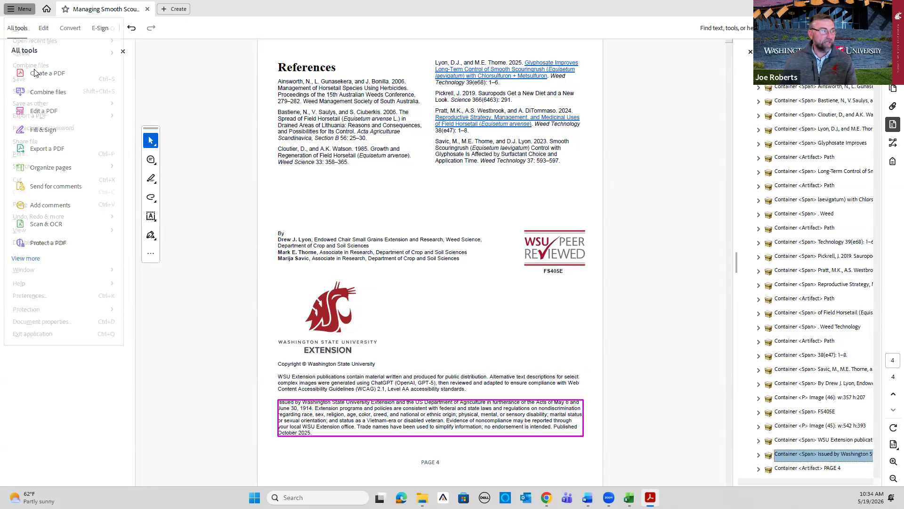
click(34, 79)
click(752, 128)
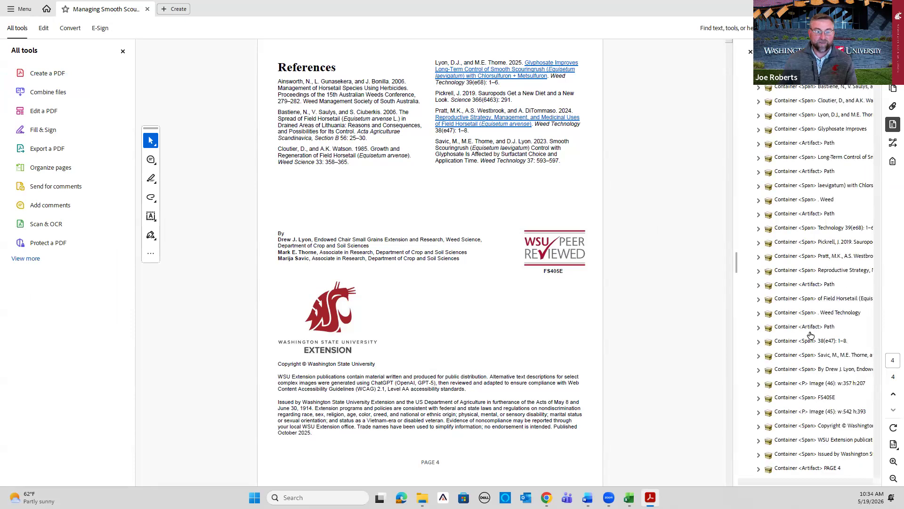
Recheck the order of the last page 4 containers through the "Issued by Washington State University" statement, and collapse page 4
click(813, 314)
click(811, 329)
key(Down)
key(Down)
key(Down)
key(Down)
key(Down)
key(Down)
key(Down)
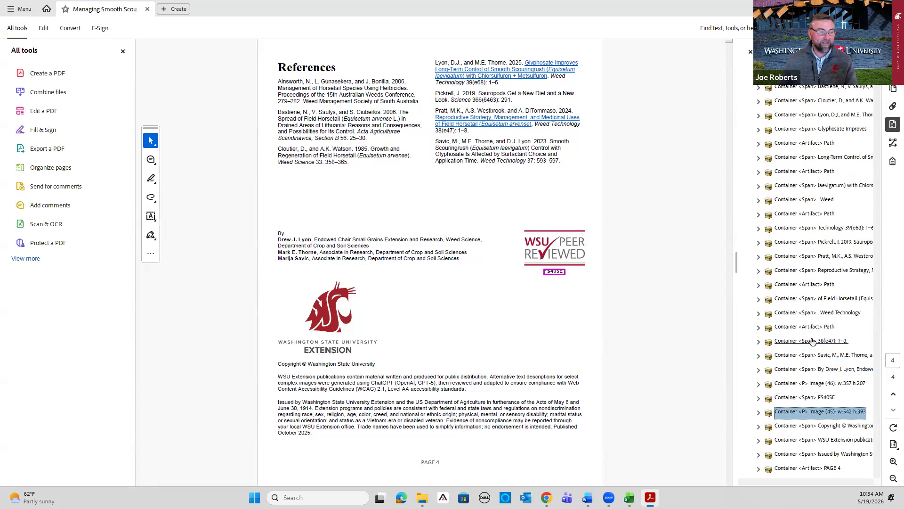
key(Down)
key(Down)
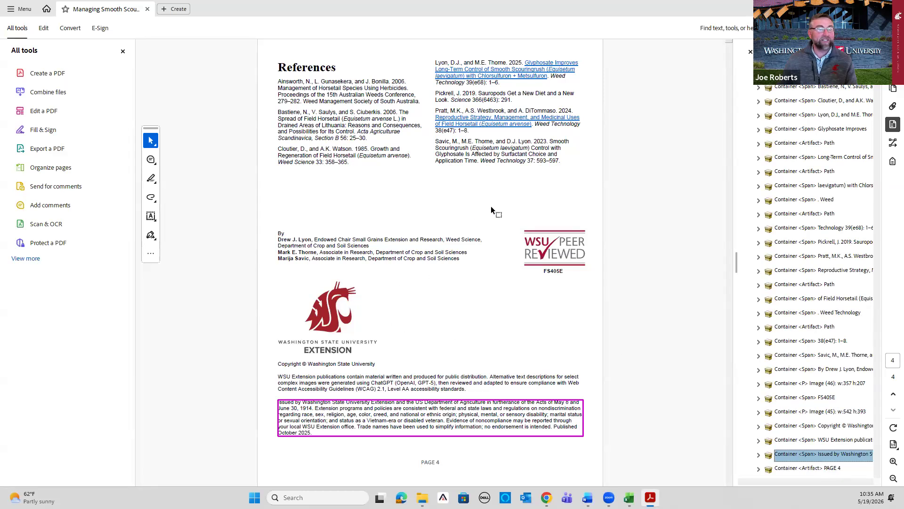
scroll(829, 181, up, 3)
click(750, 129)
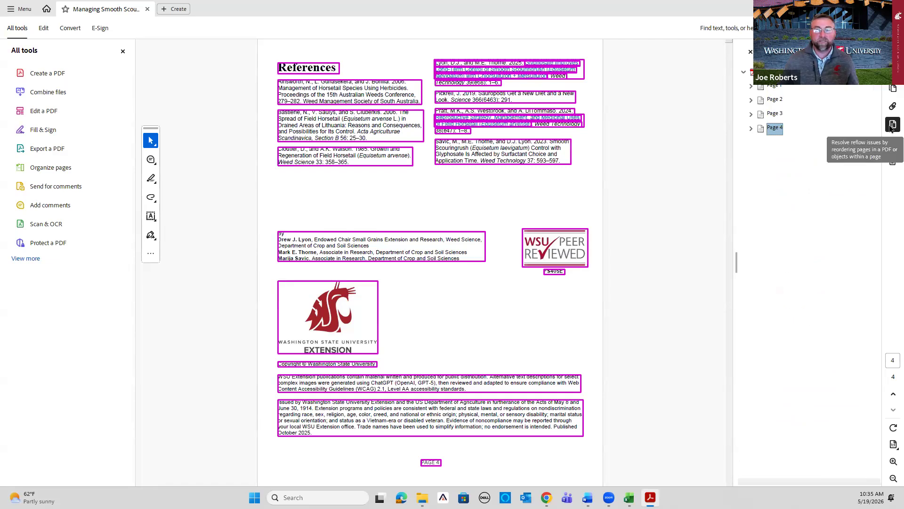
Switch to the Excel remediation checklist, mark "Content (resolve reflow)" for FS405E with x, and view the "Fix Tags in PDF" note
key(alt+Tab)
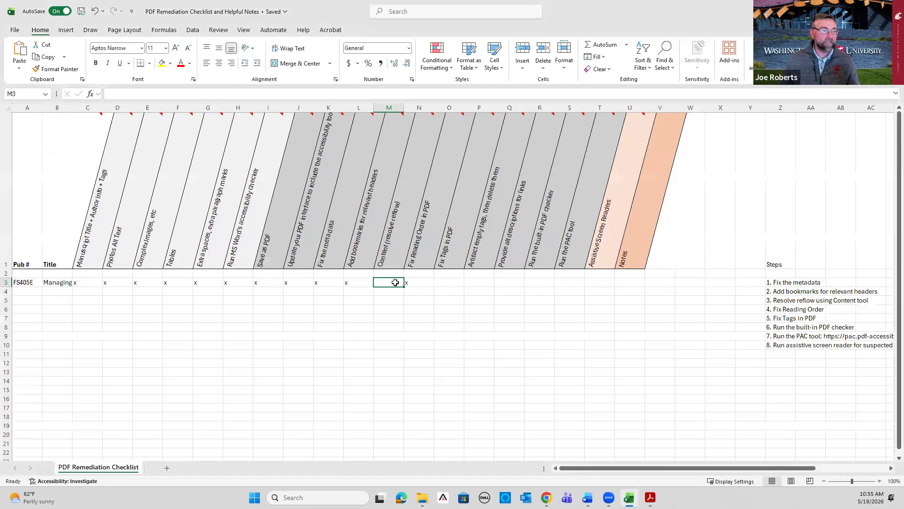
text(x)
click(450, 283)
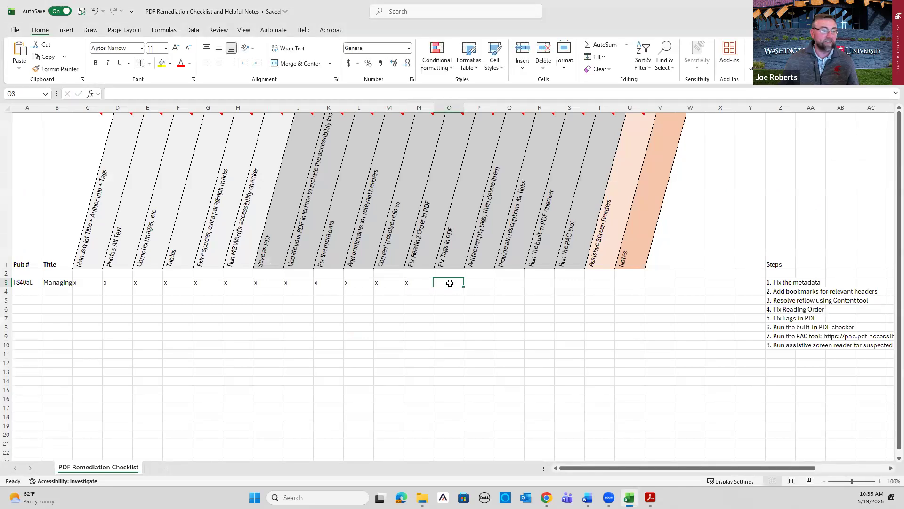
mouse_move(451, 254)
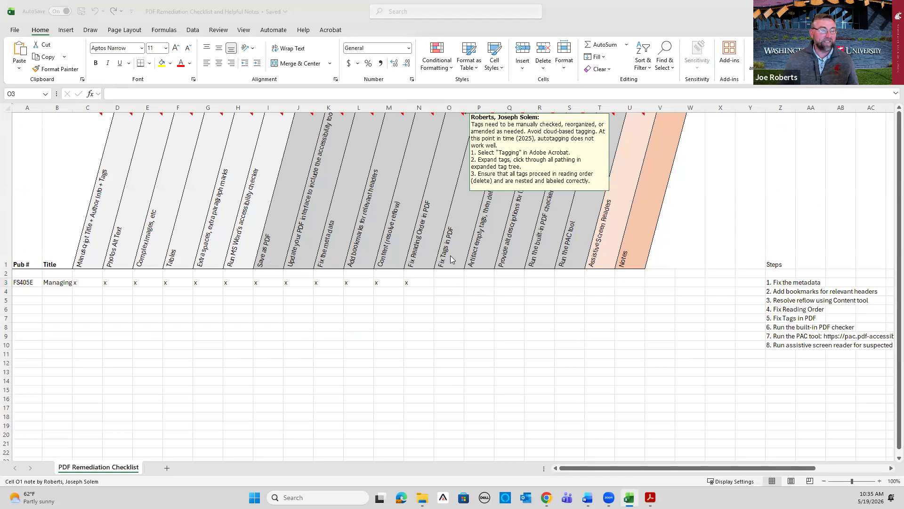
Switch back to the PDF in Acrobat, return to page 1 and show the accessibility tags tree instead of the content tree
key(alt+Tab)
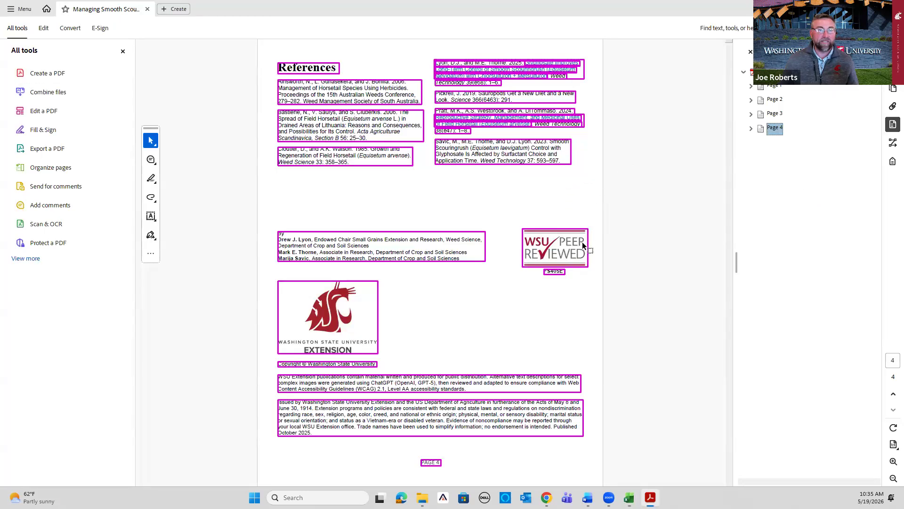
scroll(582, 242, up, 2)
scroll(719, 213, up, 8)
scroll(719, 213, up, 15)
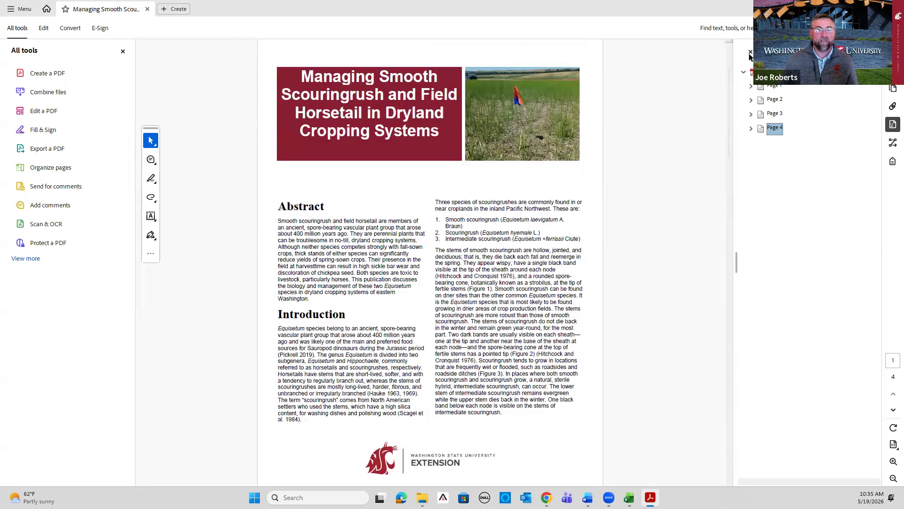
click(750, 53)
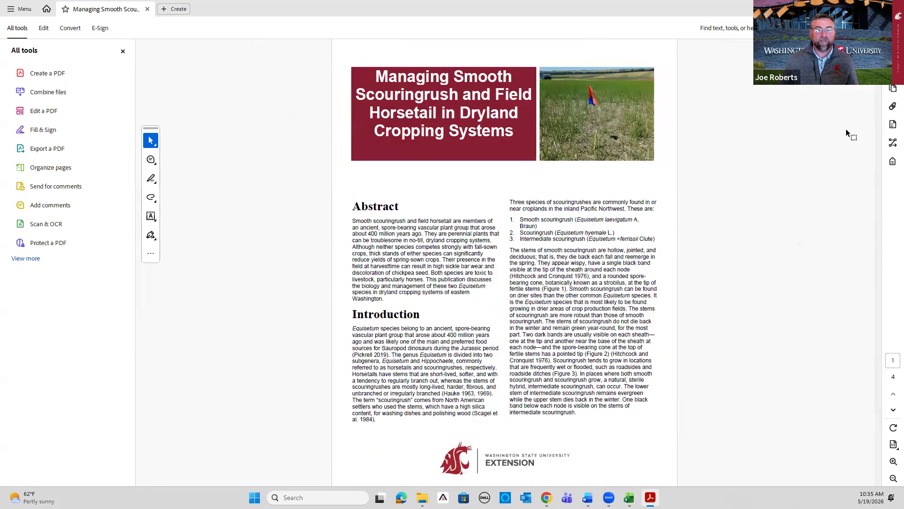
click(892, 162)
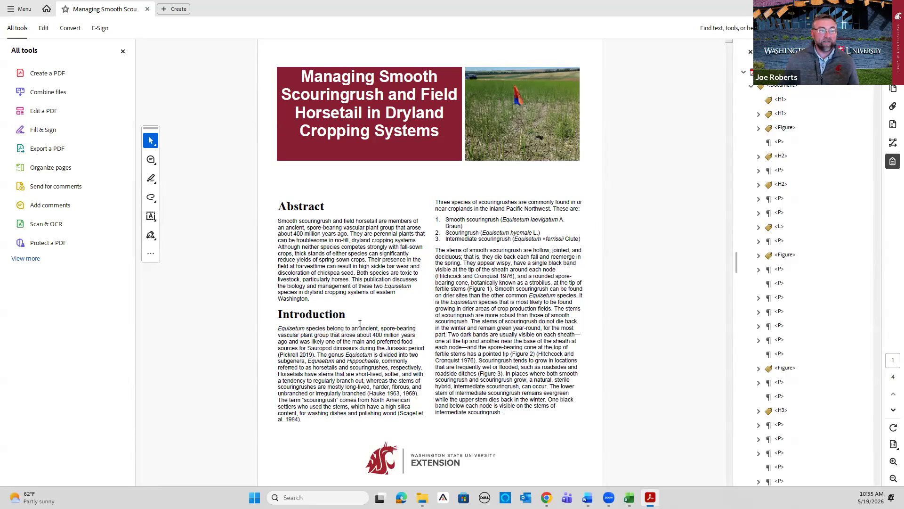
Examine the tags tree, checking a Figure tag on page 3 and the opening H1, Figure and P tags against the page
scroll(779, 141, down, 7)
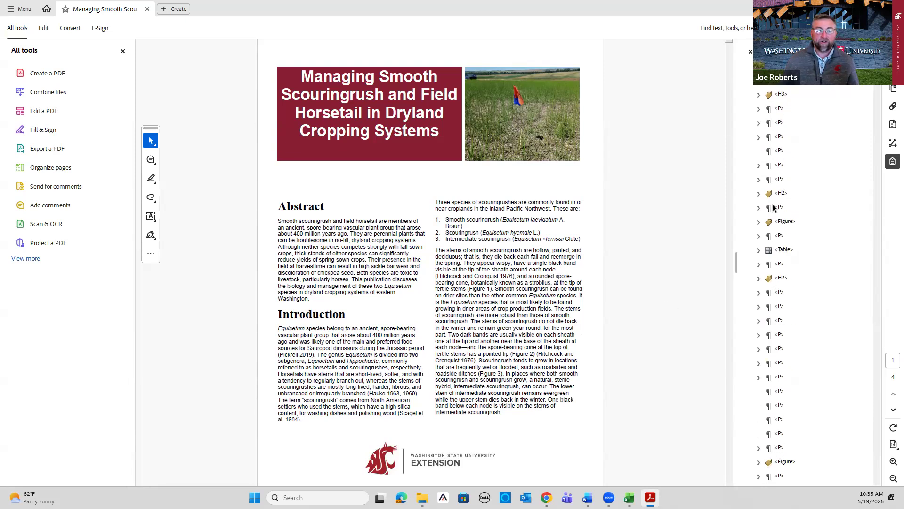
click(784, 224)
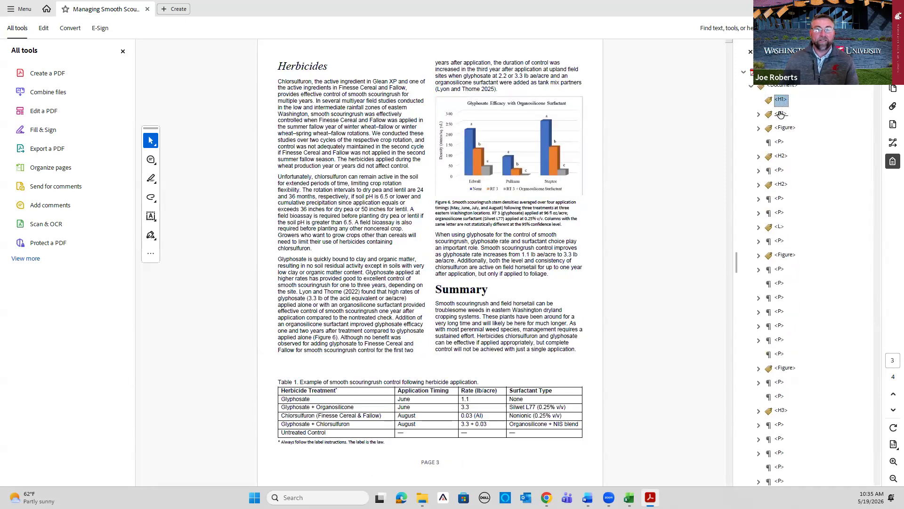
click(781, 113)
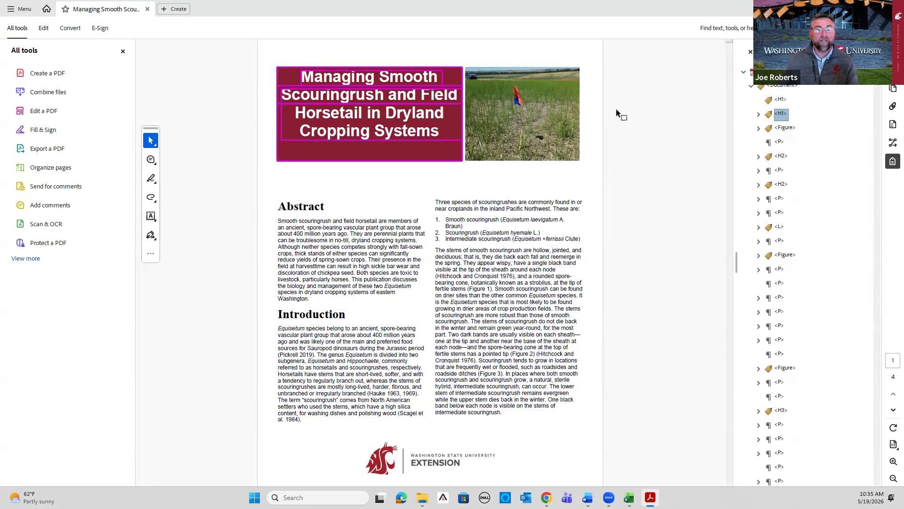
key(Down)
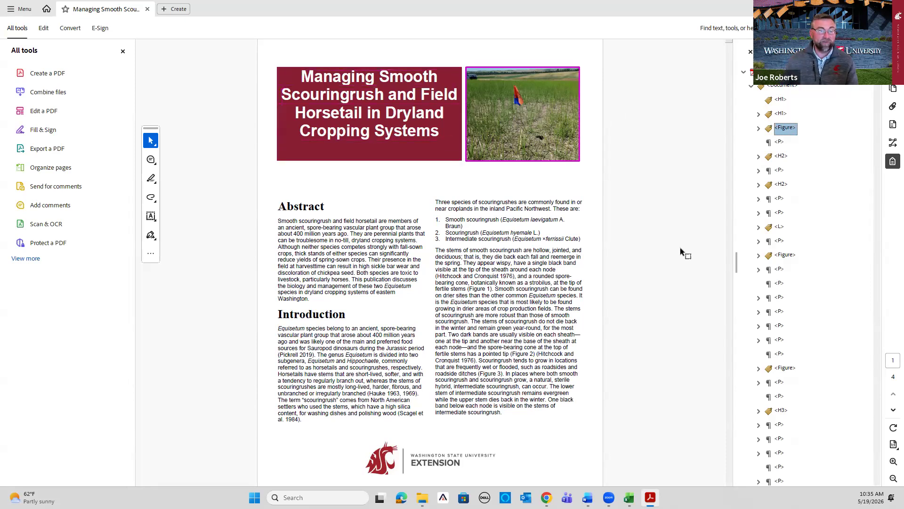
key(Down)
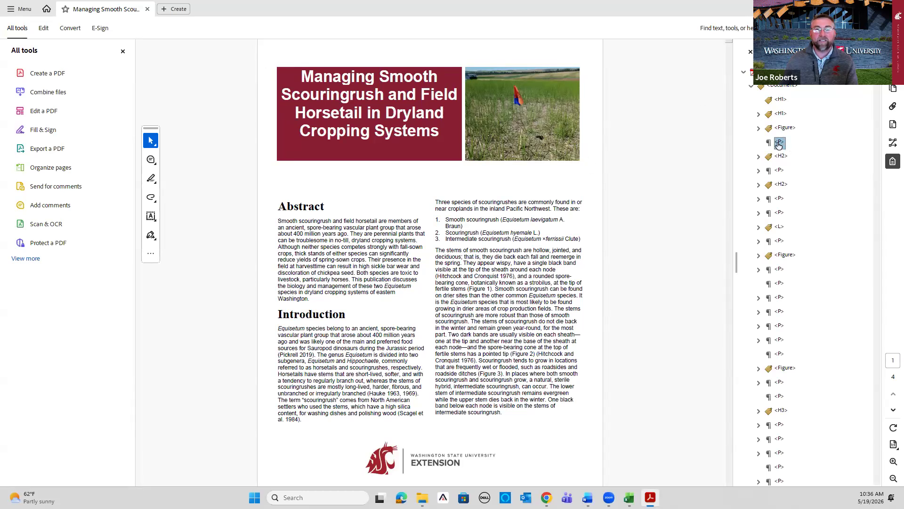
Examine the childless P tags in the tags tree and compare them with the Figure 2 caption tag and the title photo's Figure tag
click(779, 283)
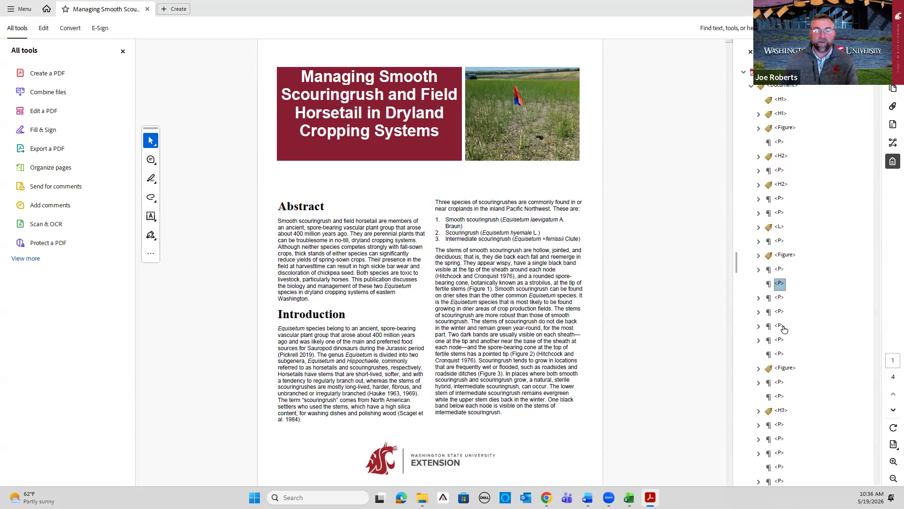
click(780, 354)
click(777, 398)
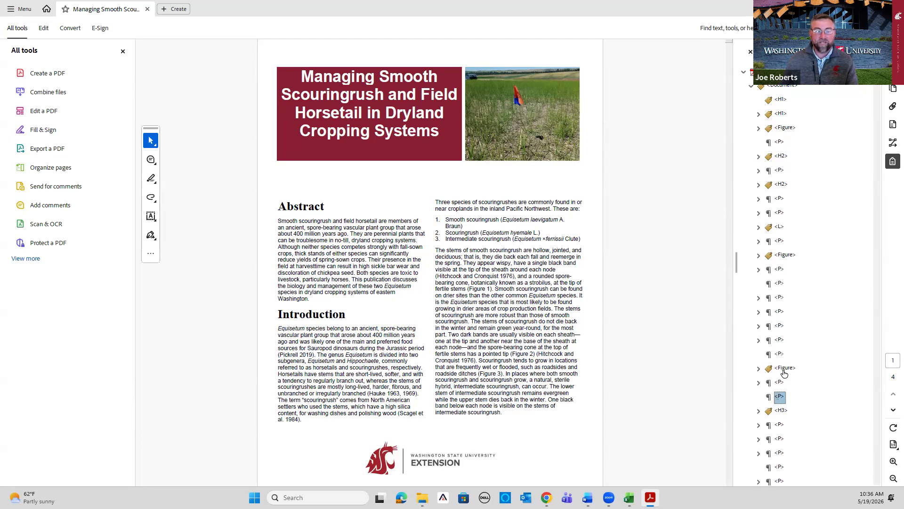
ctrl+click(780, 354)
ctrl+click(780, 283)
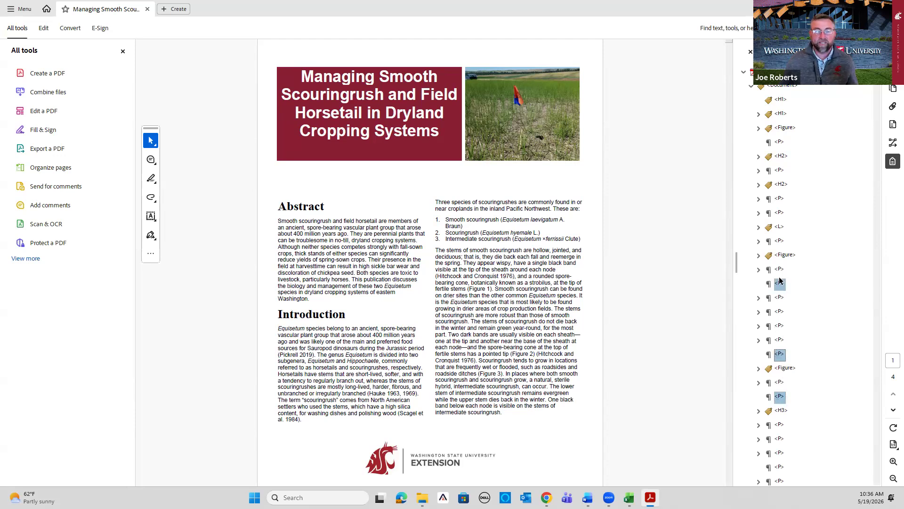
ctrl+click(776, 144)
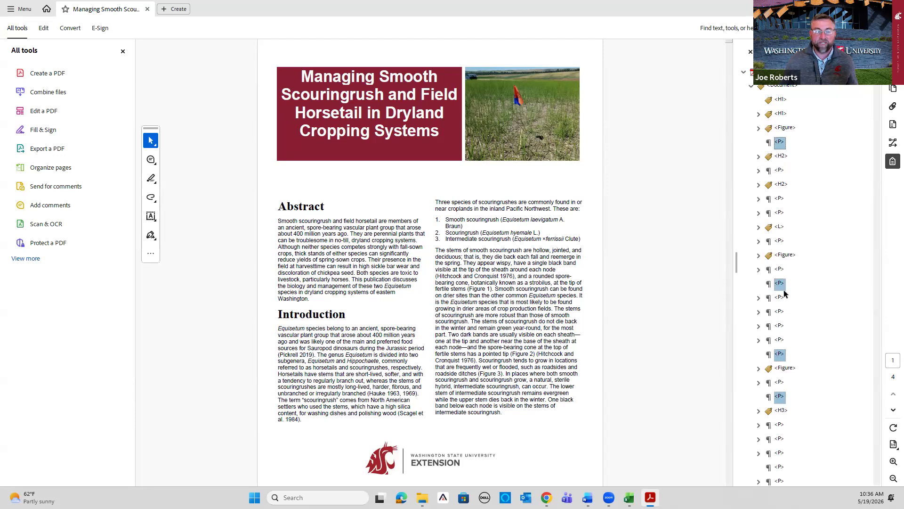
click(780, 355)
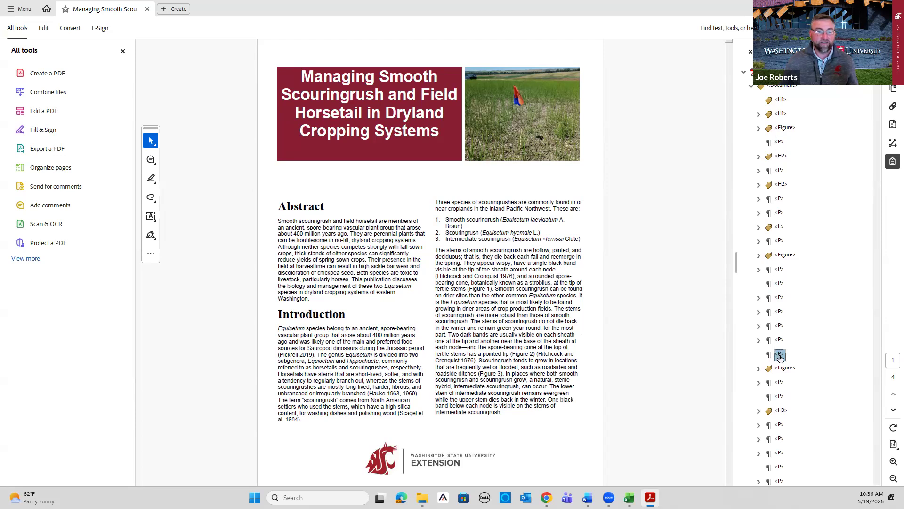
click(779, 383)
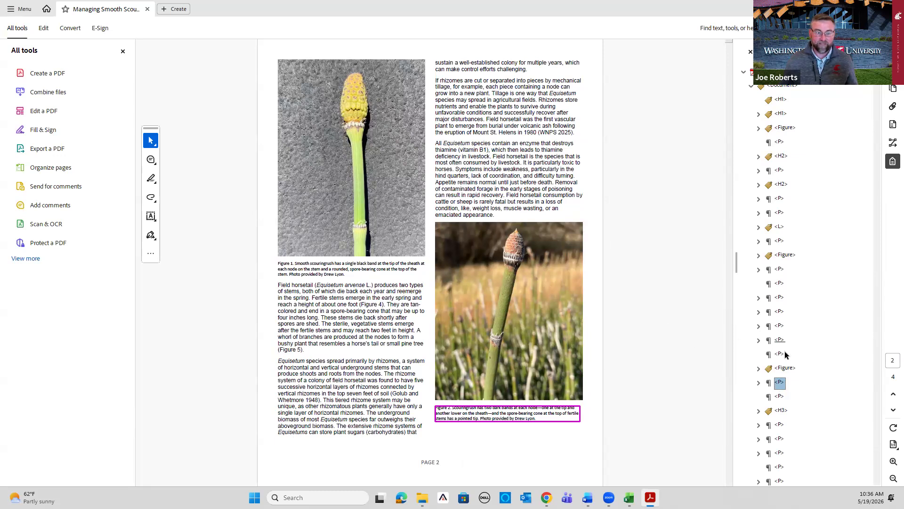
click(780, 142)
click(783, 131)
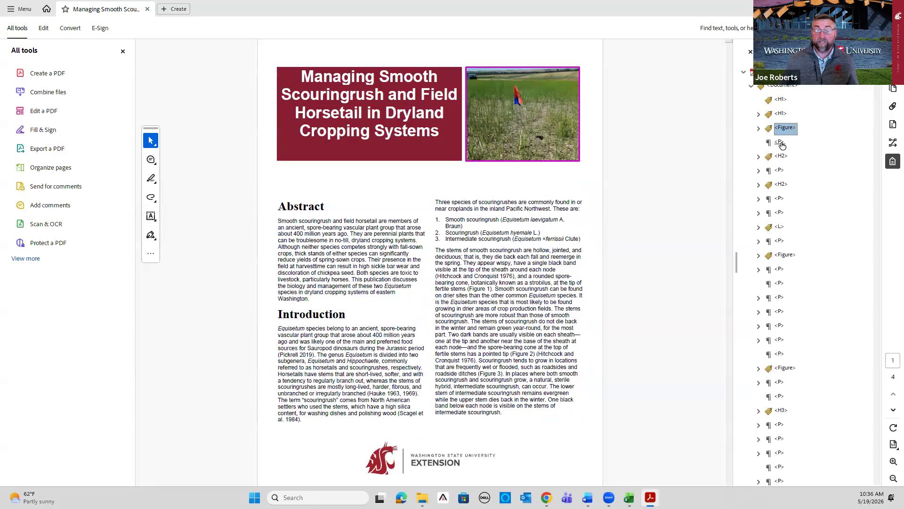
Select the five childless P tags between the title photo's Figure tag and the Herbicides section, and delete them as empty tags
click(782, 144)
ctrl+click(780, 283)
ctrl+click(778, 354)
ctrl+click(780, 397)
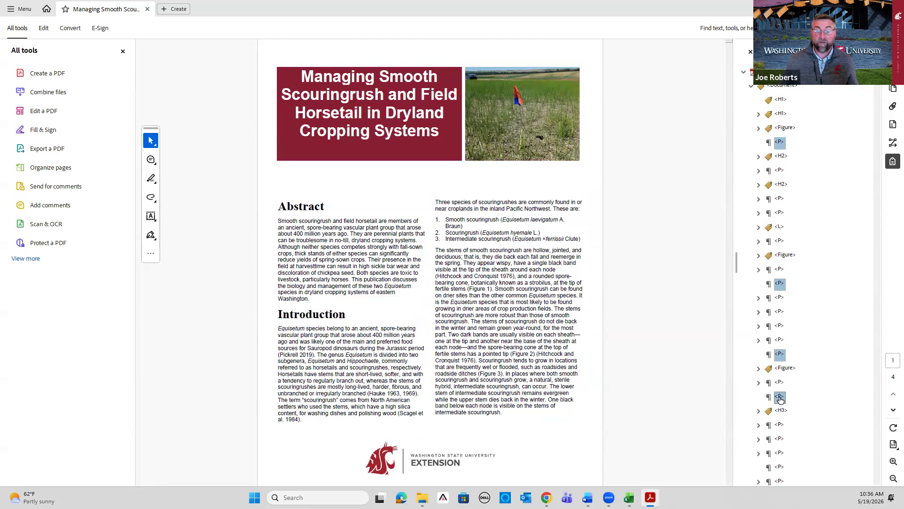
ctrl+click(780, 468)
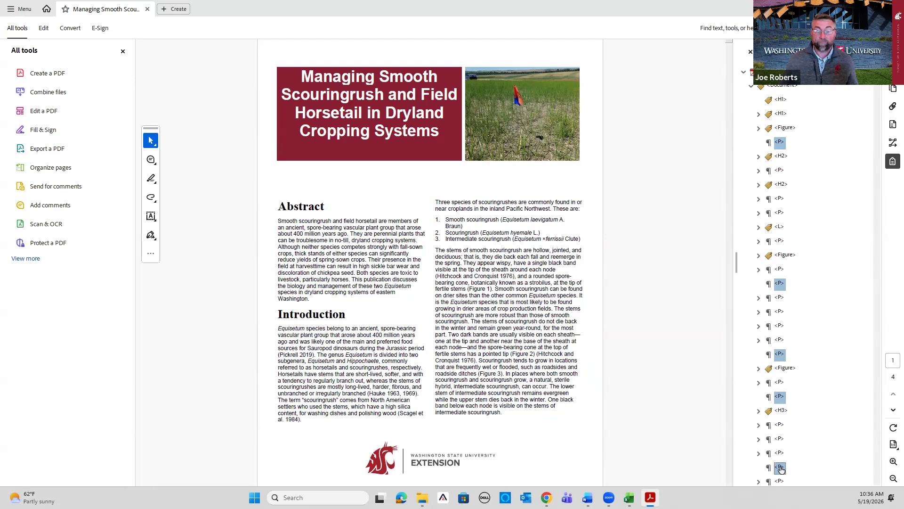
right_click(781, 470)
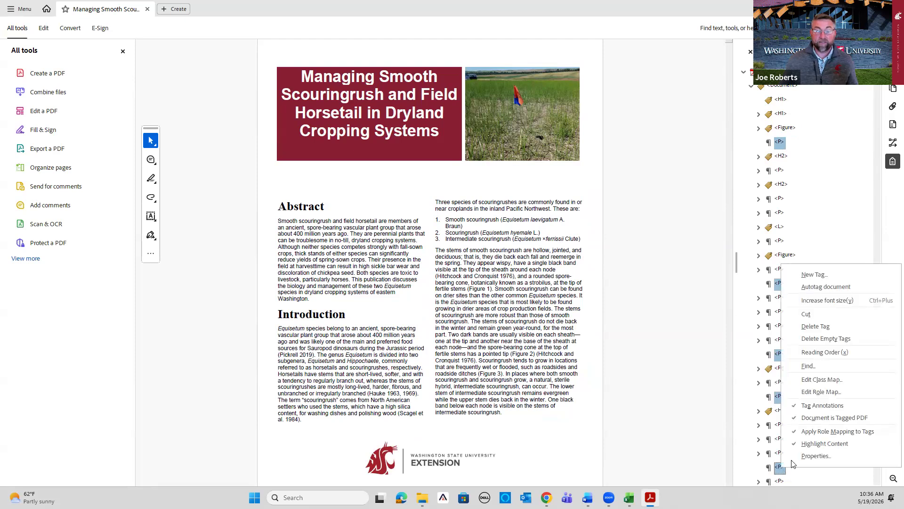
click(833, 339)
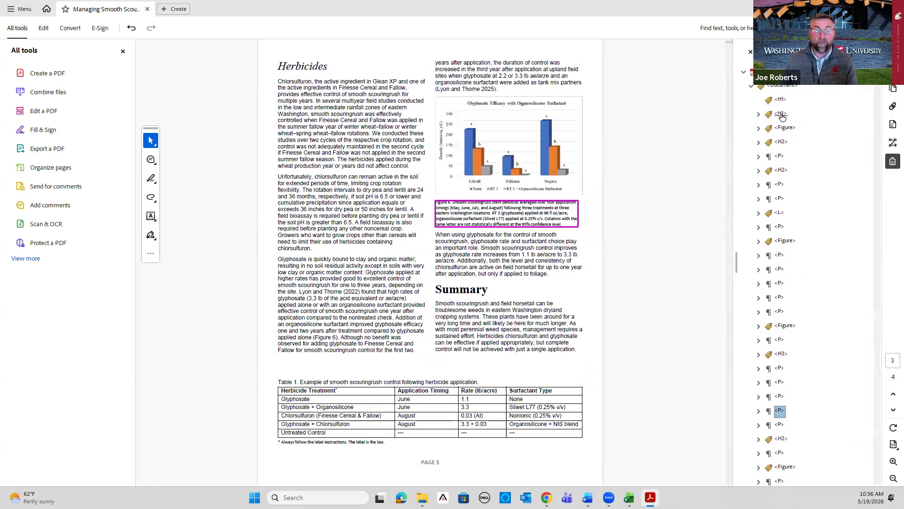
Check the page 1 tags in order against the page, from the two opening H1 tags through the stems paragraph
click(781, 115)
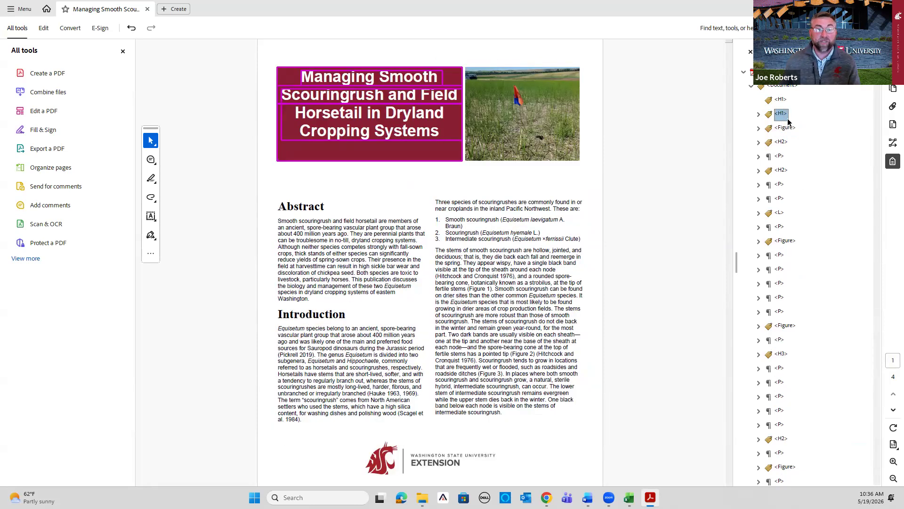
click(780, 101)
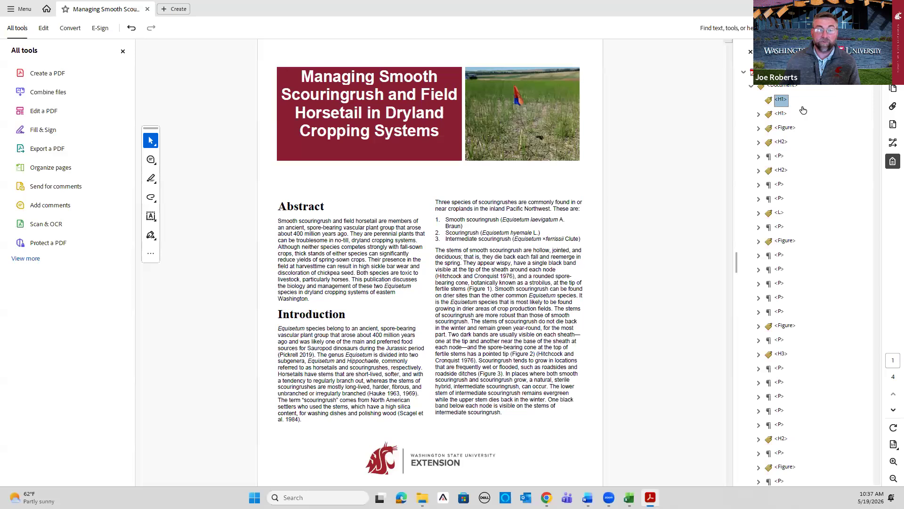
click(781, 115)
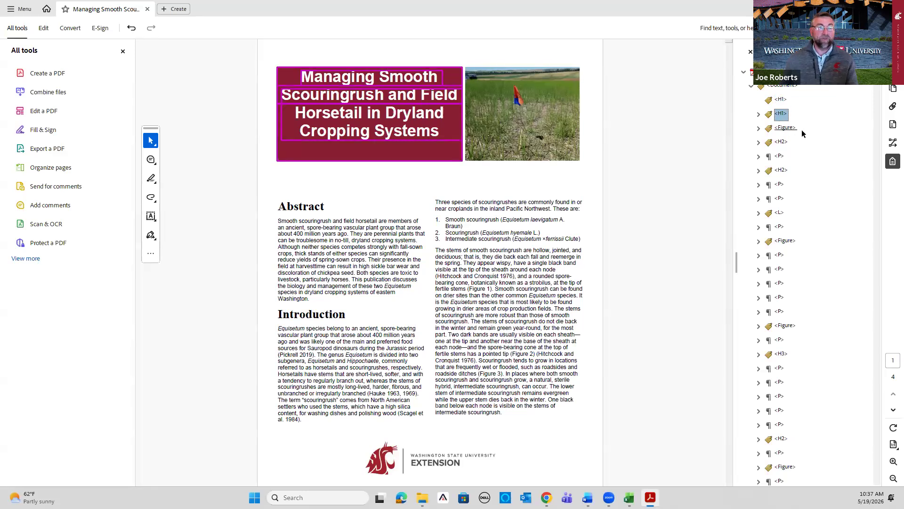
click(793, 133)
key(Down)
key(Down)
key(Down)
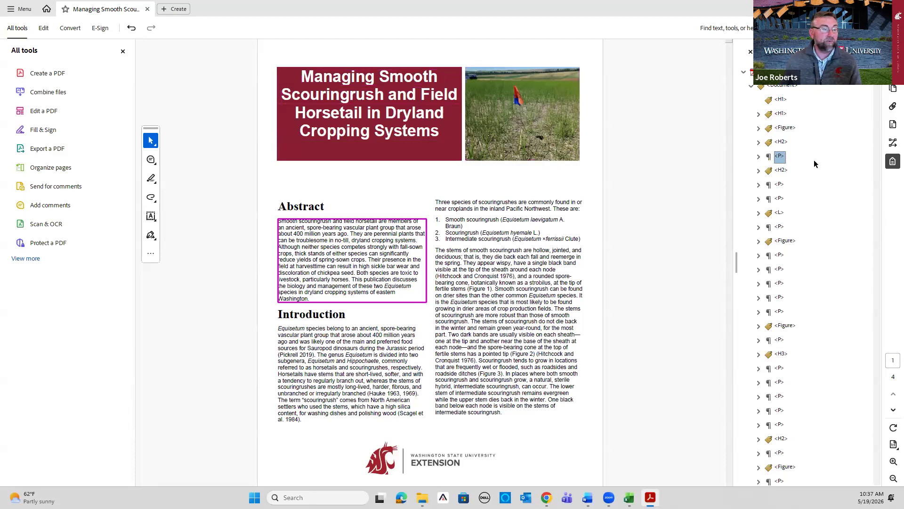
key(Down)
key(Down)
key(Down)
key(Down)
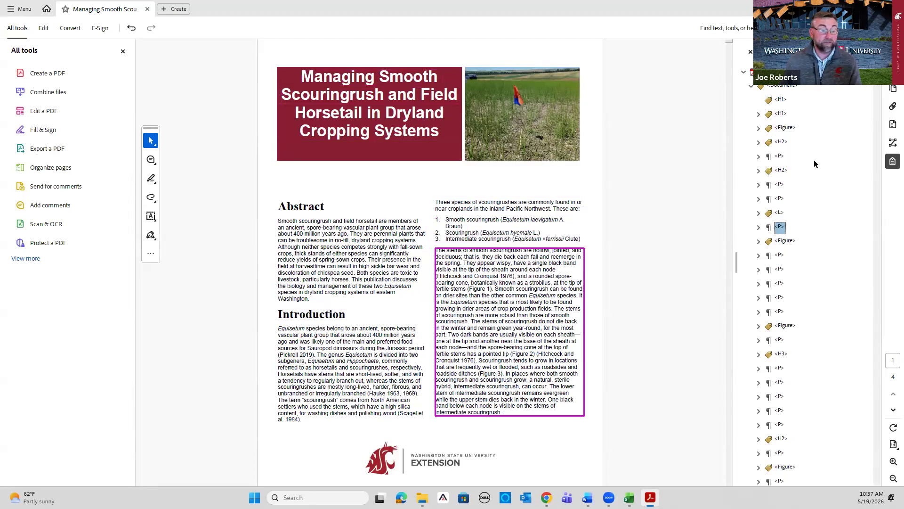
Check the tags in order from the Figure 1 image on page 2 through the Figure 6 caption on page 3
key(Down)
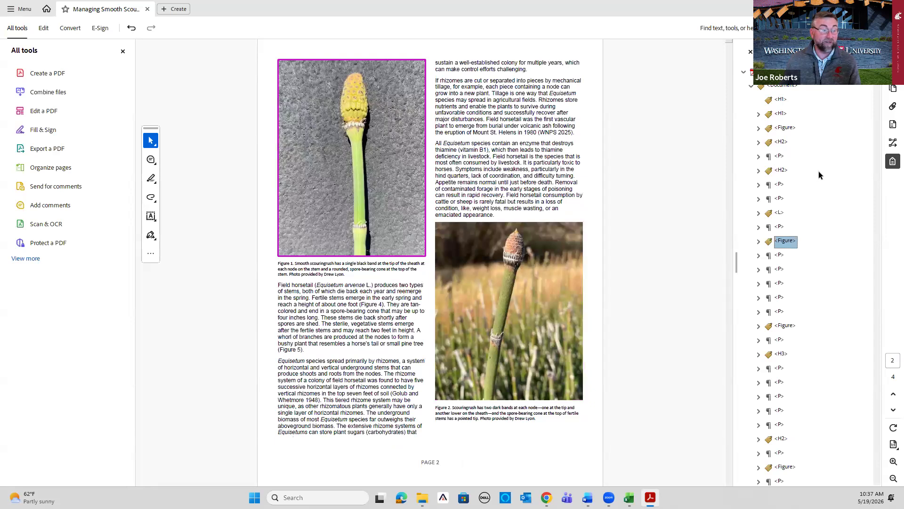
key(Down)
key(Down)
key(Down)
key(Down)
key(Down)
key(Down)
key(Down)
key(Down)
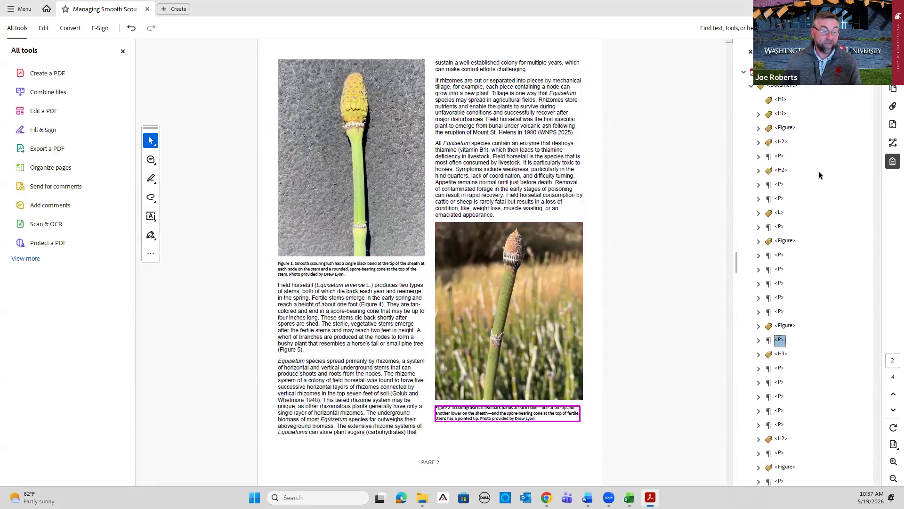
key(Down)
key(Down)
key(Down)
key(Down)
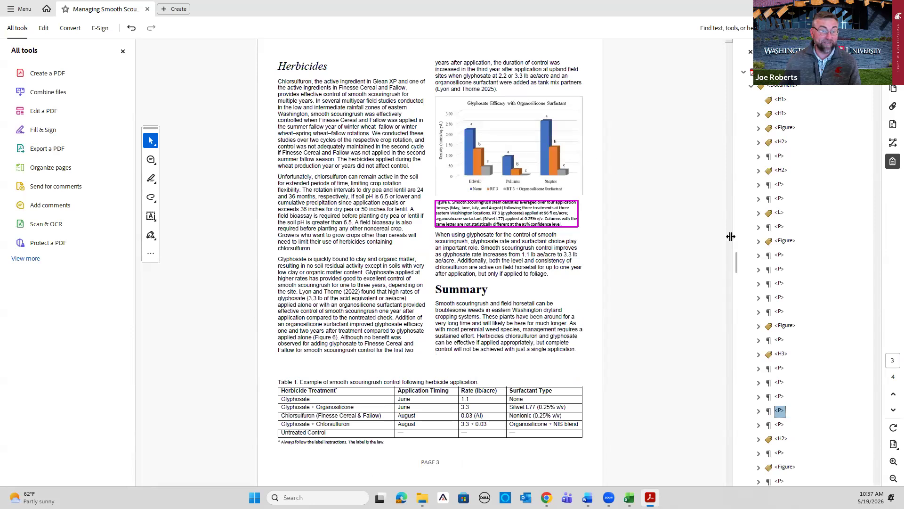
Move the Glyphosate Efficacy chart's Figure tag to directly before the Figure 6 caption's P tag
scroll(819, 335, down, 1)
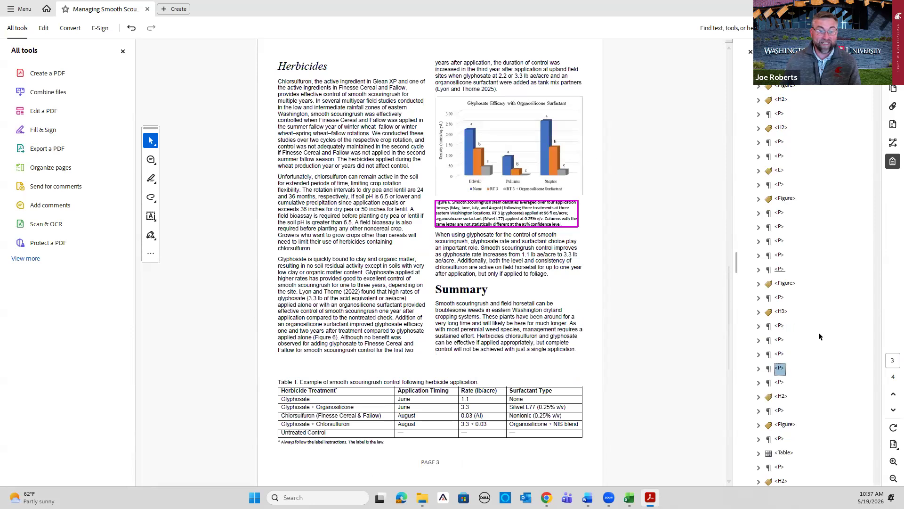
click(786, 426)
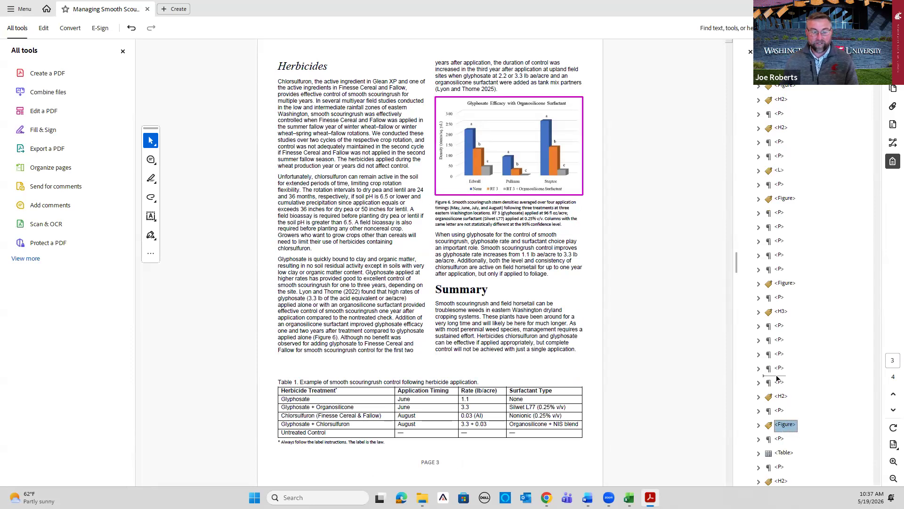
drag(779, 378, 777, 371)
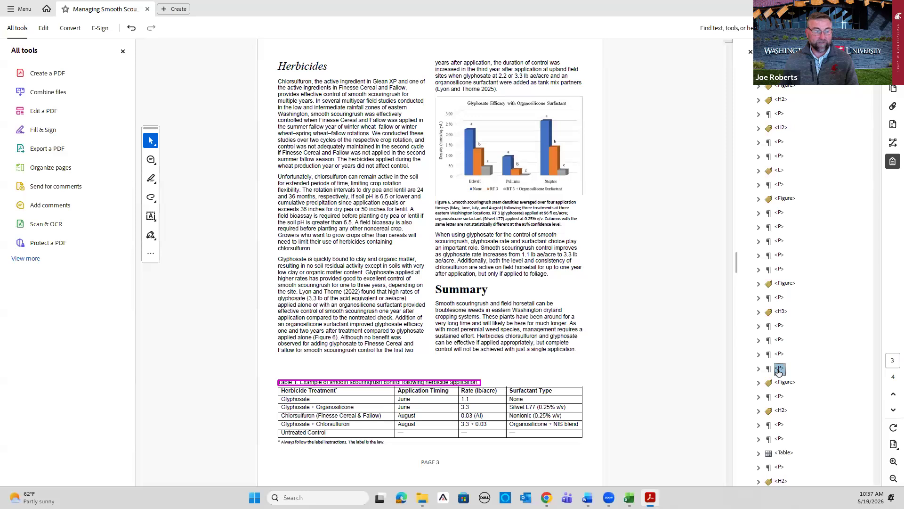
click(779, 354)
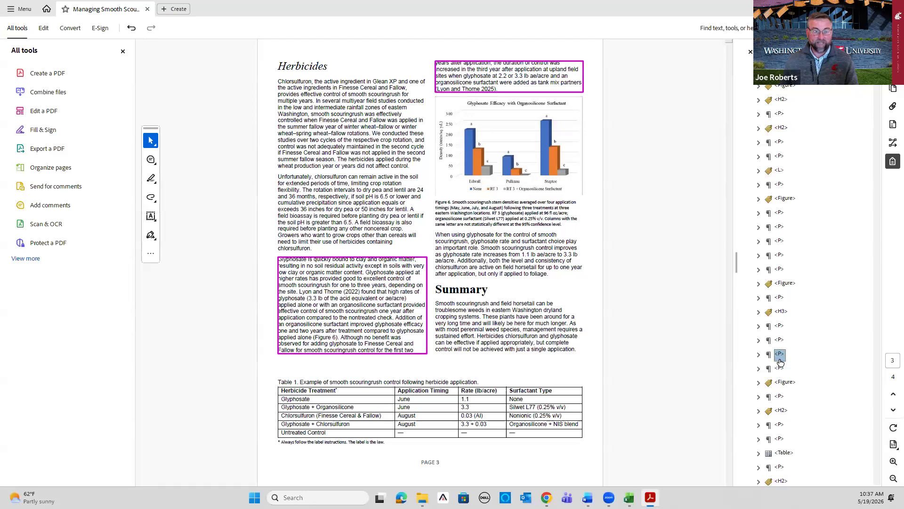
click(784, 381)
drag(778, 362, 779, 361)
Recheck the page 3 tag order from the glyphosate paragraph and chart through the Summary section and Table 1
click(780, 355)
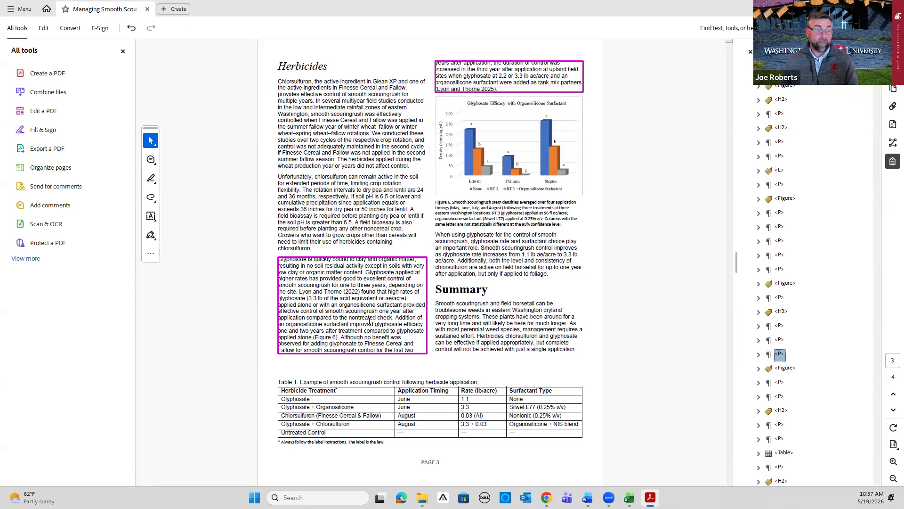
key(Down)
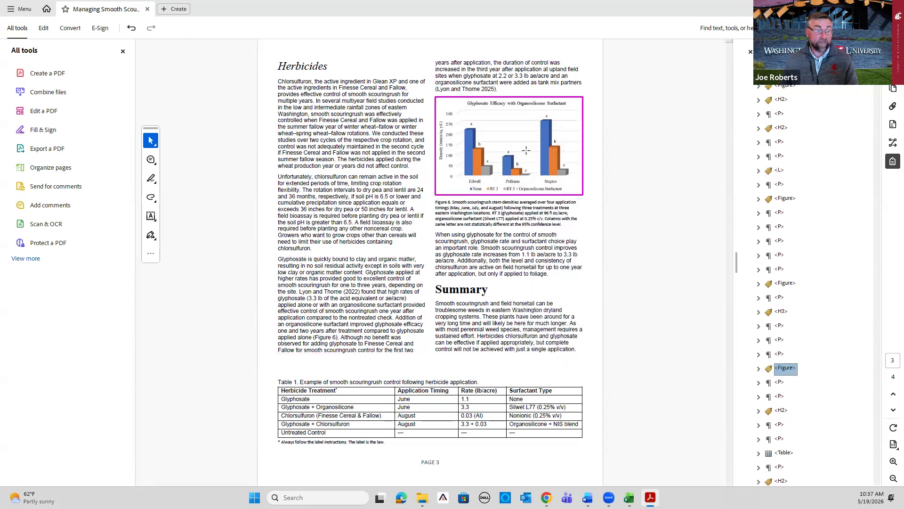
key(Down)
key(Down)
key(Down)
key(Down)
key(Down)
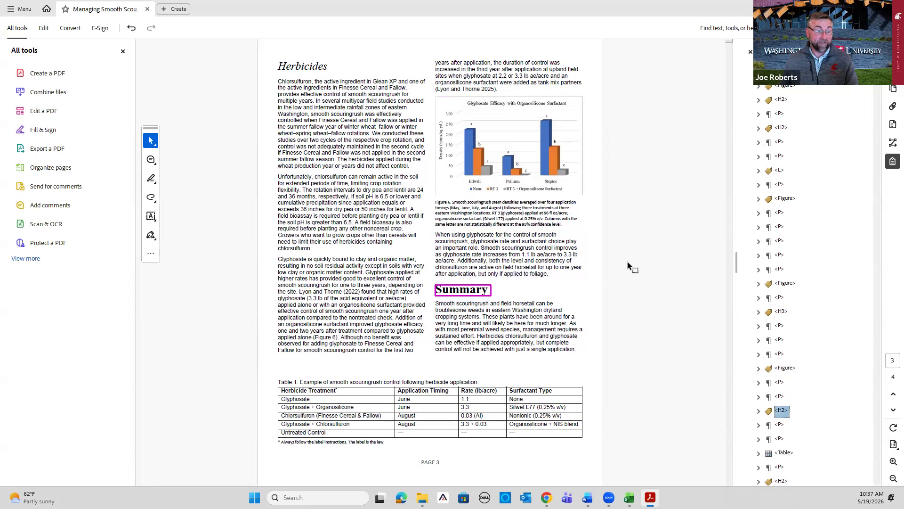
key(Down)
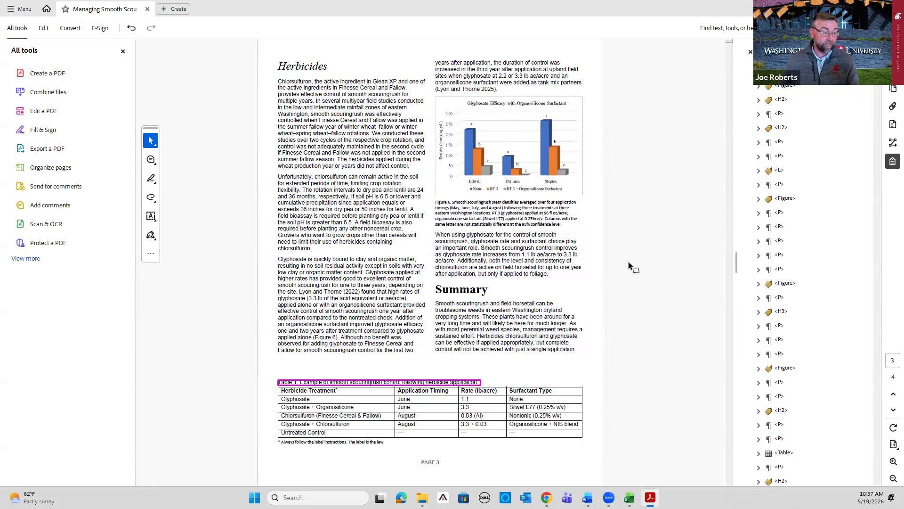
key(Down)
key(Down)
Check the References heading and reference paragraph tags in order against page 4
key(Down)
key(Down)
key(Down)
key(Down)
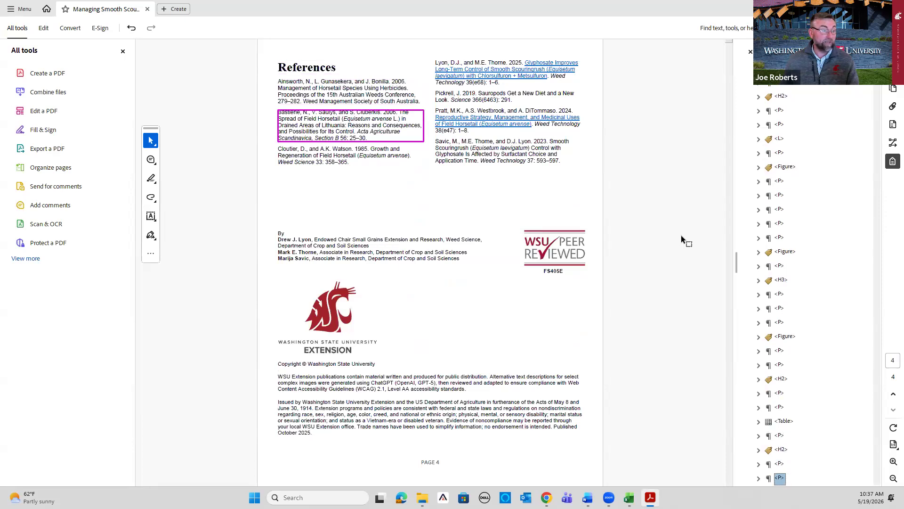
key(Down)
key(Down)
key(Down)
key(Down)
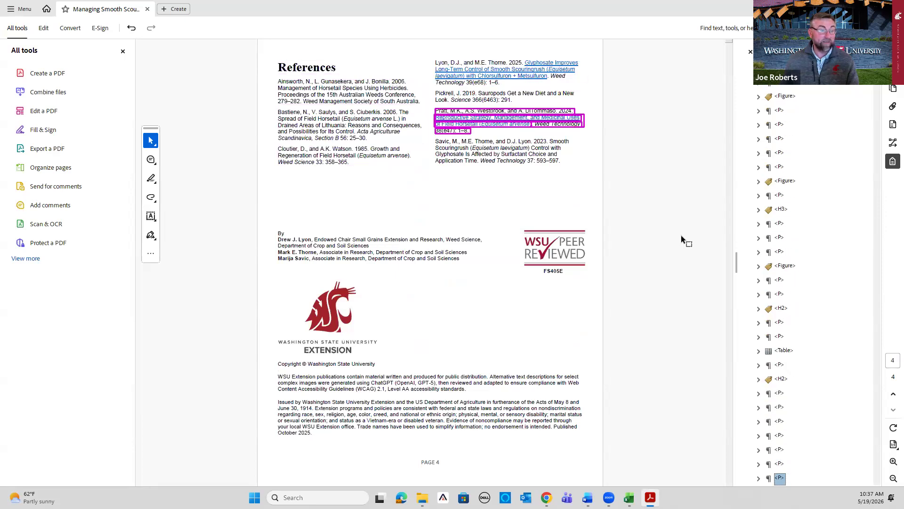
Select the four consecutive childless P tags after the references and delete them as empty tags
scroll(781, 241, down, 2)
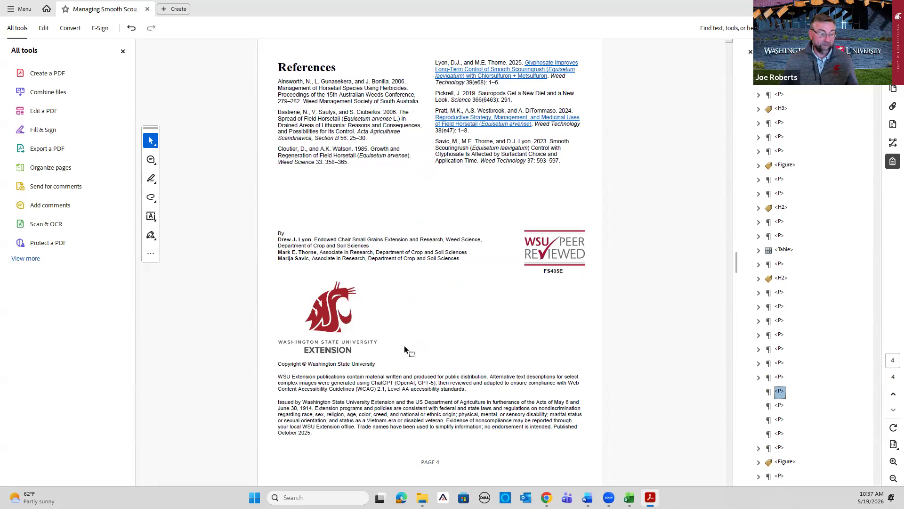
shift+click(781, 435)
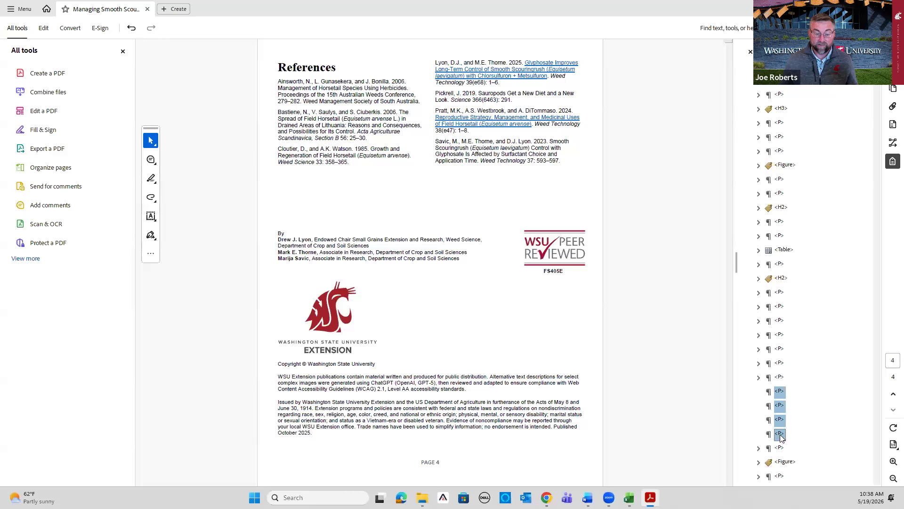
right_click(780, 436)
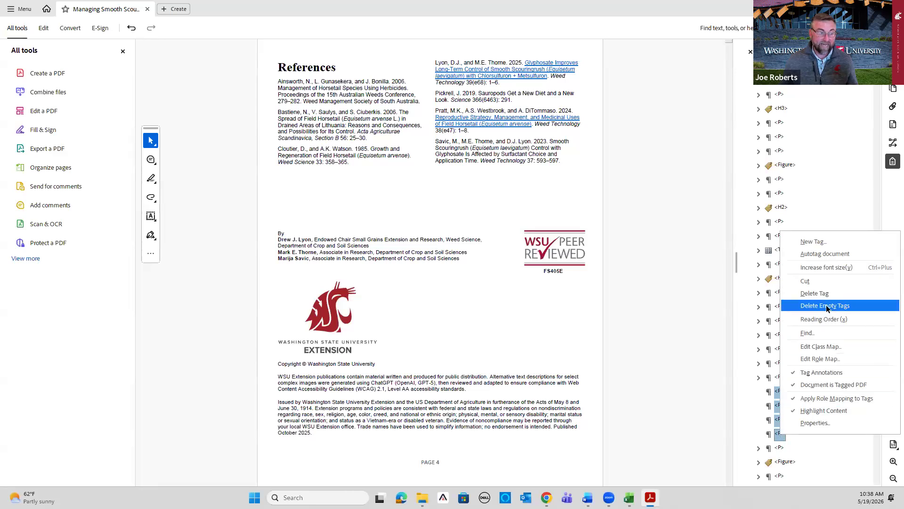
click(827, 305)
Check the remaining page 4 tags in order through the P tag covering the copyright and issuing statements
click(781, 435)
key(Down)
key(Down)
key(Down)
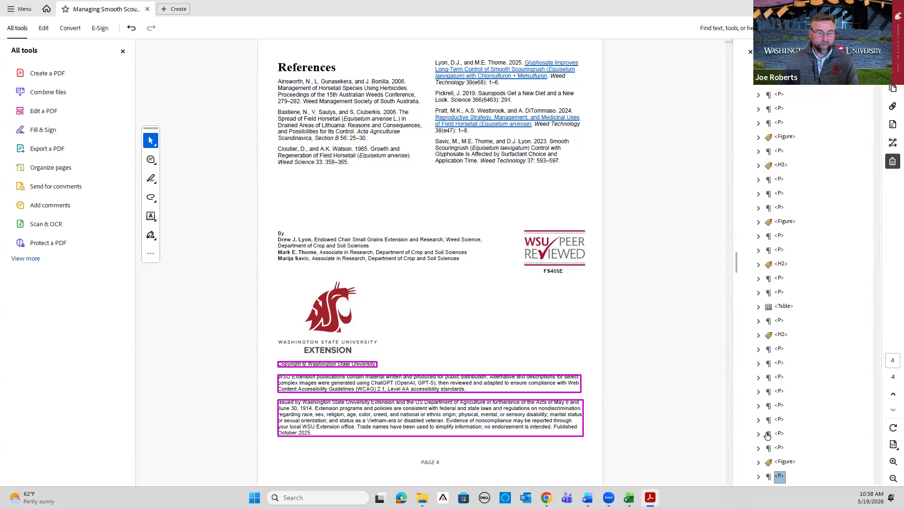
Expand the last P tag and check its nested P tags against the copyright and WSU Extension publications statements on page 4
click(759, 476)
scroll(811, 415, down, 1)
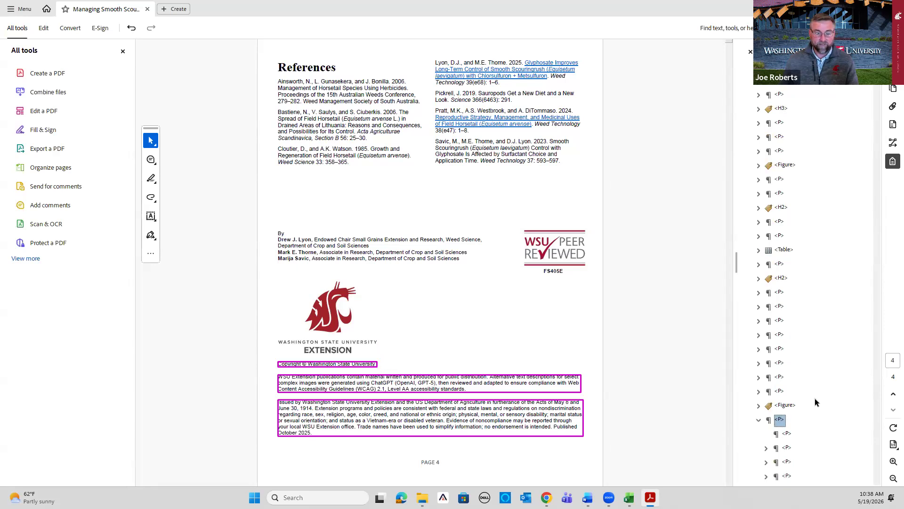
click(788, 434)
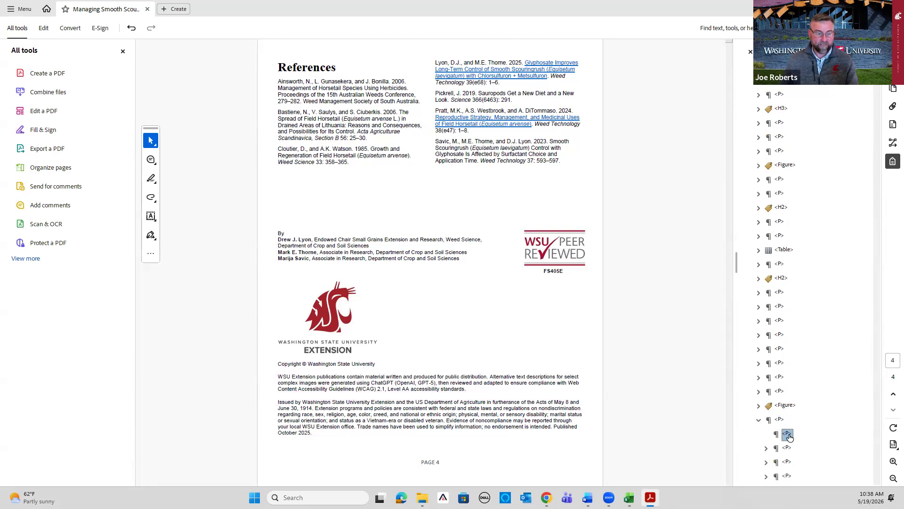
click(781, 421)
key(Down)
key(Down)
key(Right)
key(Down)
key(Down)
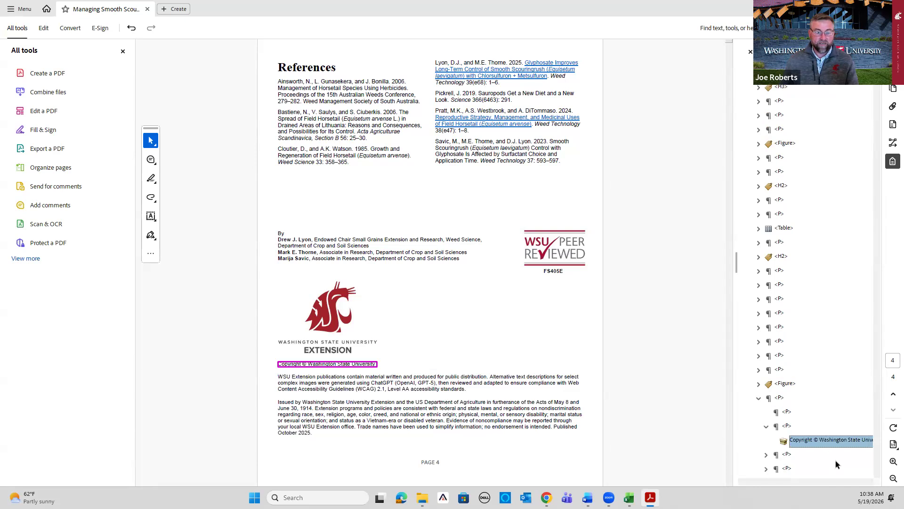
key(Right)
key(Down)
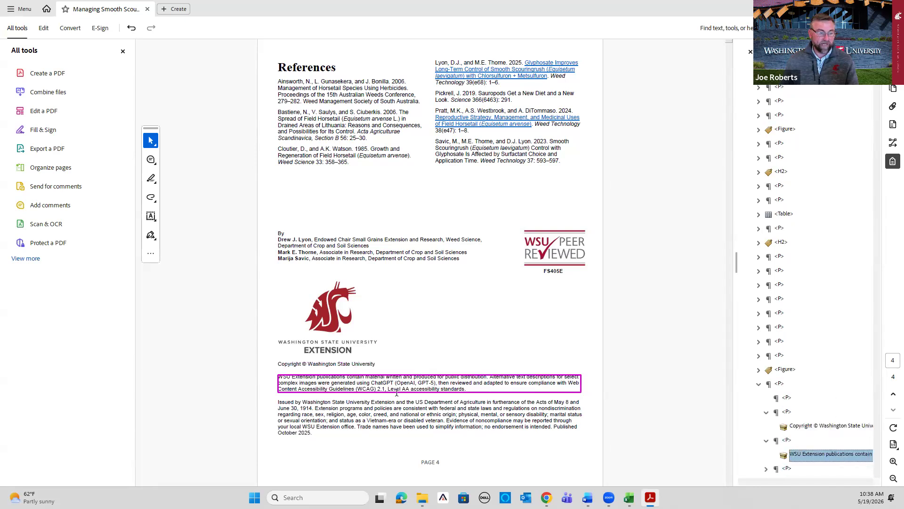
Delete the empty P tag nested ahead of the copyright statement's tag and save the PDF
click(805, 426)
click(787, 413)
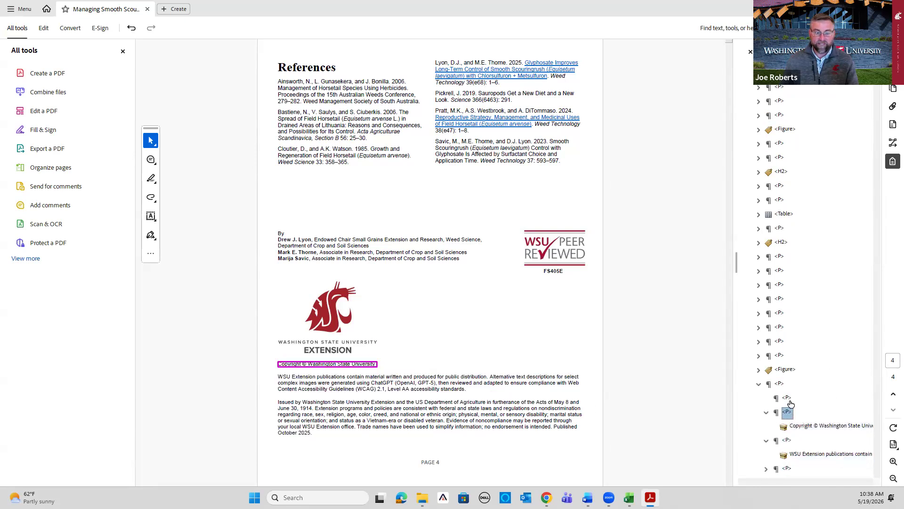
click(787, 399)
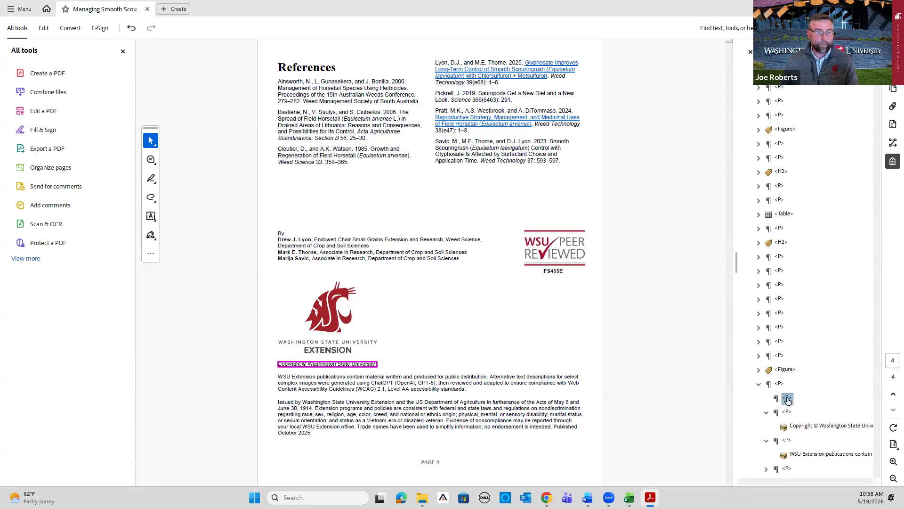
right_click(787, 399)
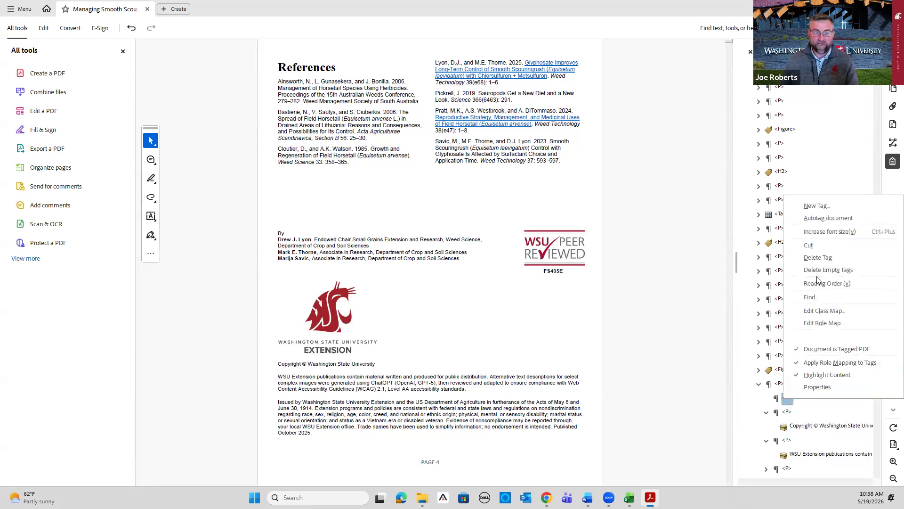
click(801, 269)
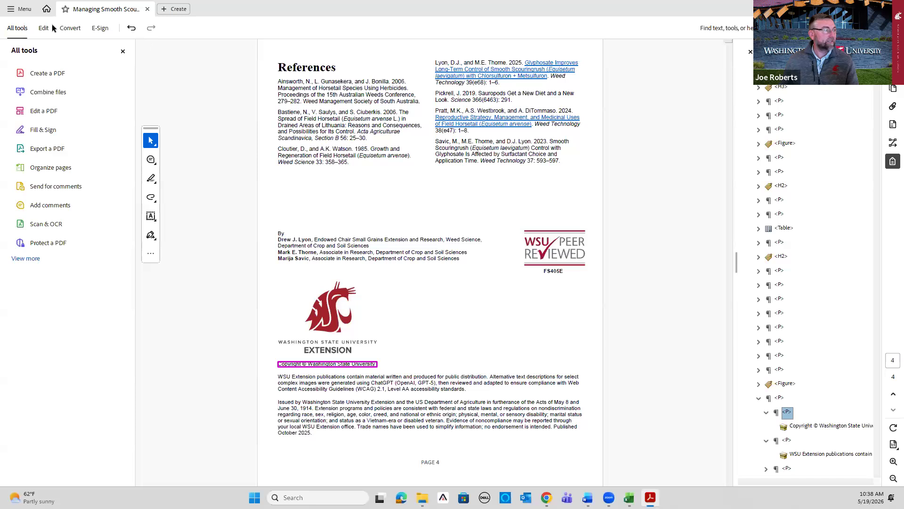
click(19, 9)
click(29, 78)
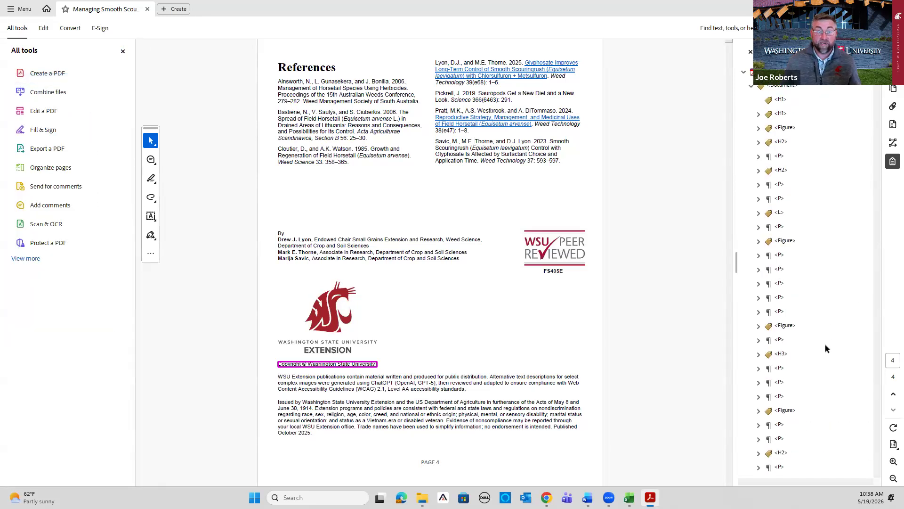
In the Excel remediation checklist, mark x for FS405E under "Fix Tags in PDF" and "Artifact empty tags, then delete them"
key(alt+Tab)
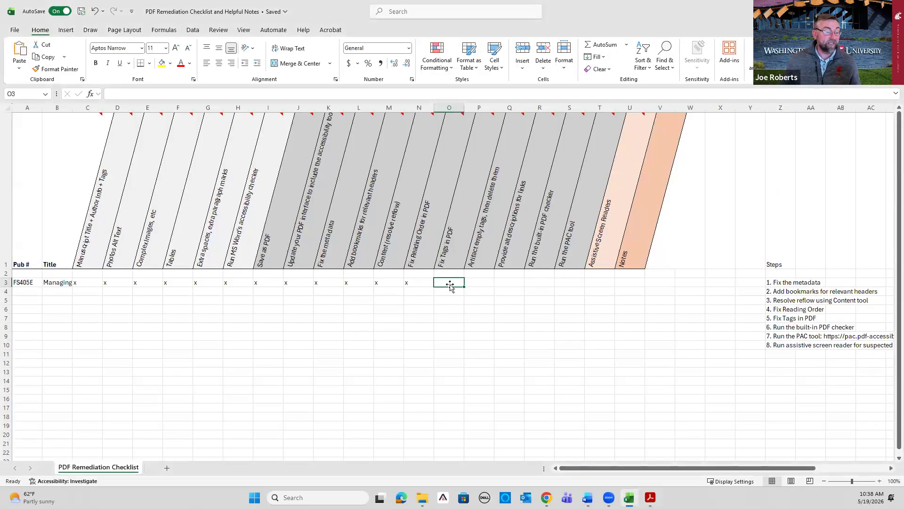
text(x)
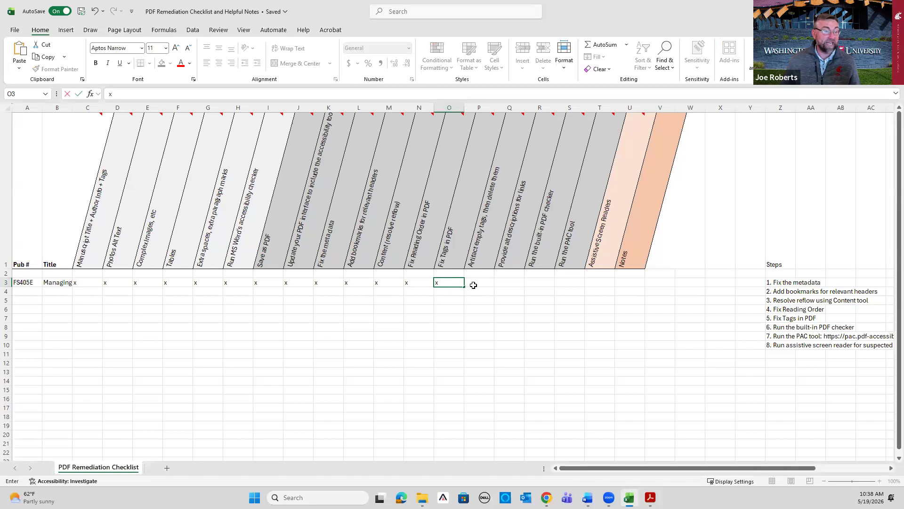
click(481, 281)
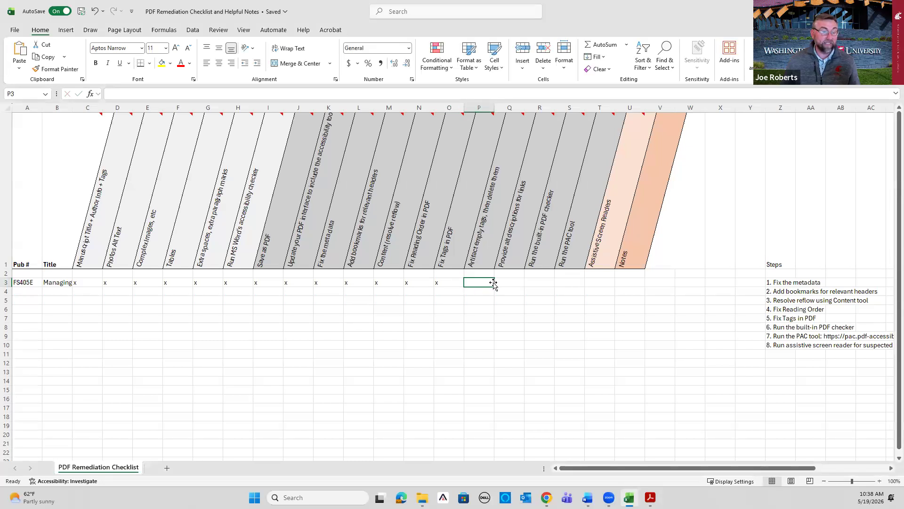
text(x)
click(510, 282)
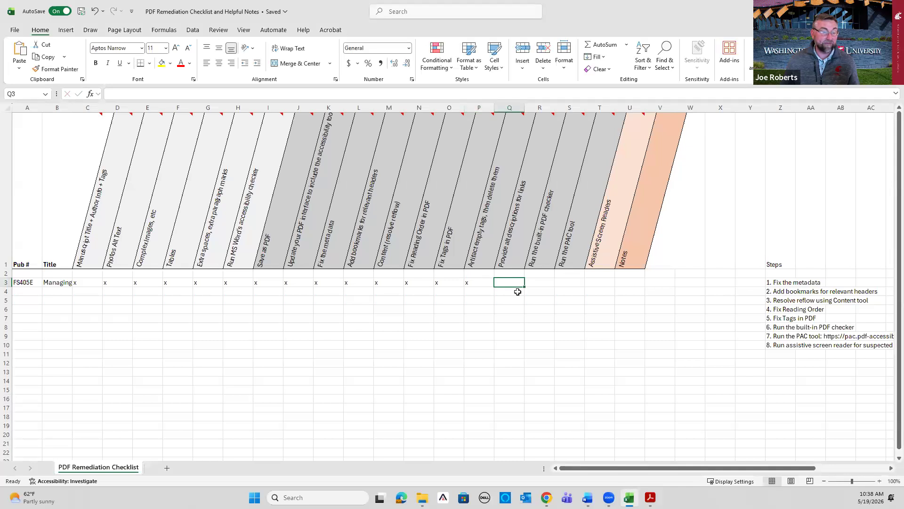
Switch back to the PDF in Acrobat, close the tag tree and return to page 1
key(alt+Tab)
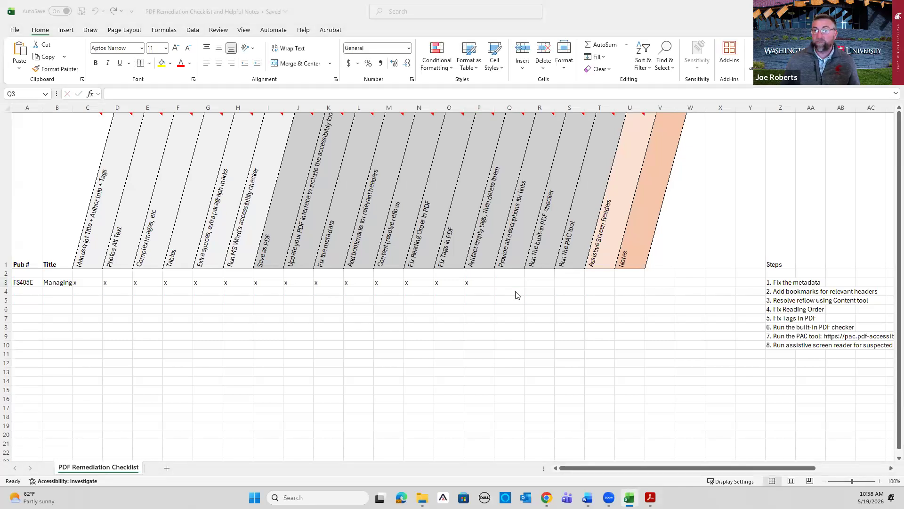
scroll(492, 263, up, 5)
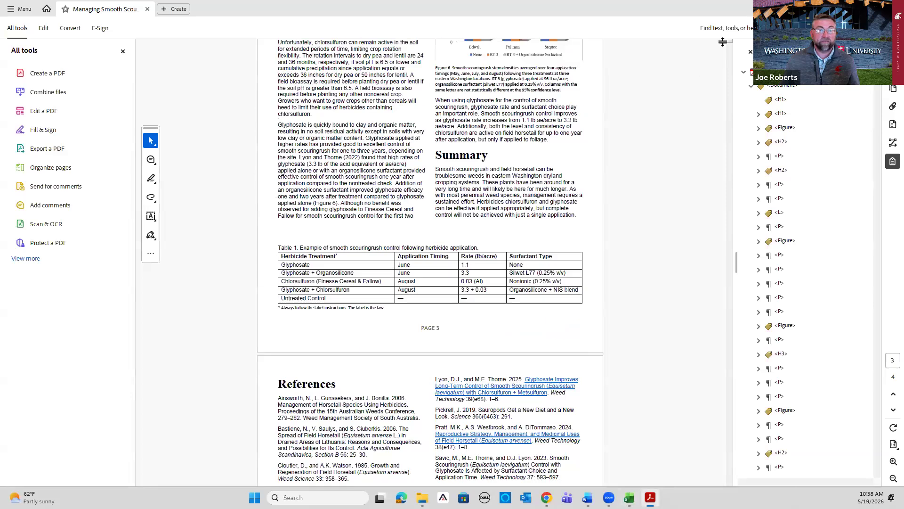
click(751, 52)
scroll(581, 228, up, 10)
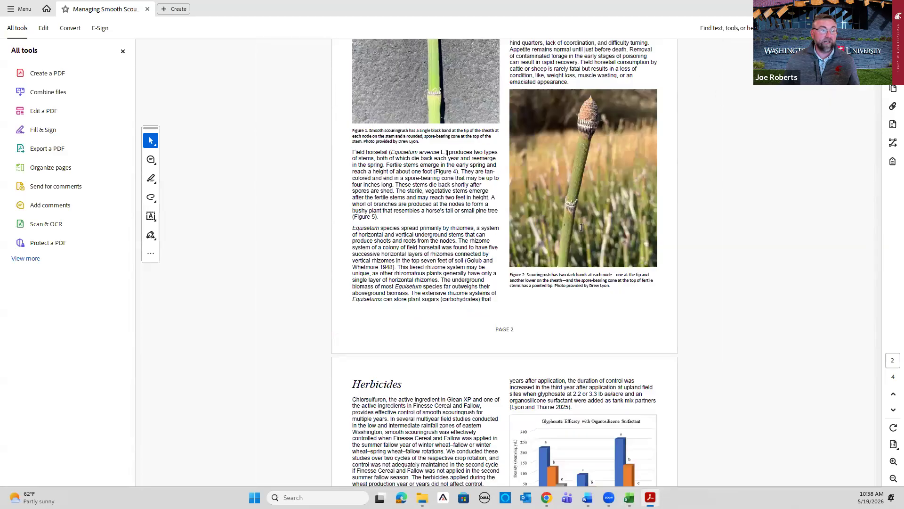
scroll(581, 227, up, 6)
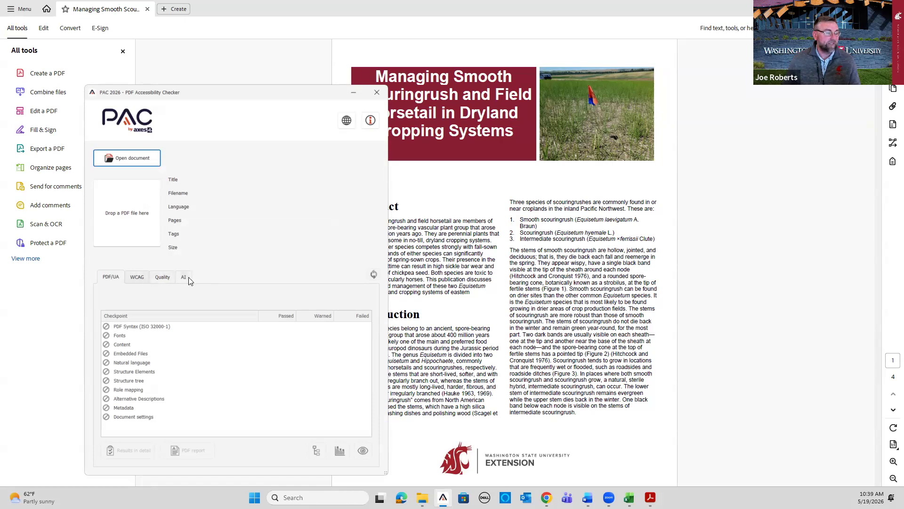
Load the PDF REMEDIATION MODEL_FS405E file from File Explorer into PAC 2026 and open its detailed WCAG results
click(138, 278)
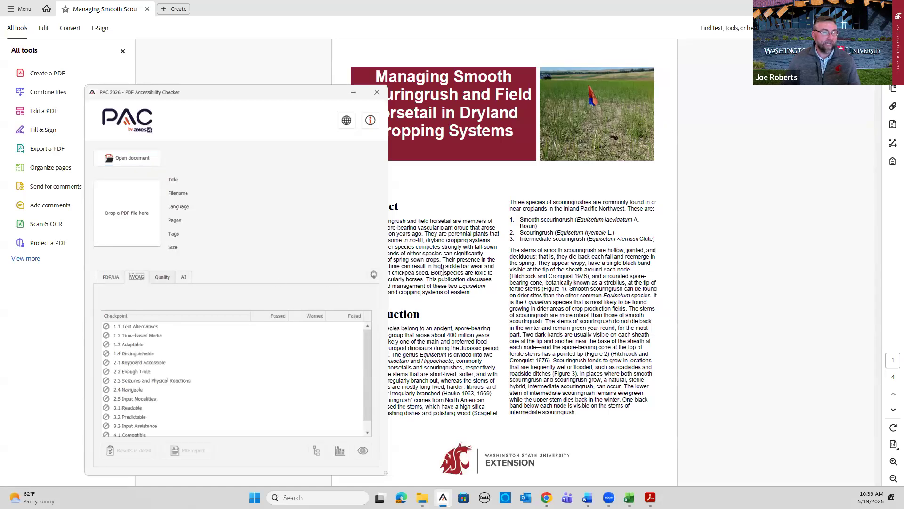
click(422, 498)
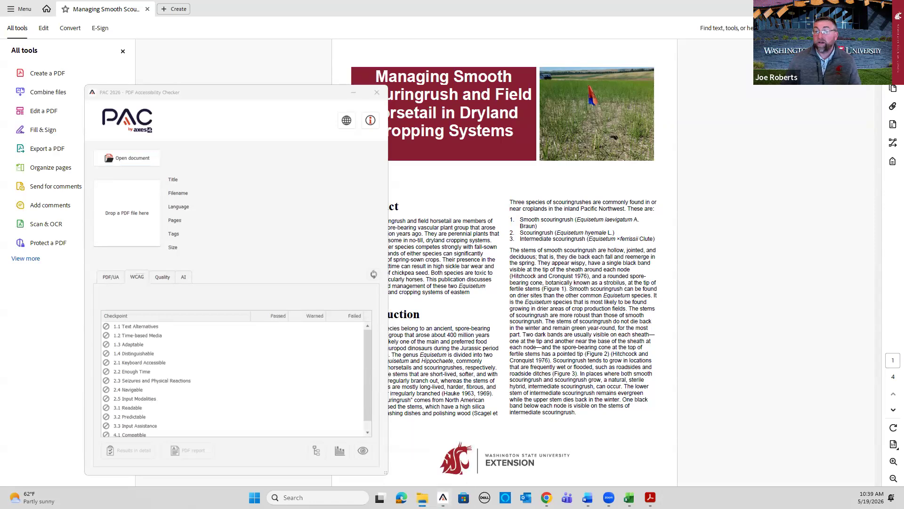
drag(903, 91, 130, 211)
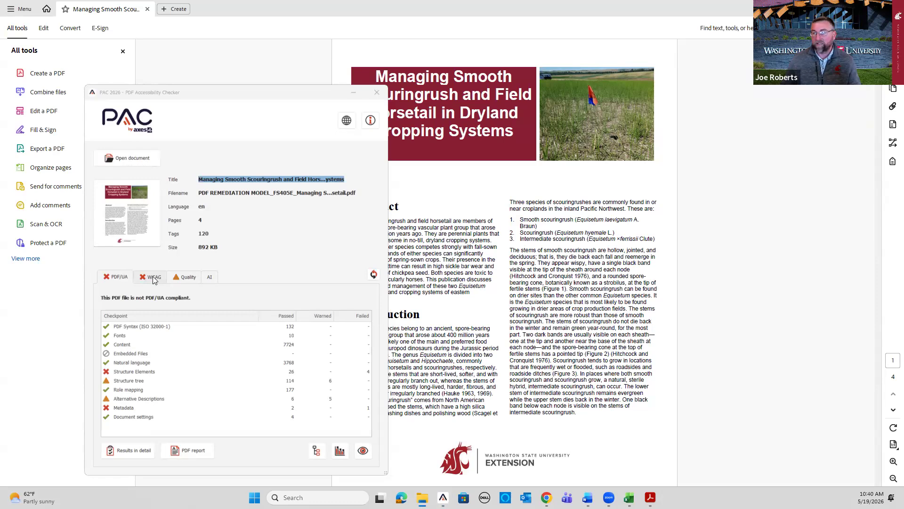
click(154, 278)
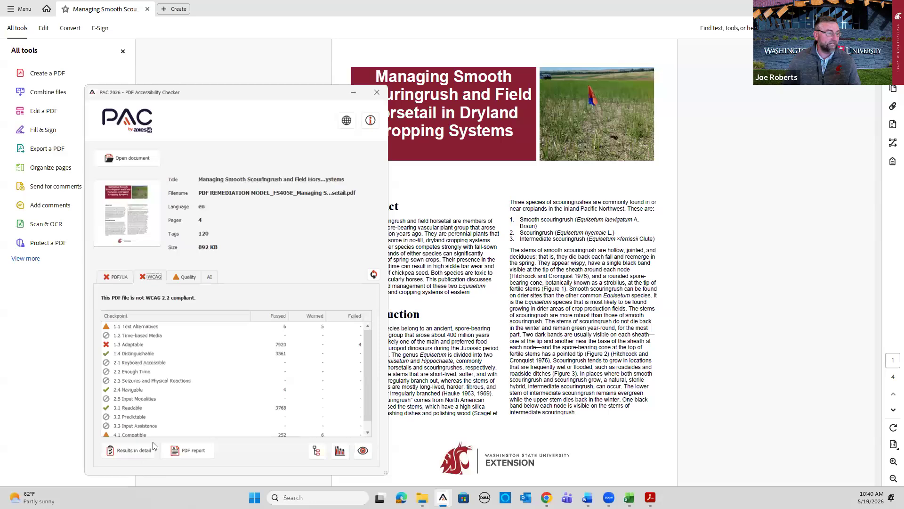
click(131, 451)
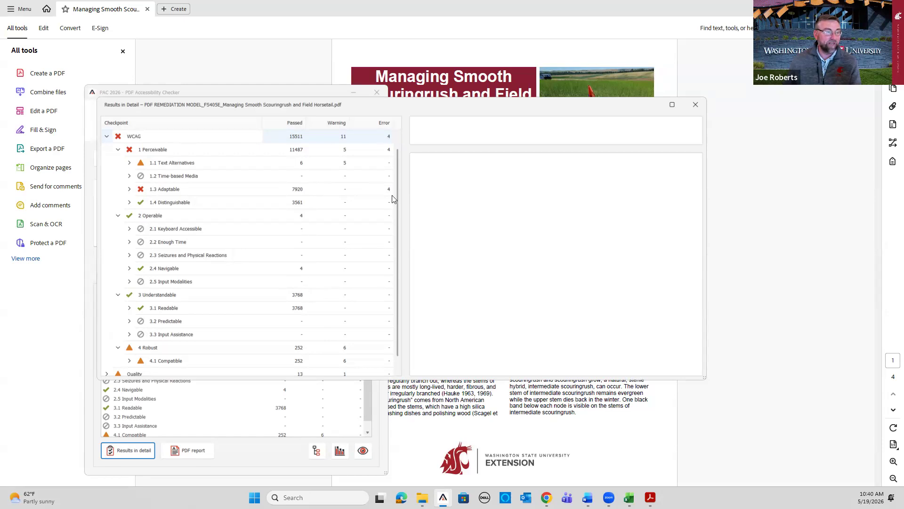
Examine the 1.1.1 Non-text Content checks down to the first warning under "Alternative description for annotations"
scroll(389, 192, up, 1)
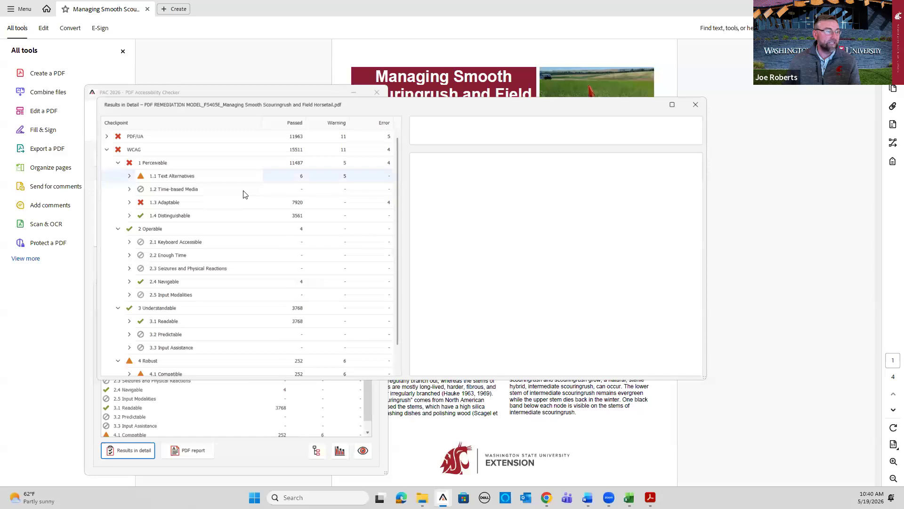
key(Right)
key(Down)
key(Right)
key(Down)
key(Down)
key(Down)
key(Down)
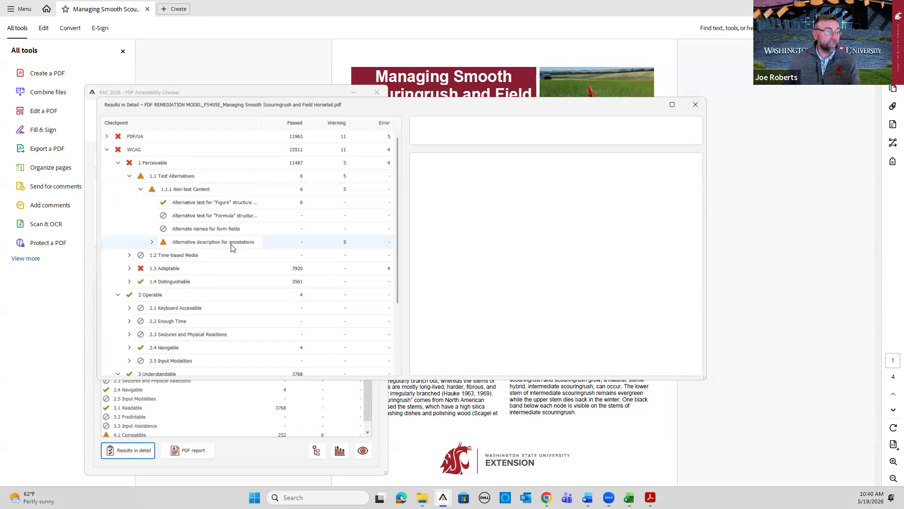
key(Right)
click(239, 257)
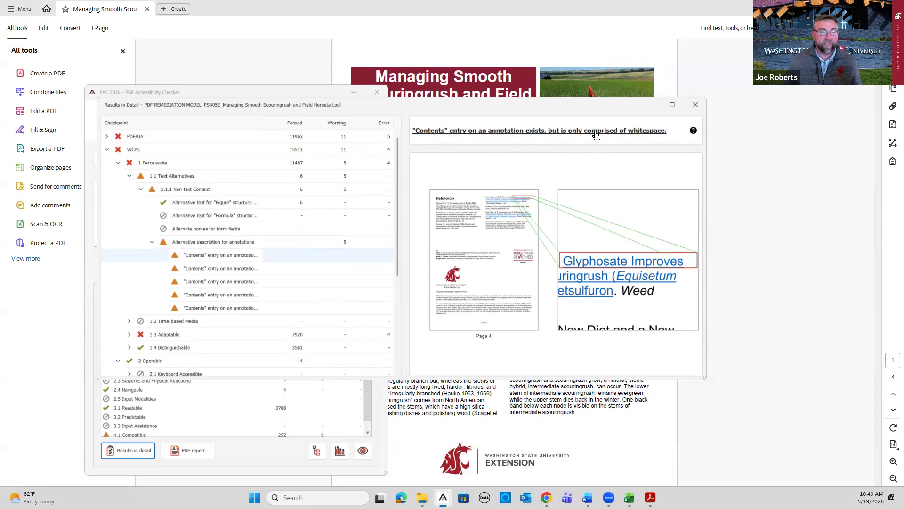
Open the W3C guidance linked from the "Contents" entry warning in Chrome and read the non-text content criterion
click(514, 134)
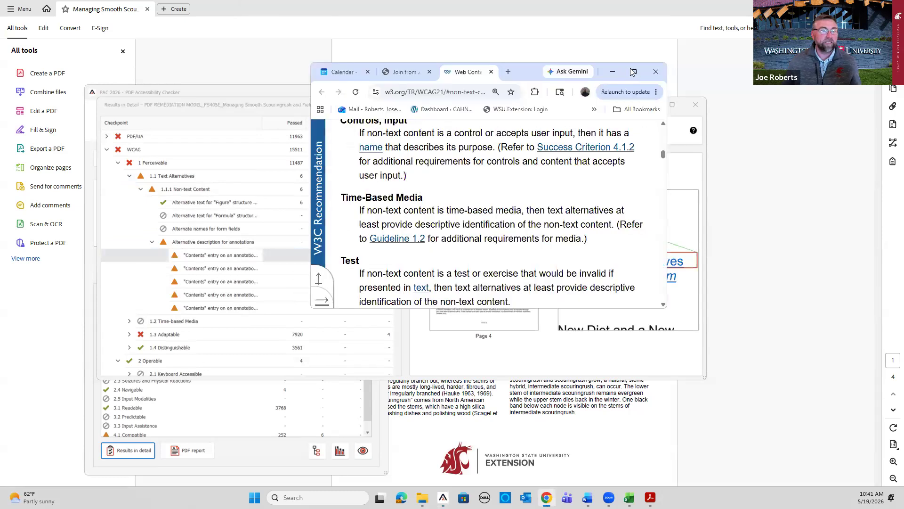
click(635, 72)
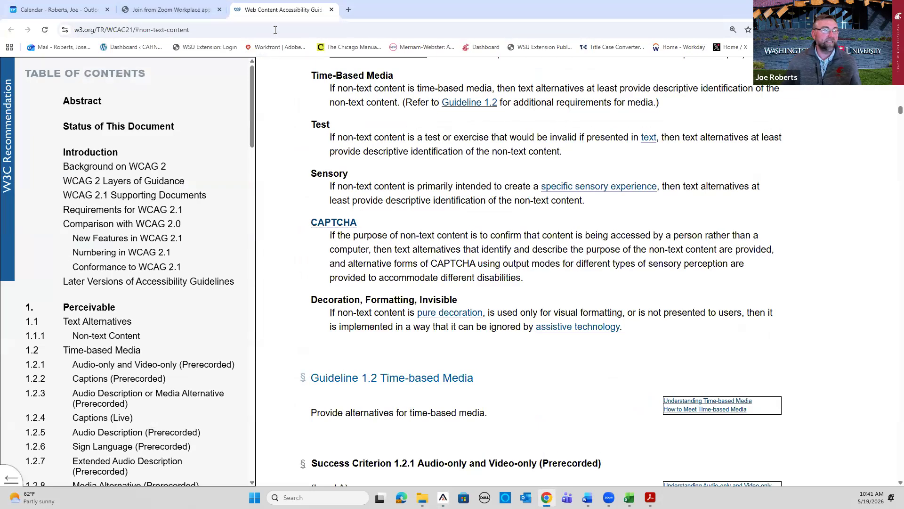
drag(311, 76, 663, 107)
scroll(629, 151, up, 1)
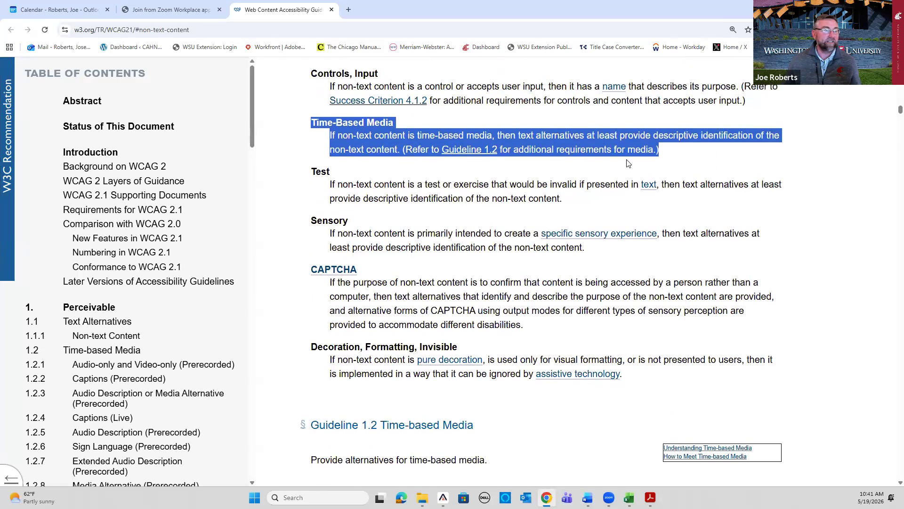
scroll(628, 163, up, 1)
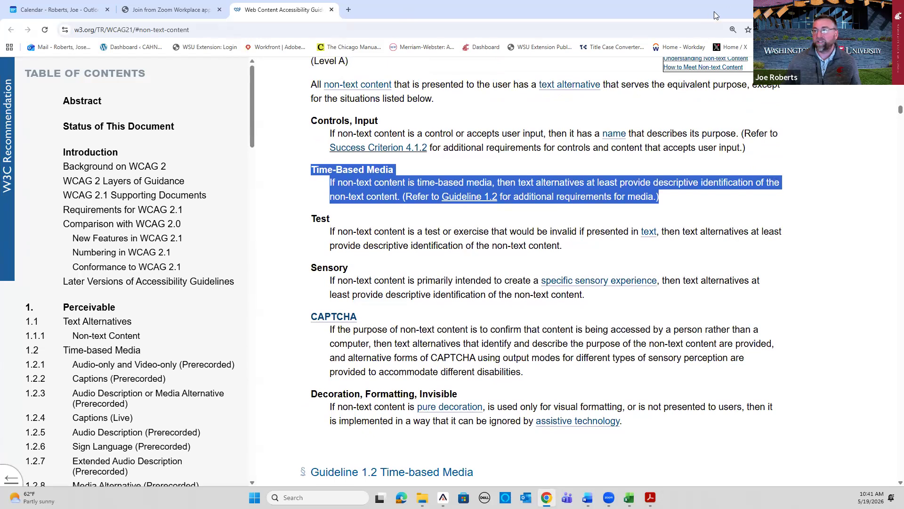
Return to PAC and inspect the first two annotation "Contents" warnings to locate the affected link on page 4
key(alt+Tab)
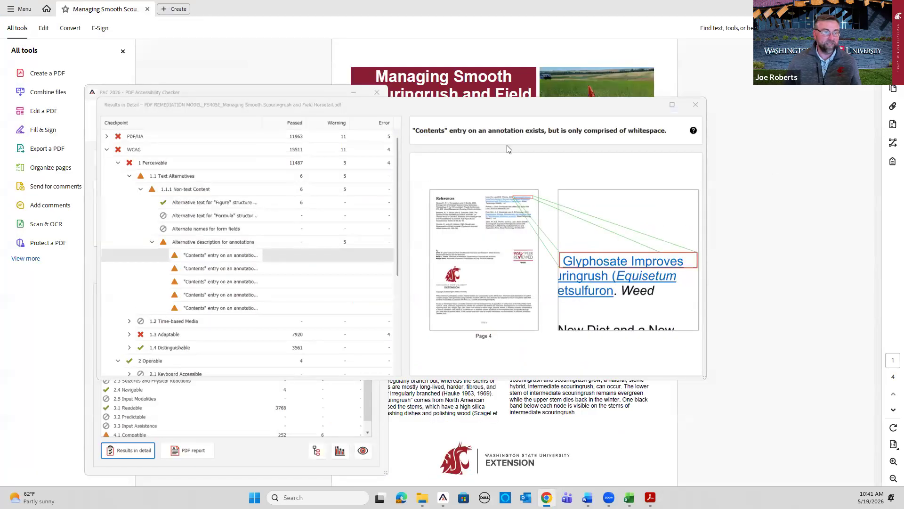
click(221, 268)
click(238, 255)
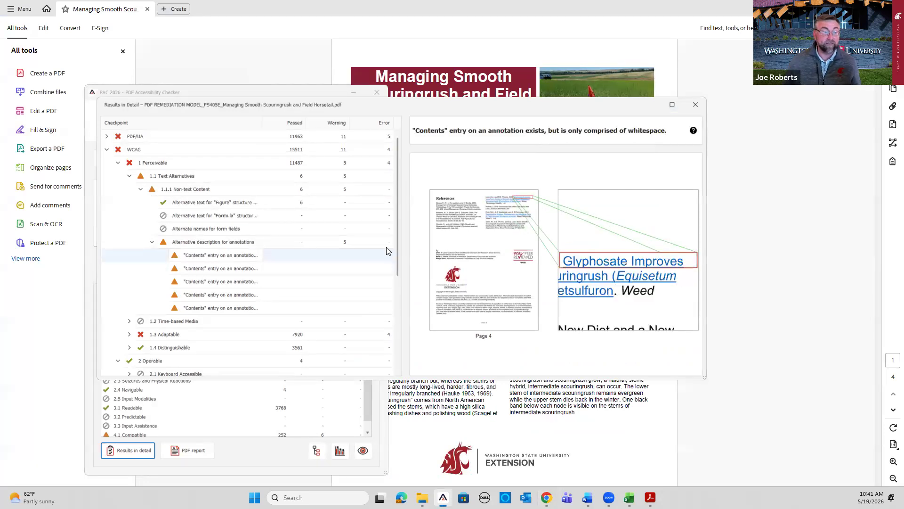
Return to the PDF in Acrobat, open its tag tree, and expand the paragraph tag for the 2025 glyphosate reference on page 4
click(318, 70)
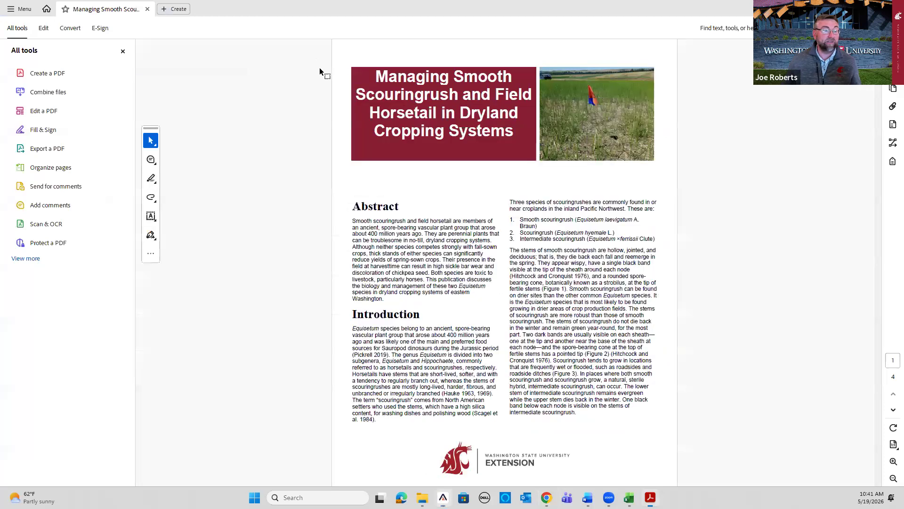
scroll(471, 193, down, 10)
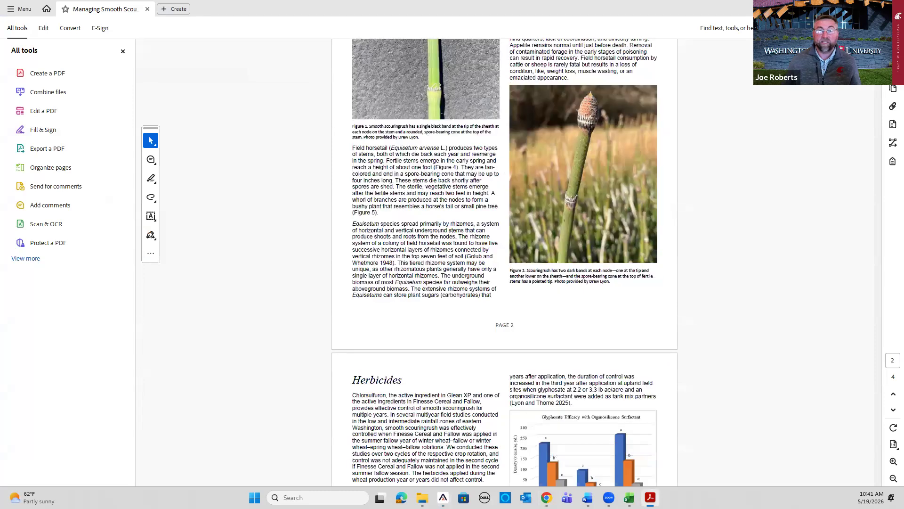
click(892, 162)
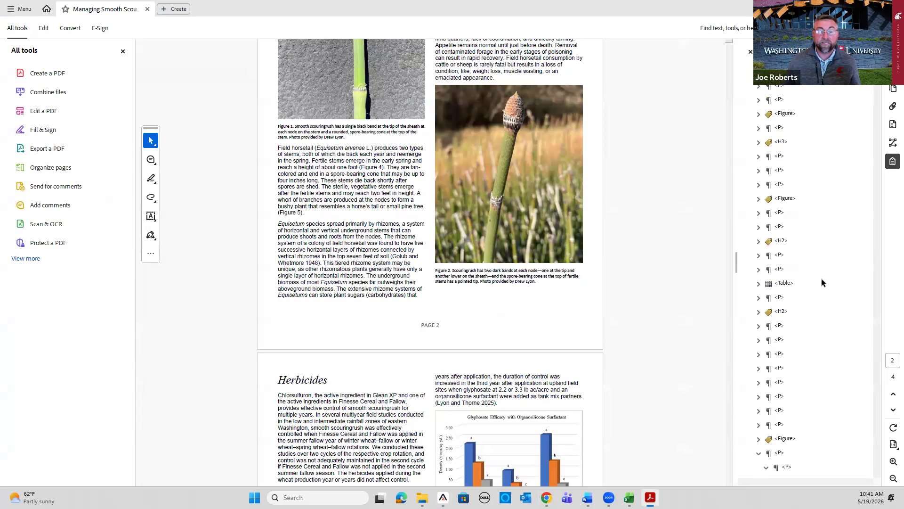
scroll(567, 289, down, 10)
scroll(551, 269, down, 3)
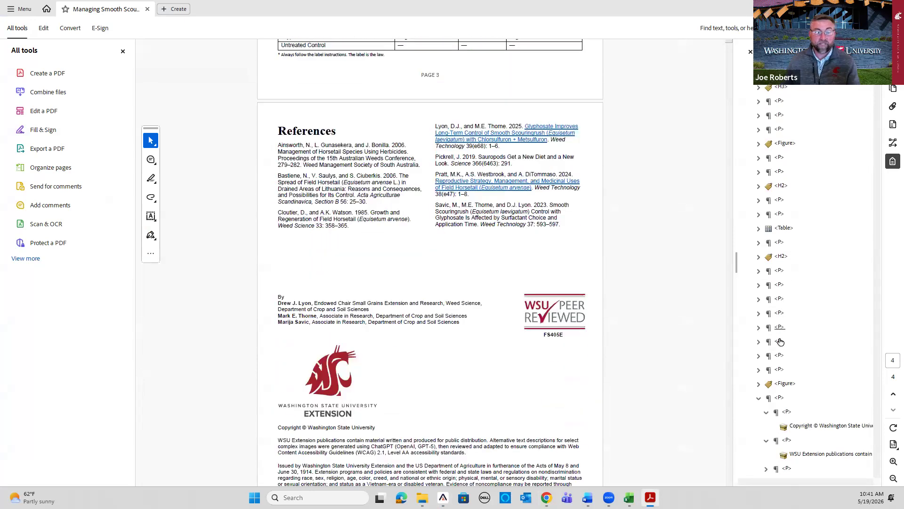
click(780, 342)
key(Up)
key(Up)
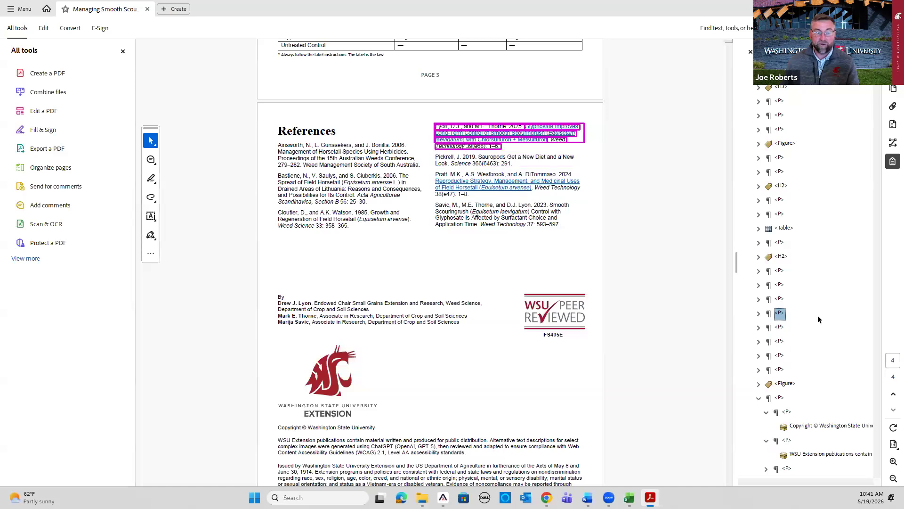
key(Right)
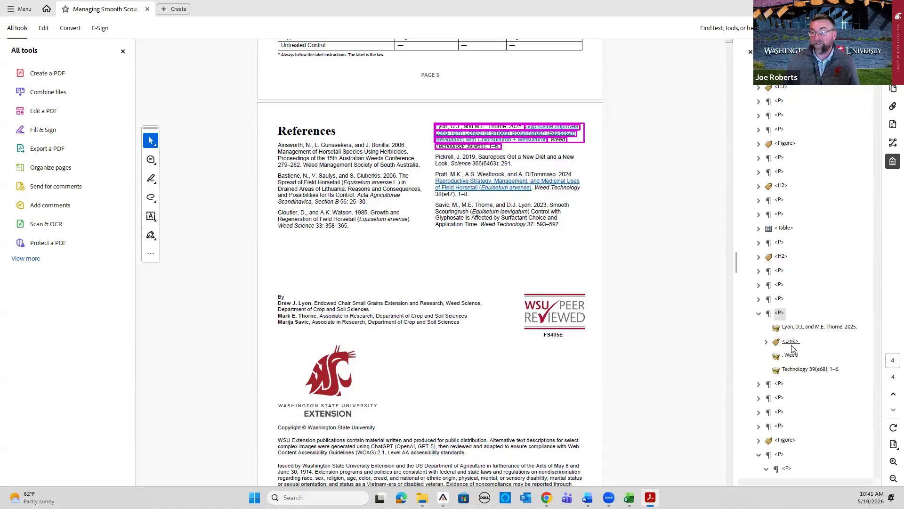
Switch to the Word source and copy the full linked title beginning "Glyphosate Improves Long-Term Control" from the References section
key(alt+Tab)
scroll(572, 270, down, 20)
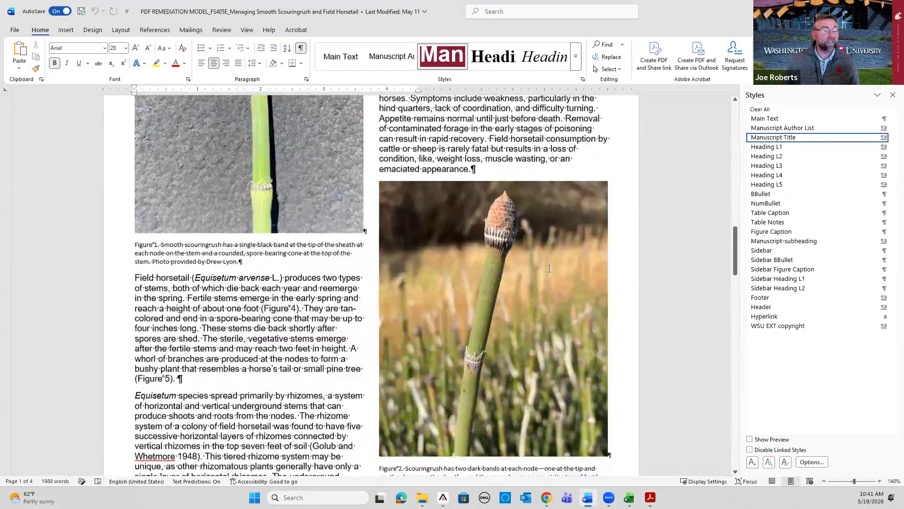
scroll(526, 258, down, 20)
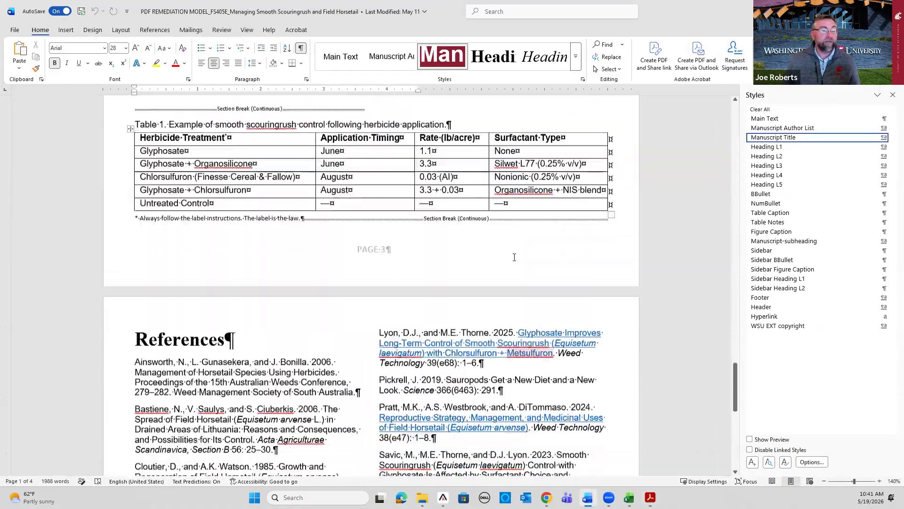
click(520, 234)
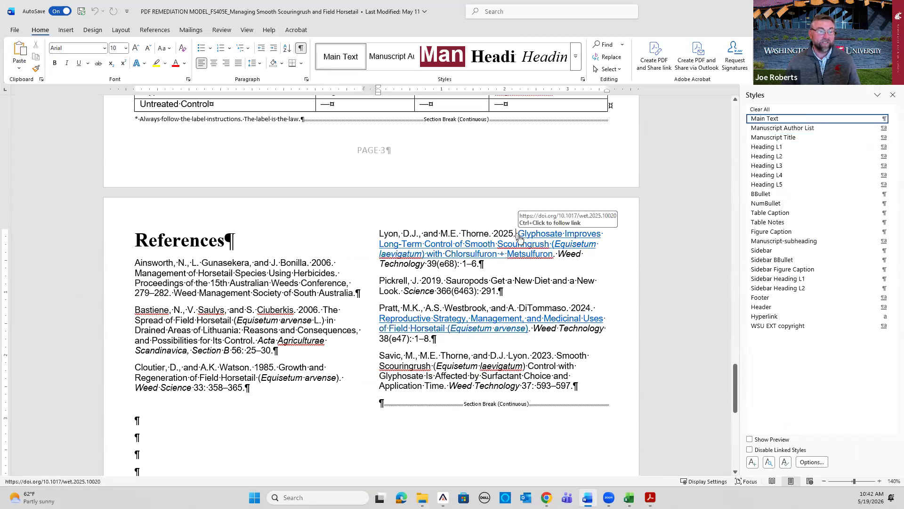
key(ctrl+shift+Right)
key(ctrl+shift+Right)
key(ctrl+shift+Right)
key(ctrl+shift+Right)
key(ctrl+shift+Right)
key(ctrl+shift+Right)
key(ctrl+shift+Right)
key(ctrl+shift+Right)
key(ctrl+shift+Right)
key(ctrl+shift+Right)
key(ctrl+shift+Right)
key(ctrl+shift+Right)
key(ctrl+shift+Right)
key(ctrl+shift+Right)
key(ctrl+shift+Right)
key(ctrl+shift+Right)
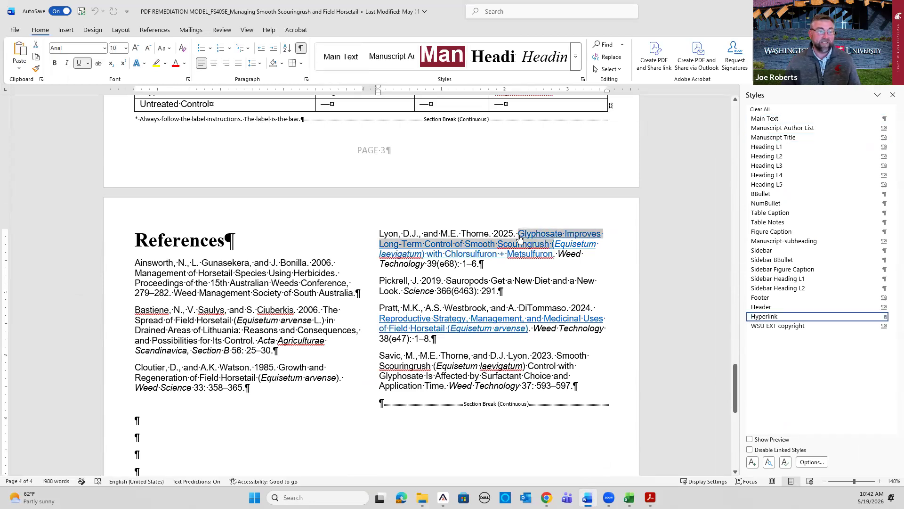
key(ctrl+shift+Right)
key(ctrl+c)
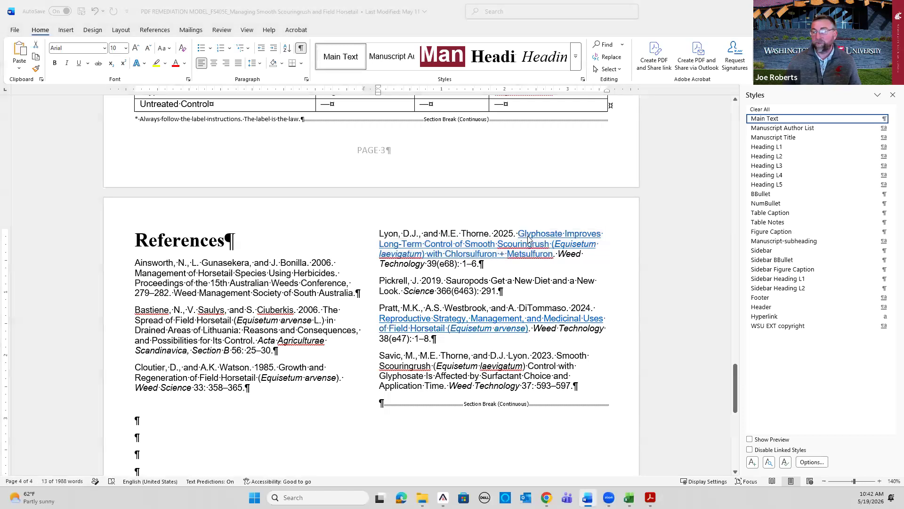
Back in Acrobat, paste the copied glyphosate article title as the alternate description for links on that reference's Link tag
key(alt+Tab)
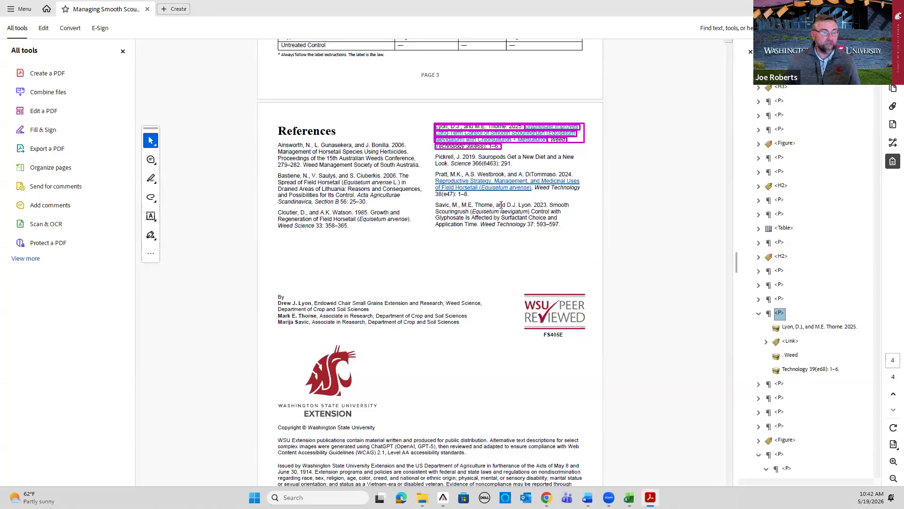
click(766, 341)
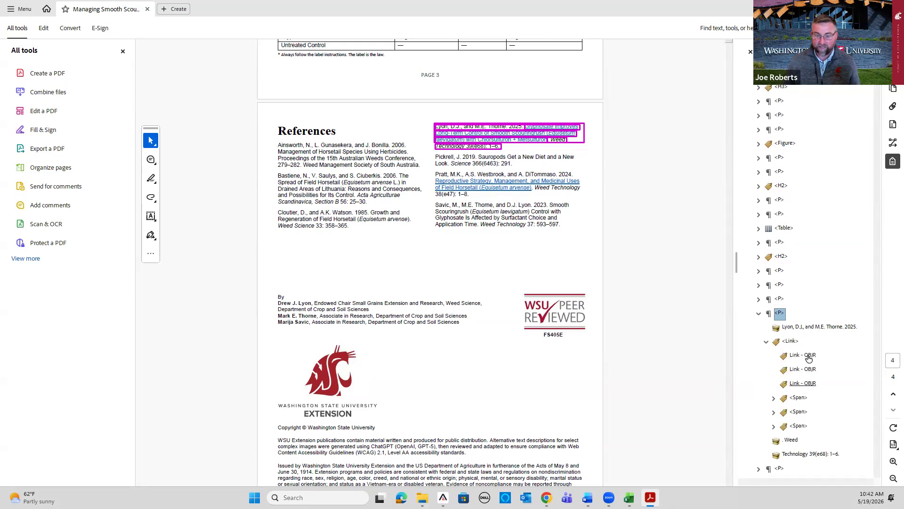
click(766, 342)
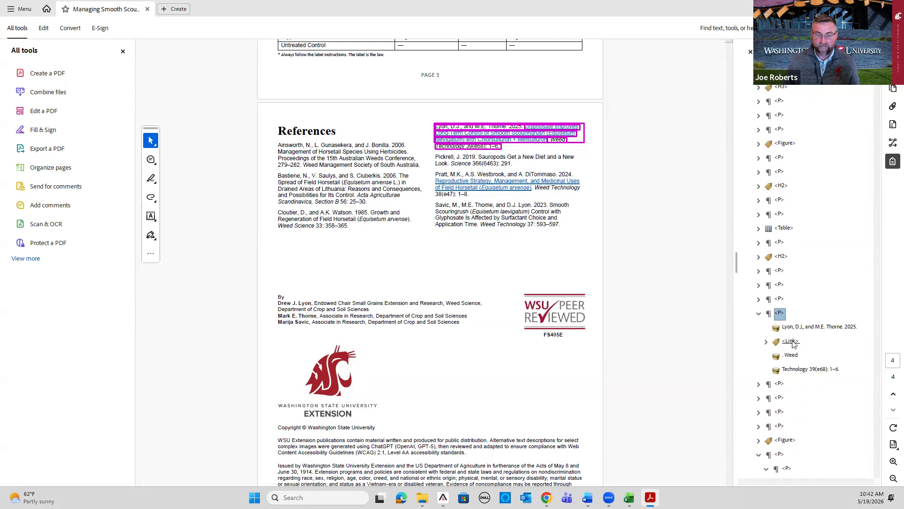
right_click(791, 341)
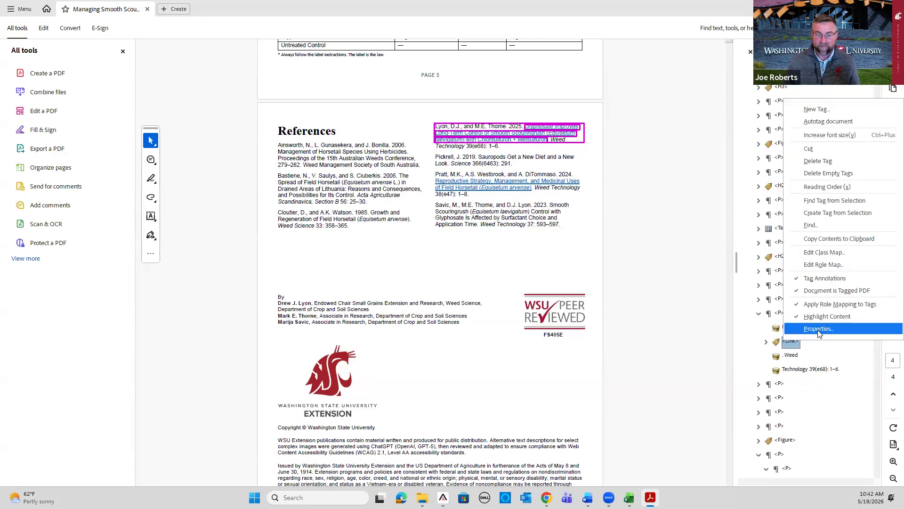
click(818, 329)
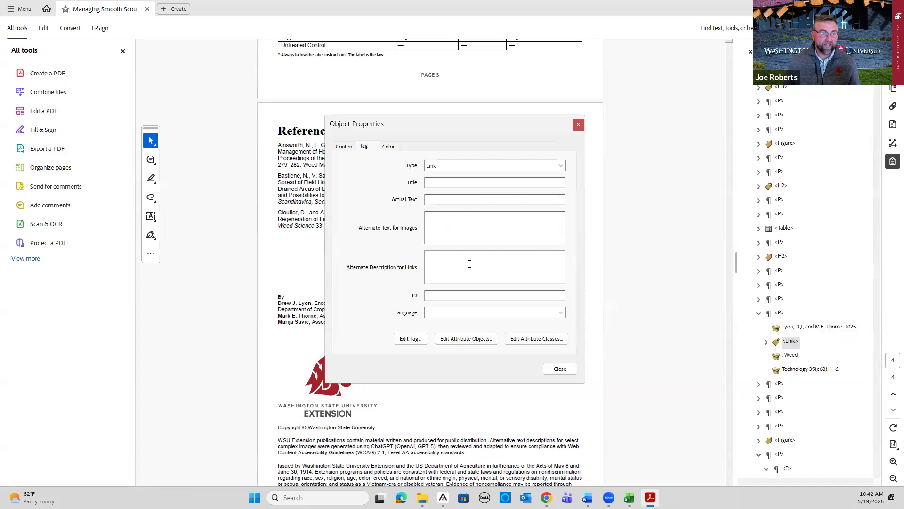
click(489, 265)
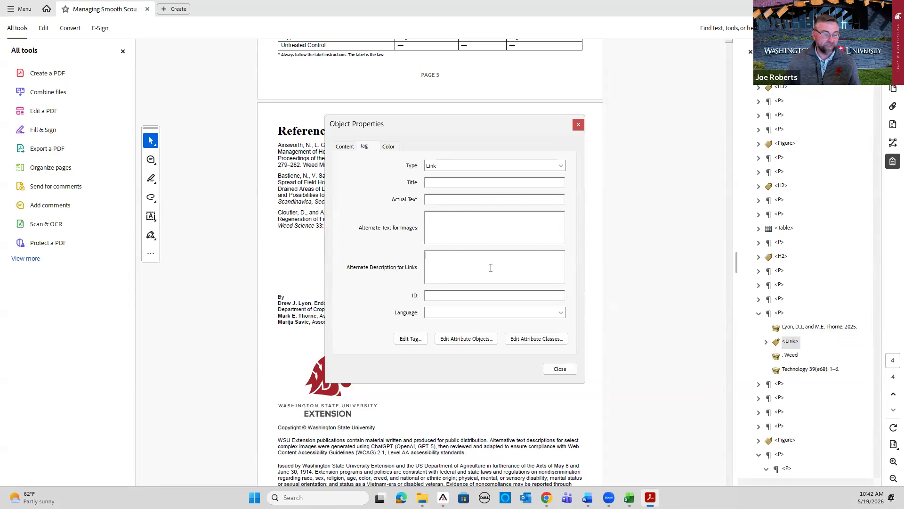
key(ctrl+v)
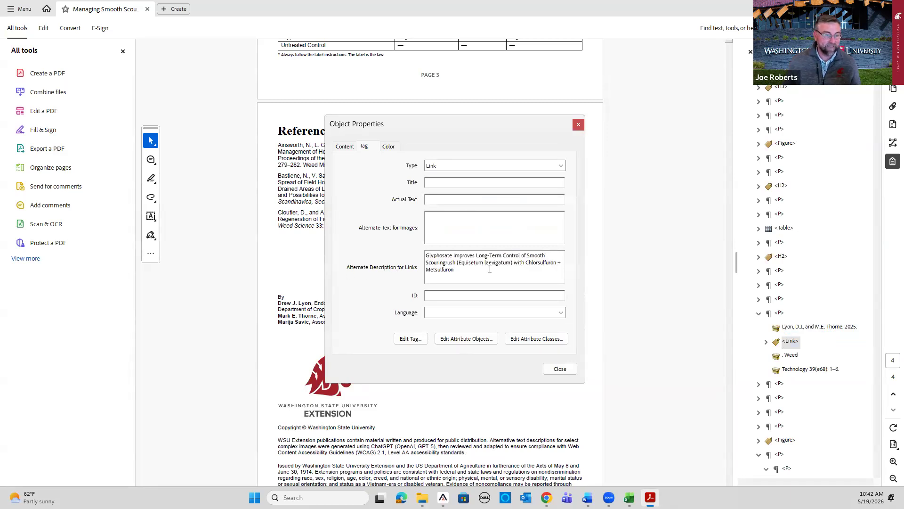
click(560, 369)
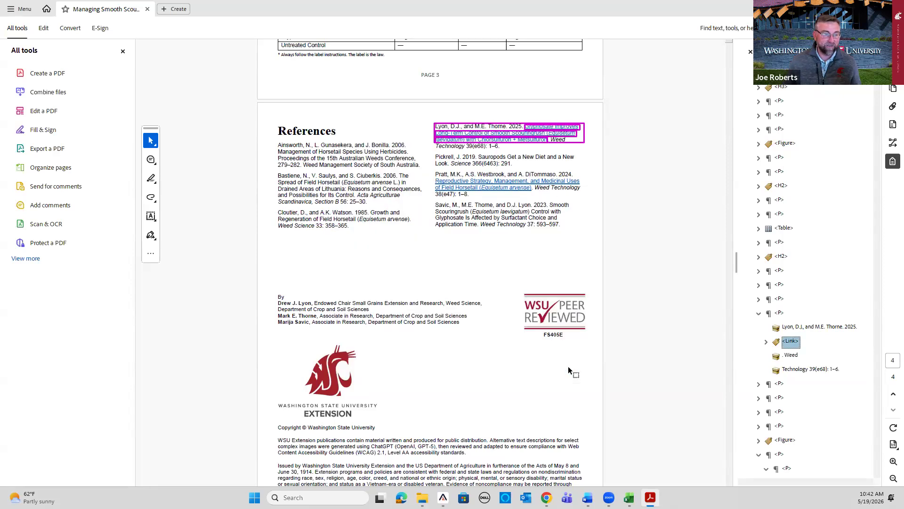
Expand the paragraph tag of the 2024 Field Horsetail reference and select its Link tag
click(779, 398)
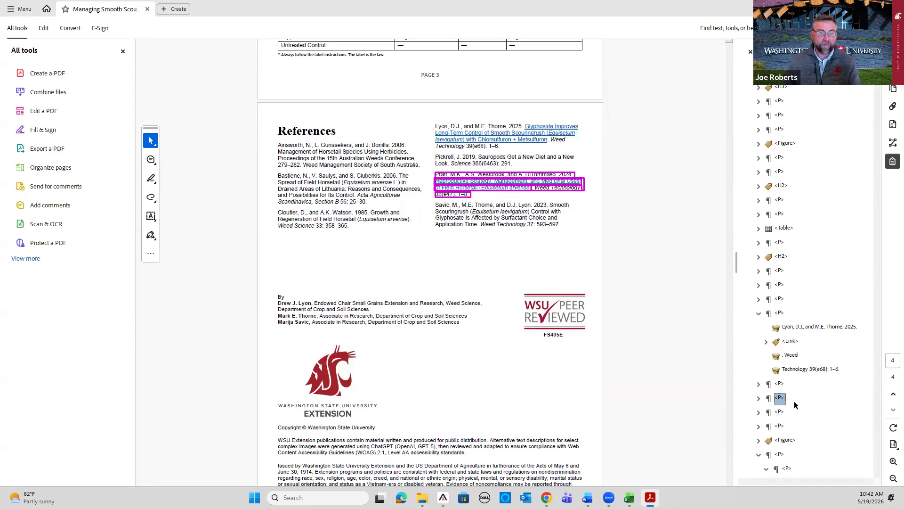
key(Right)
key(Down)
key(Down)
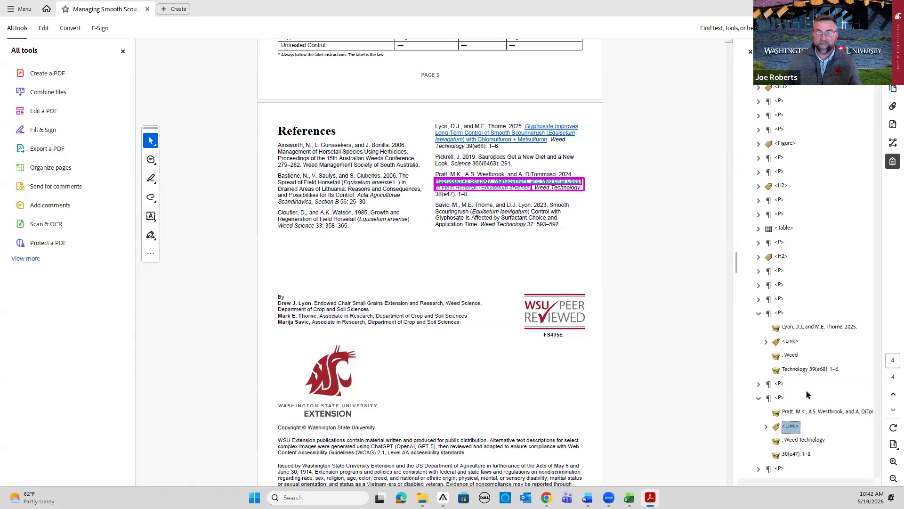
In the Word source, copy the linked title "Reproductive Strategy, Management, and Medicinal Uses of Field Horsetail (Equisetum arvense)"
key(alt+Tab)
scroll(396, 269, down, 2)
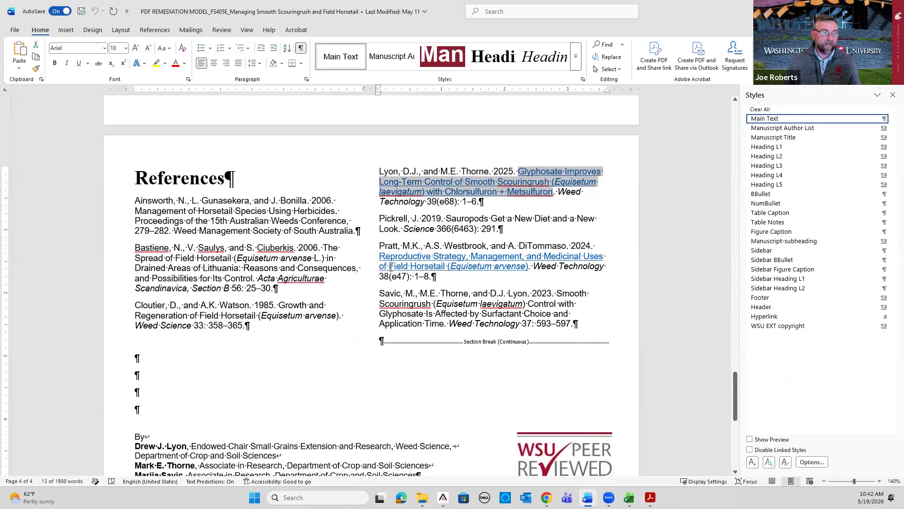
click(377, 254)
key(ctrl+shift+Right)
key(ctrl+shift+Right)
key(ctrl+shift+Right)
key(ctrl+shift+Right)
key(ctrl+shift+Right)
key(ctrl+shift+Right)
key(ctrl+shift+Right)
key(ctrl+shift+Right)
key(ctrl+shift+Right)
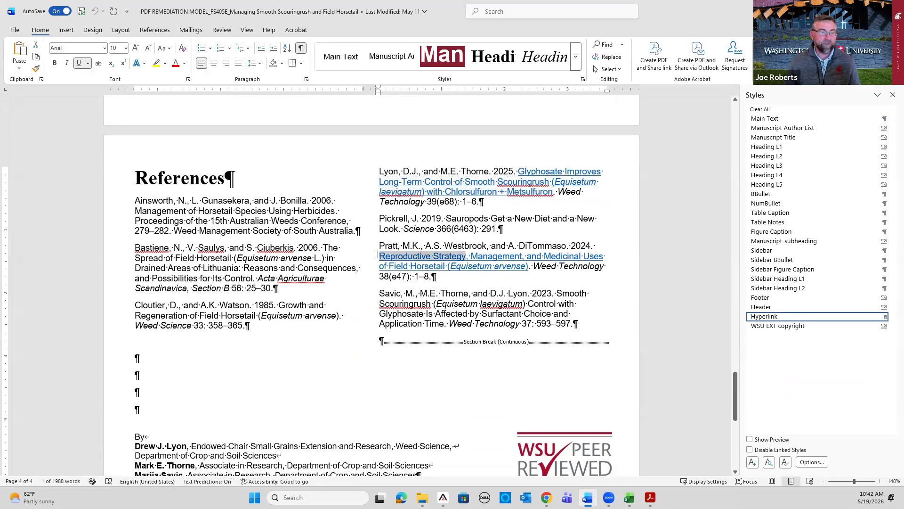
key(ctrl+shift+Right)
key(ctrl+shift+Right)
key(ctrl+shift+Right)
key(ctrl+shift+Right)
key(ctrl+shift+Right)
key(ctrl+shift+Right)
key(ctrl+c)
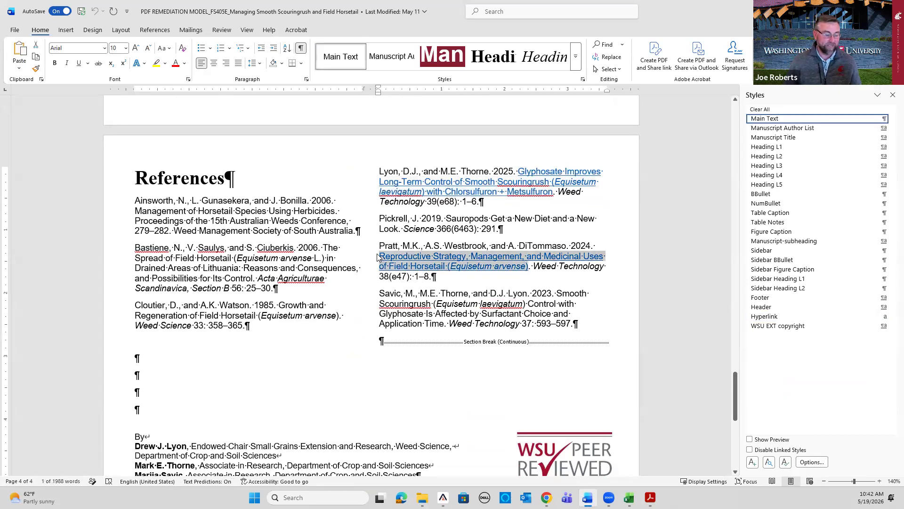
In Acrobat, paste the copied Field Horsetail title as the selected Link tag's alternate description for links, and save the PDF
key(alt+Tab)
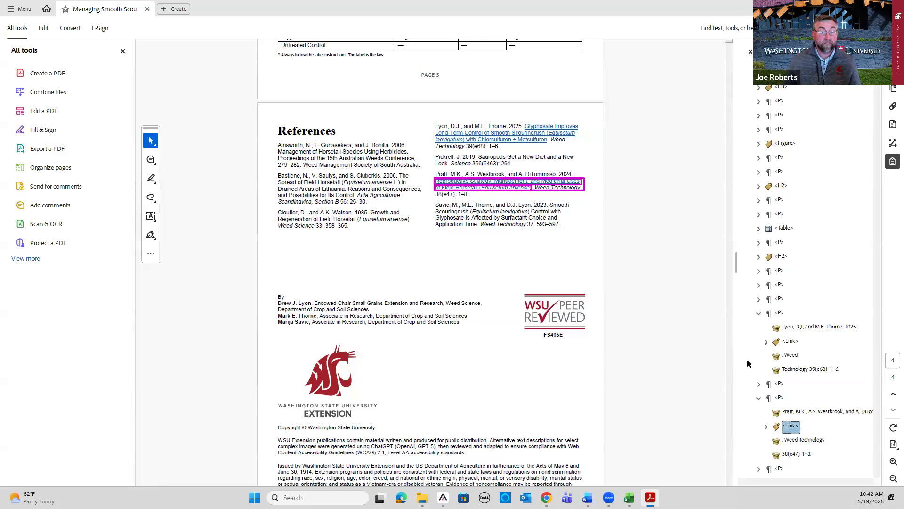
scroll(794, 420, down, 2)
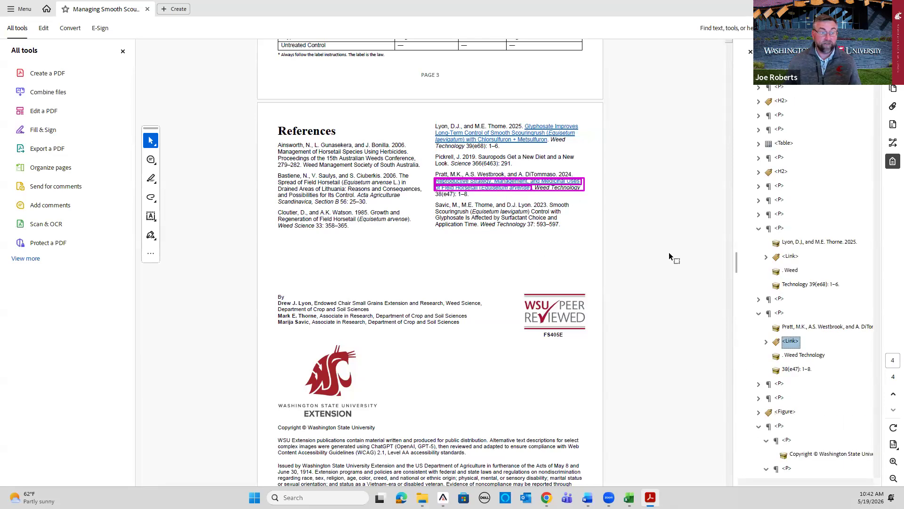
right_click(793, 342)
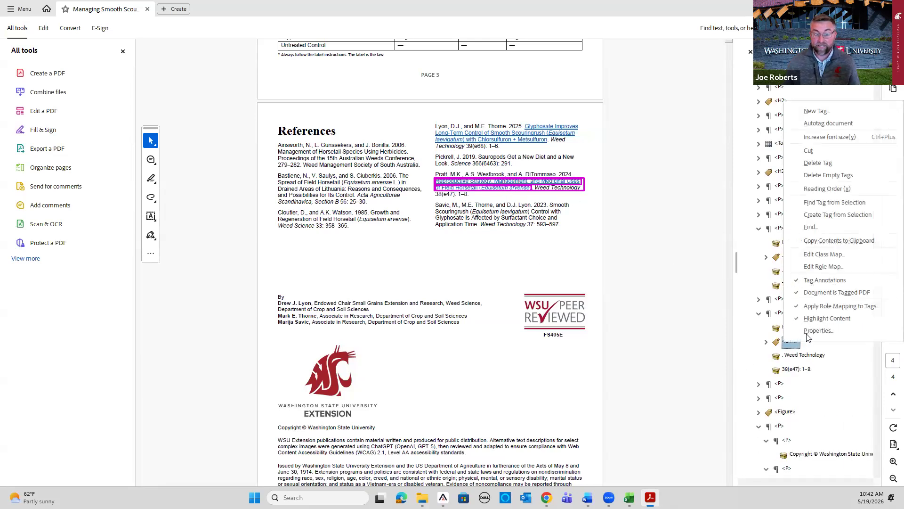
click(800, 388)
click(460, 271)
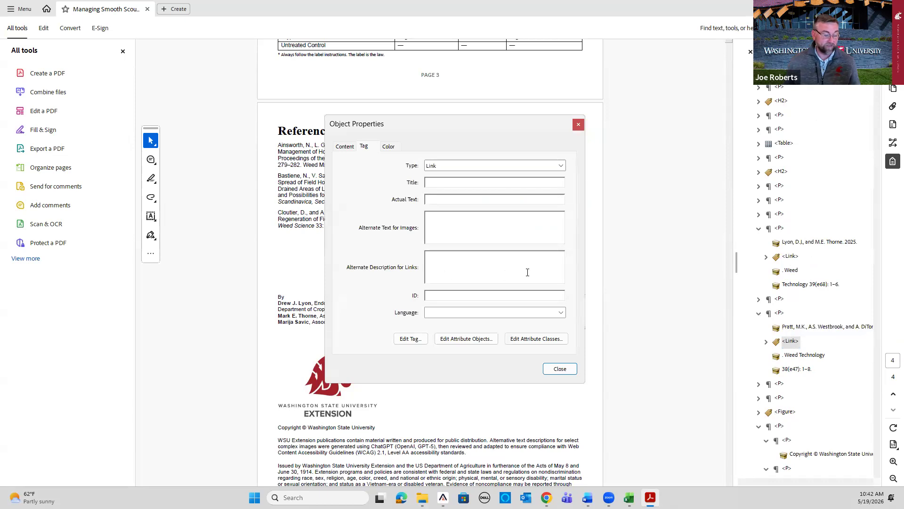
key(ctrl+v)
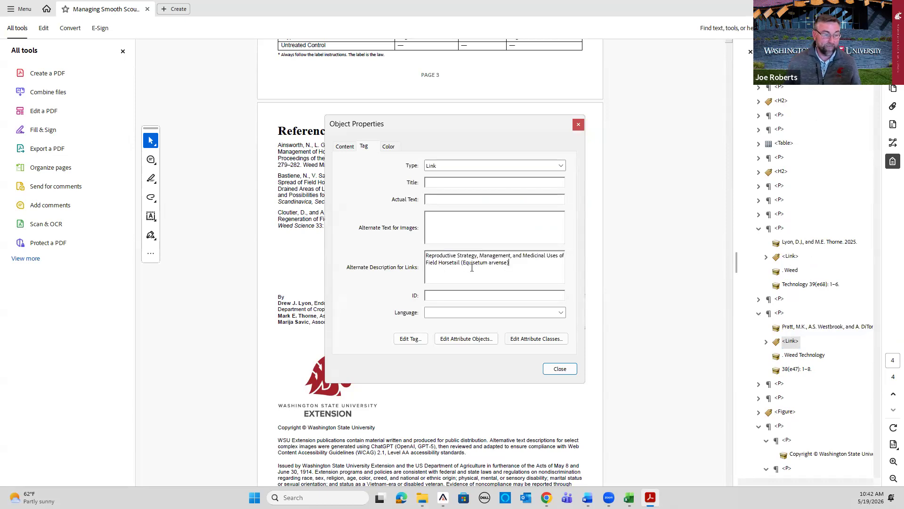
click(560, 369)
click(24, 9)
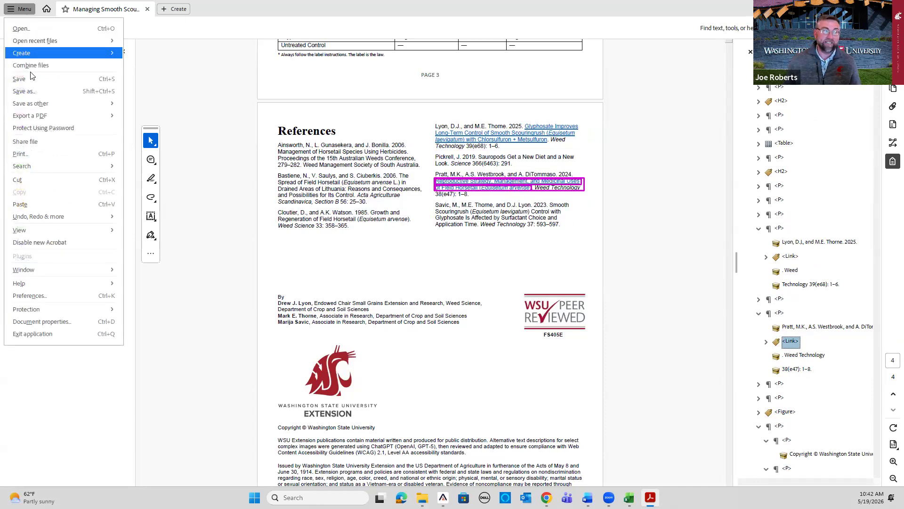
click(376, 76)
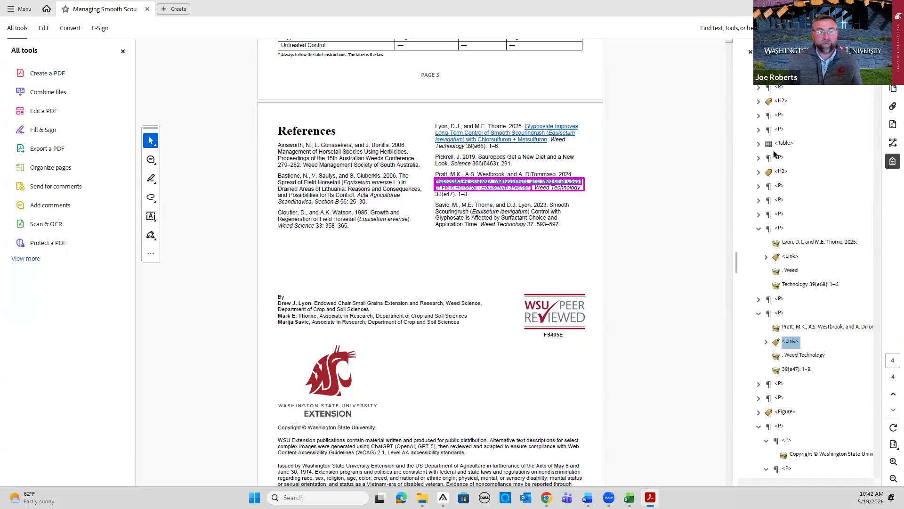
Switch to PAC 2026, close the old detailed results, and reload the saved PDF for a new WCAG check
key(alt+Tab)
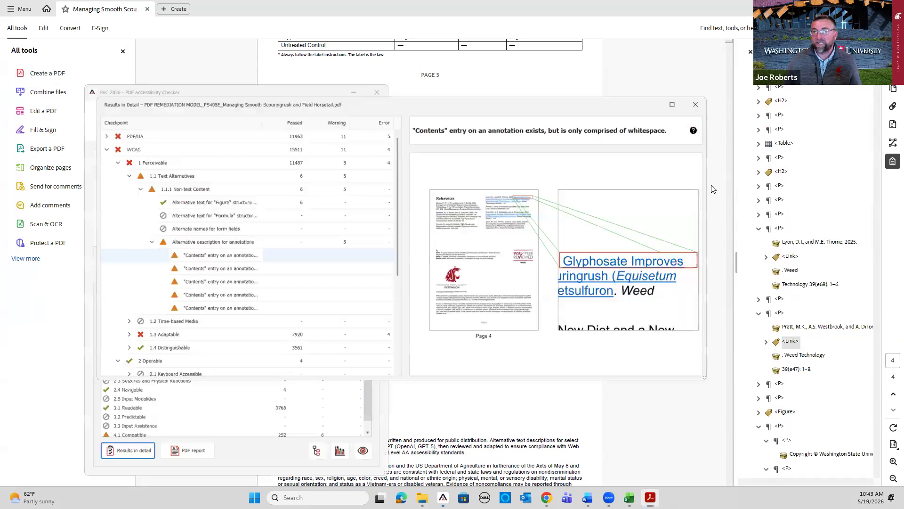
click(695, 105)
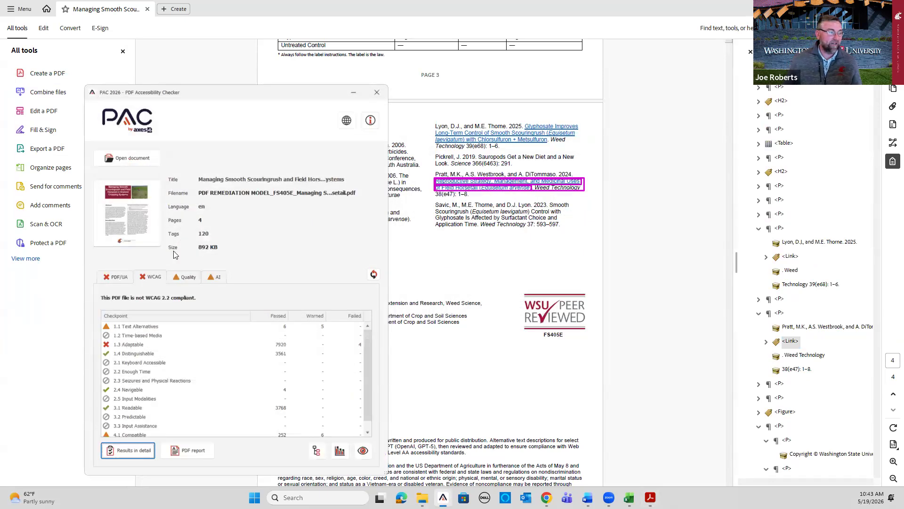
key(alt+Tab)
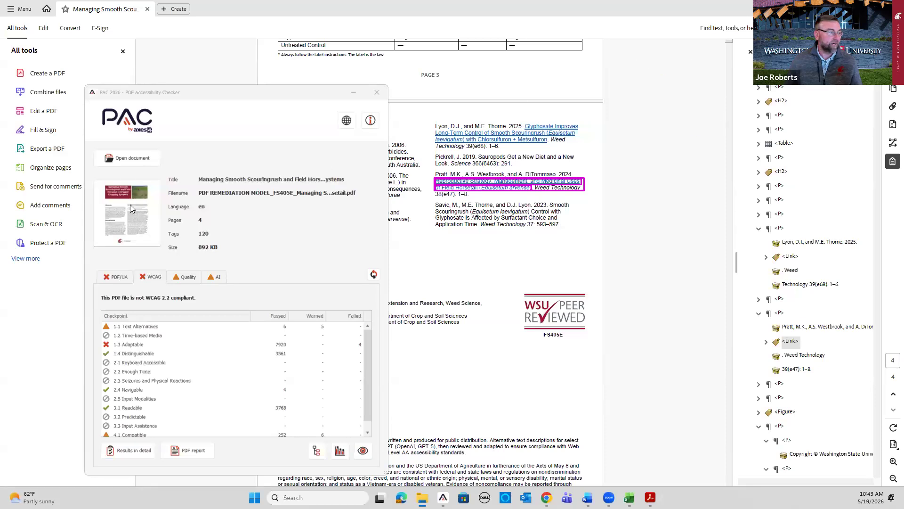
click(151, 277)
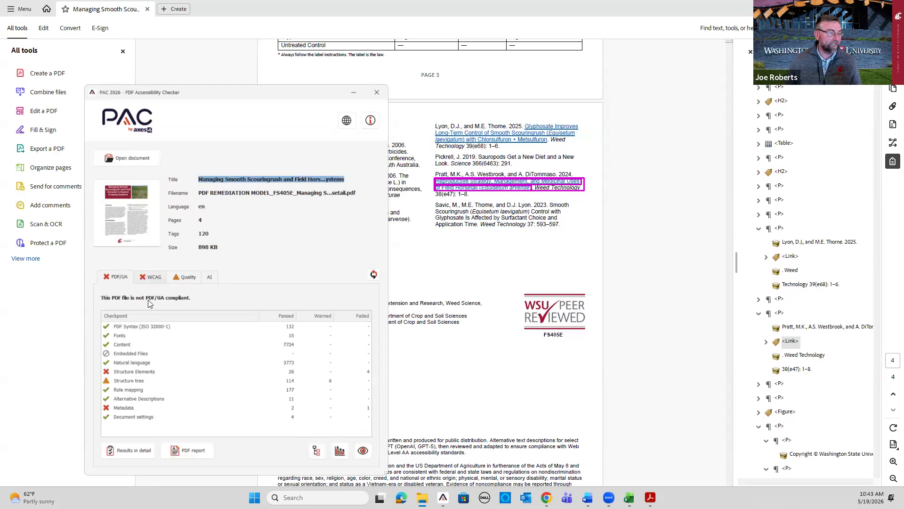
Open the detailed results of the new check and expand 1.1 Text Alternatives under WCAG to review its checkpoints
click(134, 451)
click(179, 175)
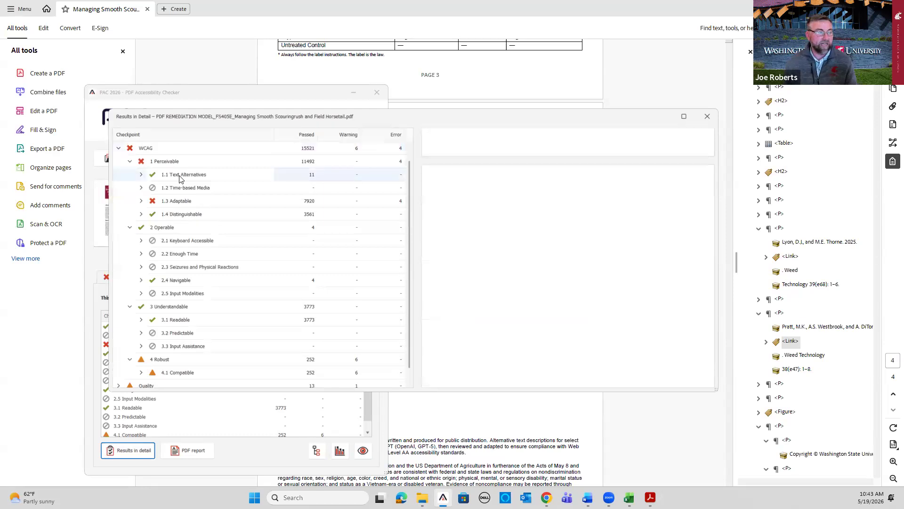
double_click(179, 177)
key(Down)
key(Down)
key(Down)
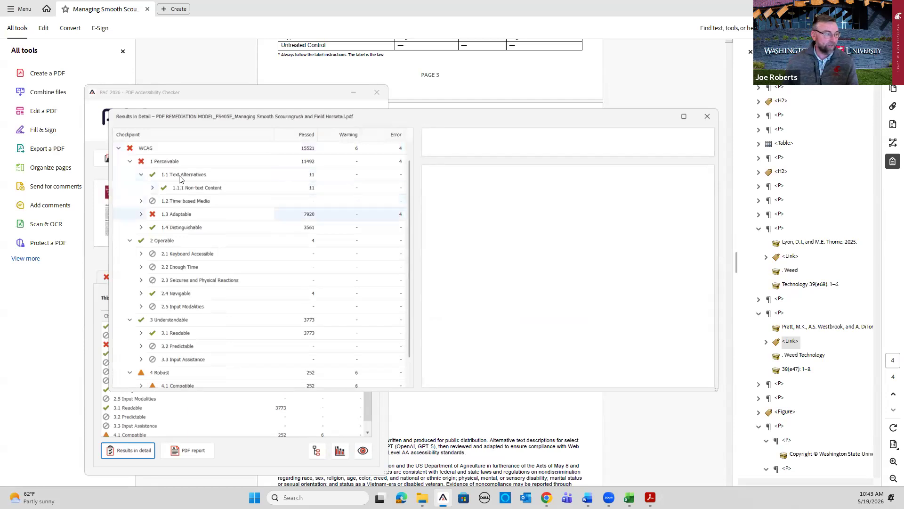
scroll(191, 318, down, 1)
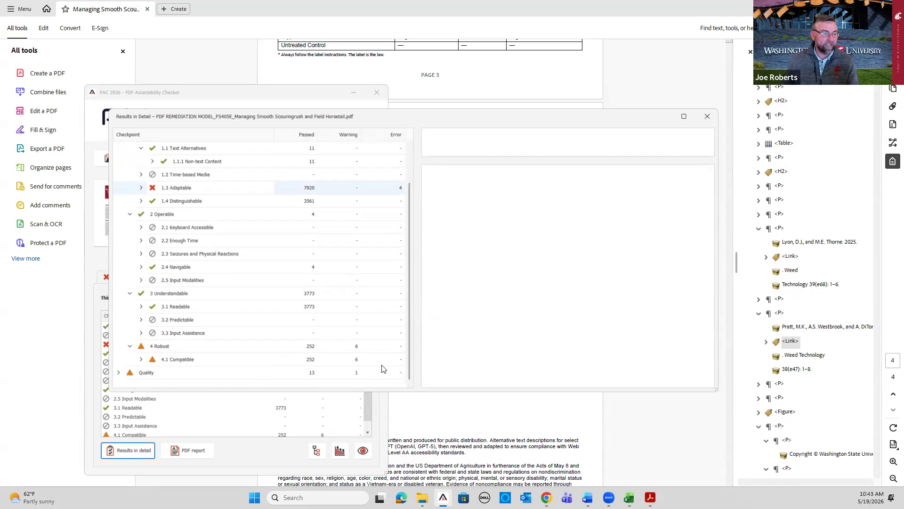
scroll(279, 372, up, 1)
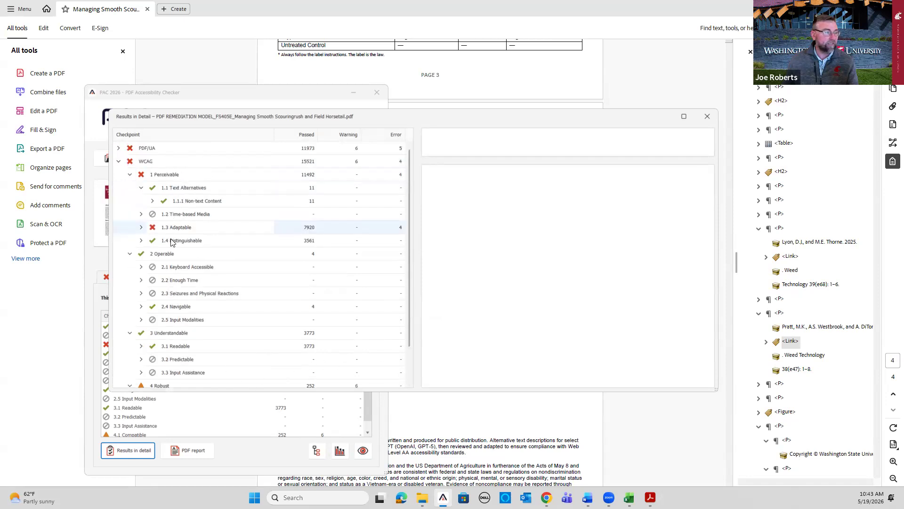
Expand 1.3 Adaptable and its 1.3.1 Info and Relationships criterion, and look through the checks listed under it
double_click(216, 230)
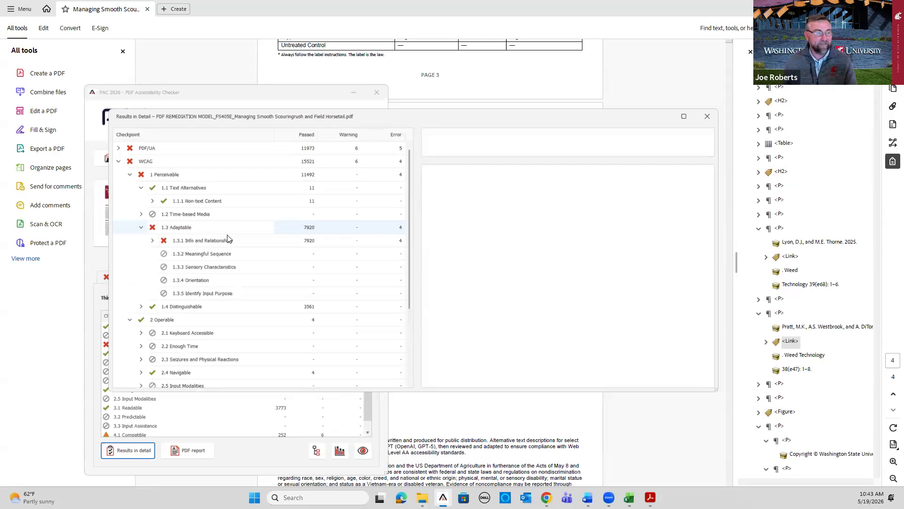
click(229, 243)
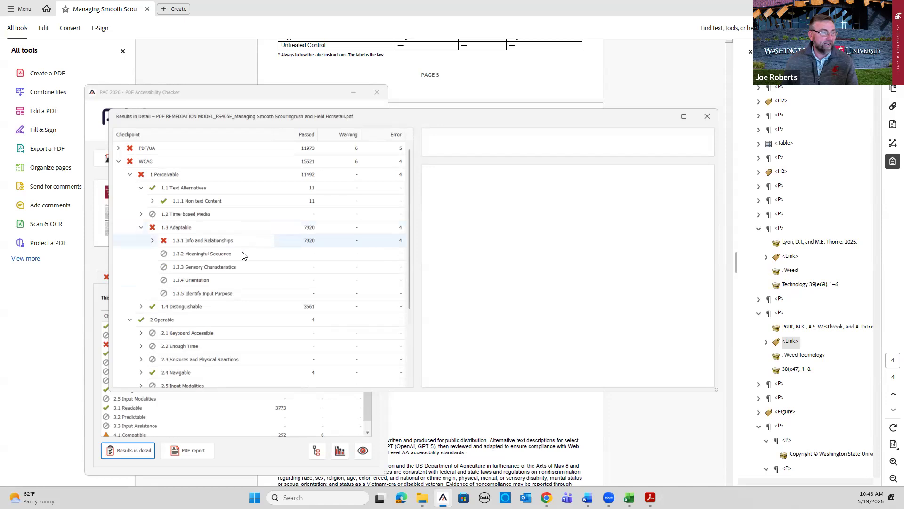
double_click(203, 243)
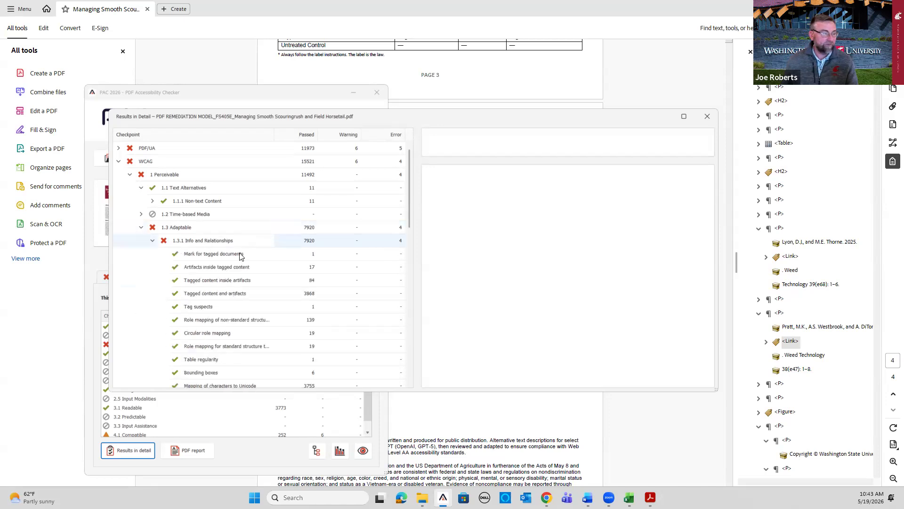
key(Down)
key(Down)
key(Down)
key(Down)
scroll(289, 253, down, 5)
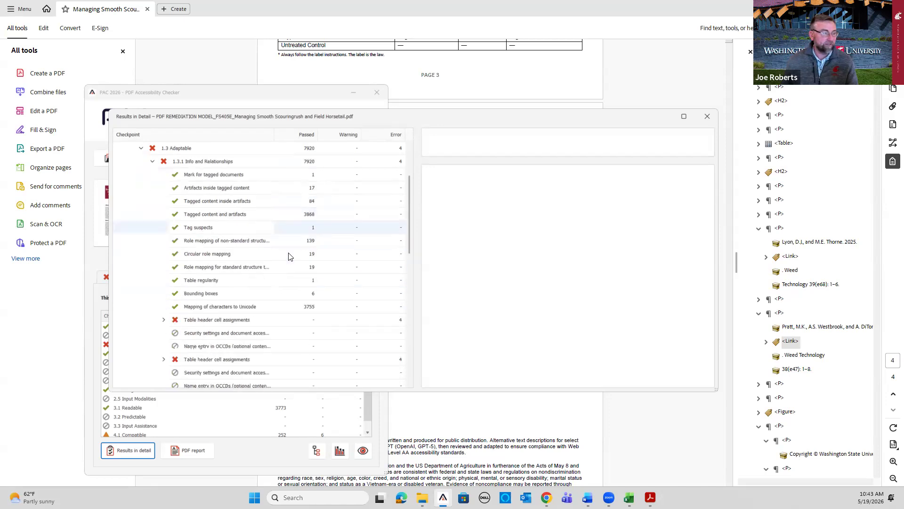
Expand the failed Table header cell assignments check and show the first error's location in the document
scroll(289, 253, up, 4)
key(Down)
key(Down)
key(Down)
key(Down)
key(Down)
key(Down)
key(Down)
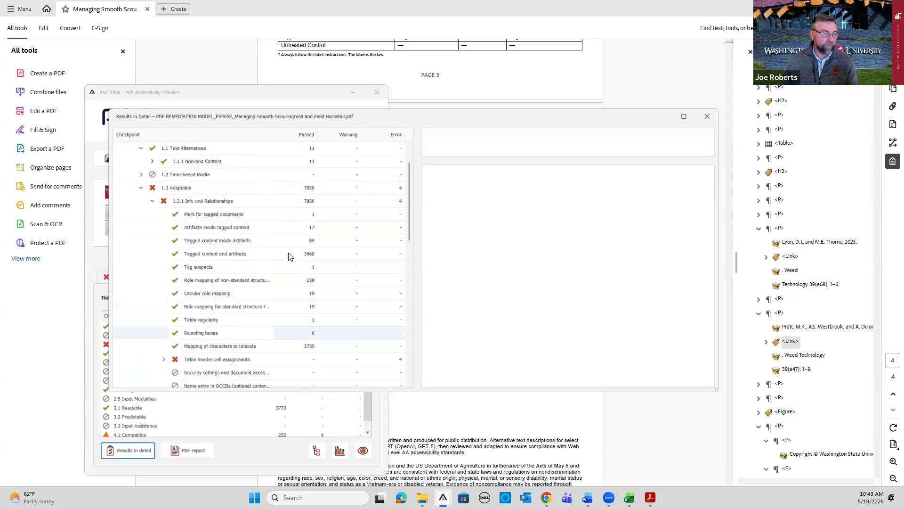
scroll(289, 255, down, 3)
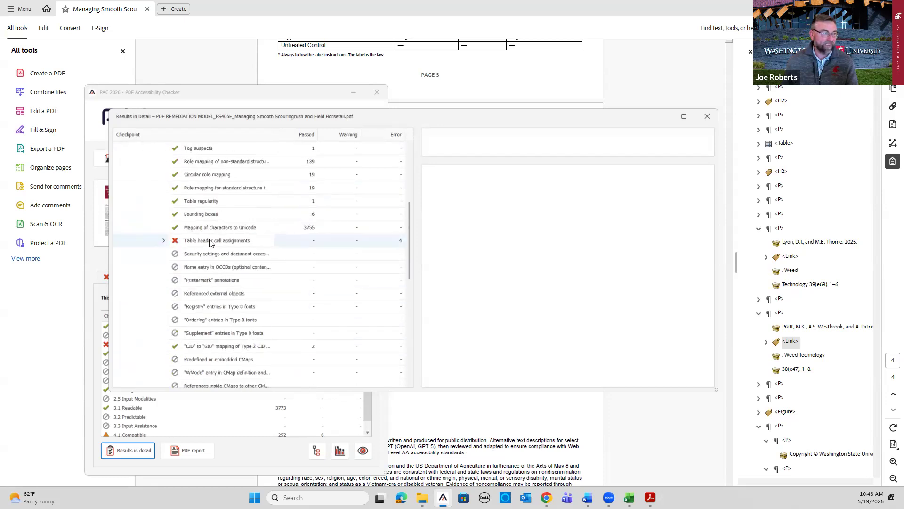
double_click(253, 245)
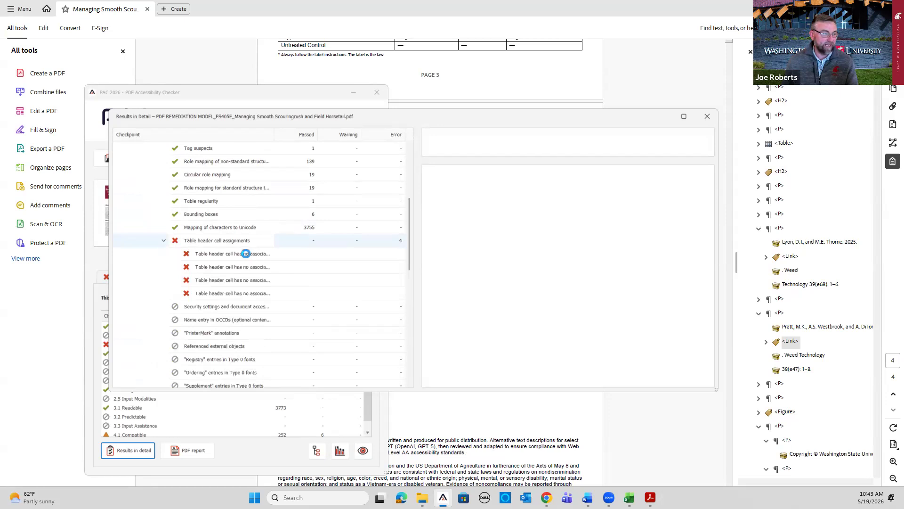
click(246, 255)
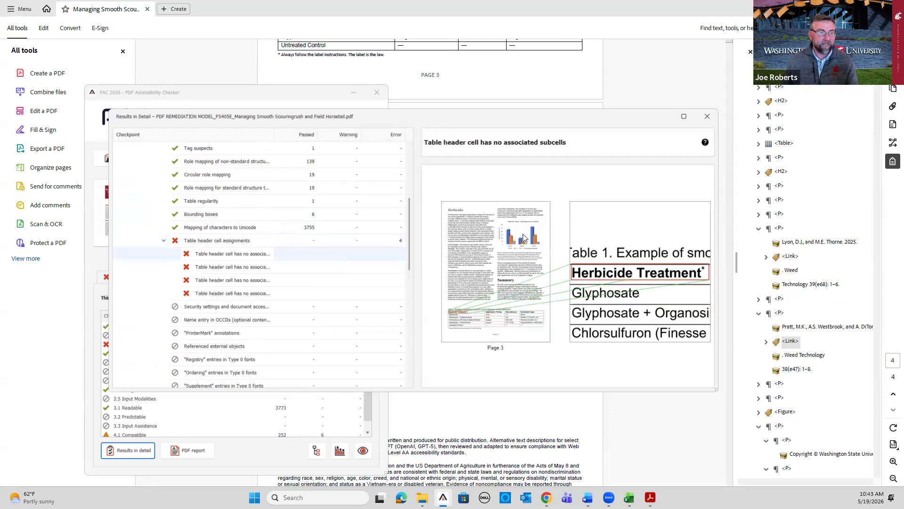
Open the WCAG 2.1 page linked from the table header error, read Success Criterion 1.3.2, then close it and return to PAC
click(545, 143)
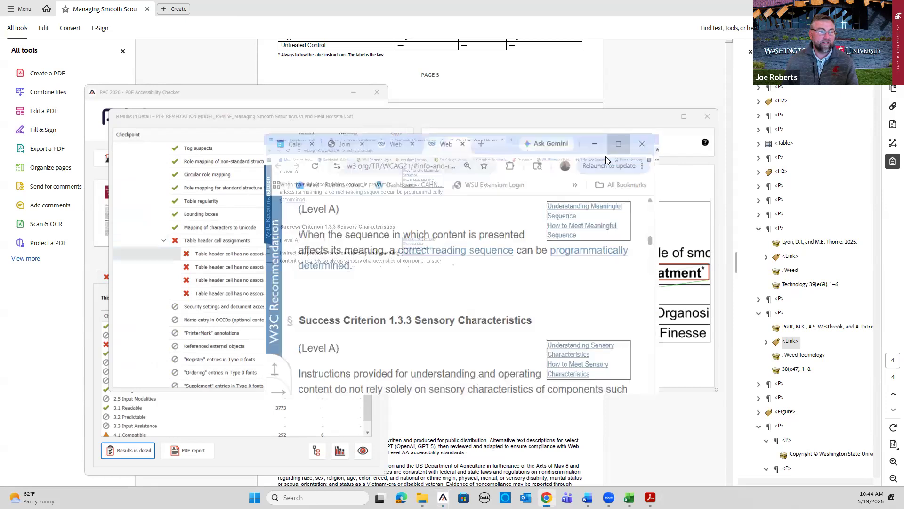
click(607, 157)
scroll(380, 154, up, 2)
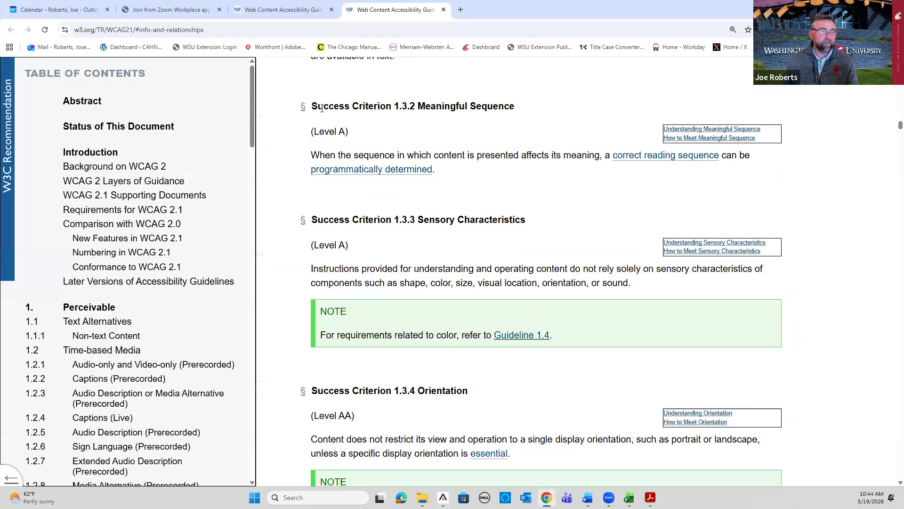
drag(317, 106, 483, 173)
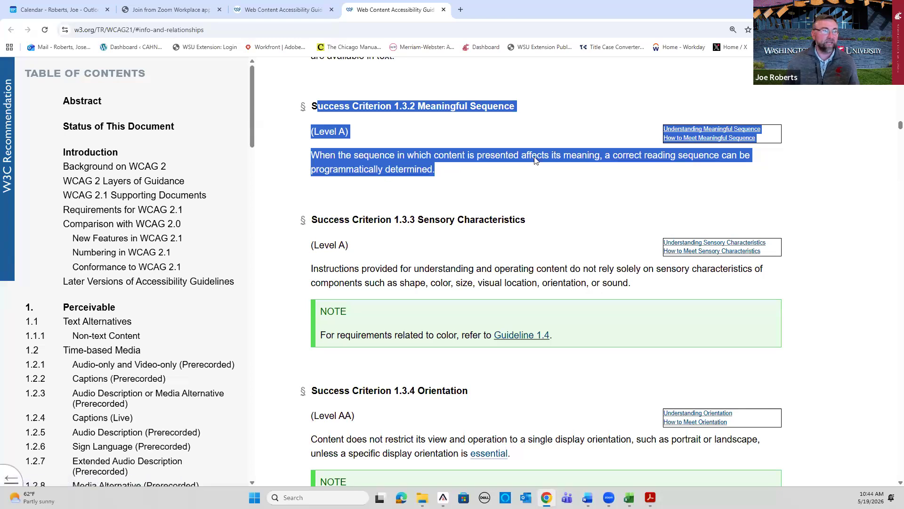
click(444, 9)
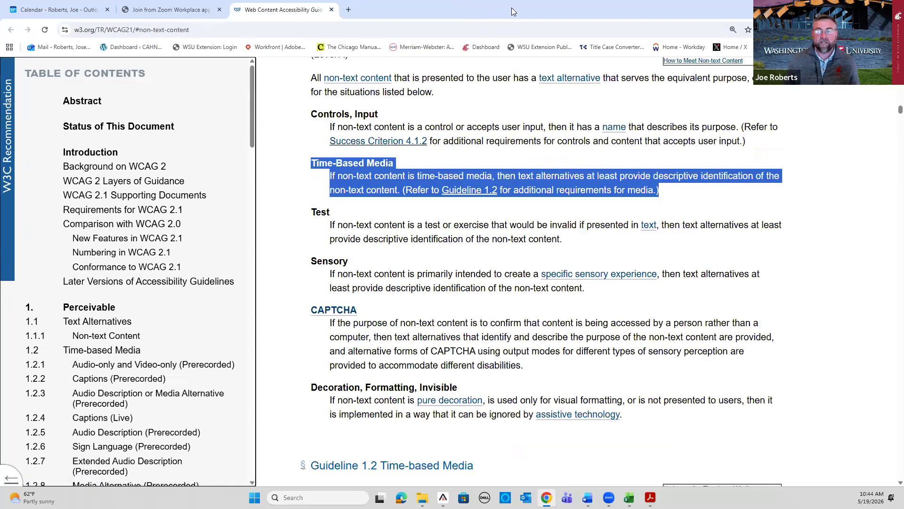
key(alt+Tab)
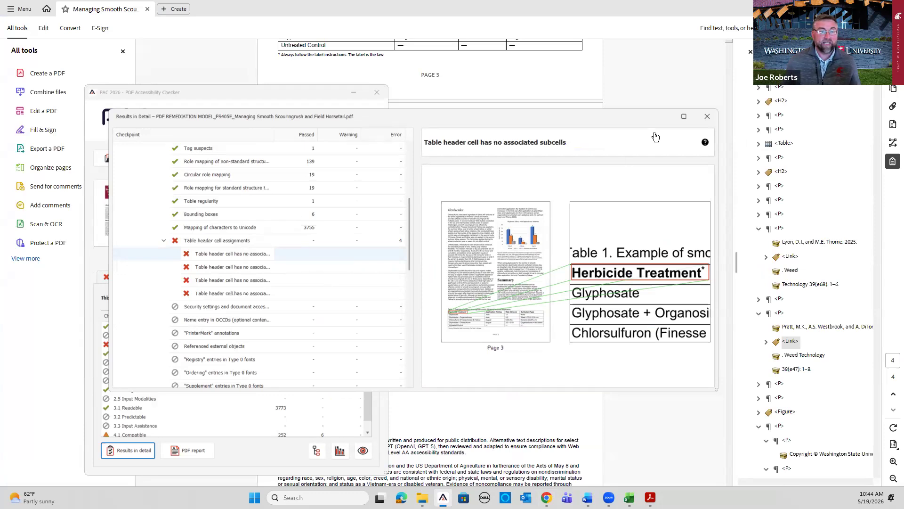
Close the detailed results and PAC 2026, and go to Table 1 on page 3 of the PDF in Acrobat
click(706, 116)
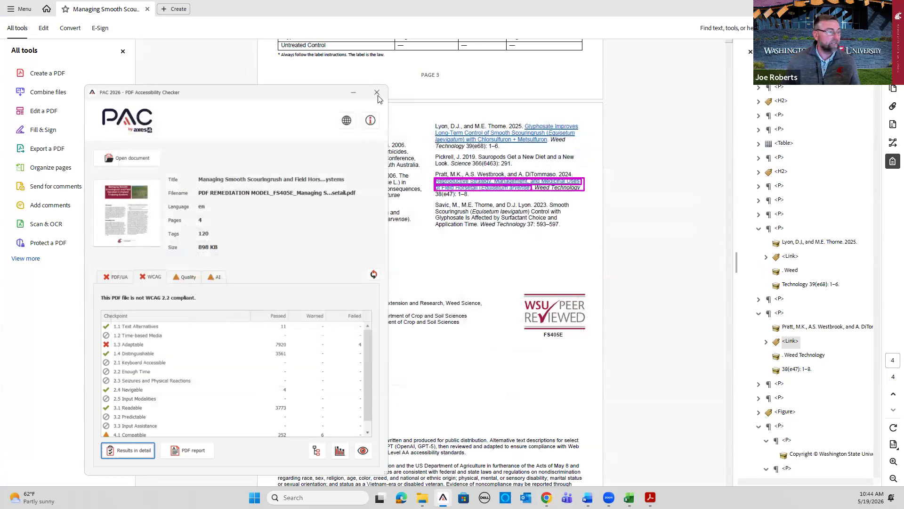
click(376, 92)
scroll(438, 269, up, 3)
scroll(439, 274, up, 3)
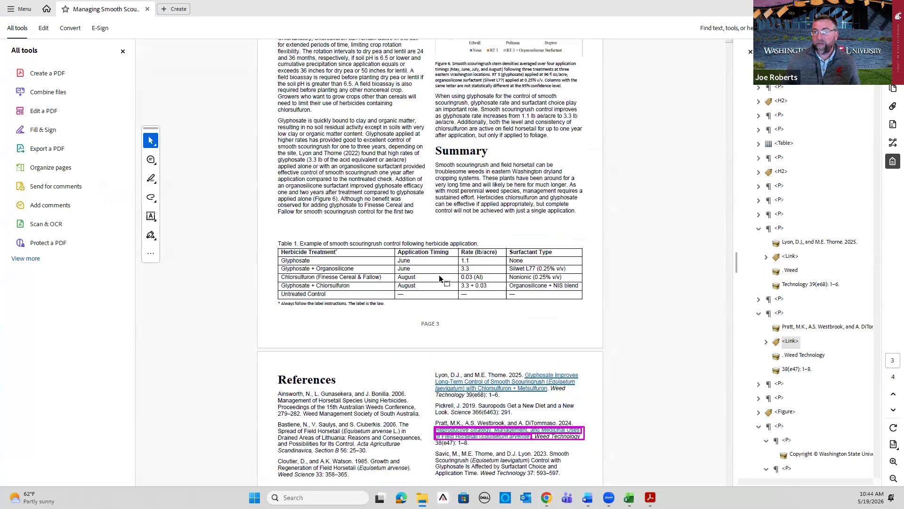
Switch to the Word source, check the table design options of Table 1's header row, and return to Acrobat
key(alt+Tab)
scroll(304, 295, up, 7)
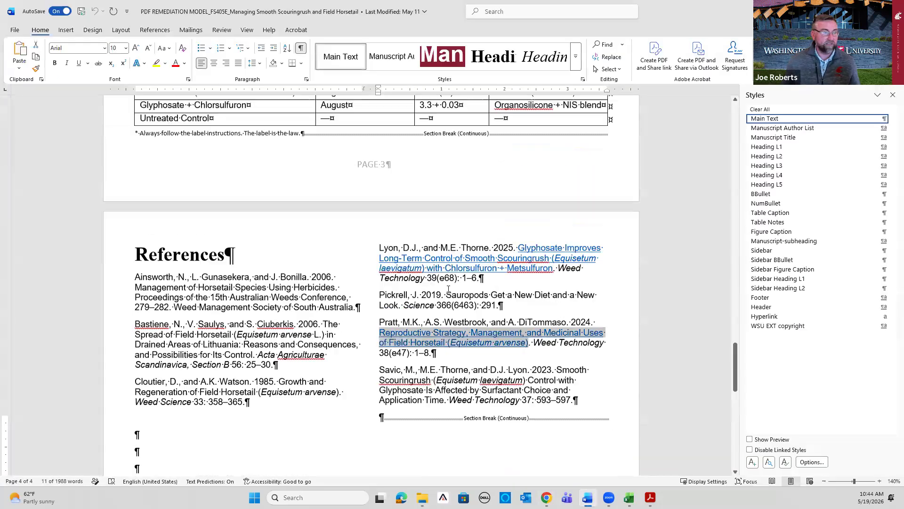
scroll(304, 295, down, 1)
click(190, 260)
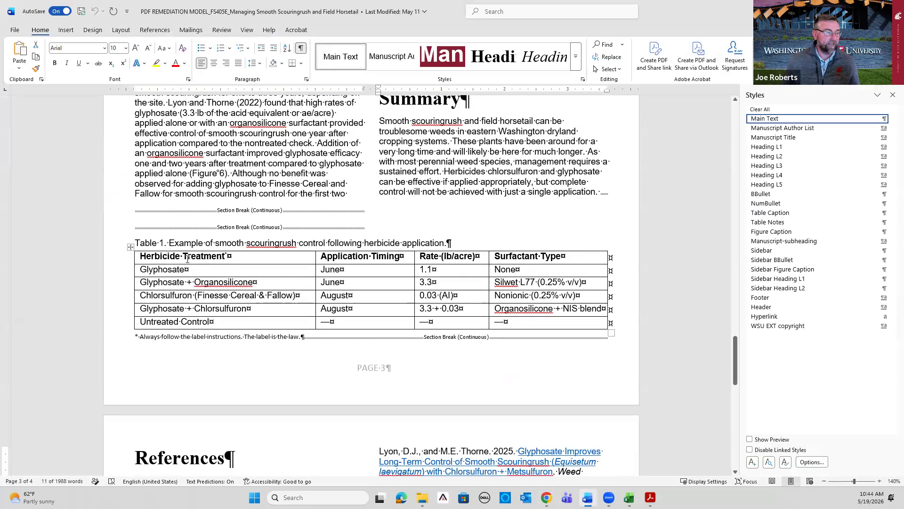
click(333, 30)
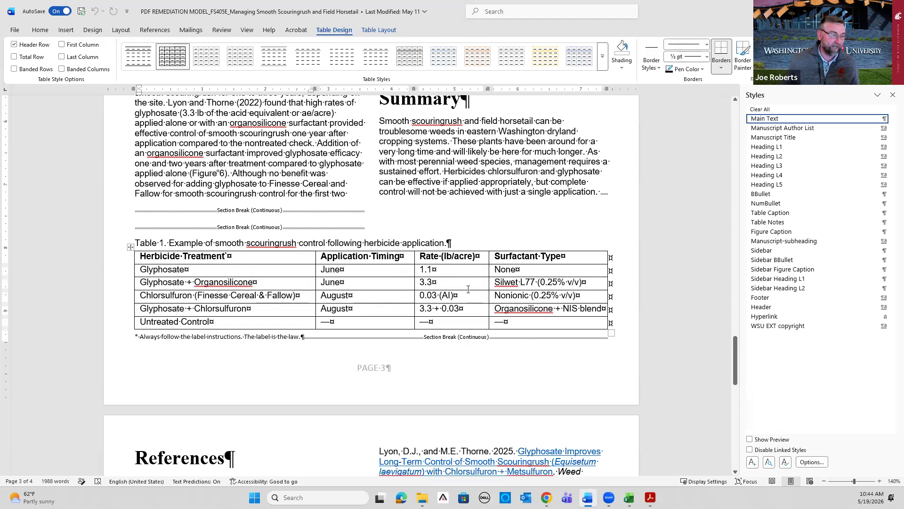
right_click(217, 257)
key(alt+Tab)
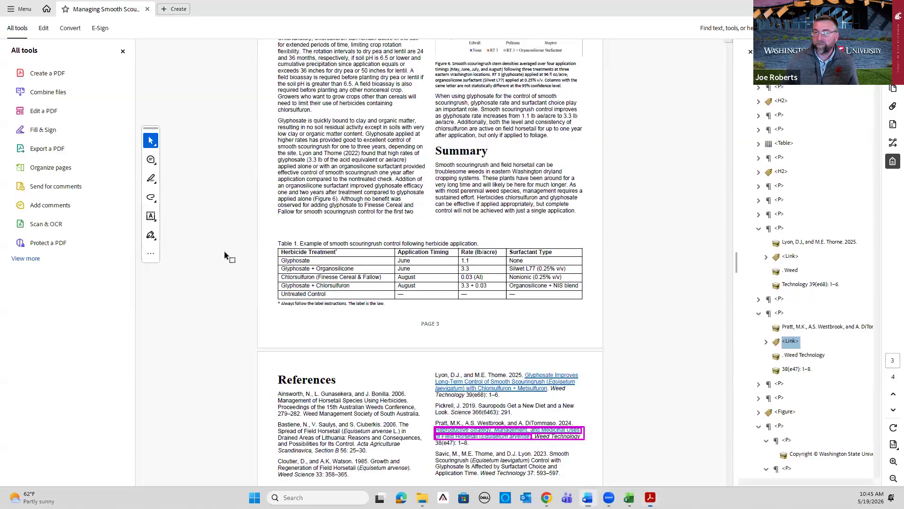
Open the Prepare for accessibility tools for the PDF and close the tag tree to make room for Table 1
click(359, 300)
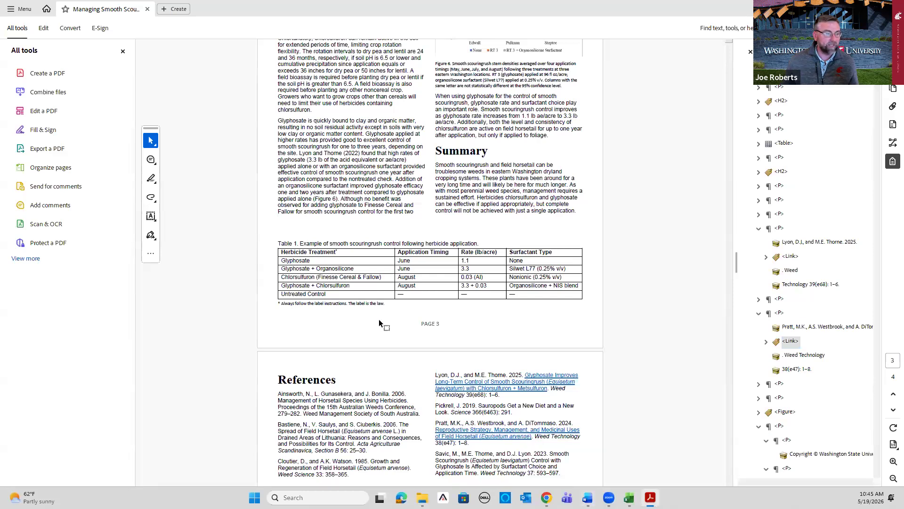
ctrl+scroll(379, 323, up, 2)
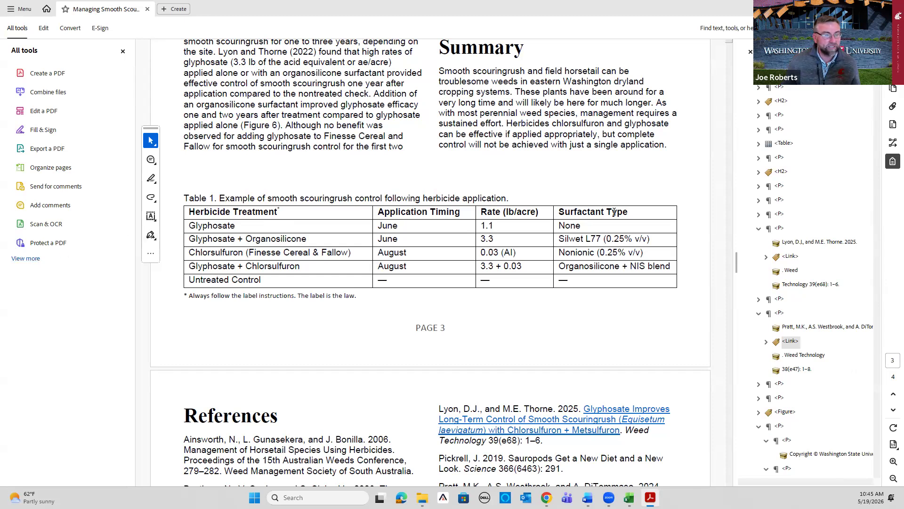
click(25, 258)
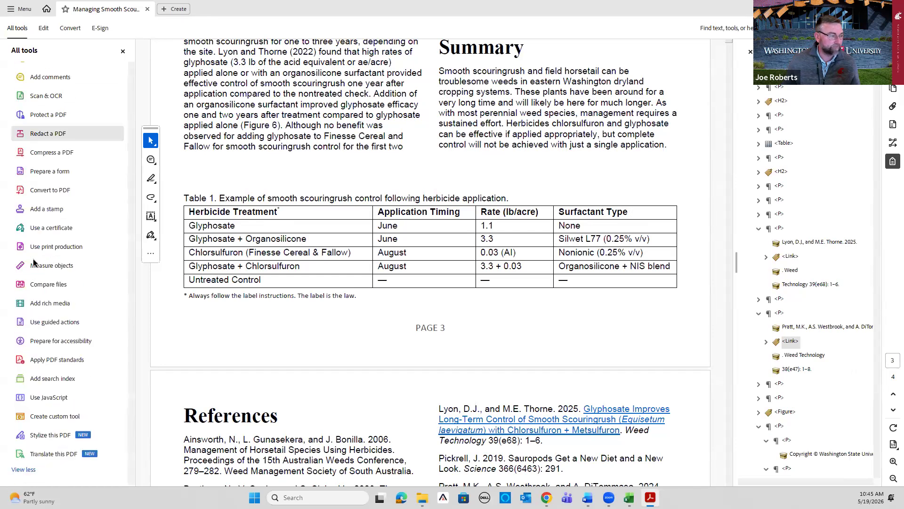
click(80, 343)
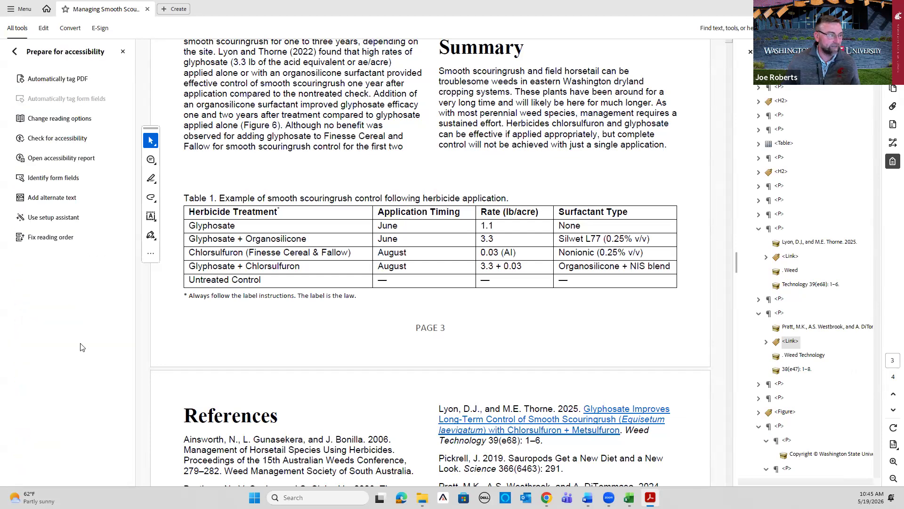
click(751, 51)
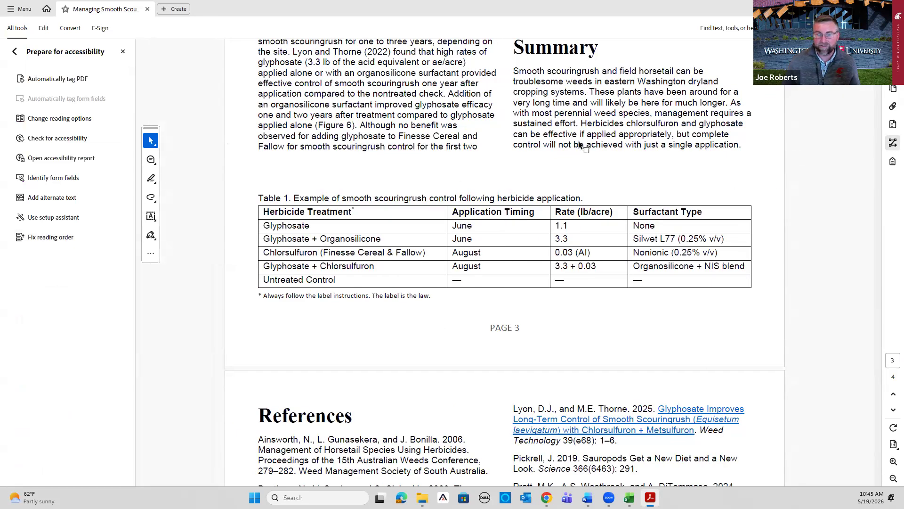
Start Fix reading order, select Table 1, and open it in the Table Editor
click(50, 237)
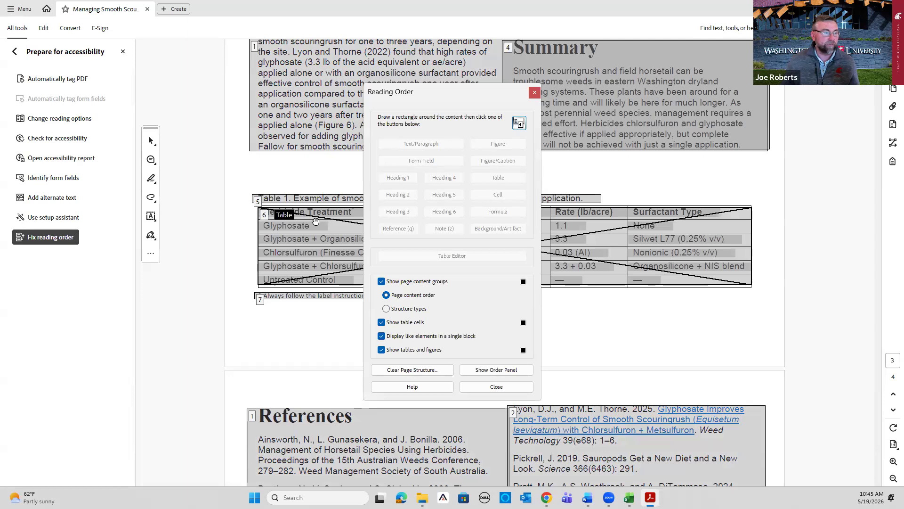
click(285, 231)
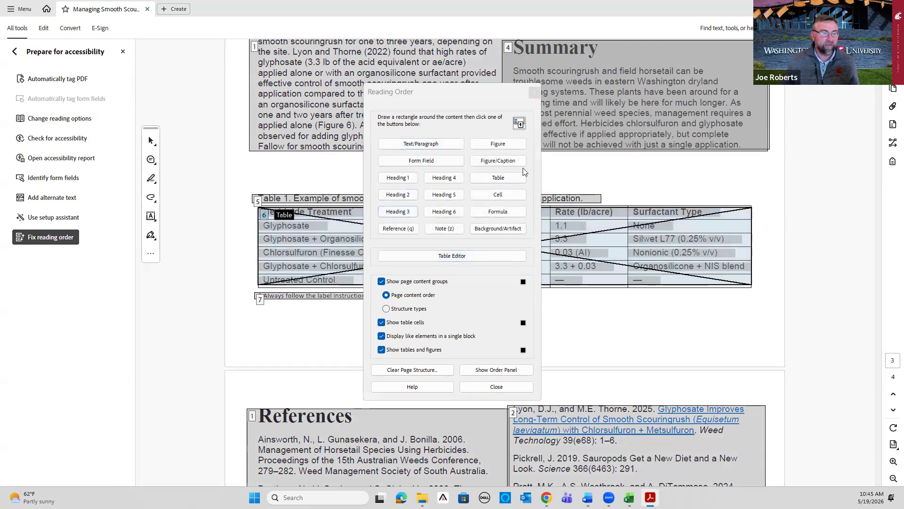
click(458, 259)
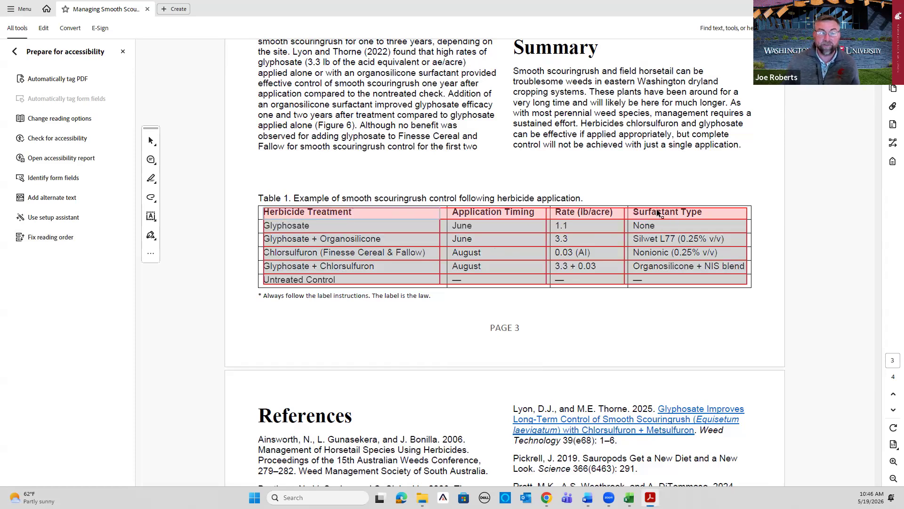
Set the Herbicide Treatment header cell's scope to Column and its ID to "Herbicide Treatment"
right_click(309, 214)
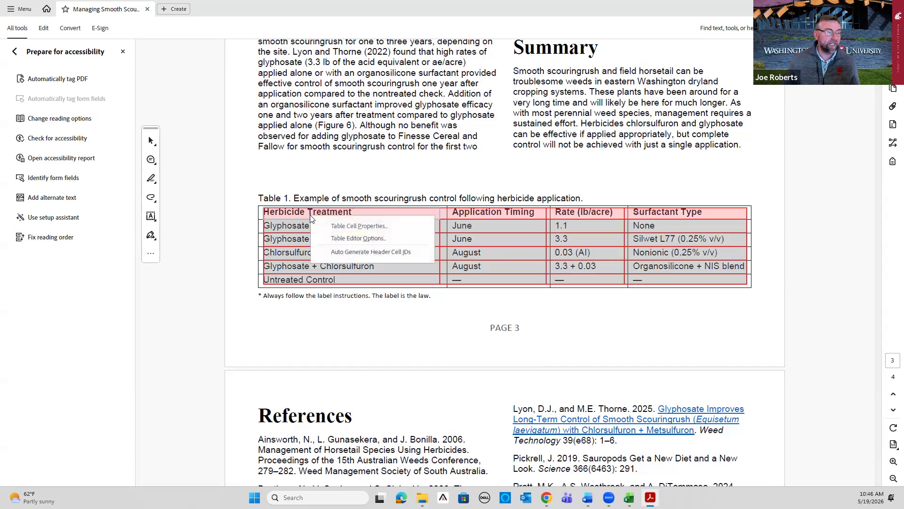
click(372, 228)
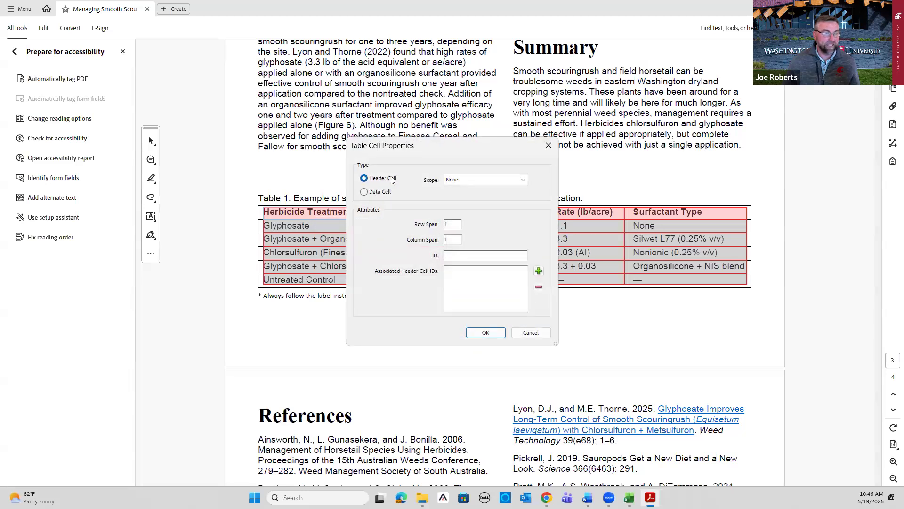
click(524, 181)
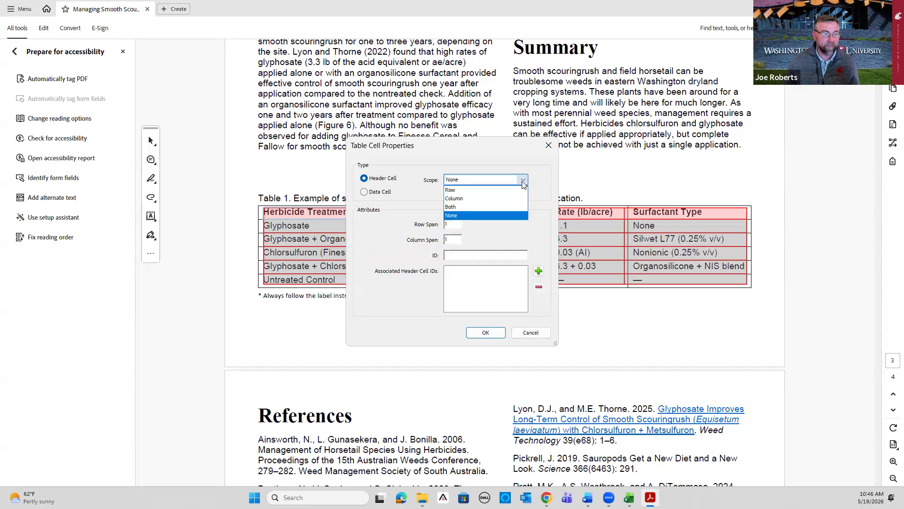
click(467, 198)
click(463, 257)
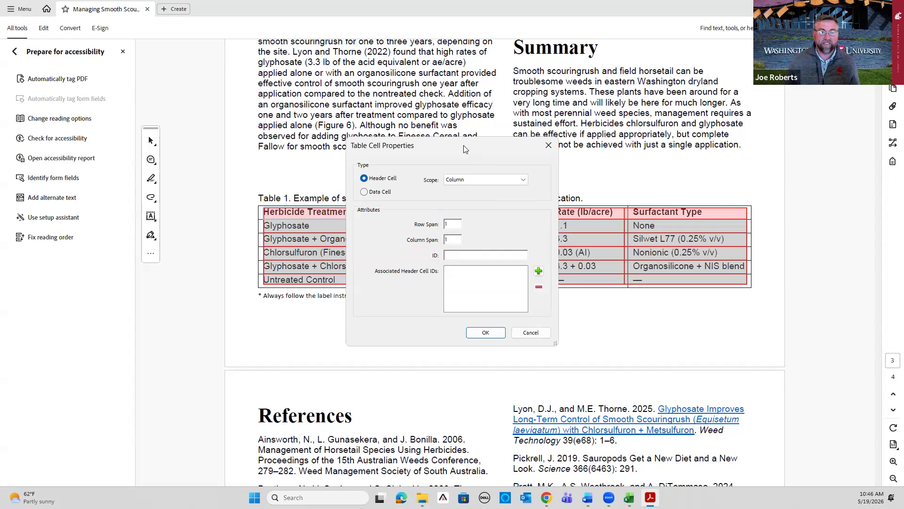
drag(465, 148, 730, 55)
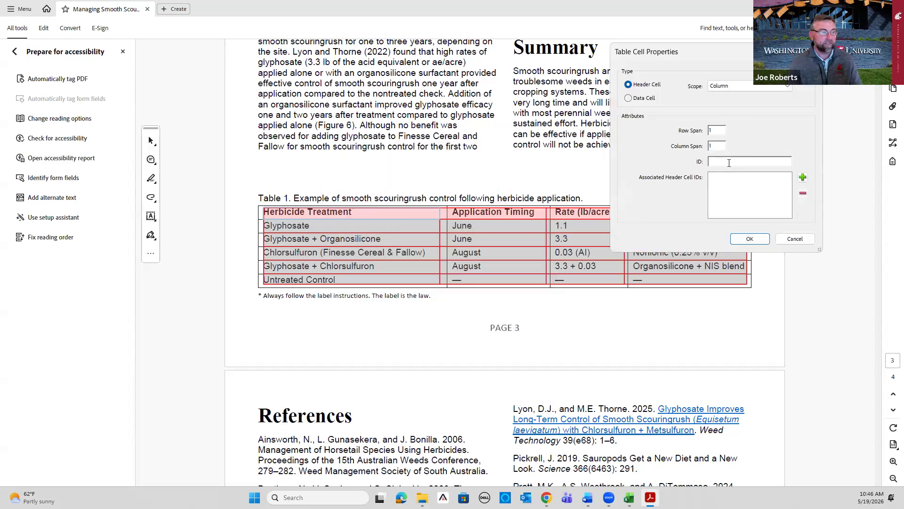
text(Herbicide Treatment)
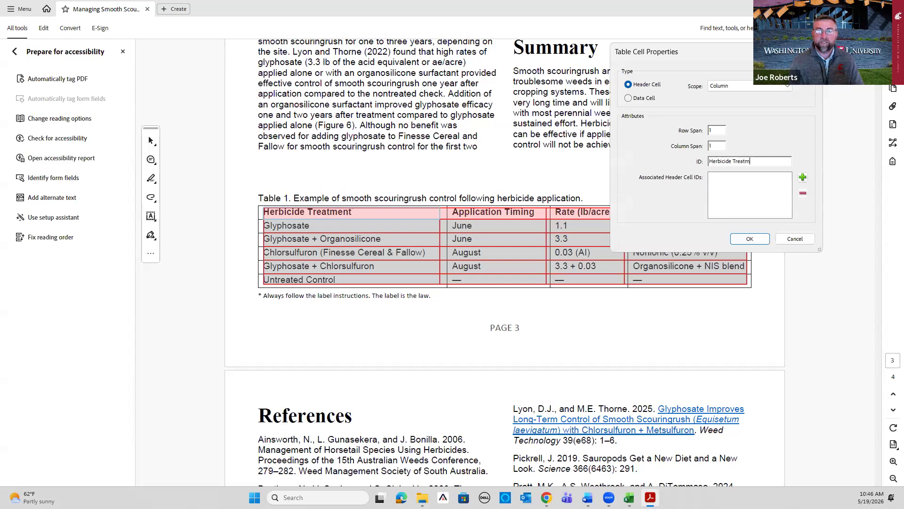
click(750, 239)
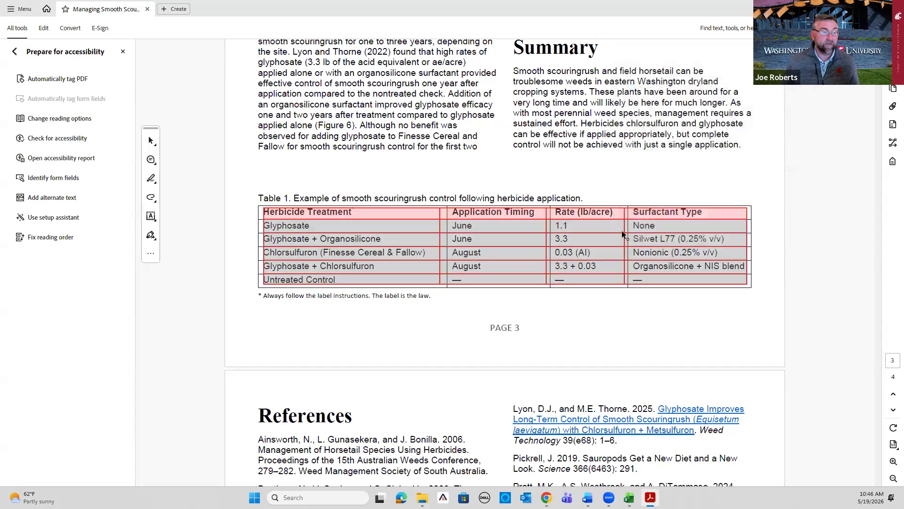
Set the scope of the Application Timing header cell to Column
right_click(491, 211)
click(535, 219)
click(474, 180)
click(472, 188)
click(486, 332)
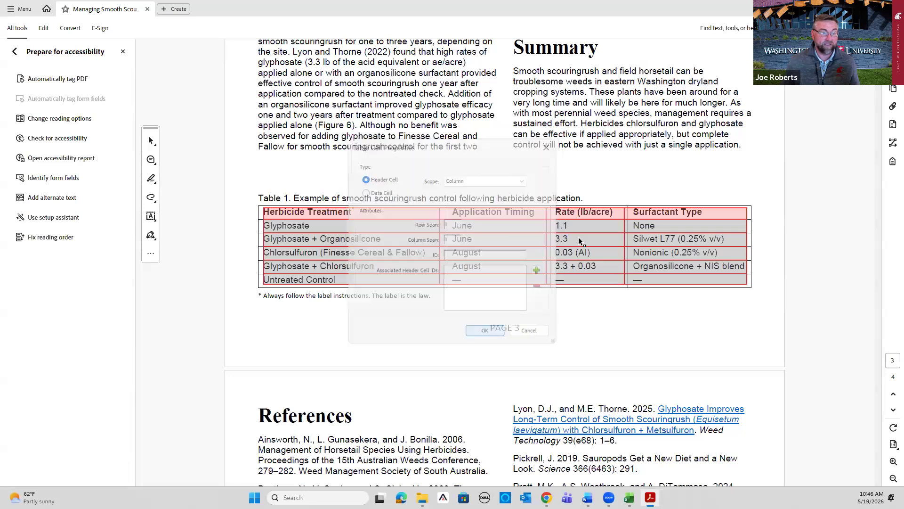
Set the scope of the Rate (lb/acre) header cell to Column
right_click(584, 212)
click(627, 224)
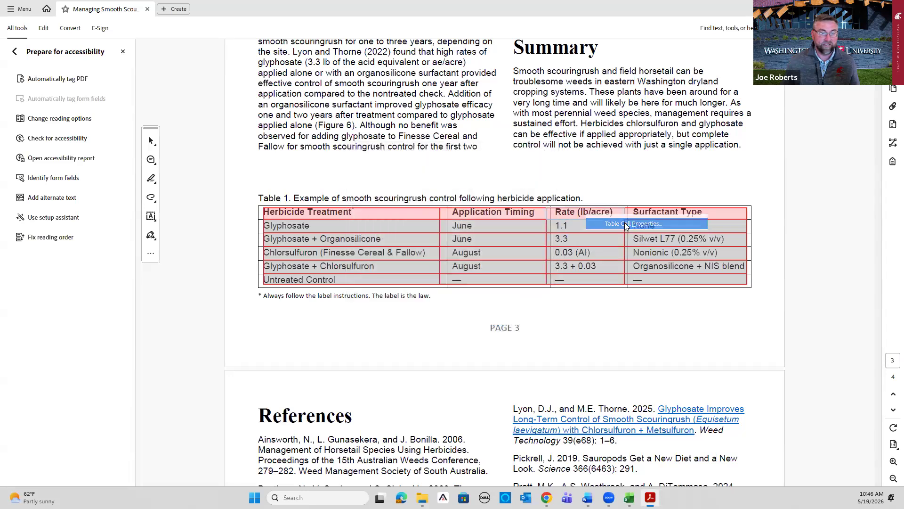
click(481, 182)
click(477, 207)
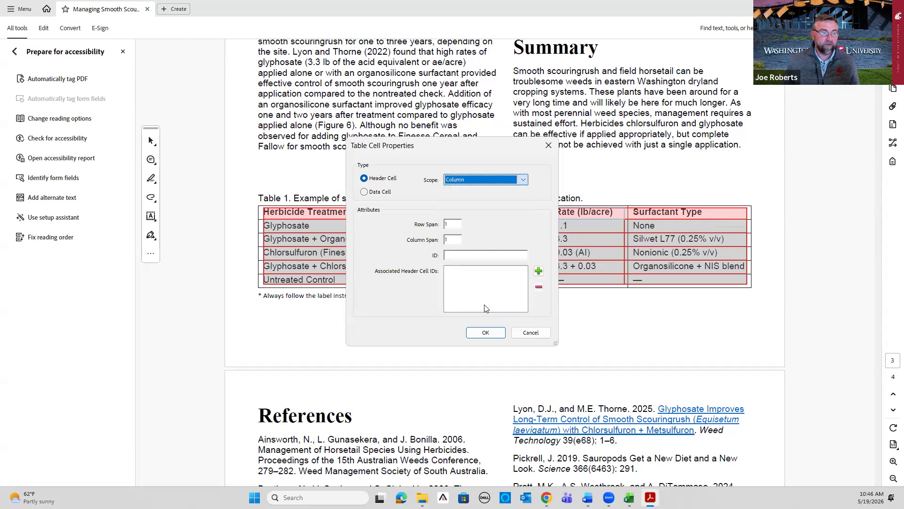
click(486, 332)
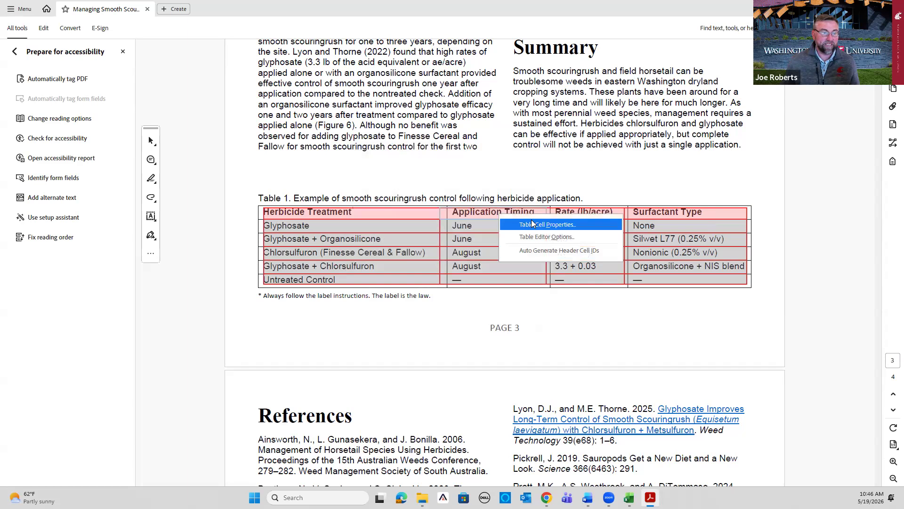
Give the Application Timing header cell the ID "Application Timing"
click(532, 221)
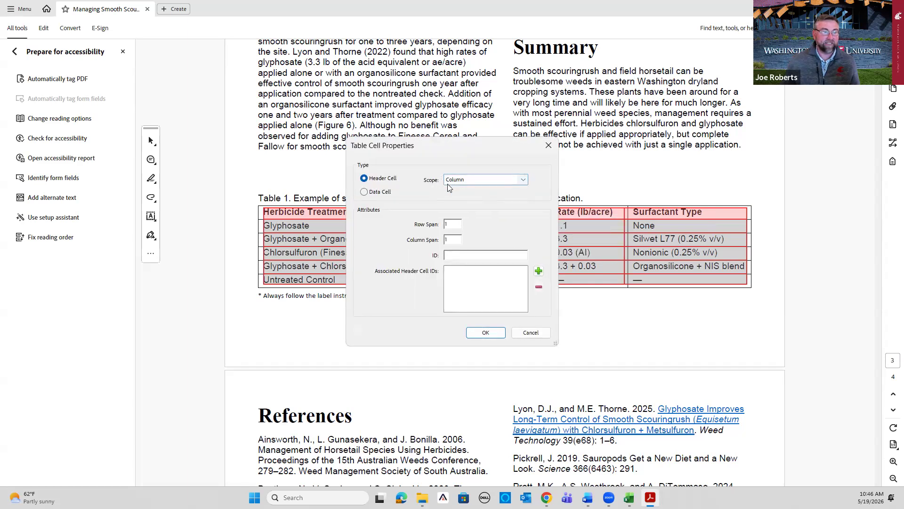
drag(447, 149, 267, 154)
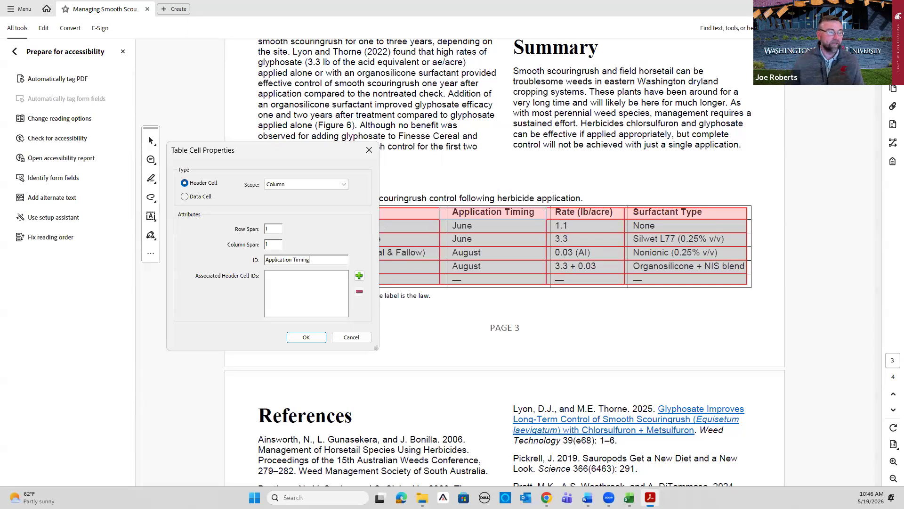
click(305, 338)
Give the Rate (lb/acre) header cell the ID "Rate (lb/acre)"
right_click(600, 212)
click(639, 223)
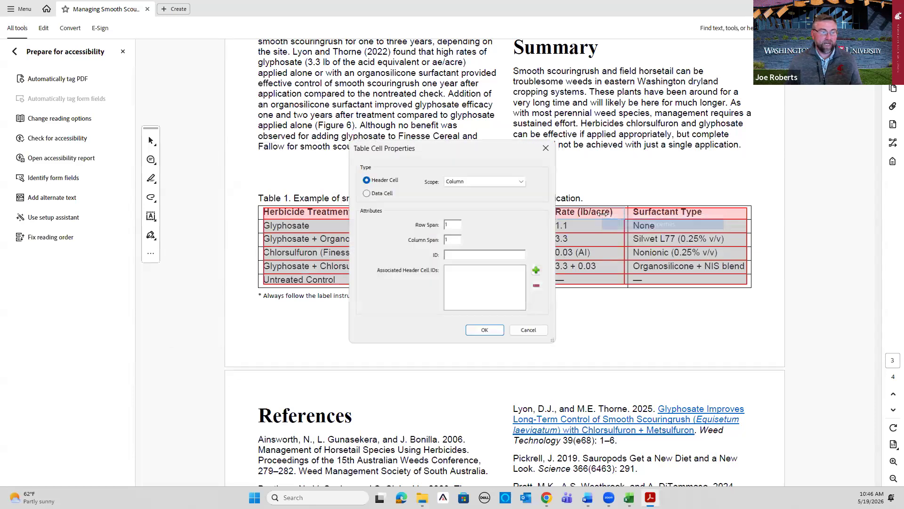
click(472, 253)
text(Rate ()
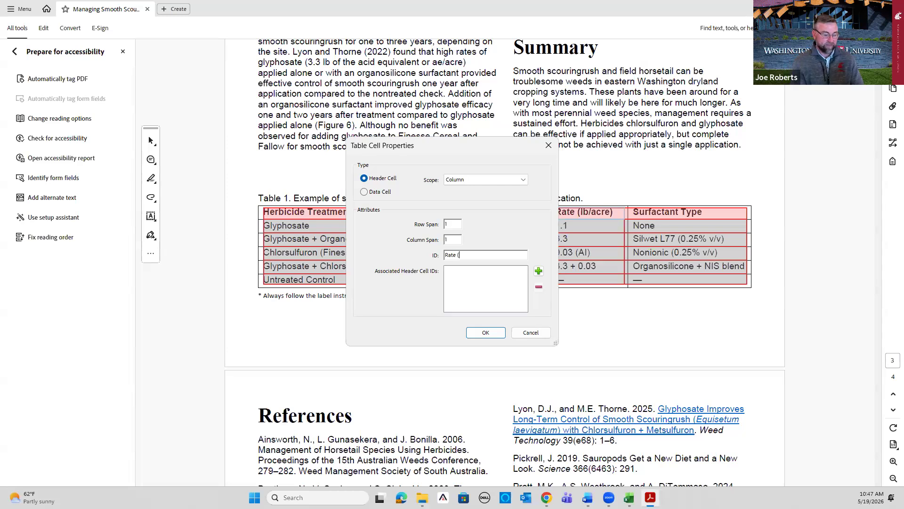
text(lb/acre))
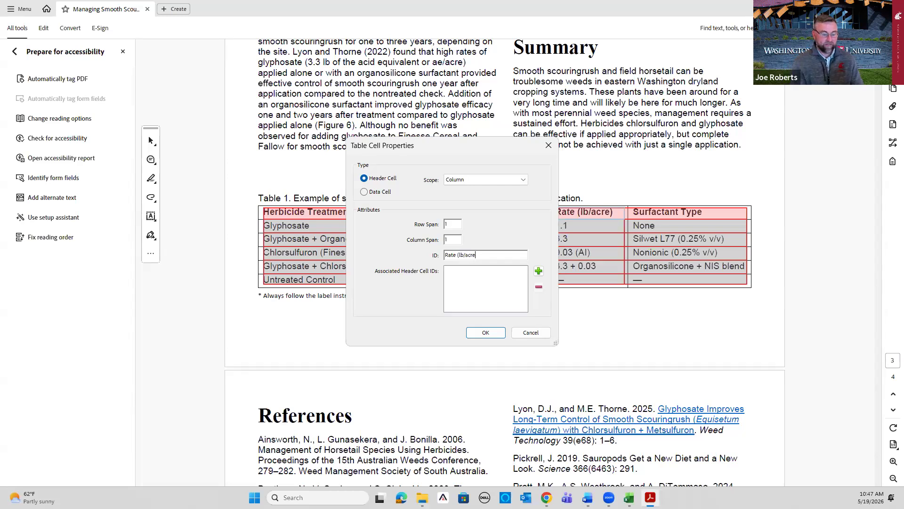
click(486, 333)
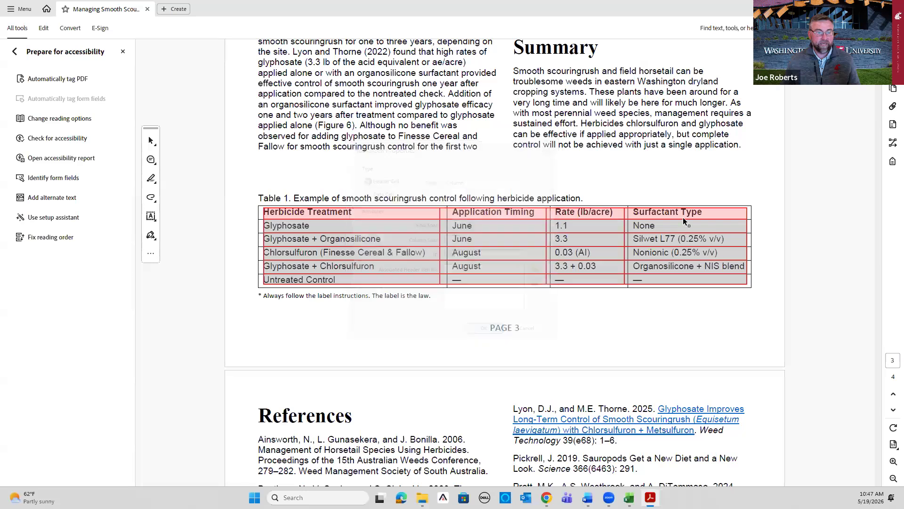
Set the Surfactant Type header cell's scope to Column and its ID to "Surfactant Type"
right_click(684, 213)
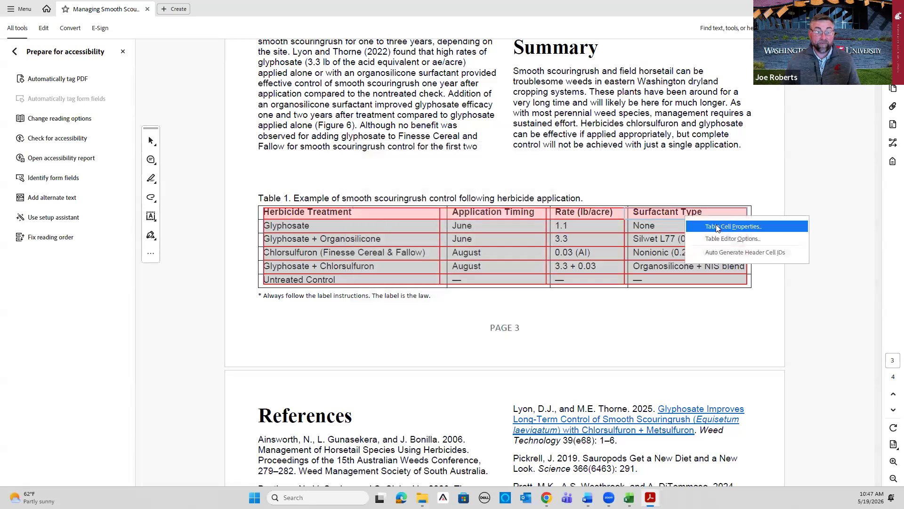
click(718, 228)
click(472, 180)
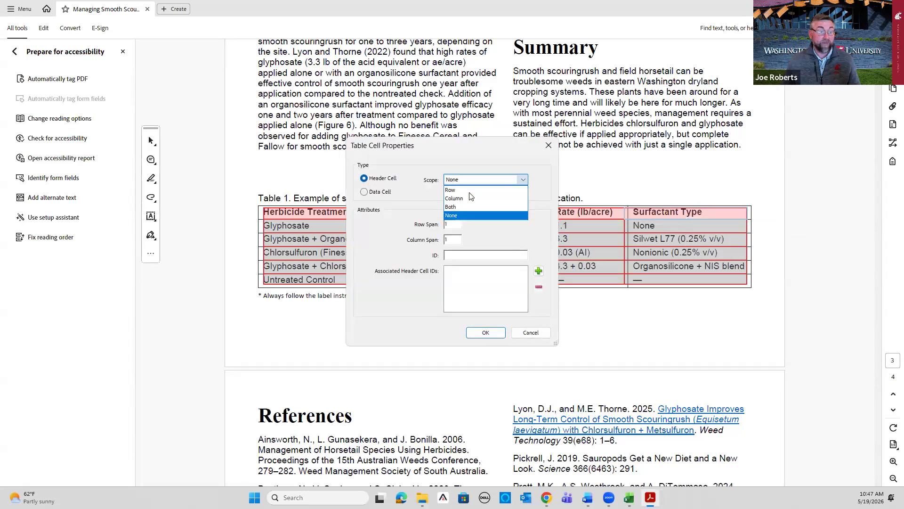
click(469, 198)
drag(466, 143, 240, 120)
click(243, 232)
text(Surfactant Type)
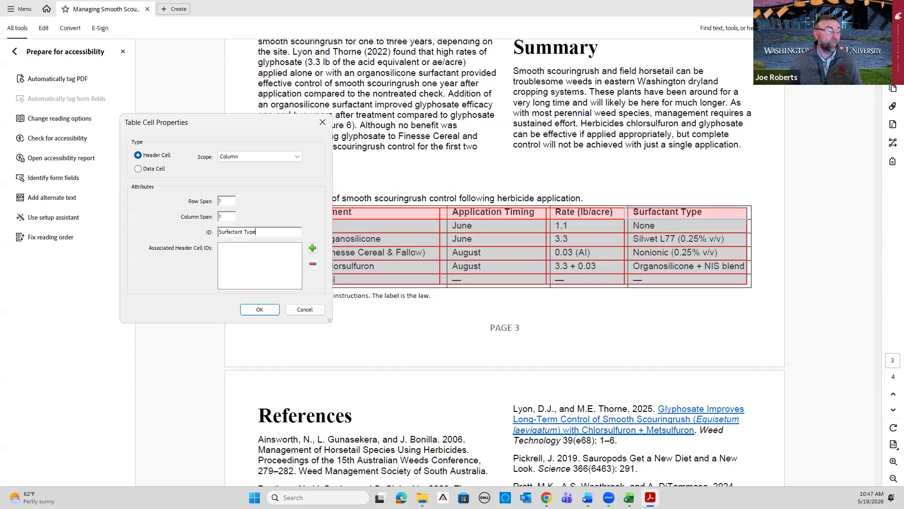
click(259, 309)
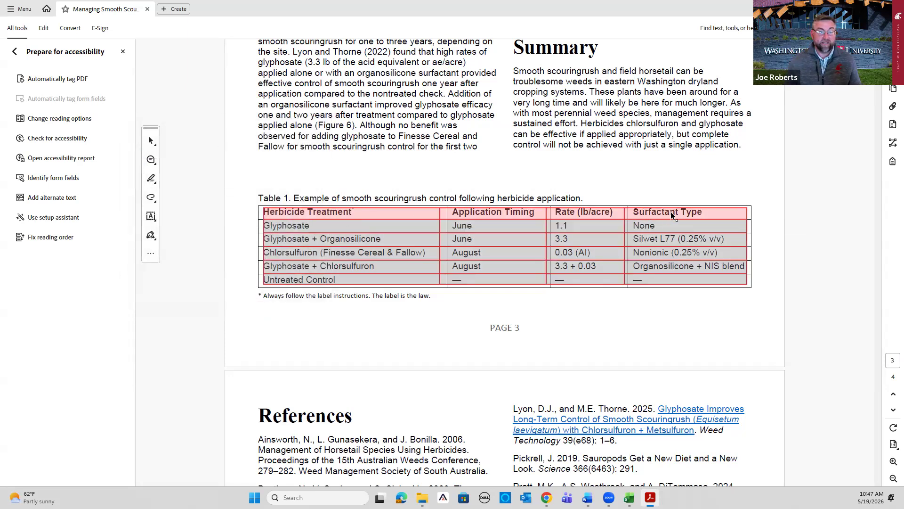
Save and reopen the PDF, and return to Table 1 on page 3
click(24, 10)
click(34, 78)
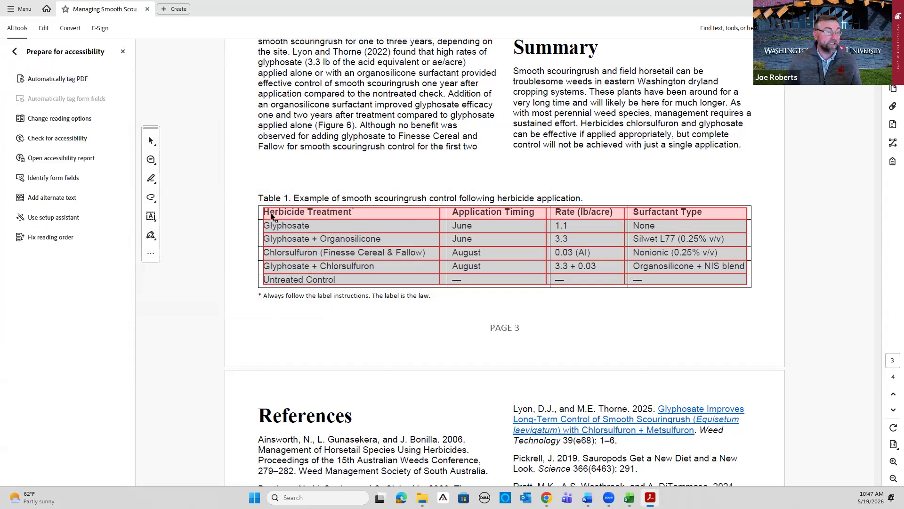
scroll(362, 255, down, 11)
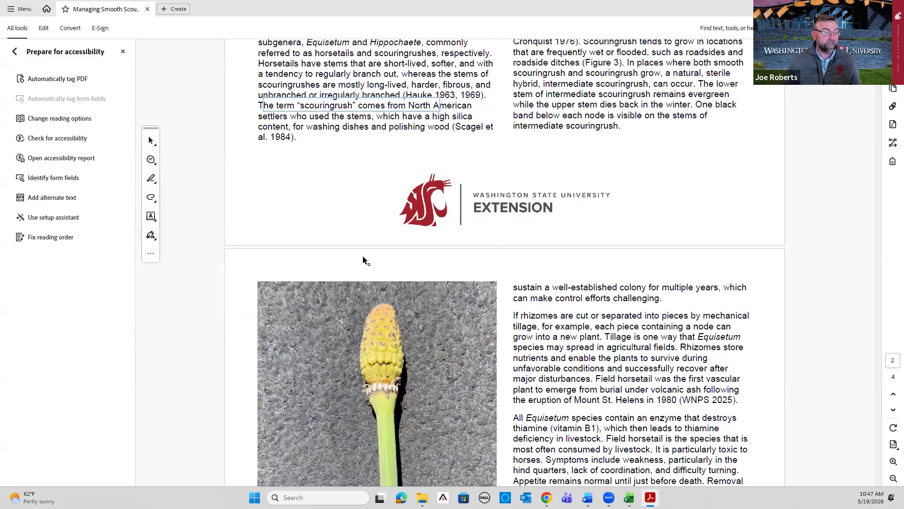
scroll(363, 258, down, 15)
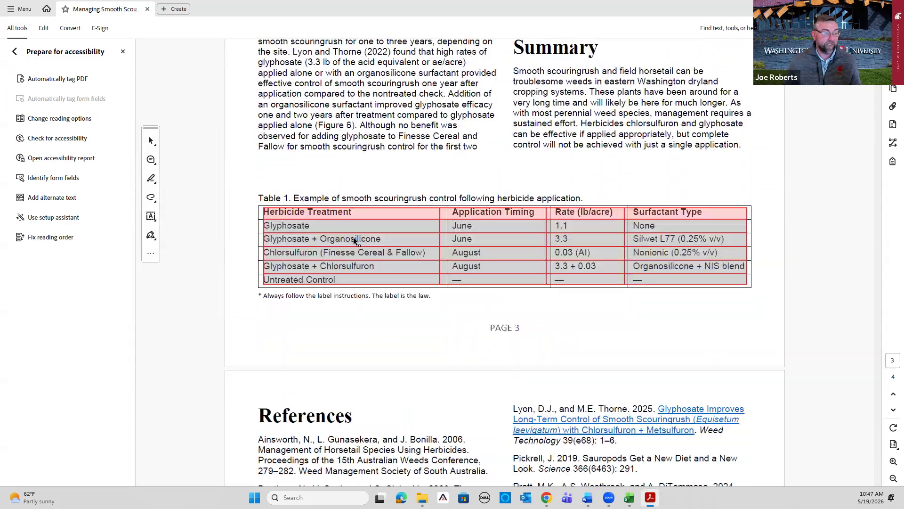
scroll(246, 137, down, 1)
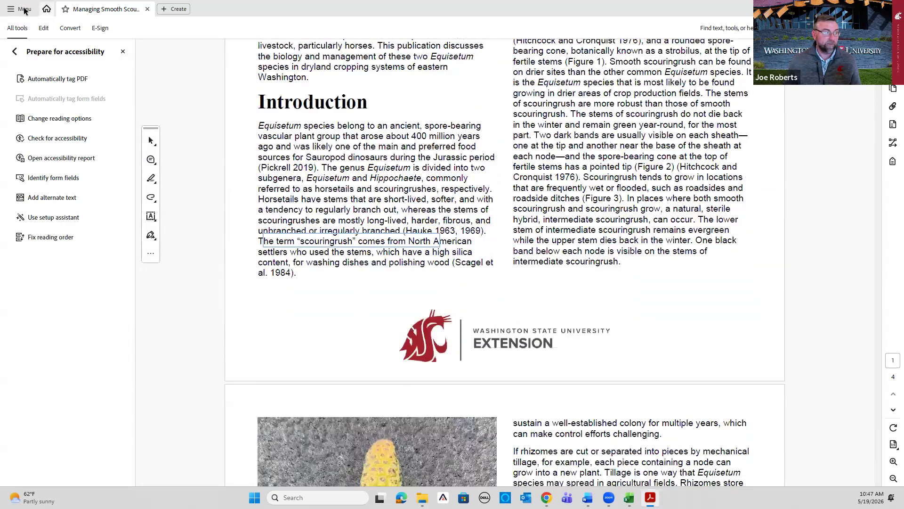
click(20, 9)
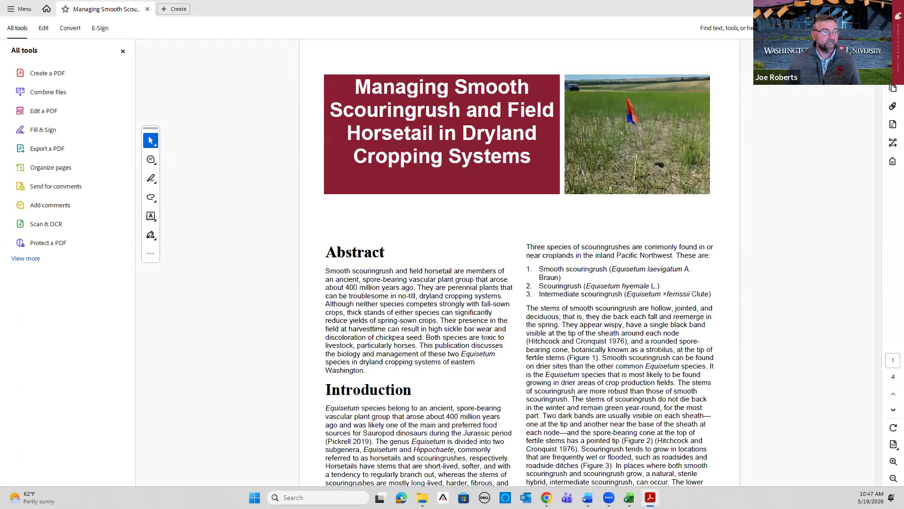
scroll(629, 238, down, 20)
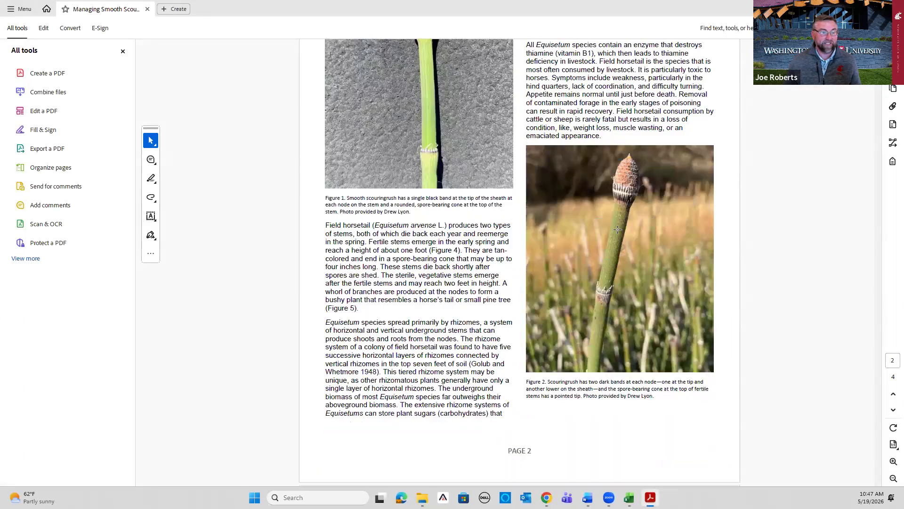
scroll(618, 229, down, 10)
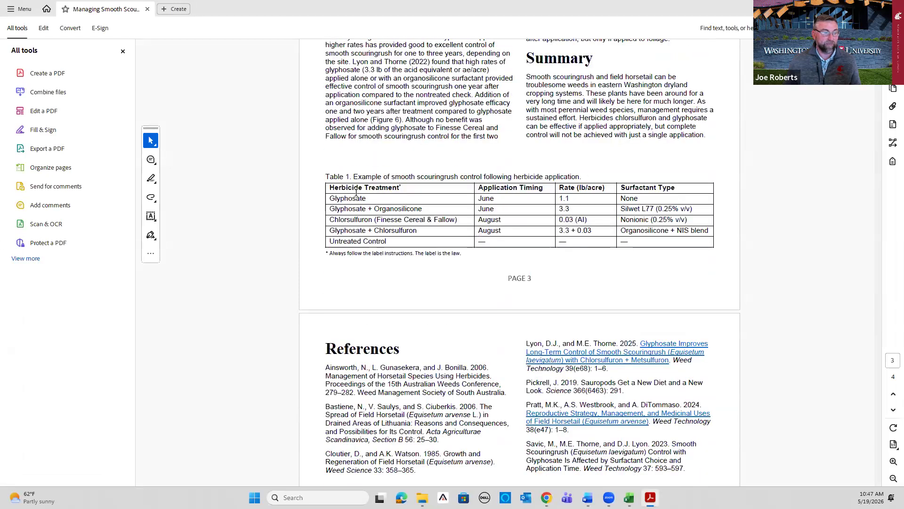
Open the Prepare for accessibility tools, start Fix reading order, and load Table 1 in the Table Editor
click(32, 259)
scroll(42, 330, down, 3)
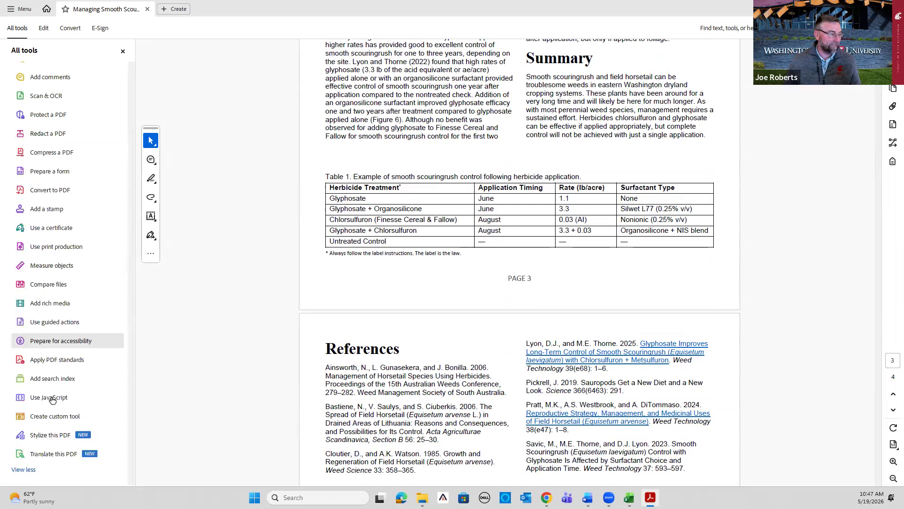
click(57, 342)
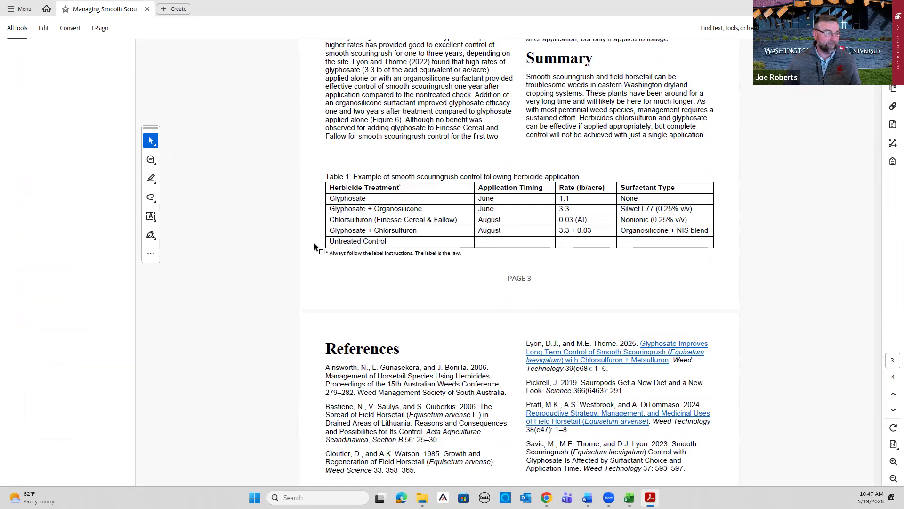
click(54, 238)
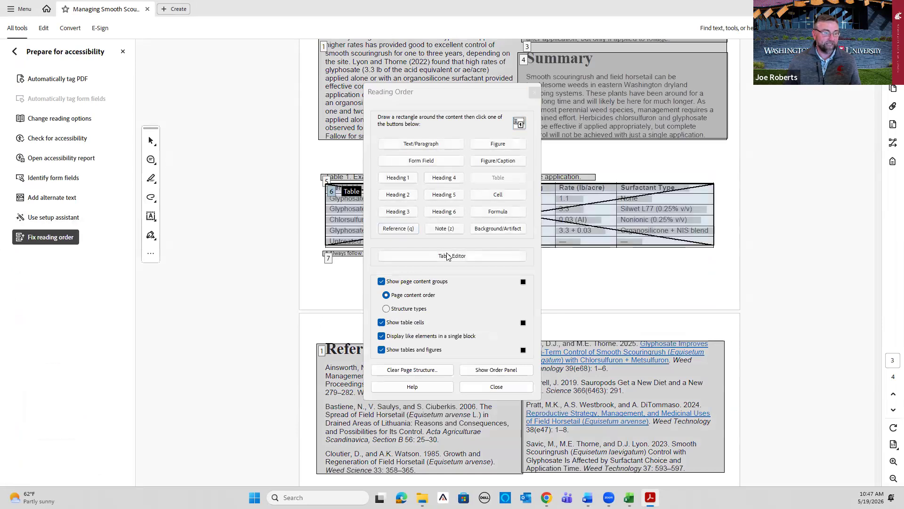
click(447, 255)
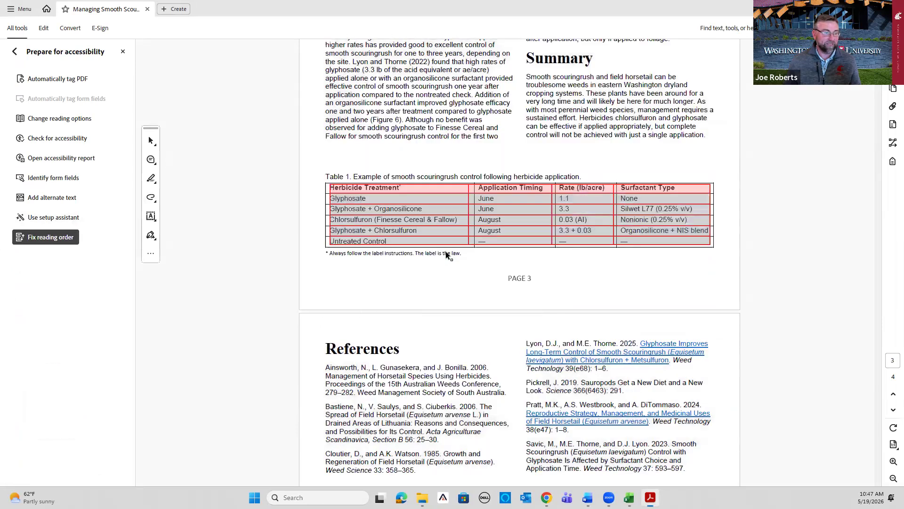
Associate the five data cells under the Herbicide Treatment header in Table 1 with the header ID "Herbicide Treatment"
click(382, 200)
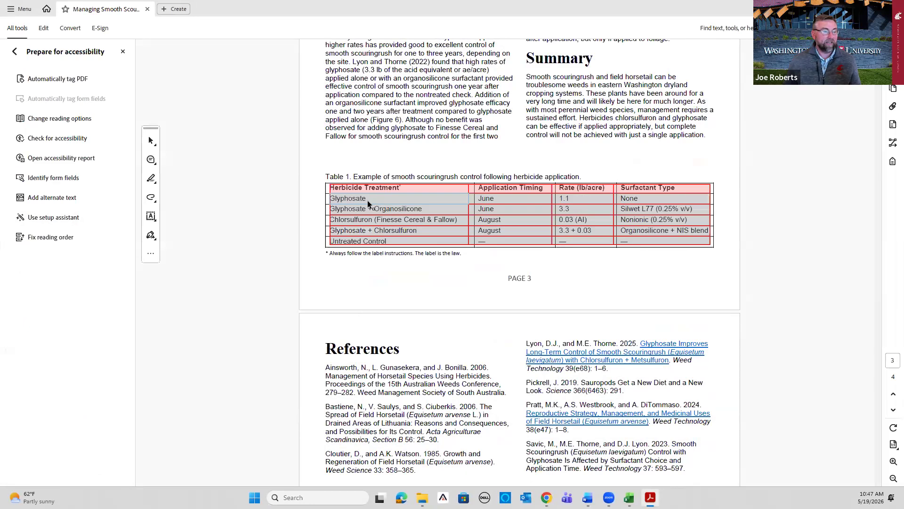
drag(365, 210, 370, 245)
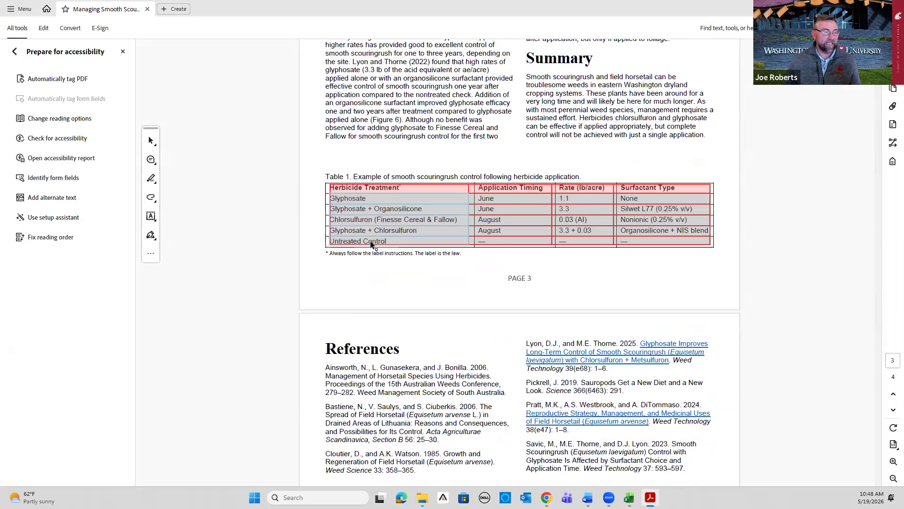
right_click(371, 243)
click(413, 249)
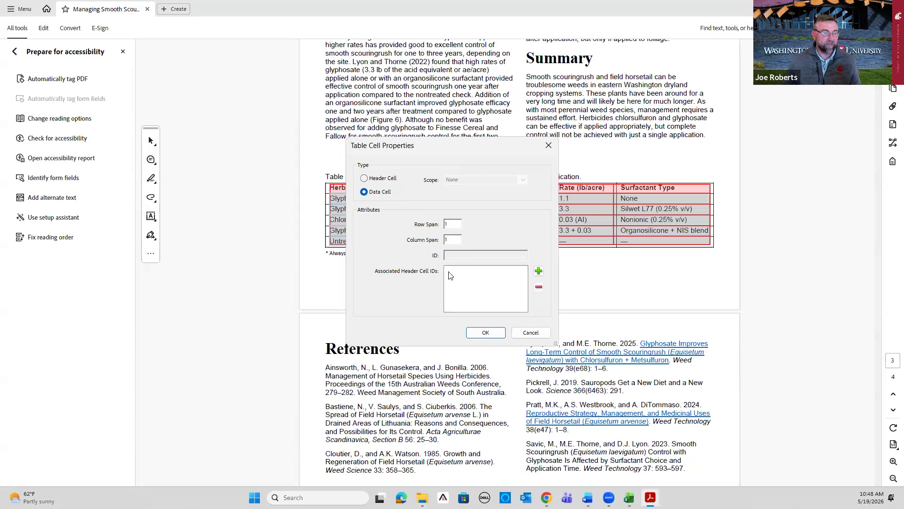
drag(451, 147, 189, 130)
click(276, 253)
click(263, 224)
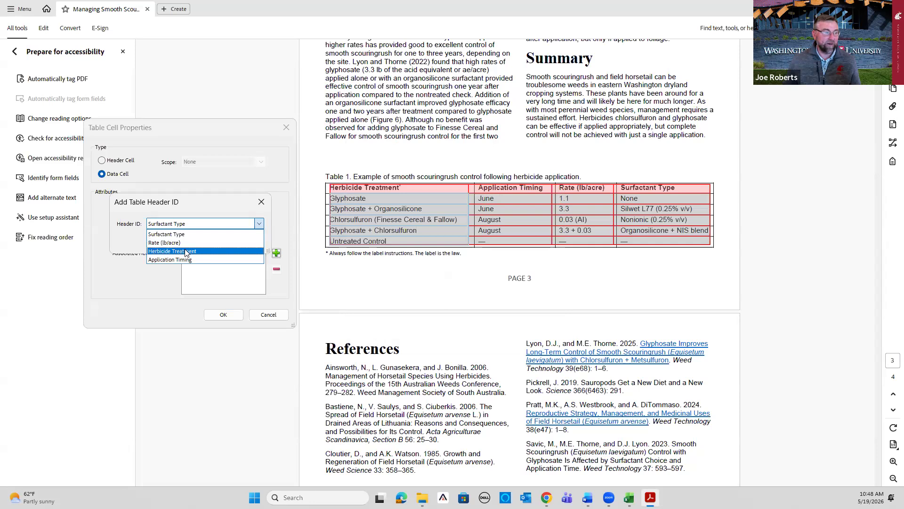
click(186, 252)
click(198, 240)
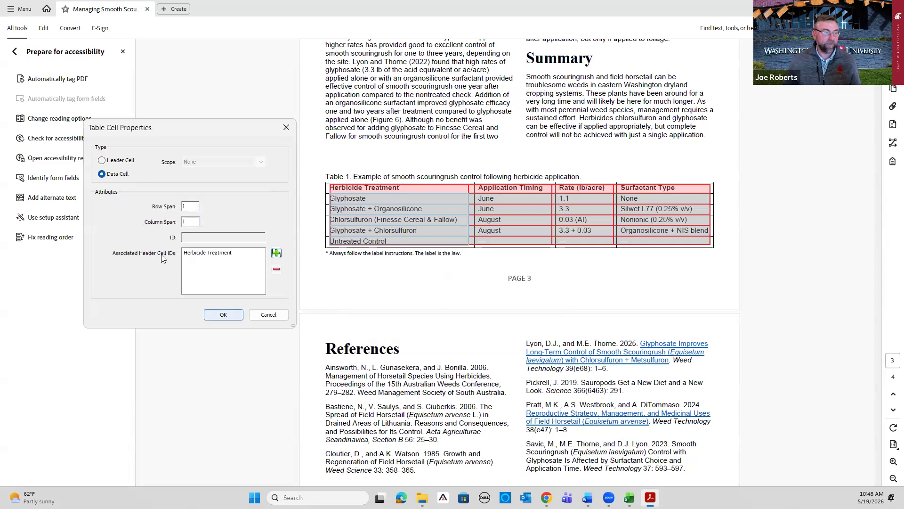
click(225, 314)
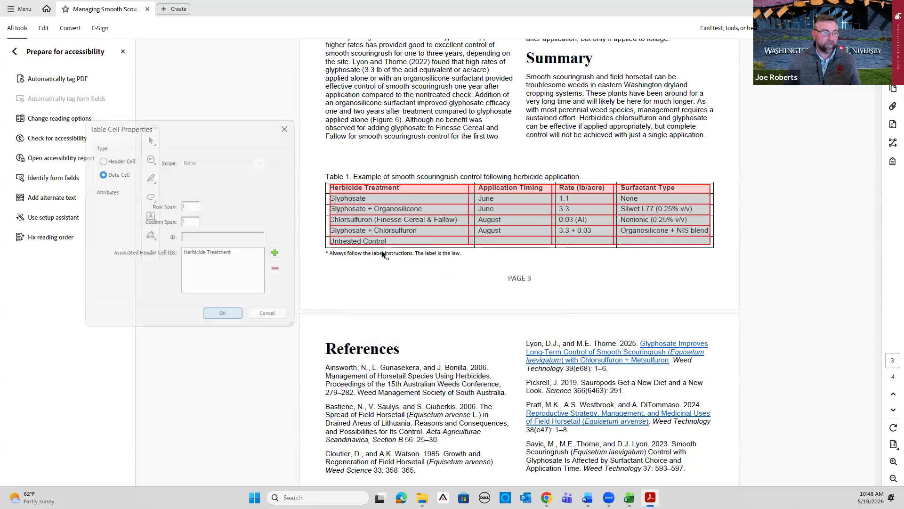
Associate the five data cells in Table 1's Application Timing column with the header ID "Application Timing"
drag(501, 196, 504, 239)
right_click(503, 238)
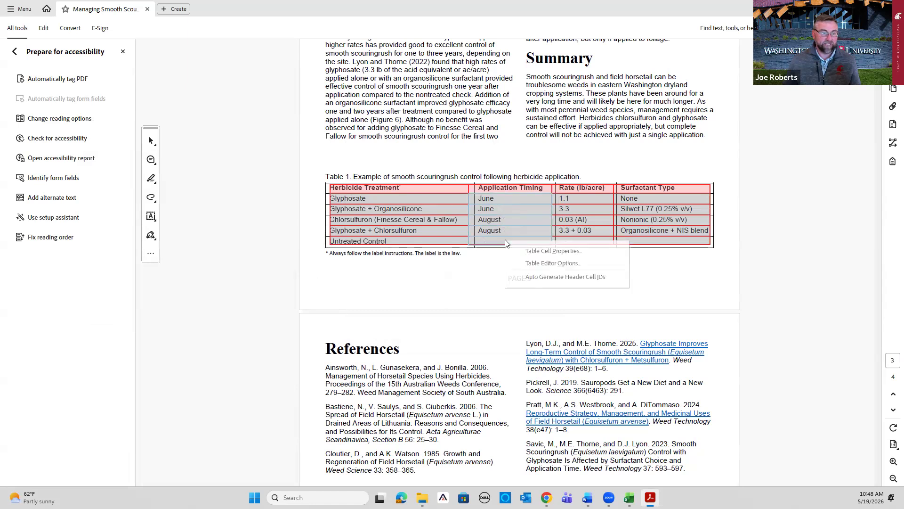
click(509, 250)
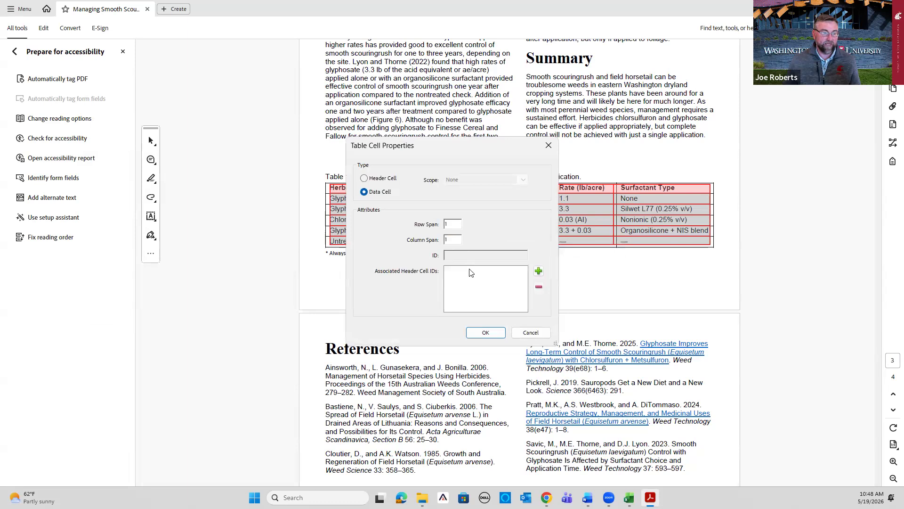
drag(490, 145, 291, 134)
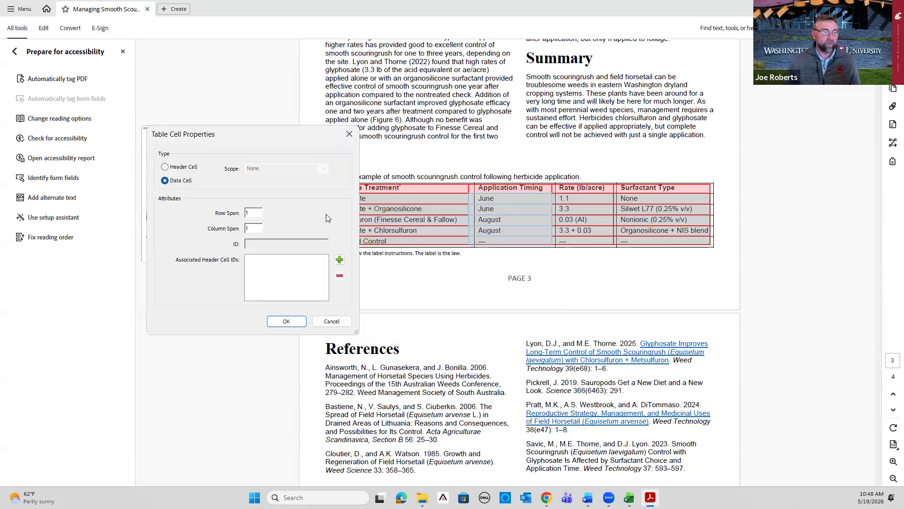
click(339, 260)
click(294, 230)
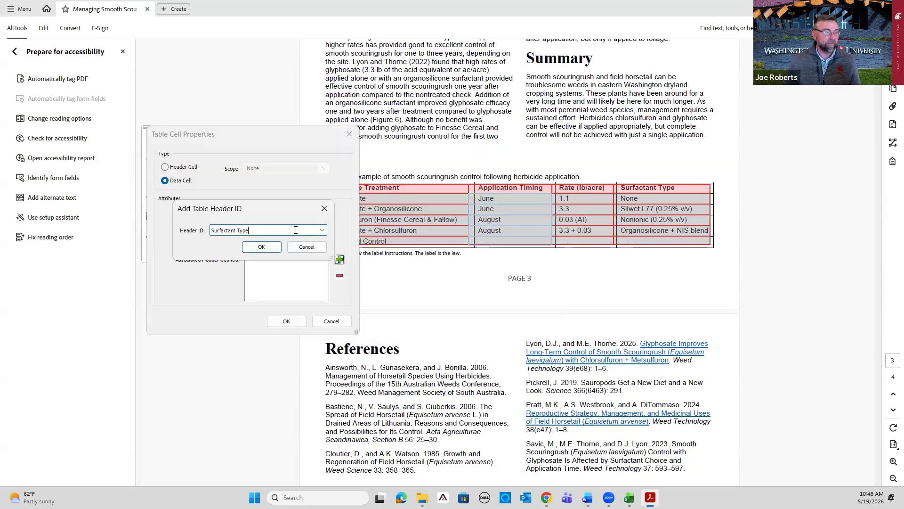
click(322, 229)
click(281, 267)
click(261, 246)
click(286, 321)
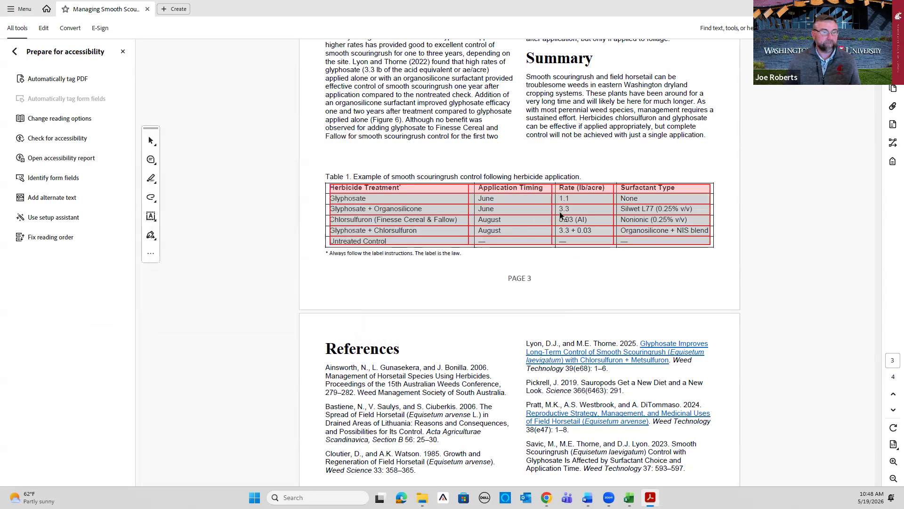
Associate the five data cells in Table 1's Rate (lb/acre) column with the header ID "Rate (lb/acre)"
drag(573, 199, 579, 241)
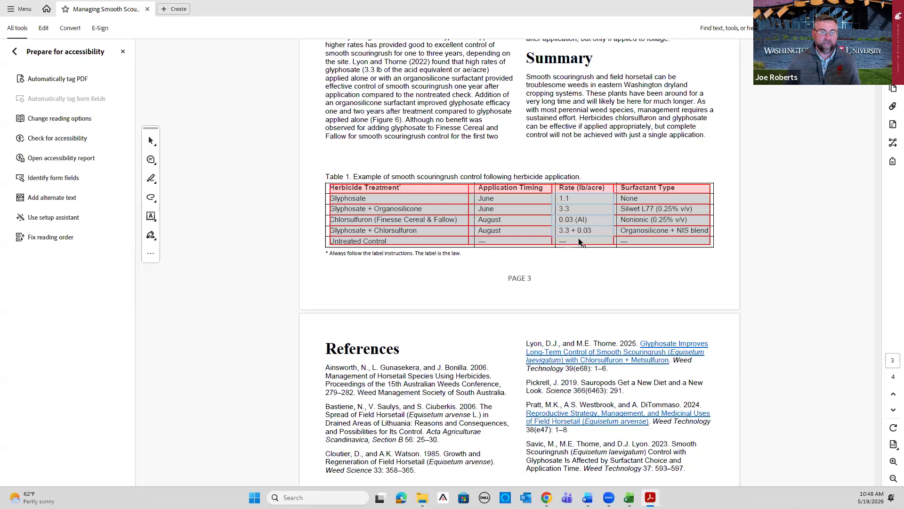
right_click(580, 243)
click(631, 249)
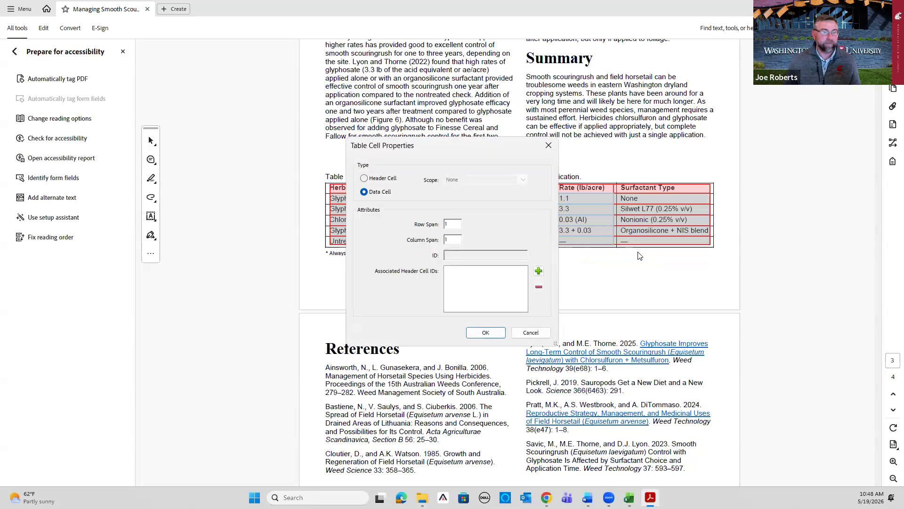
click(538, 270)
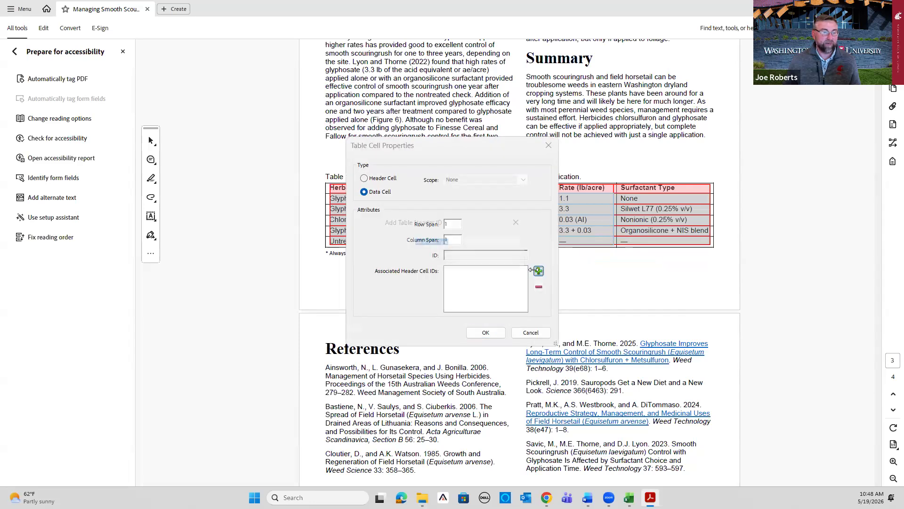
click(521, 242)
click(468, 261)
click(472, 258)
click(486, 332)
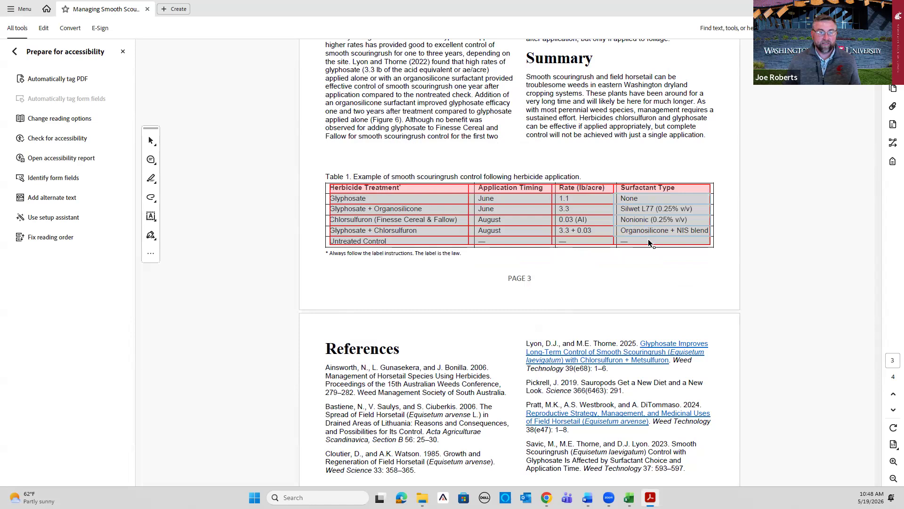
Associate the data cells in Table 1's Surfactant Type column with the header ID "Surfactant Type"
right_click(649, 241)
click(696, 253)
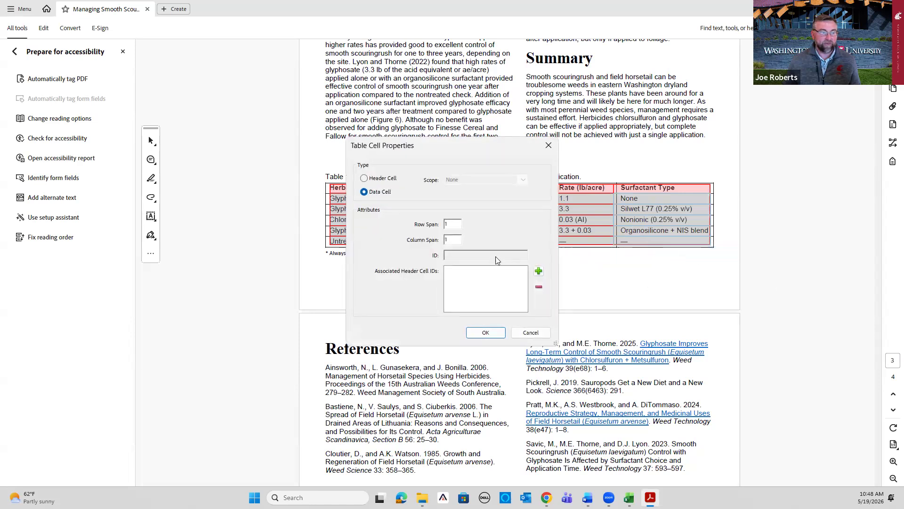
click(537, 270)
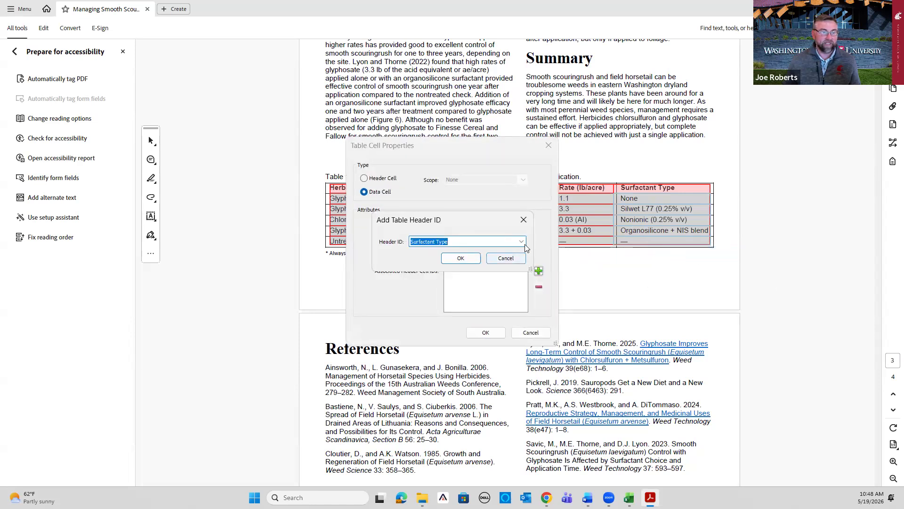
click(461, 258)
click(486, 331)
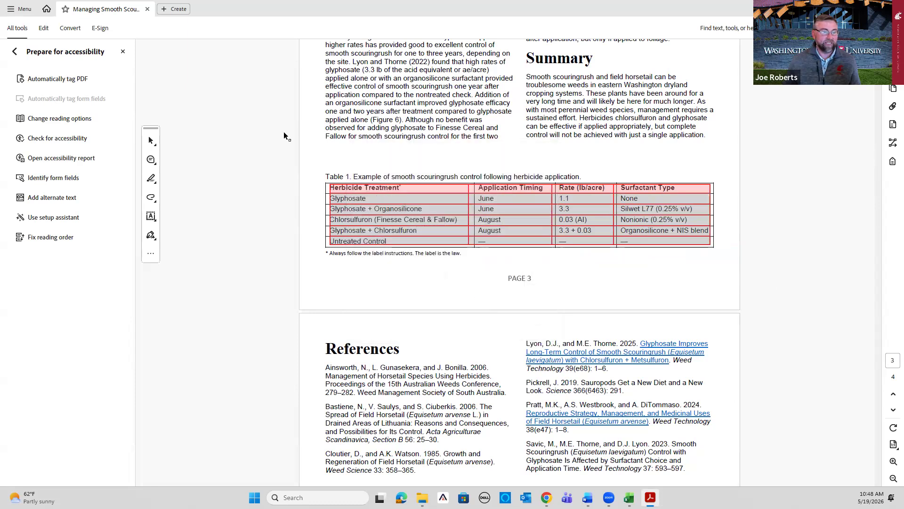
Save the PDF, then load it into PAC 2026 and view its WCAG results
click(19, 9)
click(30, 77)
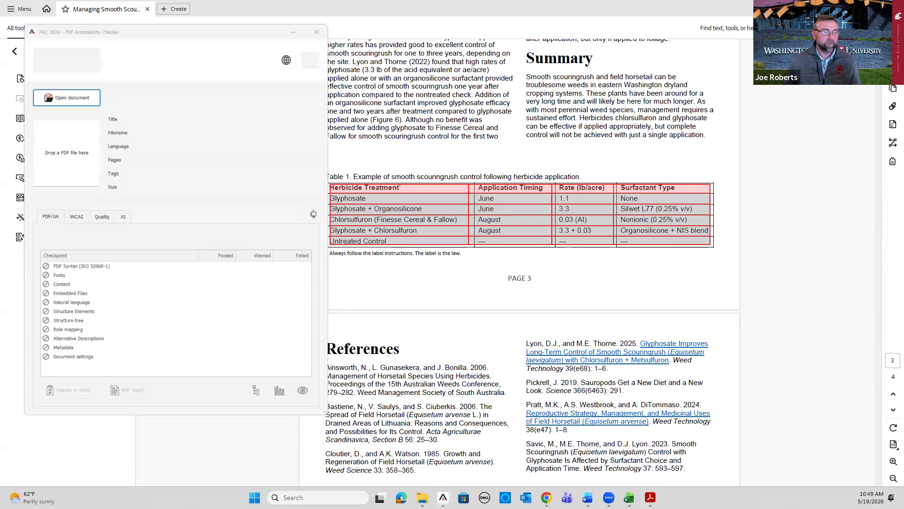
drag(635, 81, 81, 145)
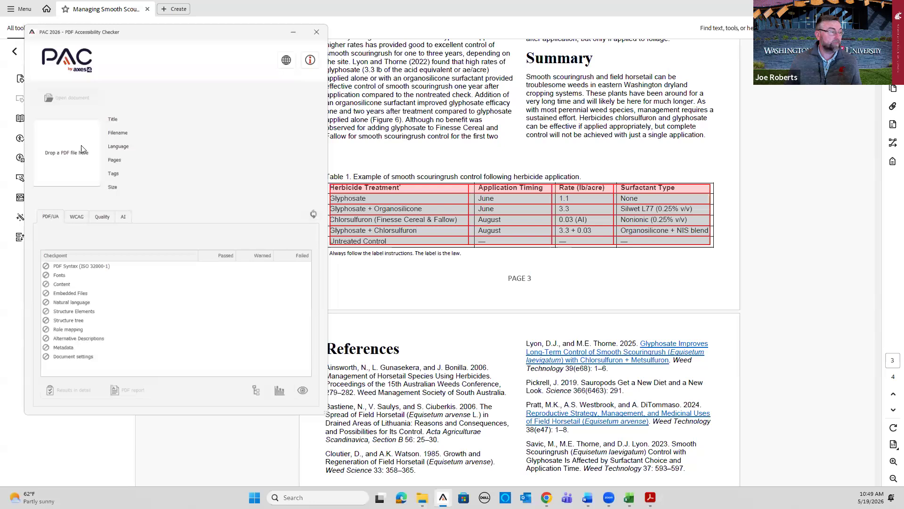
click(94, 217)
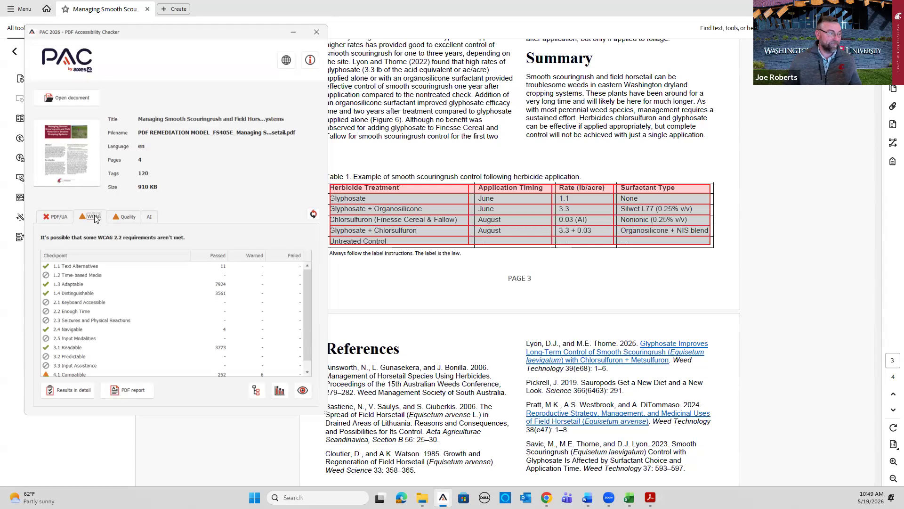
click(81, 395)
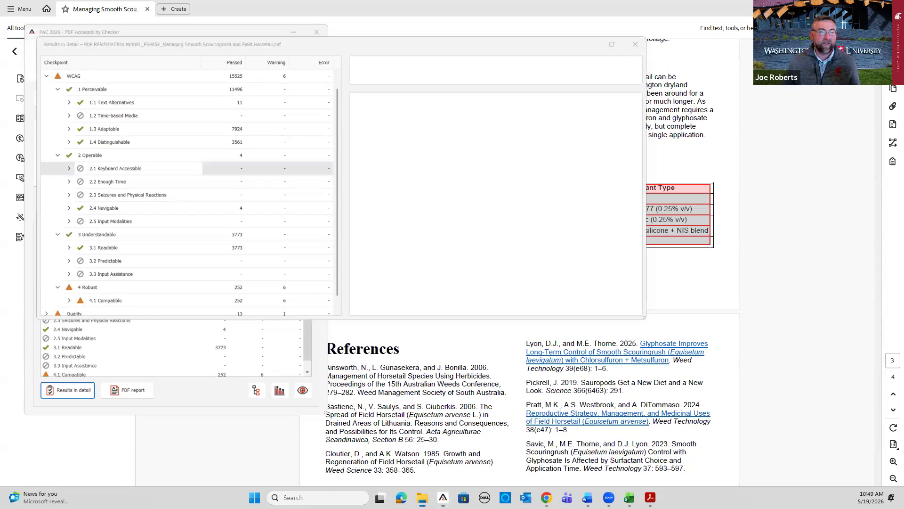
click(641, 45)
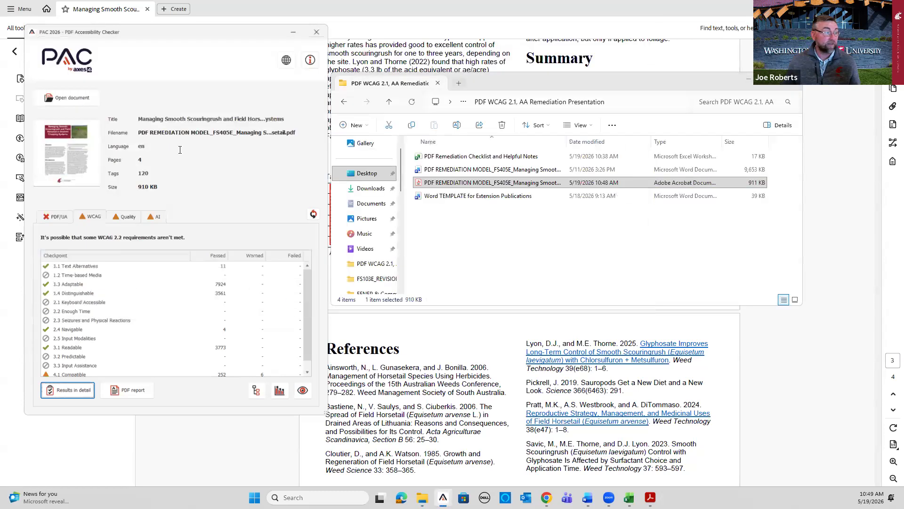
Recheck the saved PDF in PAC 2026 and open the detailed WCAG results beside the main window
drag(485, 184, 69, 146)
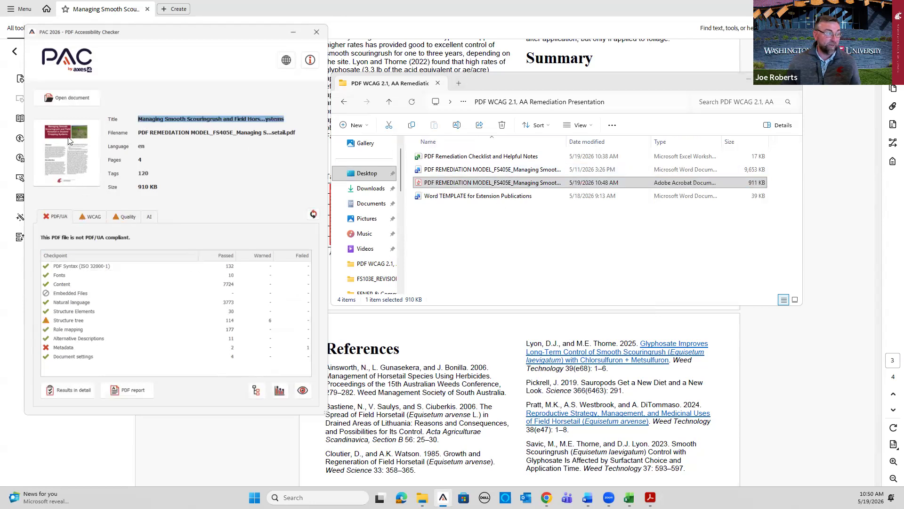
click(94, 221)
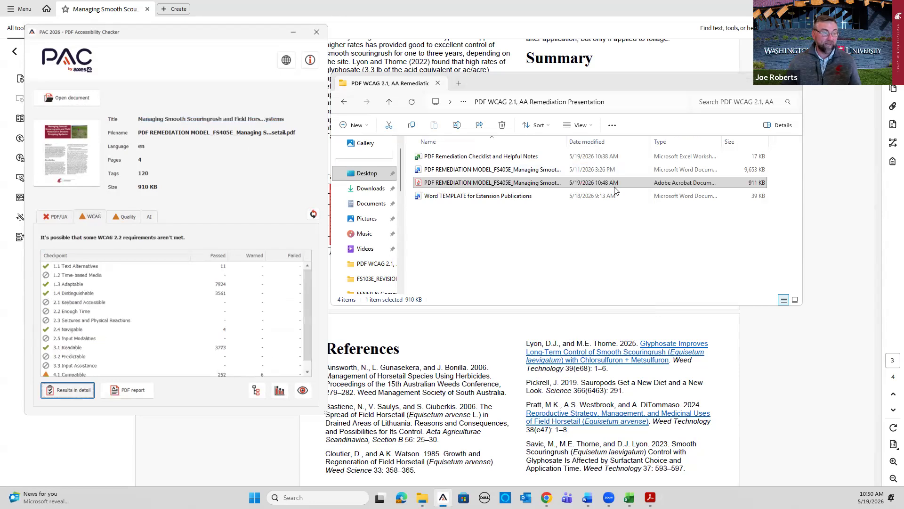
click(793, 82)
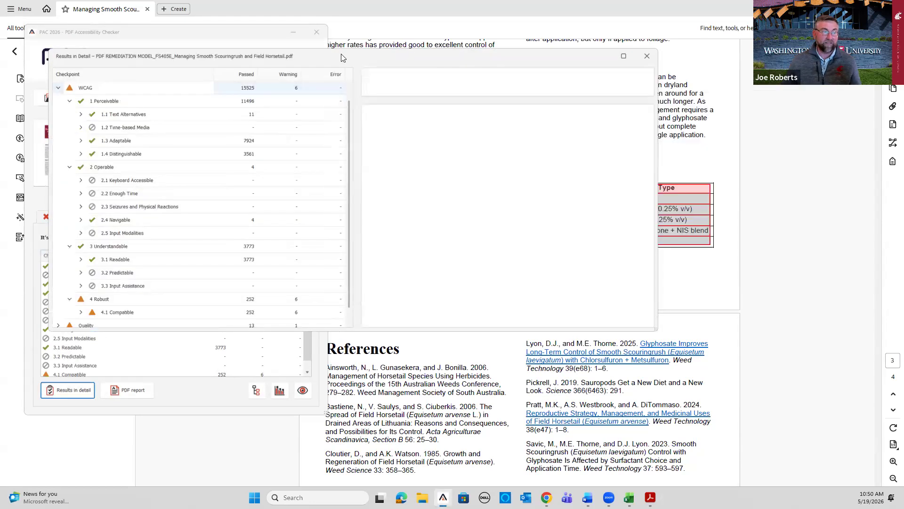
drag(354, 55, 520, 50)
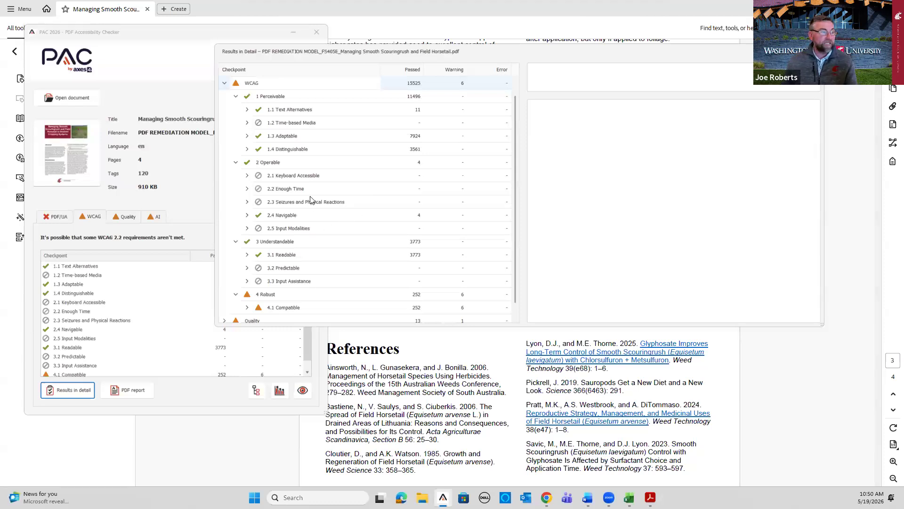
Review the detailed WCAG checkpoints and expand 4.1 Compatible under 4 Robust
scroll(313, 202, down, 1)
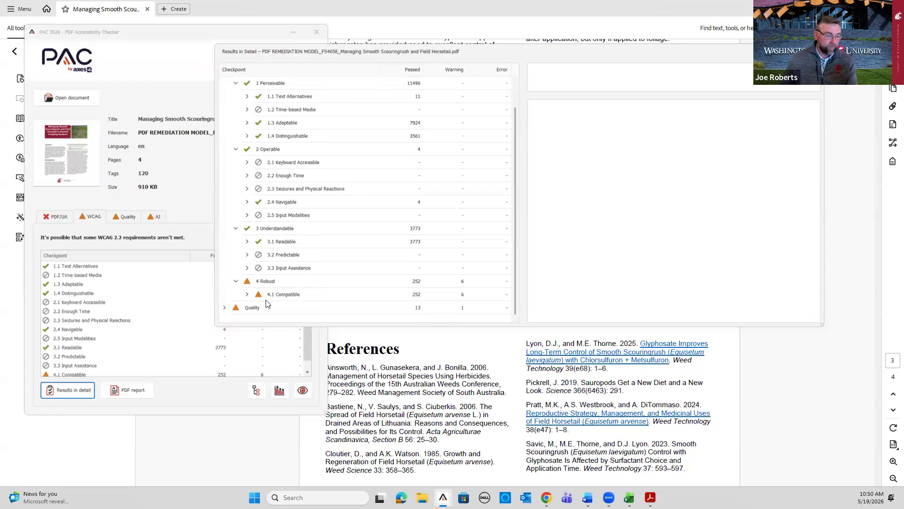
scroll(457, 80, up, 2)
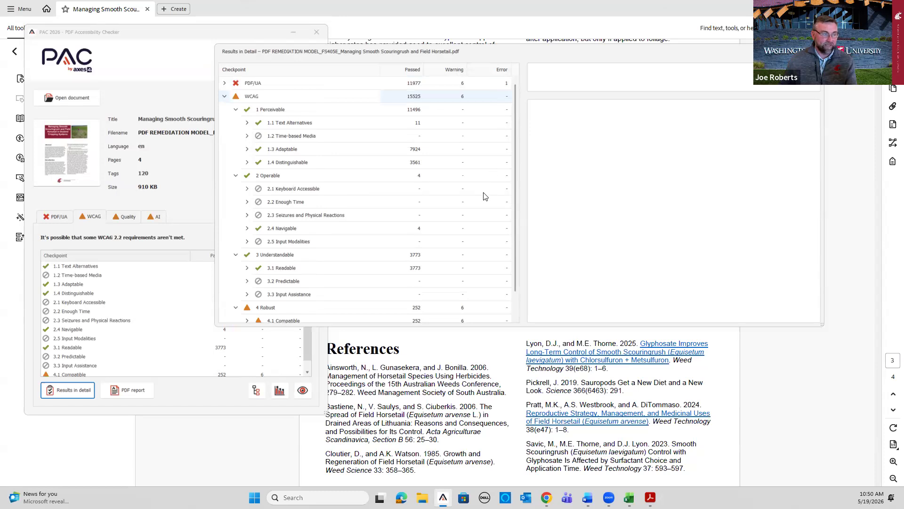
scroll(496, 80, down, 2)
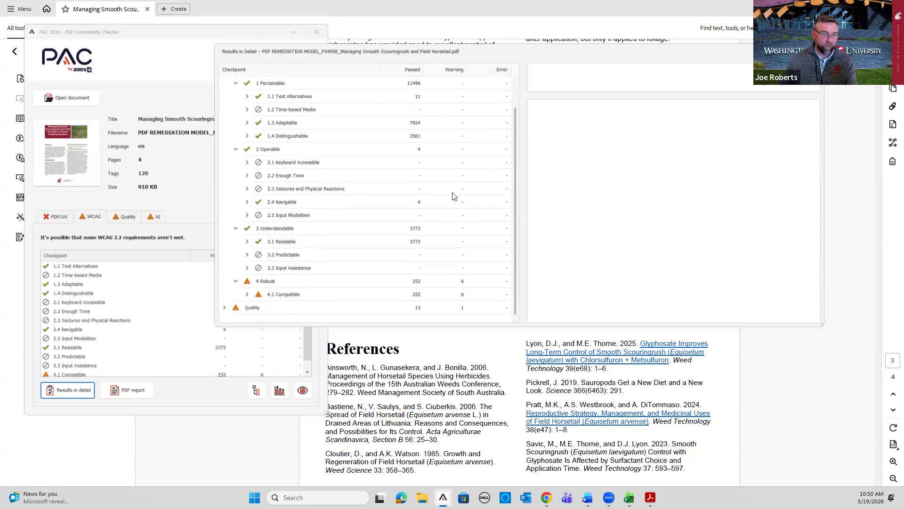
double_click(285, 295)
scroll(342, 261, down, 1)
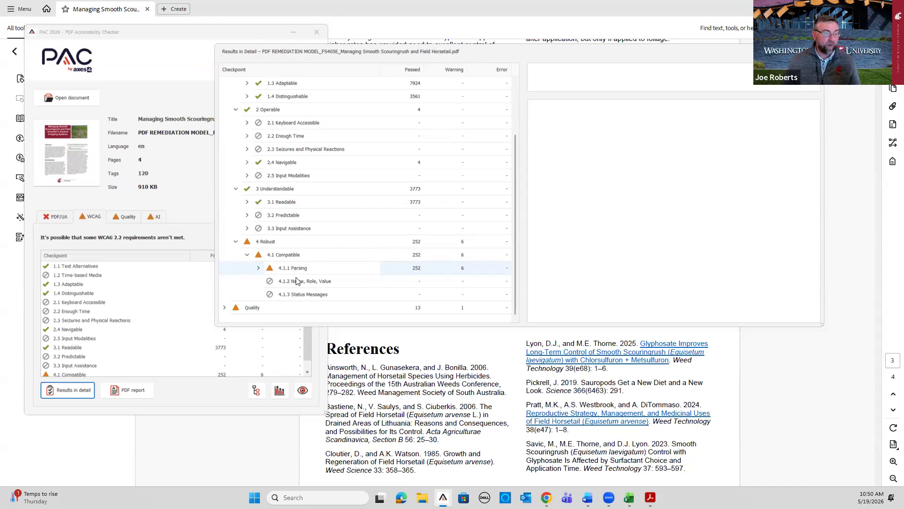
Expand the Quality checks and inspect the "Tagged text consists of only whitespace" warning and its page location
click(267, 308)
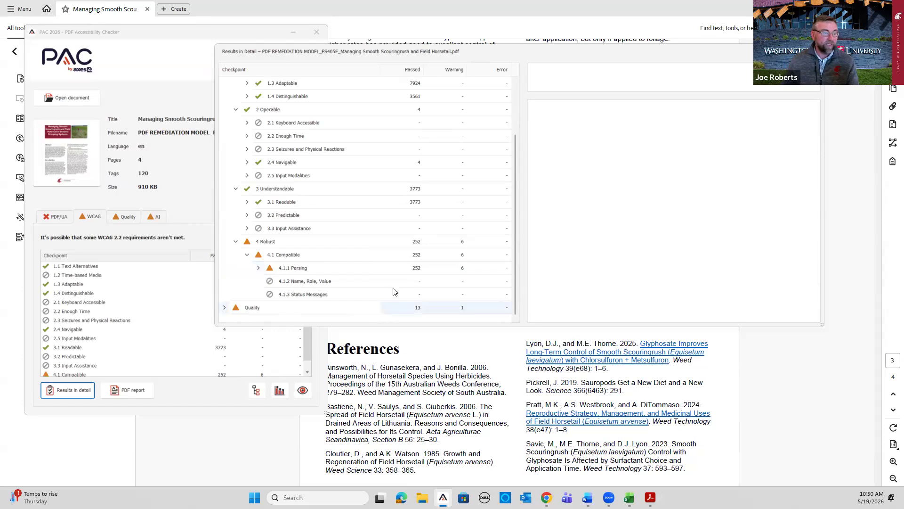
key(Right)
scroll(440, 244, down, 4)
key(Down)
key(Down)
key(Down)
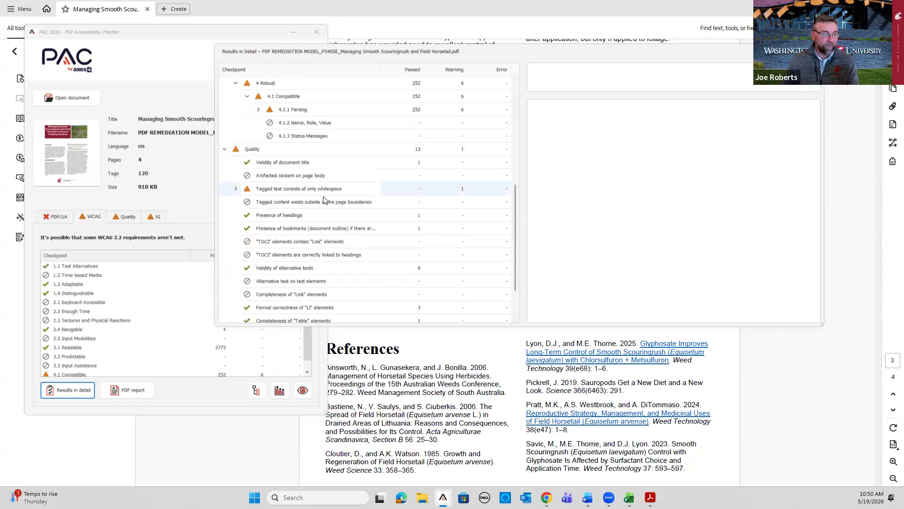
key(Right)
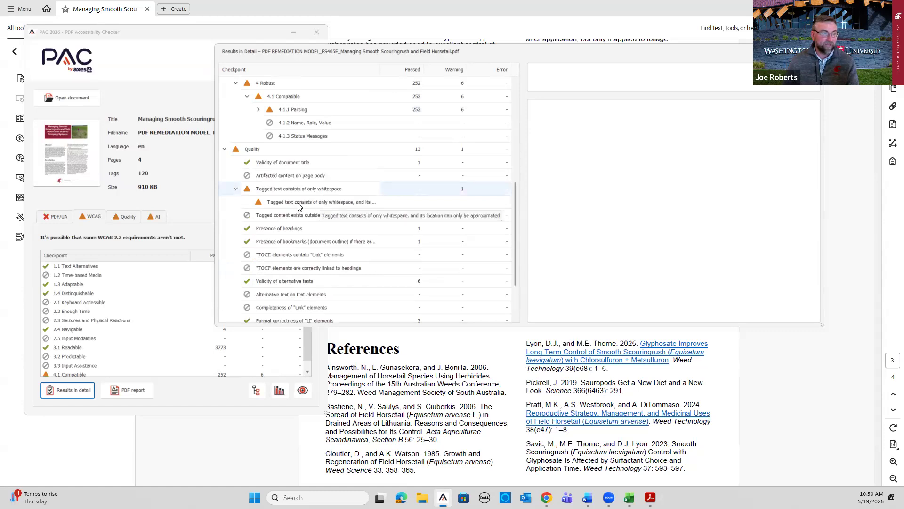
click(303, 203)
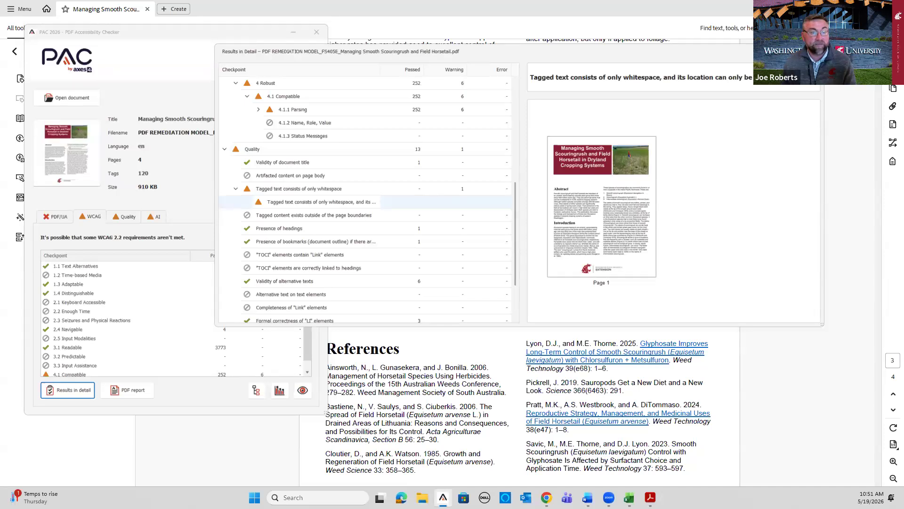
Close PAC's detailed results and return to page 1 of the PDF with its tag tree shown in Acrobat
click(814, 51)
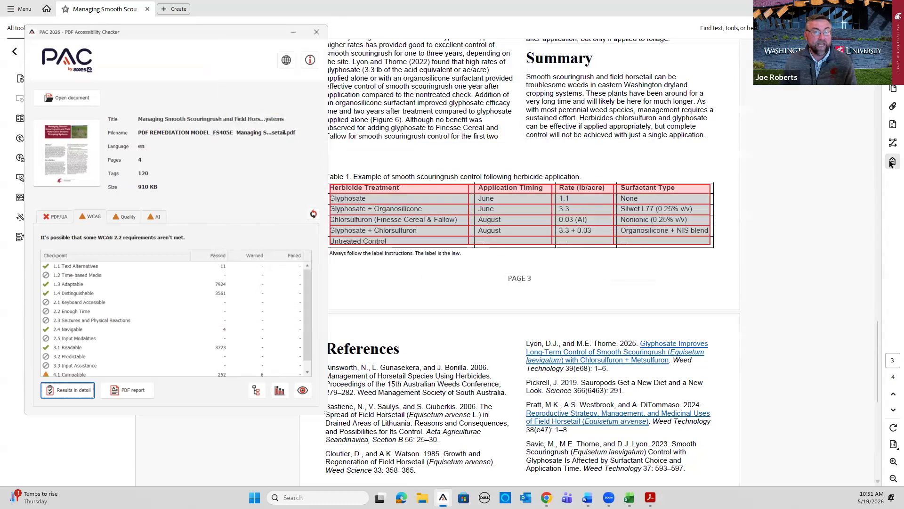
click(891, 161)
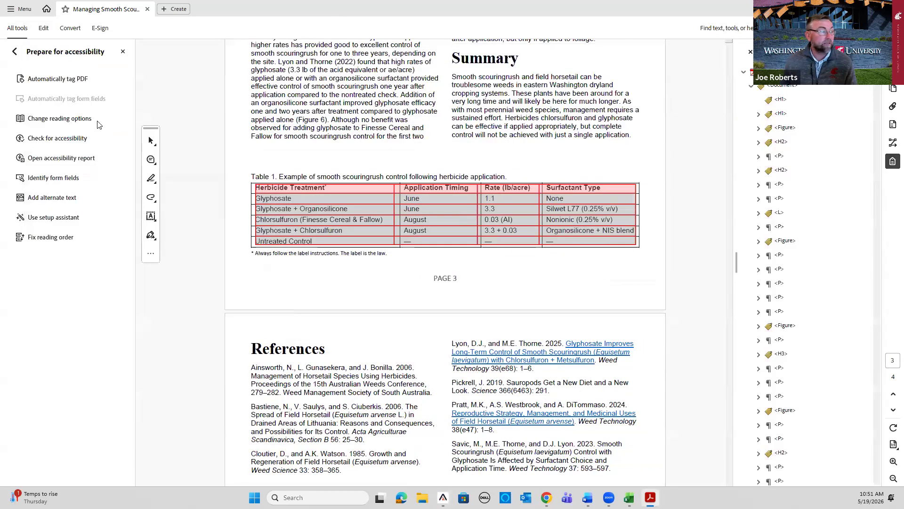
scroll(462, 228, down, 8)
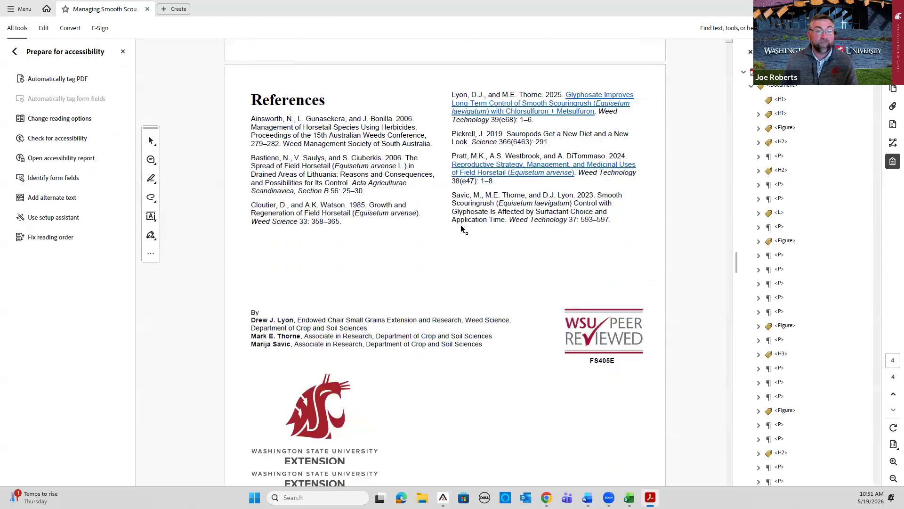
scroll(520, 258, up, 9)
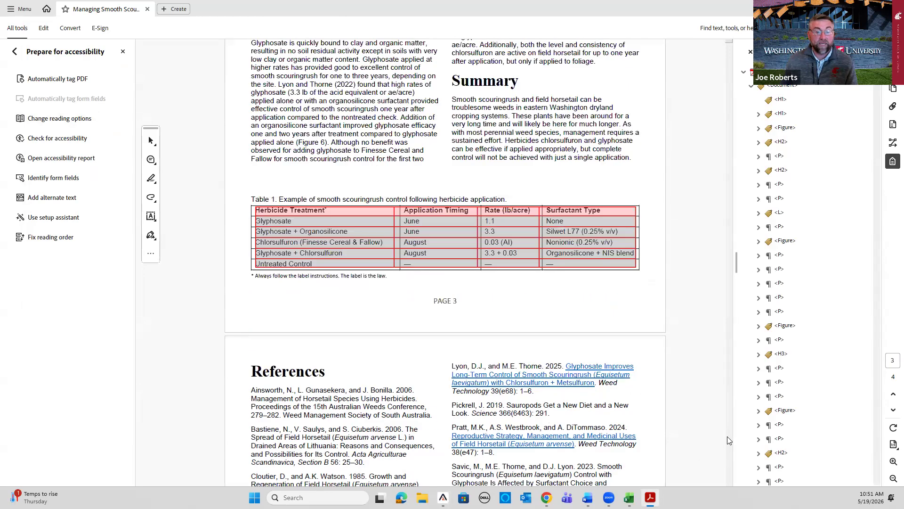
drag(728, 385, 725, 92)
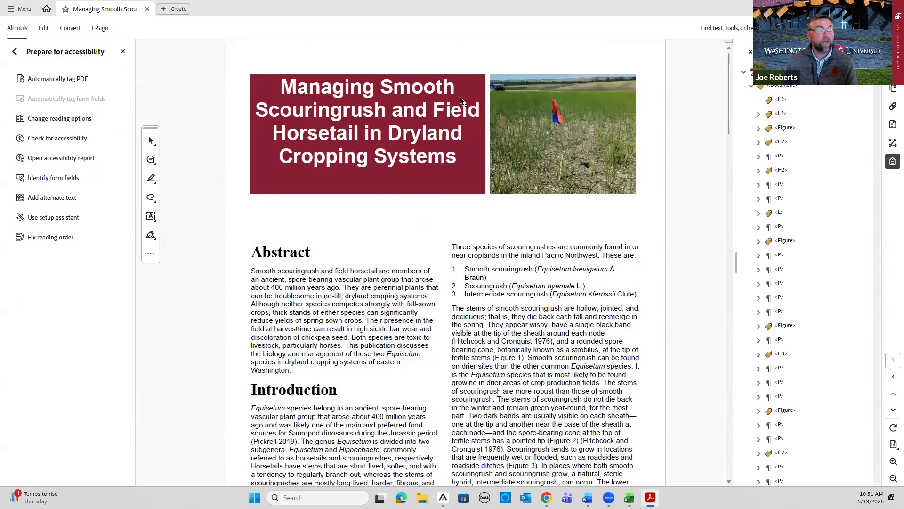
Compare the first two H1 tags with the content they highlight on page 1
click(781, 100)
click(782, 91)
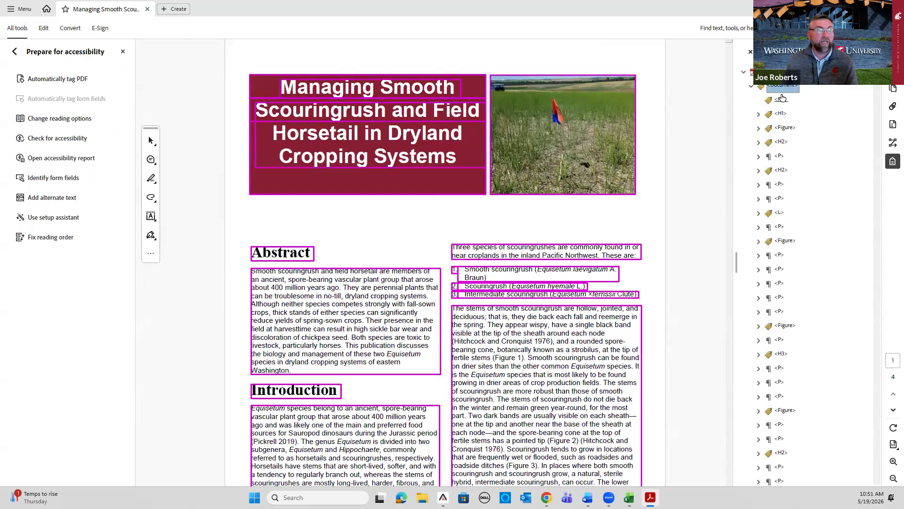
scroll(546, 296, down, 10)
scroll(542, 299, up, 10)
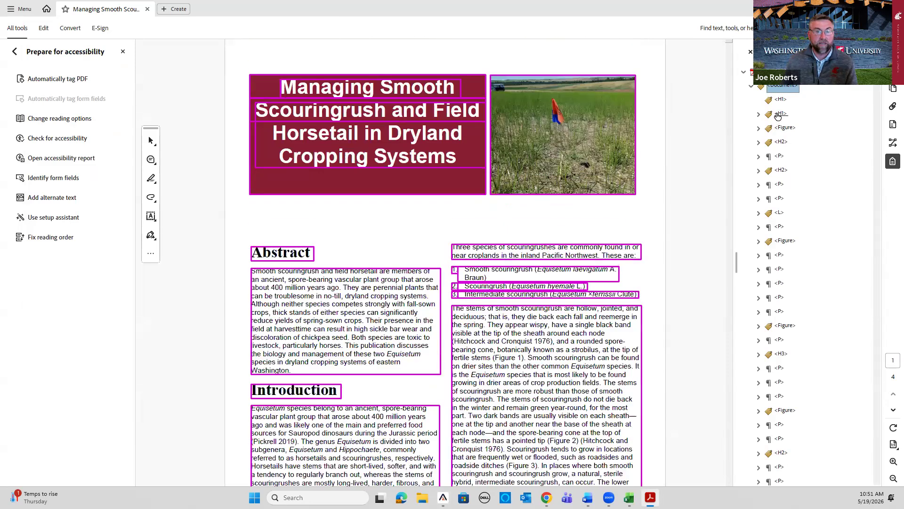
click(778, 114)
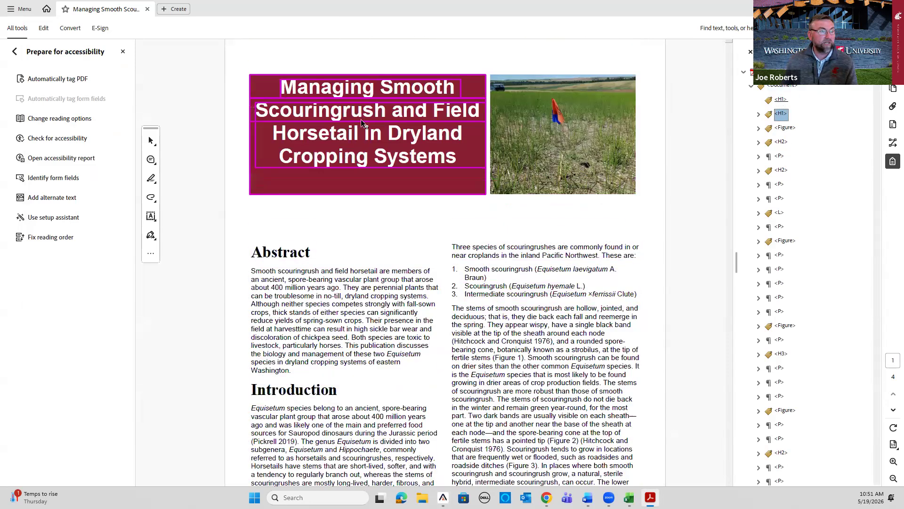
click(778, 100)
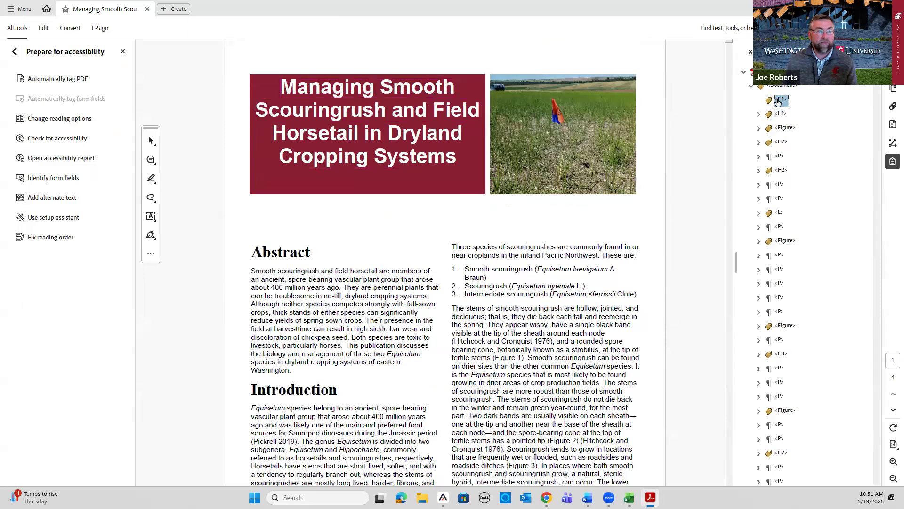
Delete the empty H1 tag at the start of the document using Delete Empty Tags, and save the PDF
scroll(669, 140, down, 3)
scroll(668, 143, up, 3)
right_click(781, 103)
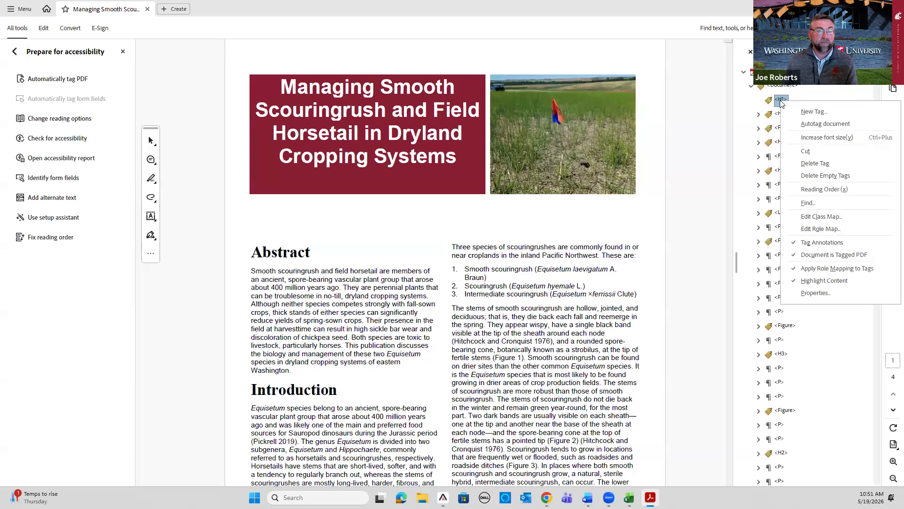
click(821, 176)
click(24, 9)
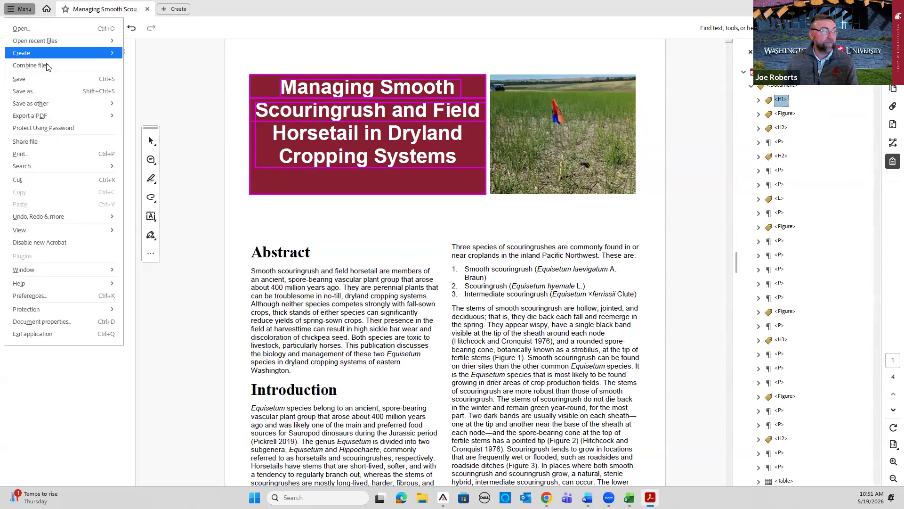
click(46, 75)
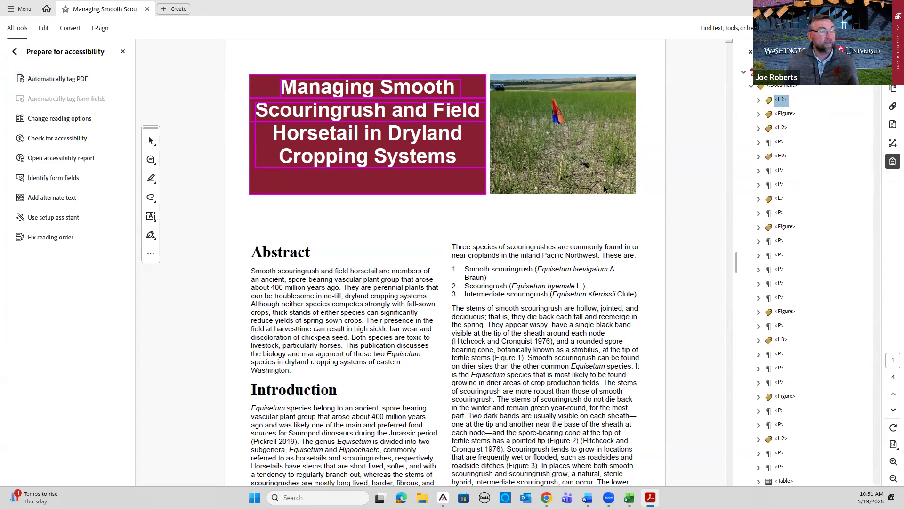
Recheck the saved Managing Smooth Scouringrush PDF in PAC 2026, loading it from the PDF WCAG 2.1, AA Remediation Presentation folder
click(731, 262)
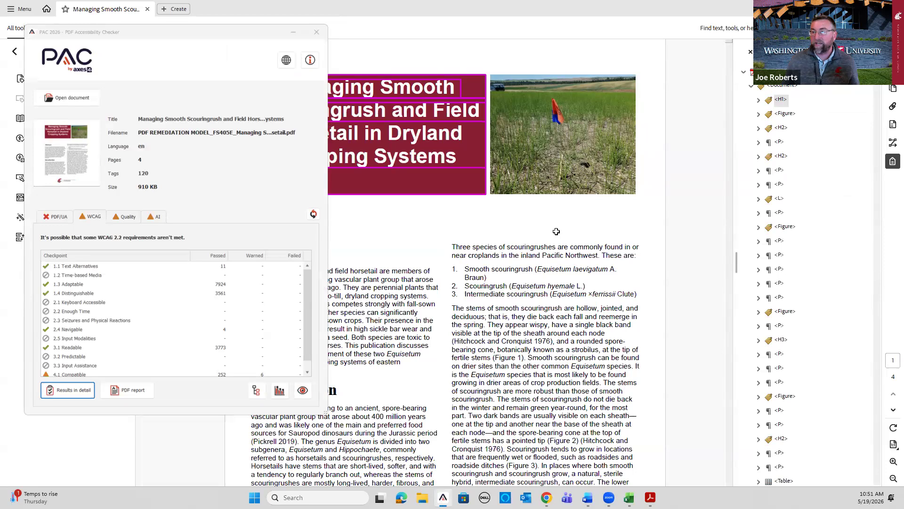
key(alt+Tab)
click(444, 497)
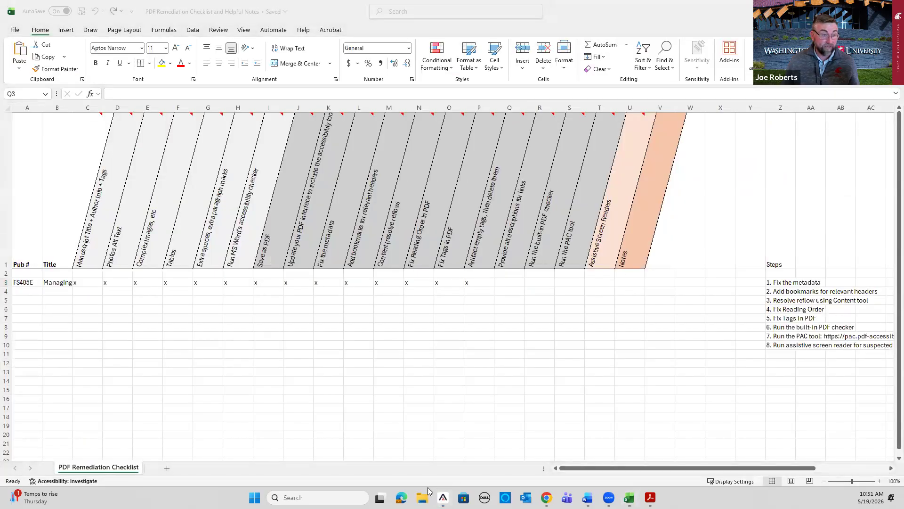
click(424, 496)
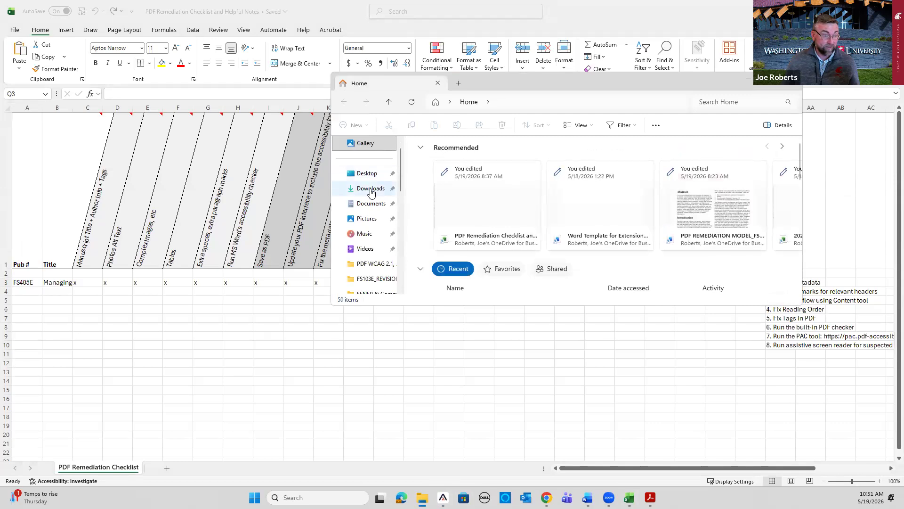
scroll(372, 191, down, 10)
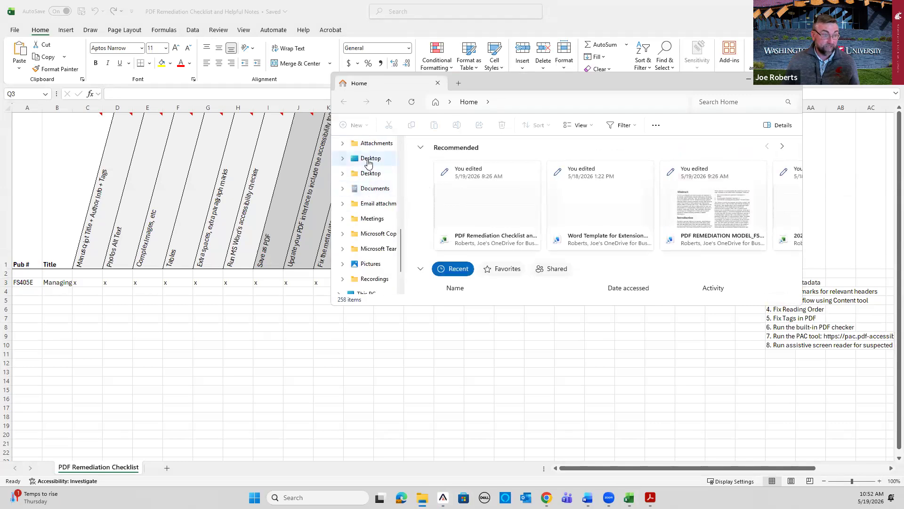
click(369, 161)
double_click(459, 159)
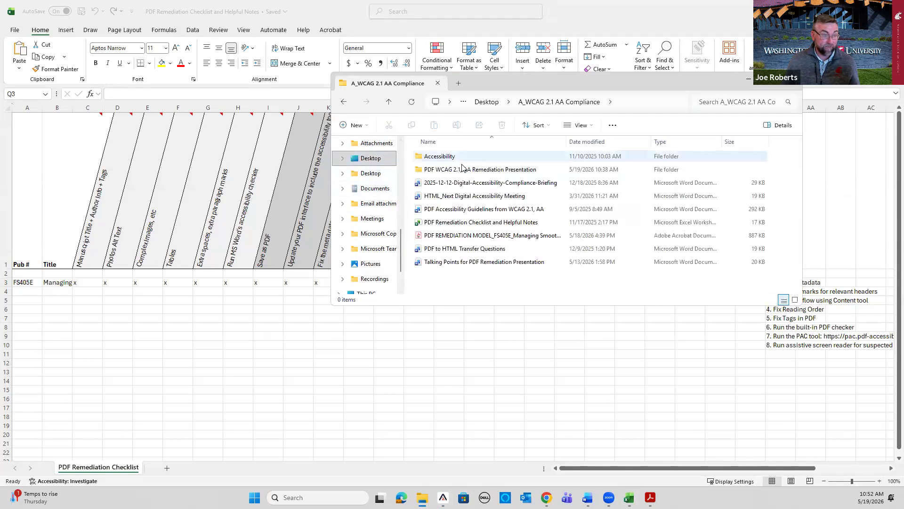
double_click(464, 169)
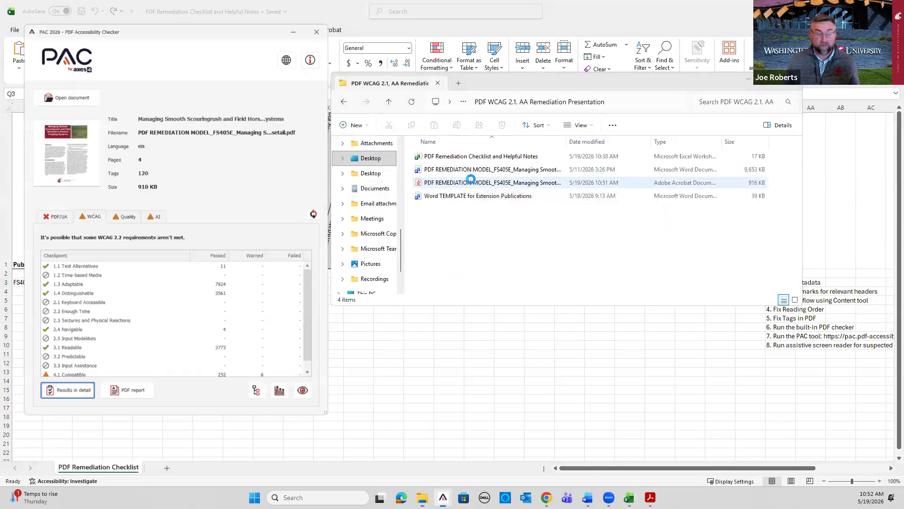
drag(471, 182, 71, 153)
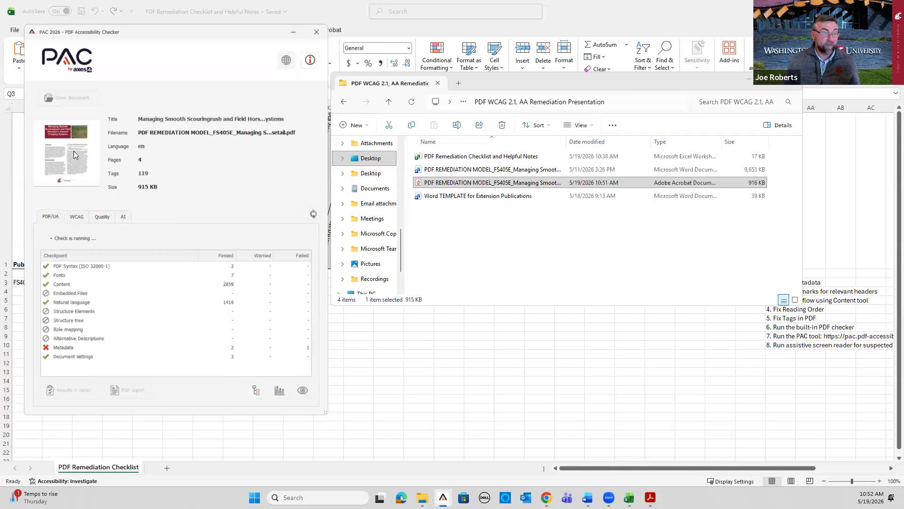
Examine the WCAG and Quality checkpoints in PAC's detailed results, and close them
click(792, 81)
click(91, 220)
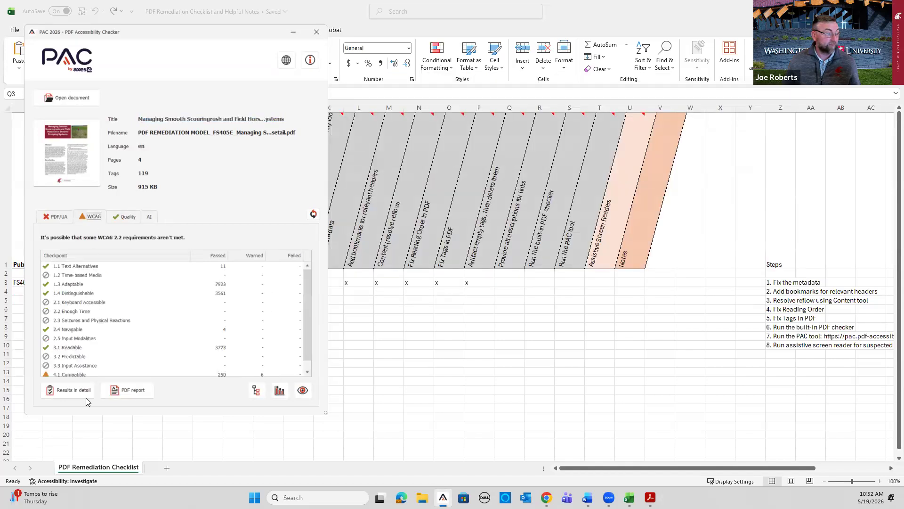
click(71, 390)
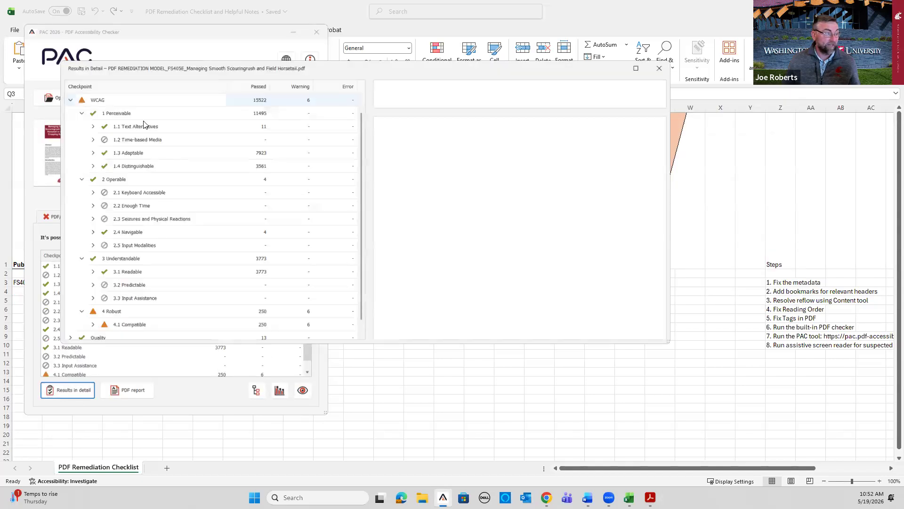
click(94, 337)
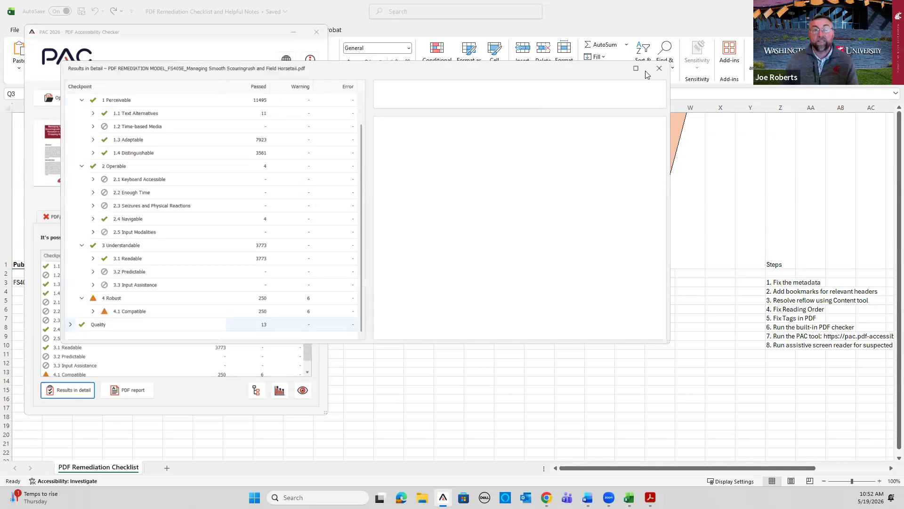
click(658, 69)
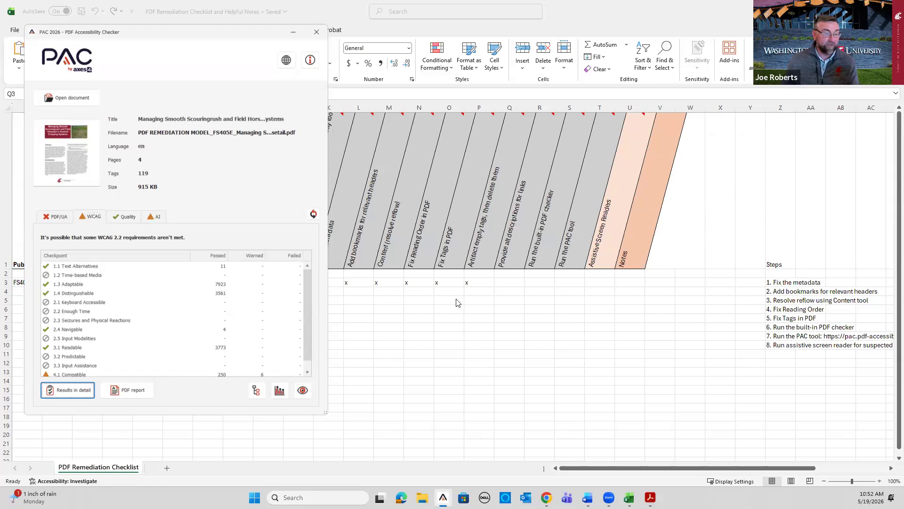
Switch to the Excel checklist and mark "Provide alt descriptions for links" with x for FS405E in cell Q3
click(509, 282)
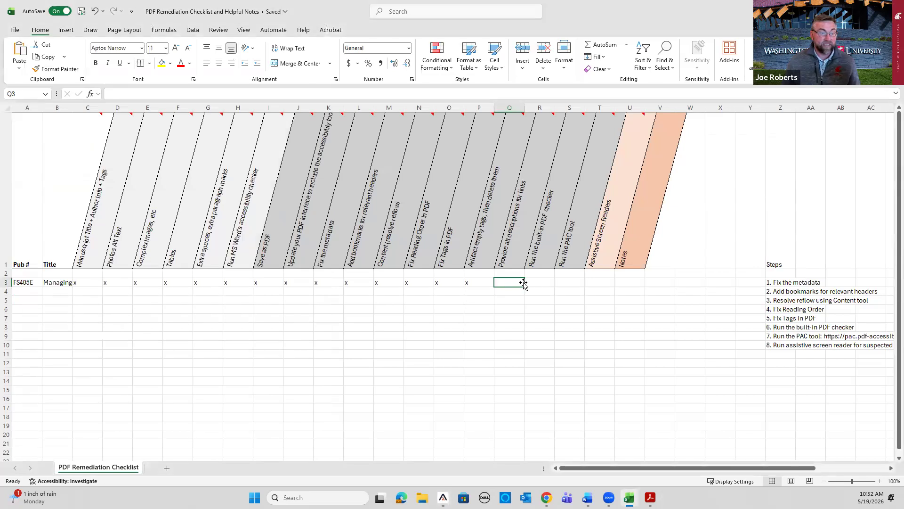
text(x)
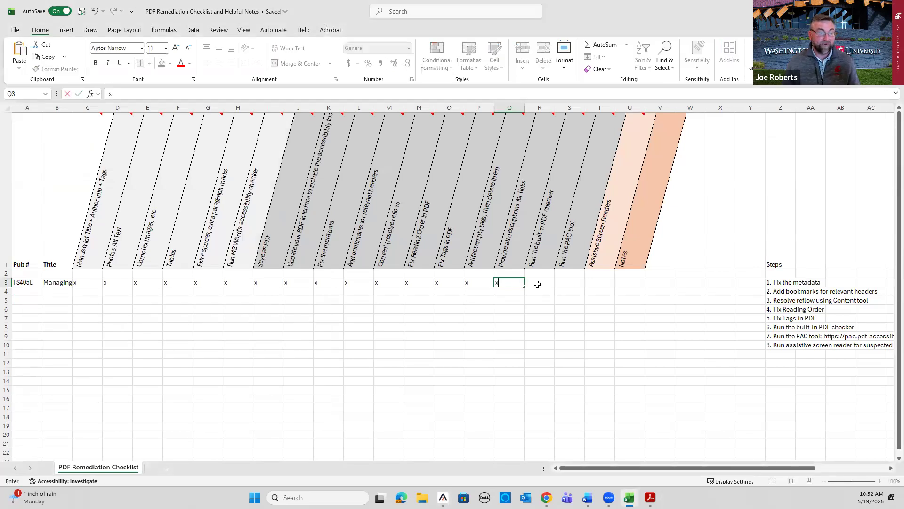
click(538, 284)
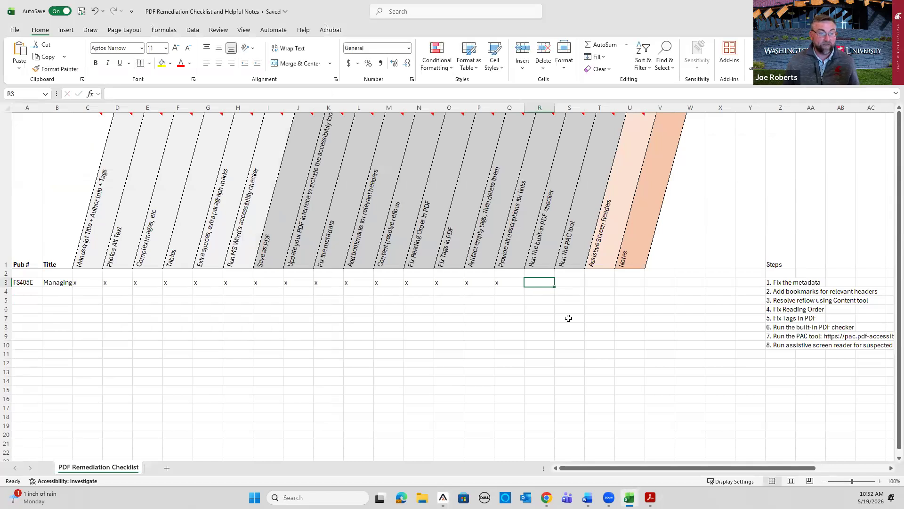
Switch to Acrobat and locate Prepare for accessibility among all tools, dismissing the Reading Order dialog
click(650, 497)
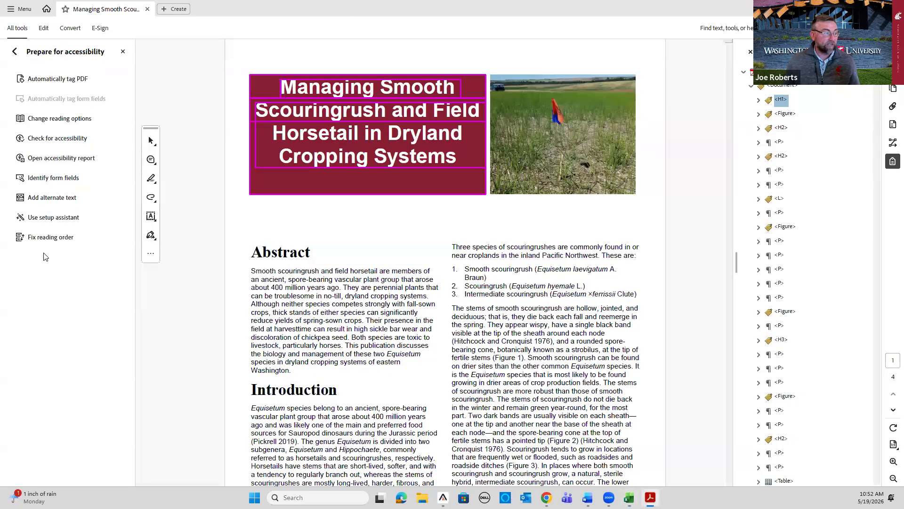
click(15, 53)
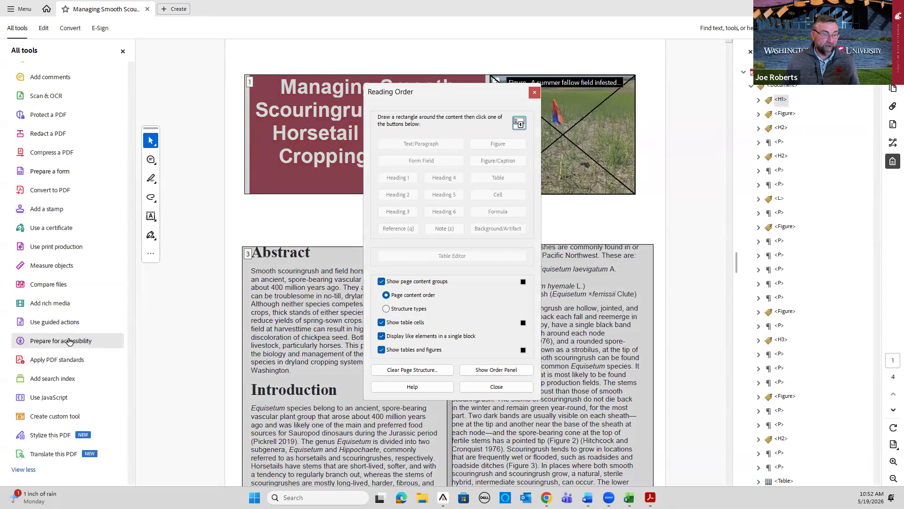
click(534, 92)
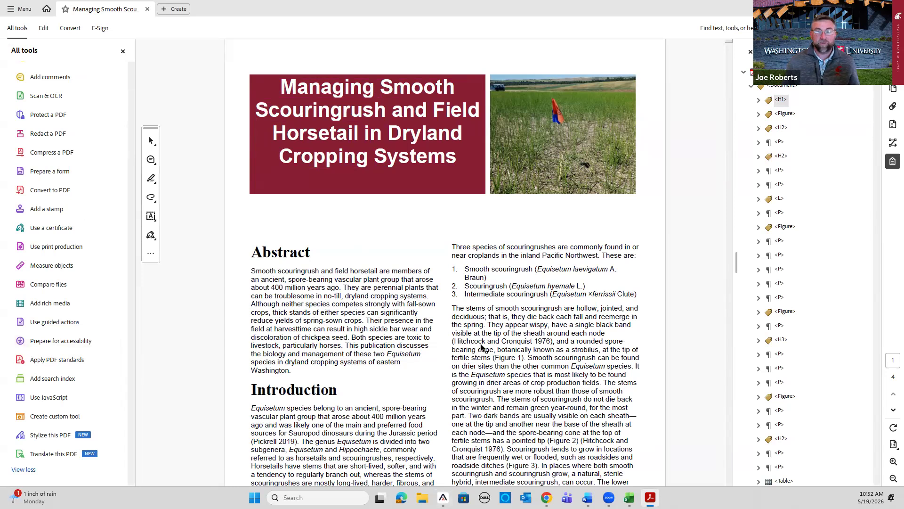
Mark "Run the built-in PDF checker" and "Run the PAC tool" with x for FS405E in the Excel checklist, and save it
key(alt+Tab)
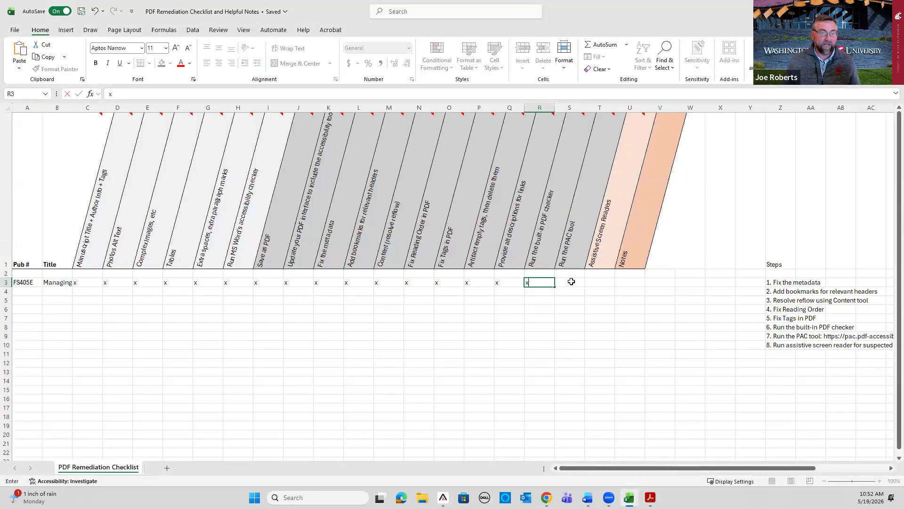
click(577, 286)
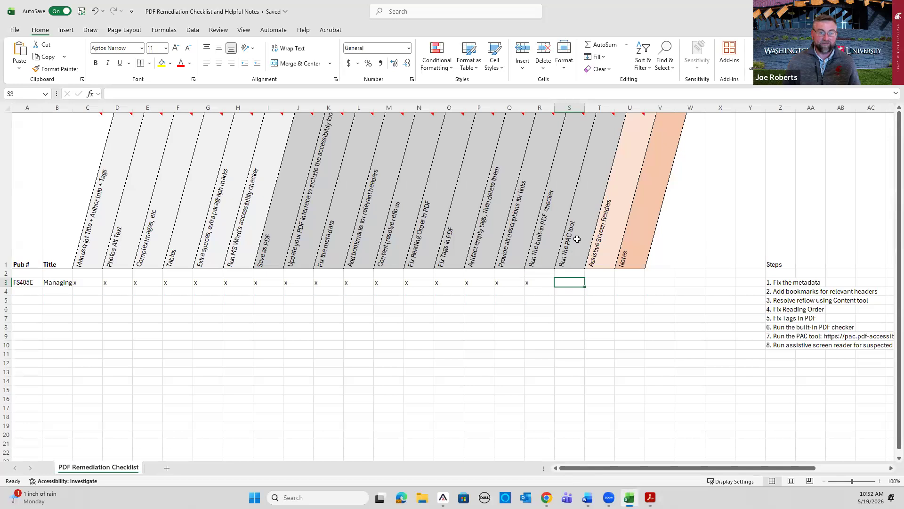
mouse_move(576, 239)
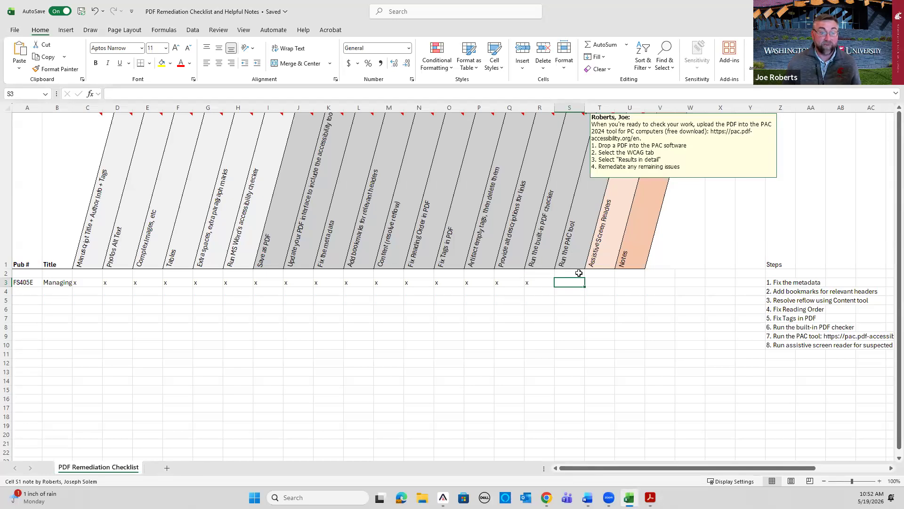
text(x)
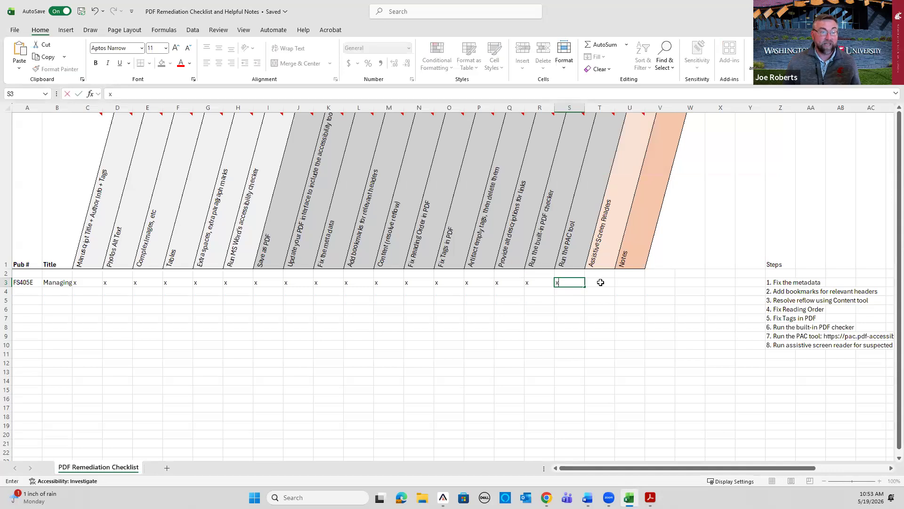
click(600, 282)
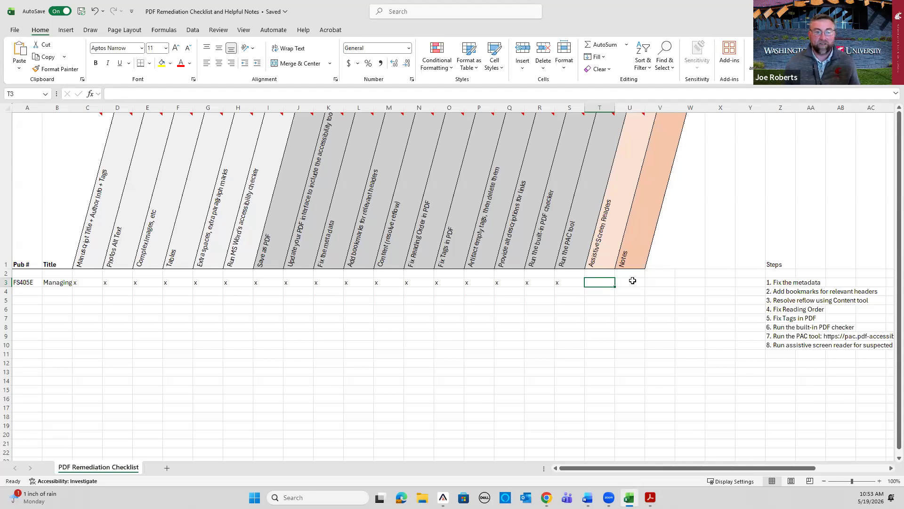
click(633, 282)
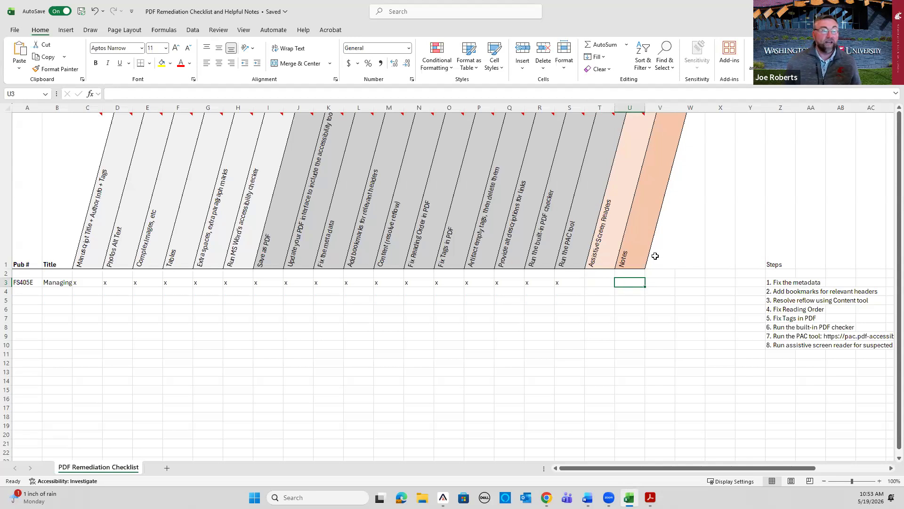
click(82, 14)
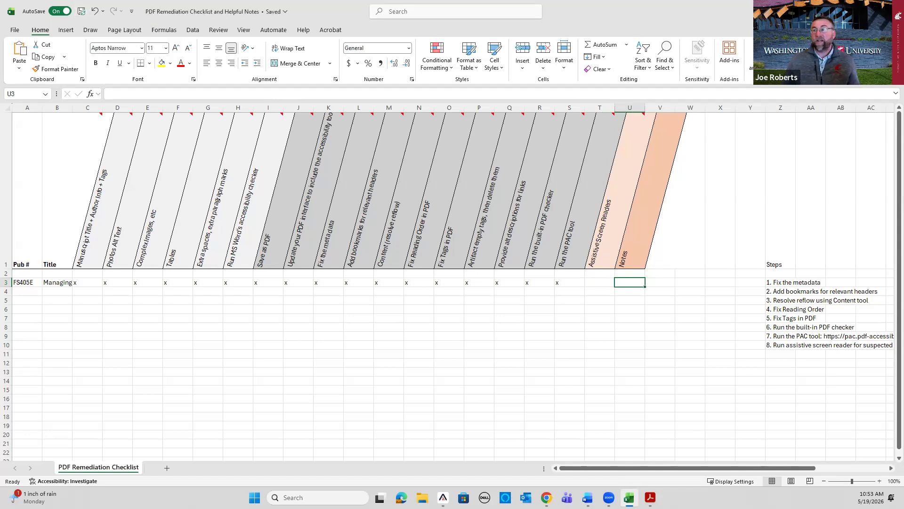